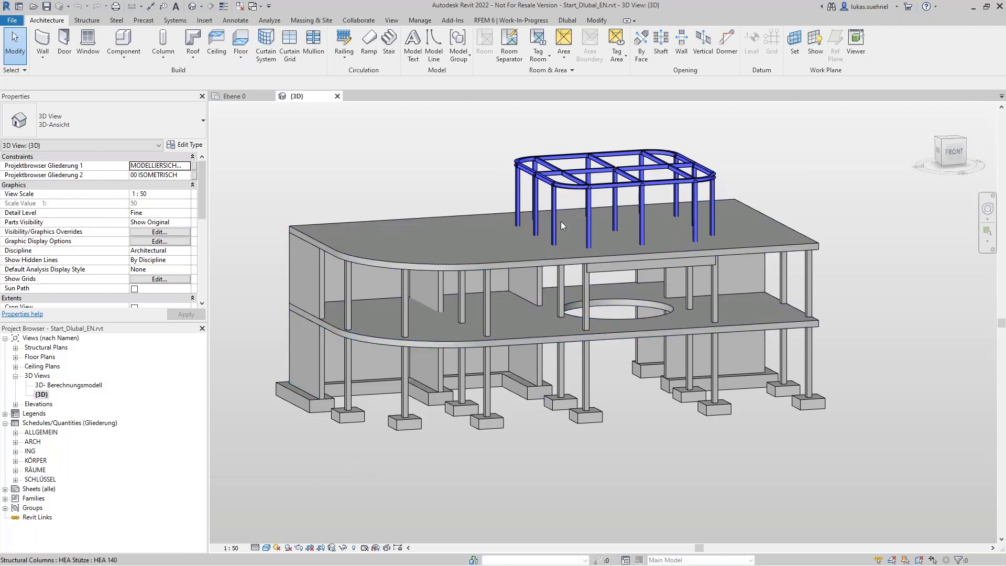
Examine the physical 3D building model from the front, including the rooftop steel frame and the slabs below it.
shift+middle_drag(637, 453, 622, 361)
scroll(598, 250, up, 5)
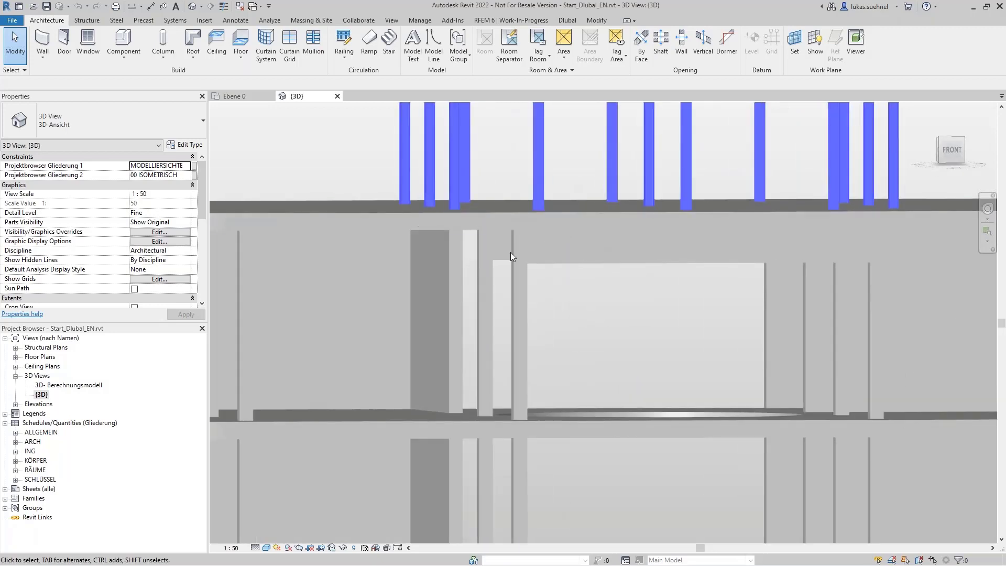
scroll(567, 288, down, 4)
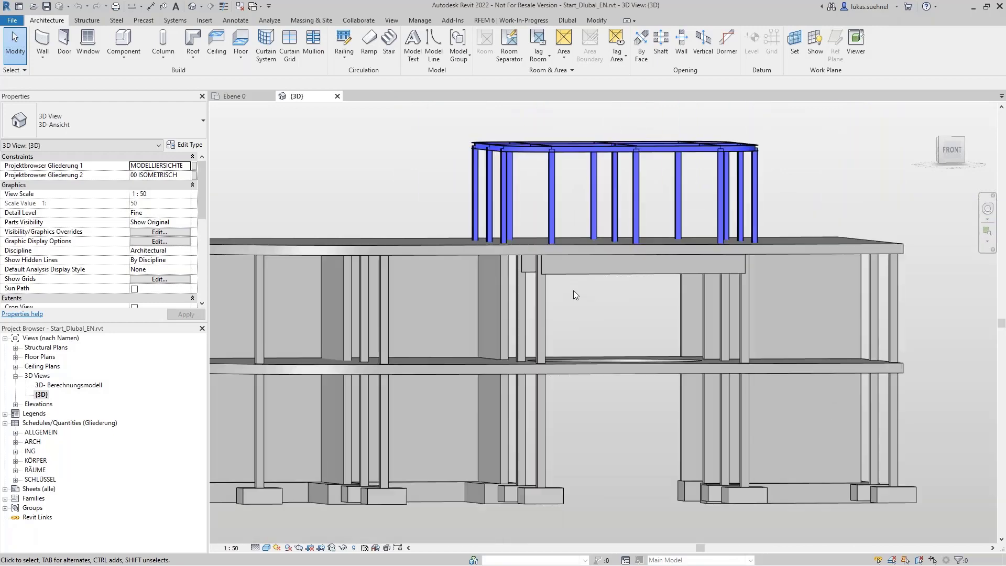
shift+middle_drag(621, 376, 617, 395)
scroll(618, 395, down, 2)
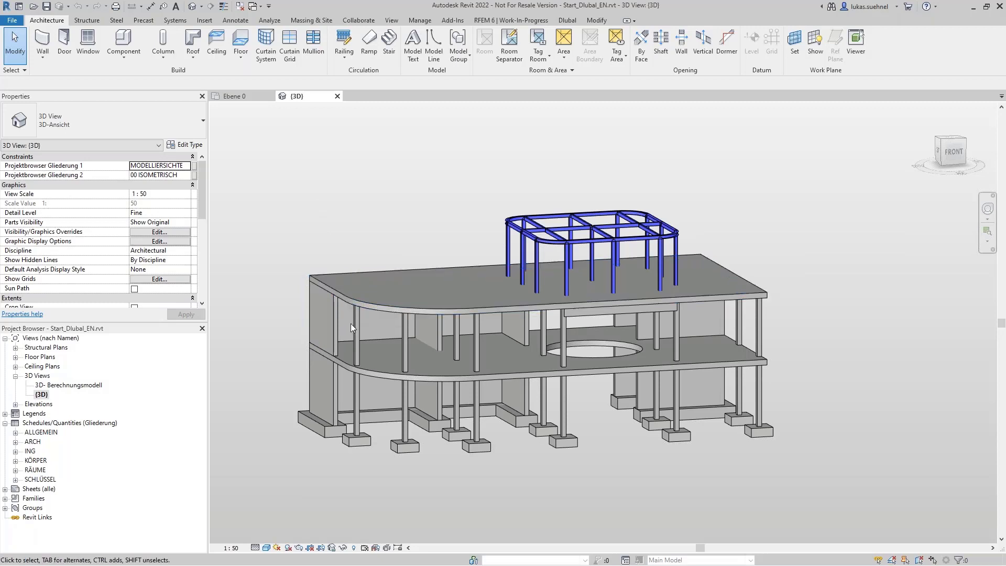
Select the upper-storey concrete column near the curved slab corner and inspect its constraints and its connection to the slabs, then clear the selection.
click(365, 373)
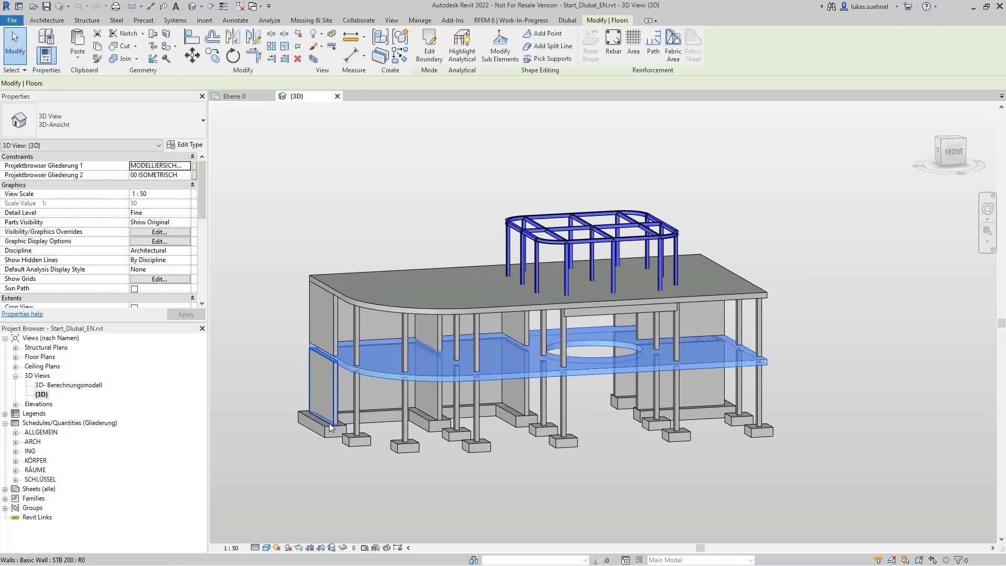
click(359, 341)
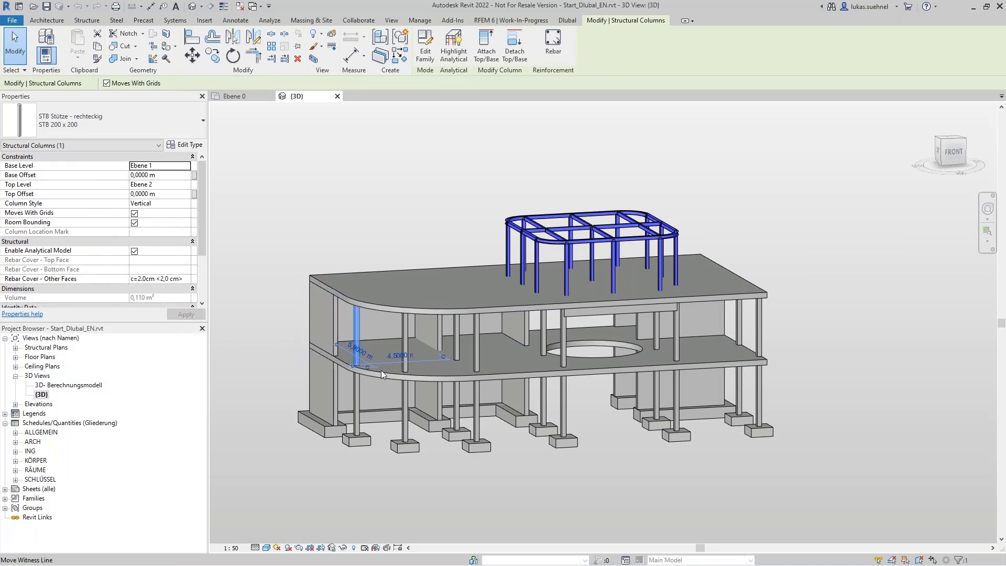
scroll(293, 325, up, 3)
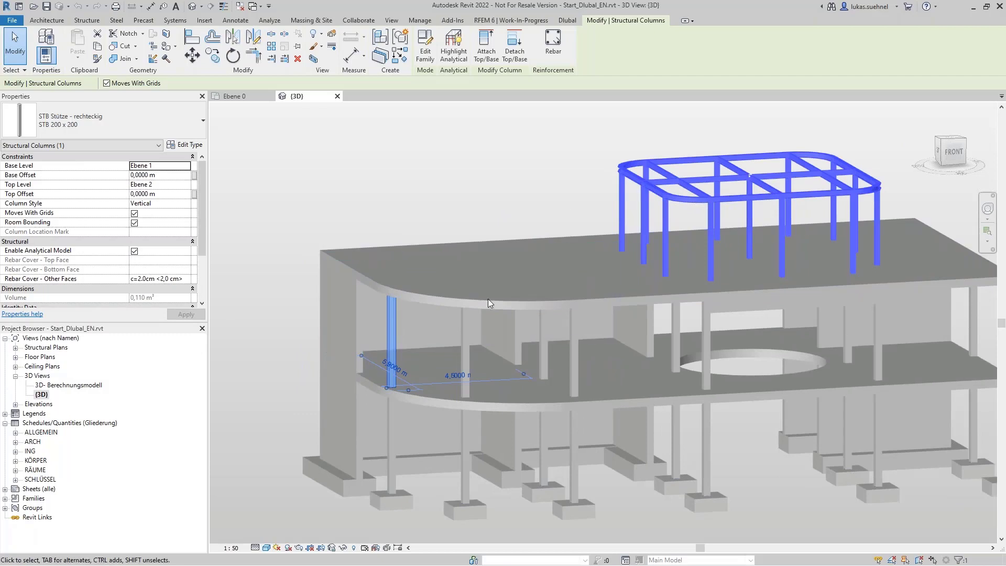
scroll(404, 370, up, 4)
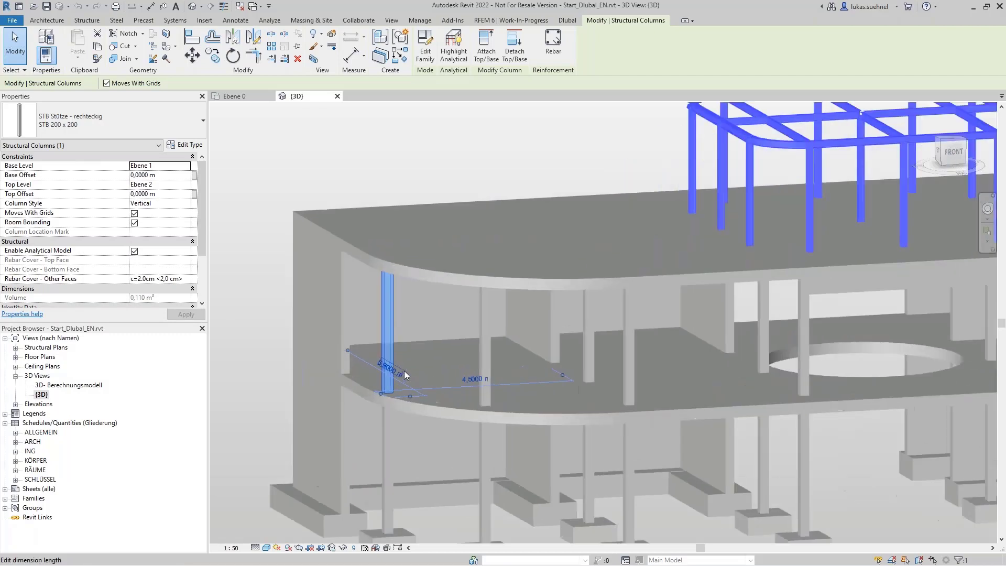
scroll(404, 370, up, 1)
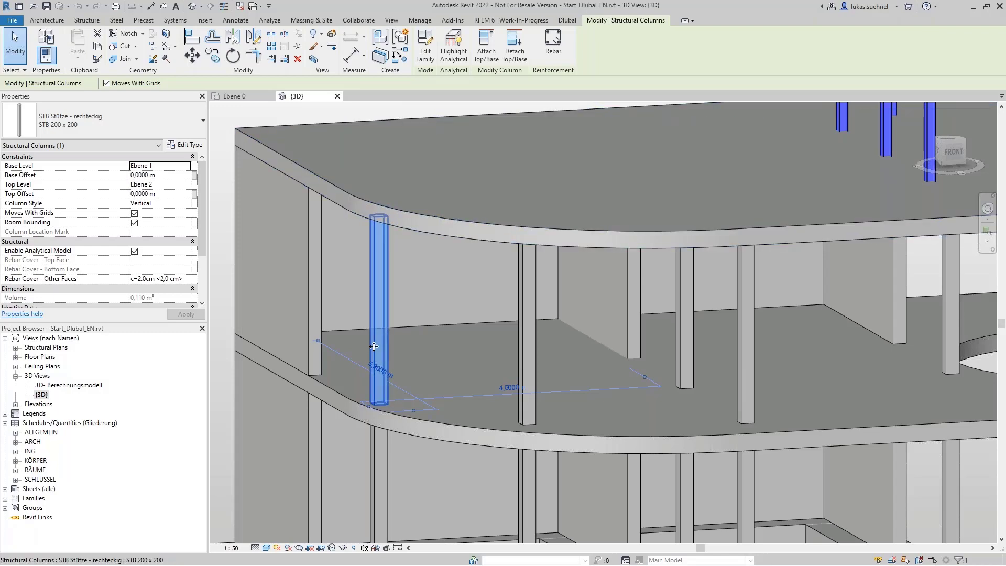
scroll(376, 355, down, 1)
scroll(376, 355, down, 2)
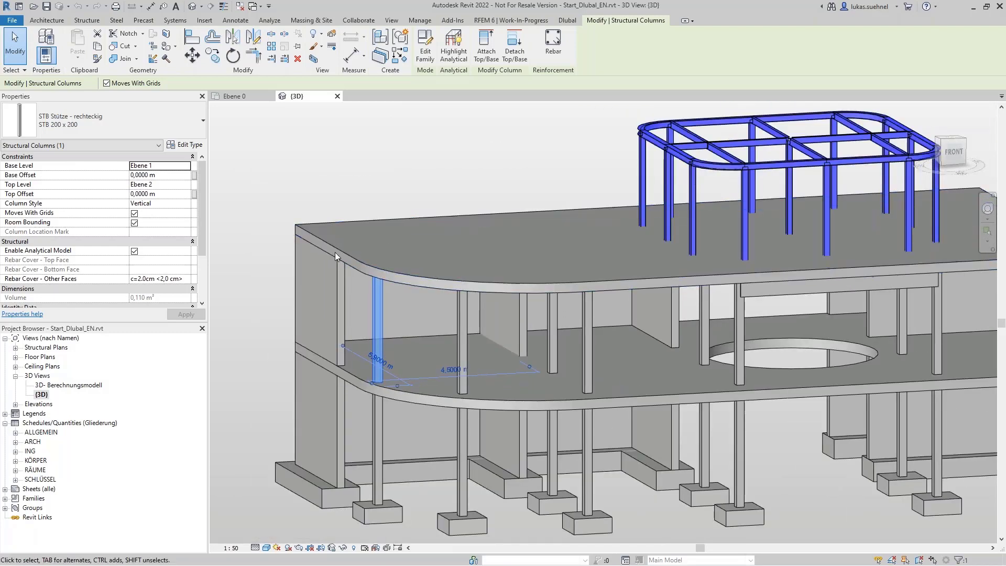
click(247, 348)
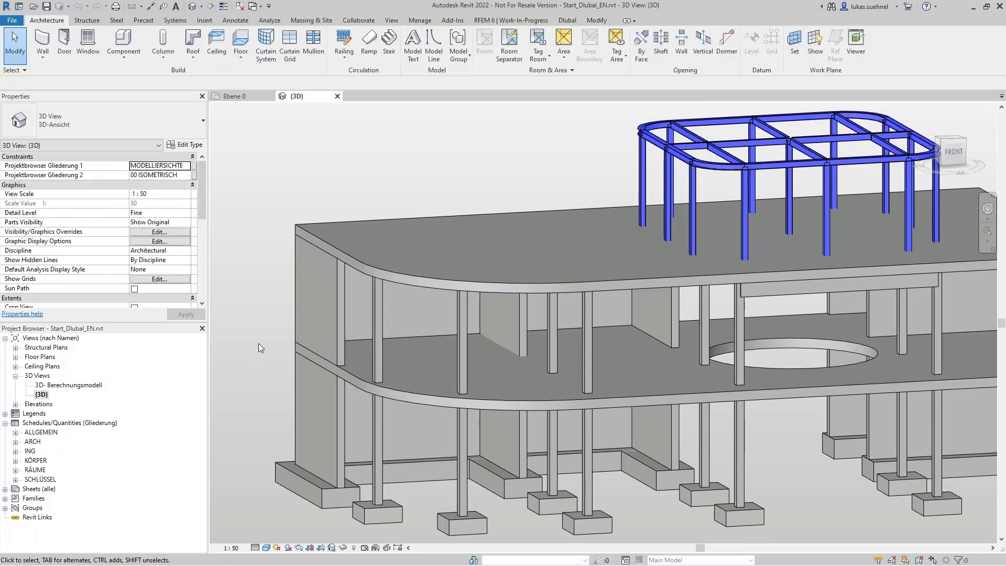
Inspect the analytical properties of the upper-storey corner column, including the options for its Top Alignment Method.
shift+middle_drag(262, 343, 240, 300)
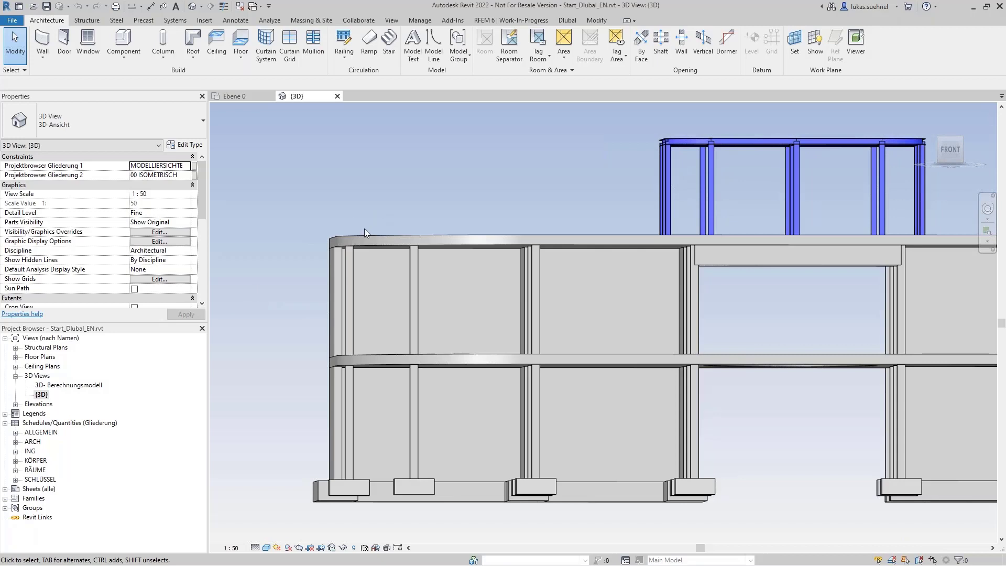
scroll(364, 229, up, 4)
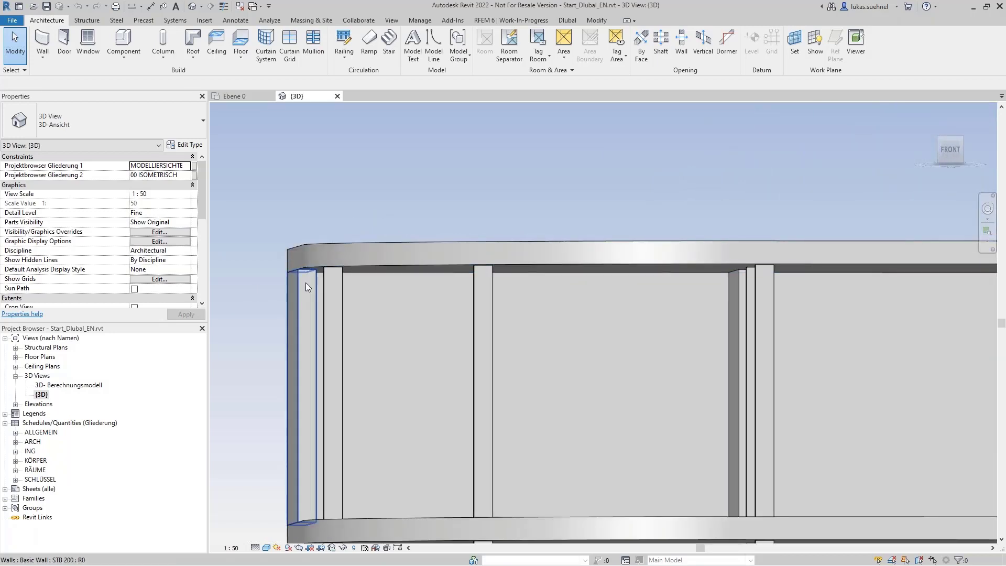
scroll(312, 270, up, 3)
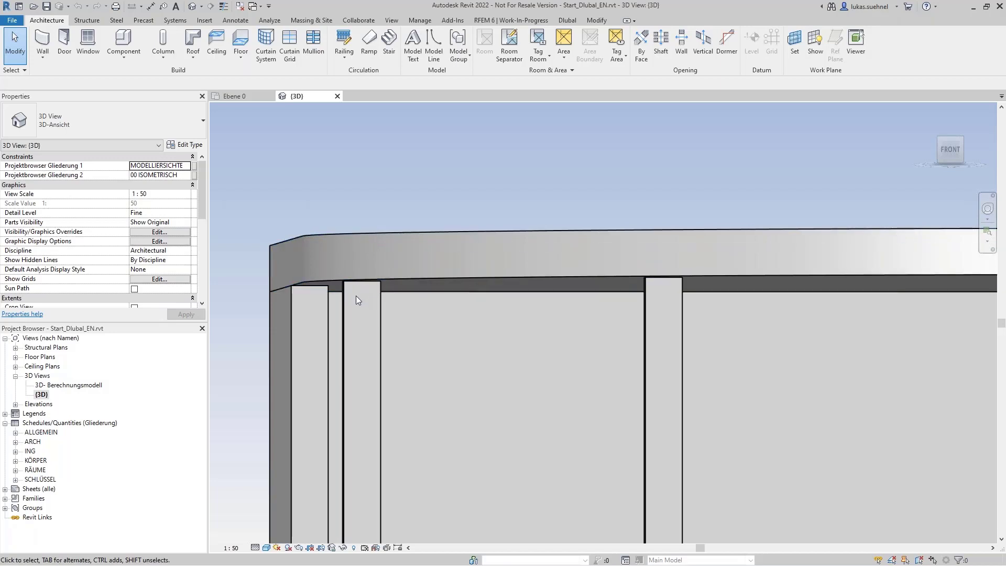
scroll(290, 225, down, 4)
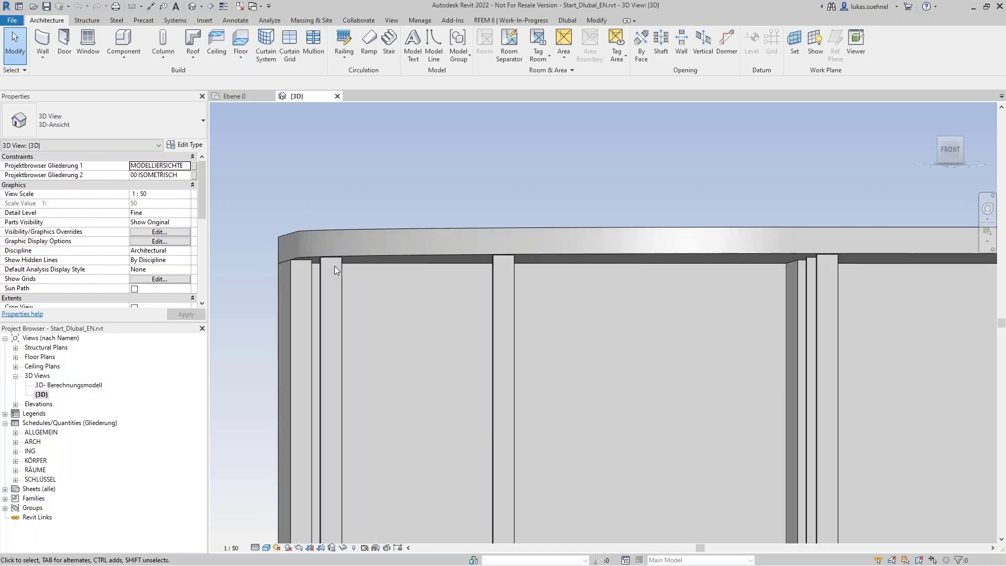
click(341, 279)
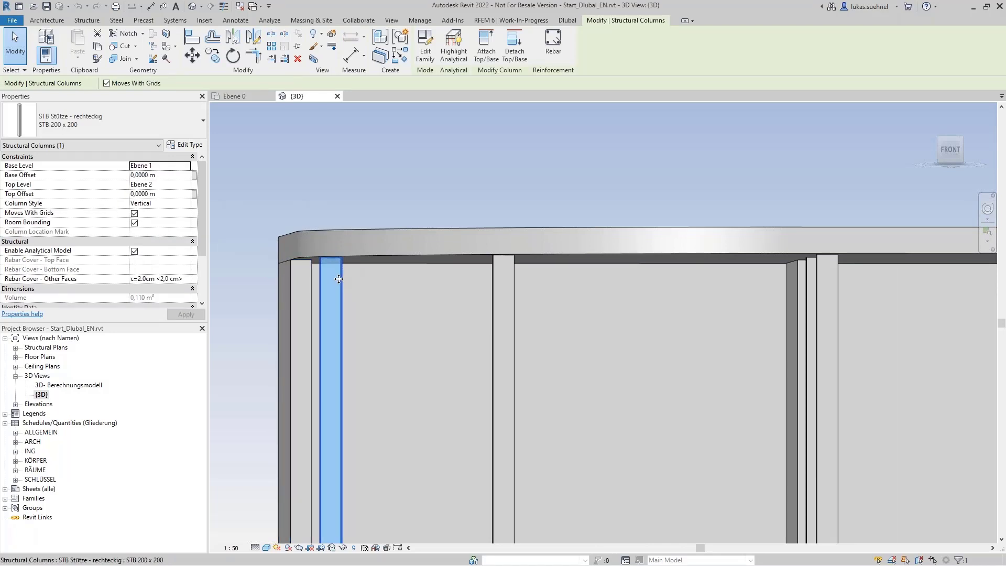
click(65, 146)
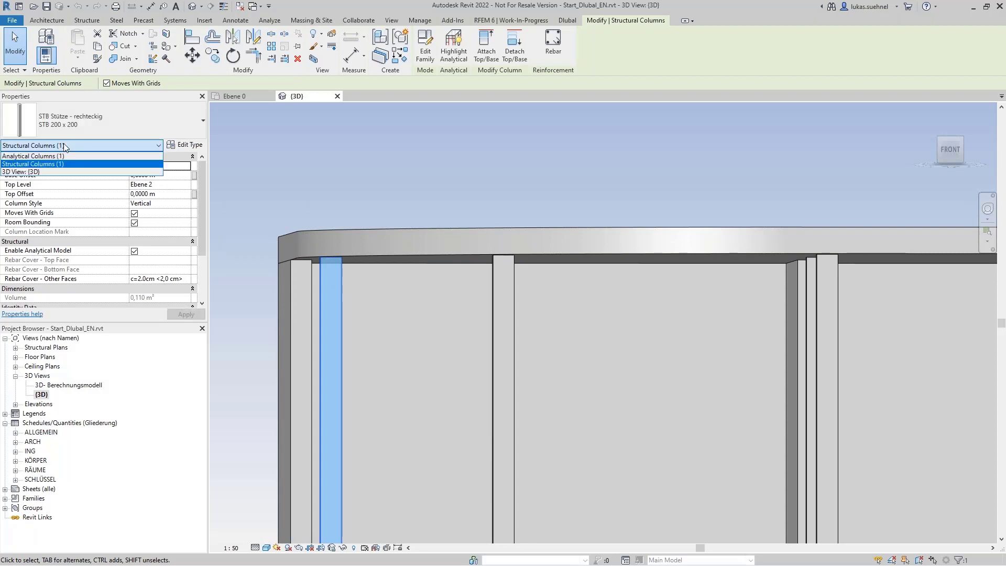
click(26, 159)
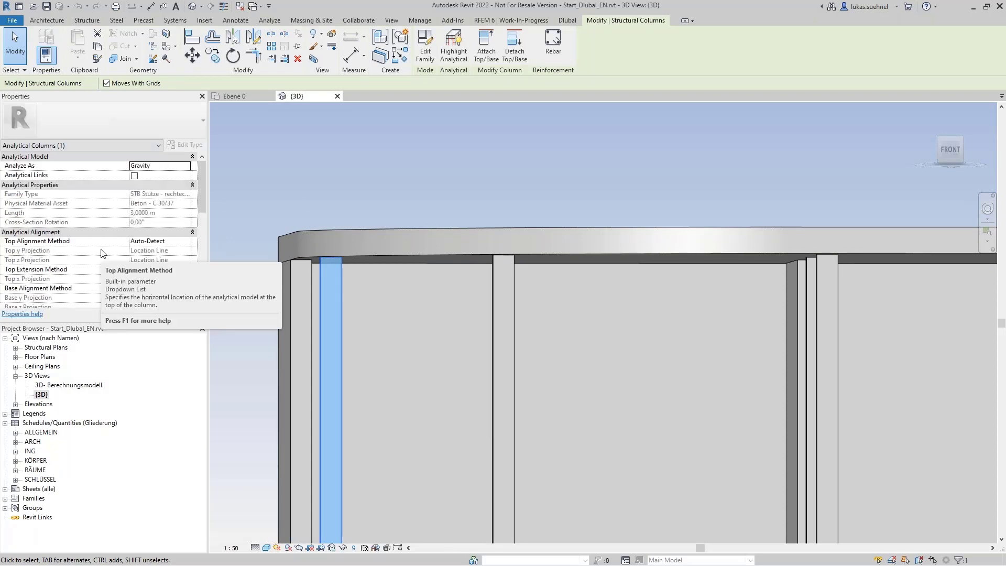
drag(203, 190, 203, 209)
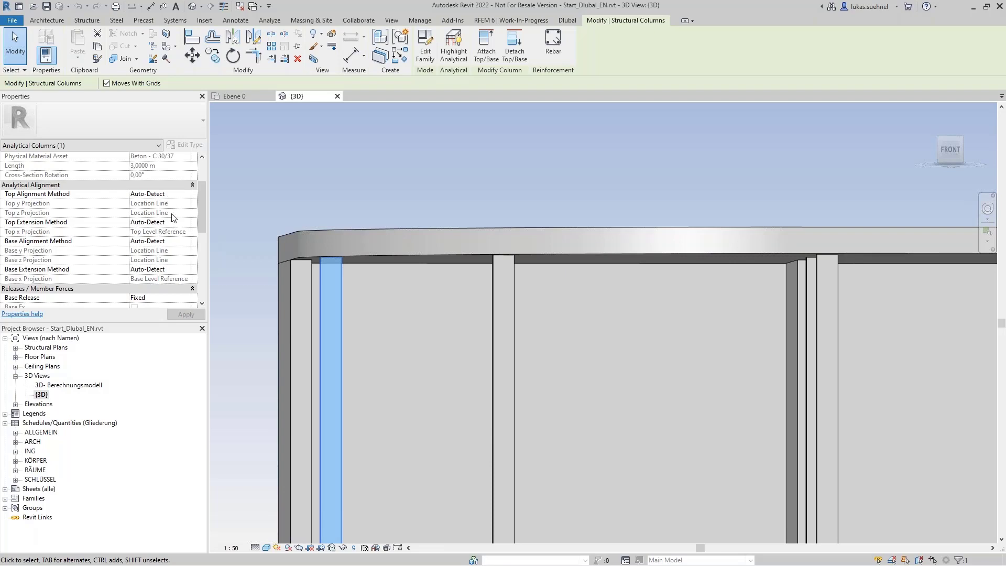
click(175, 194)
click(186, 194)
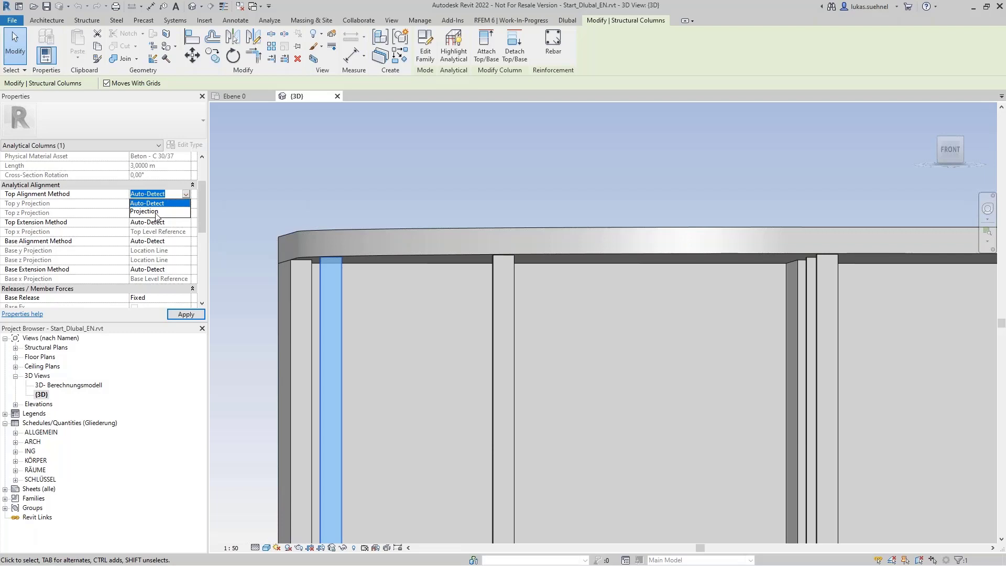
click(186, 195)
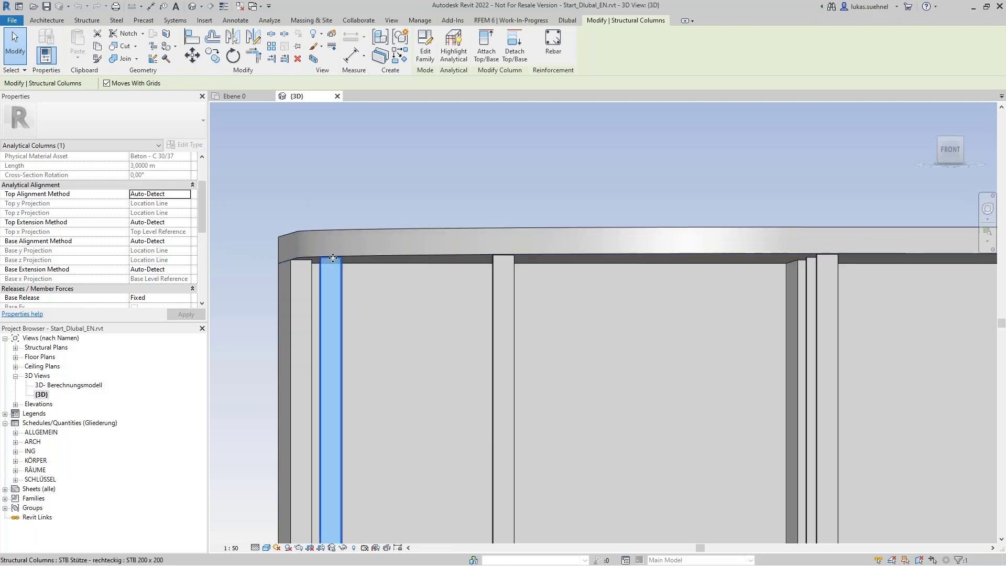
key(Escape)
Bring the whole building back into view and open the 3D- Berechnungsmodell analytical view.
scroll(294, 165, down, 8)
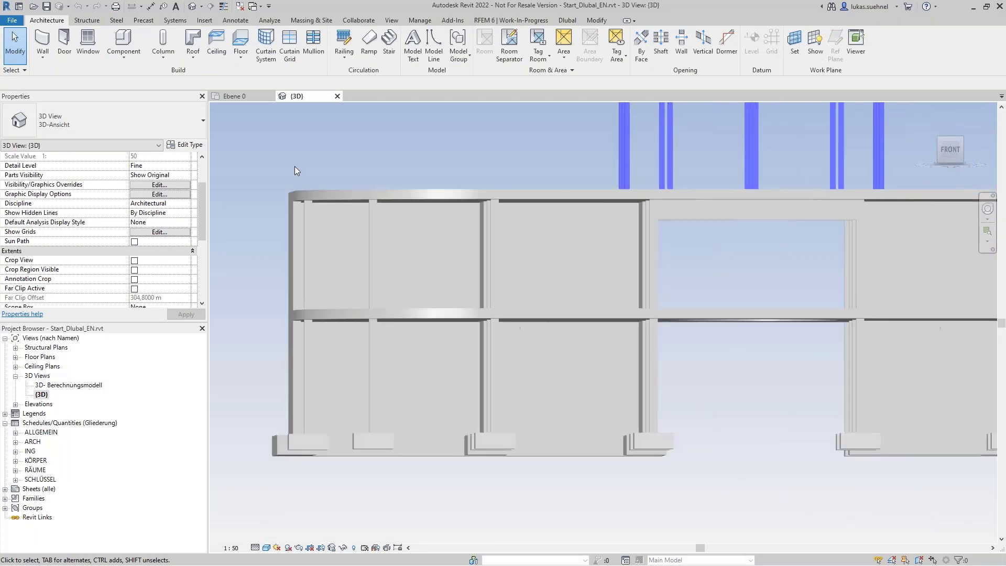
shift+middle_drag(294, 166, 287, 208)
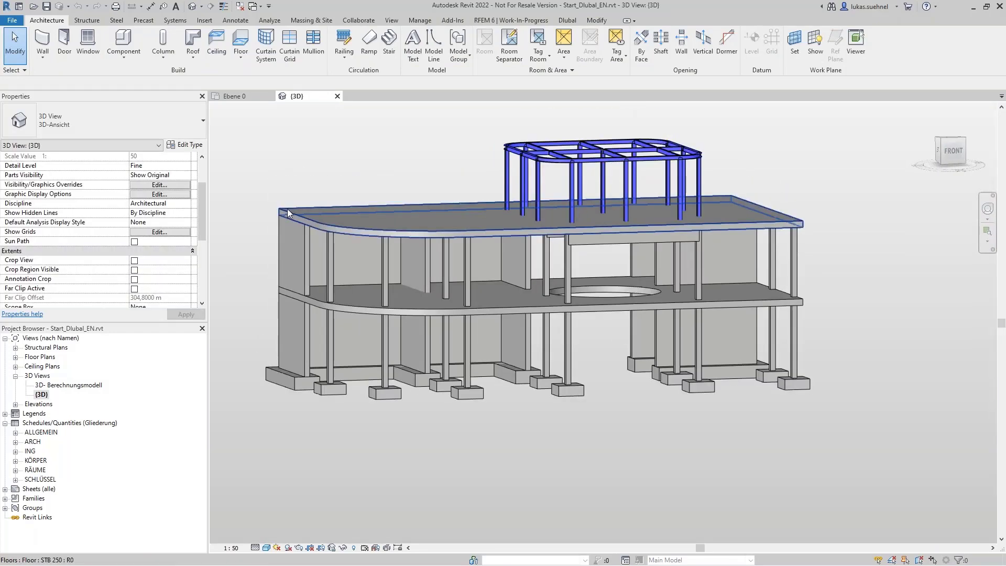
double_click(60, 385)
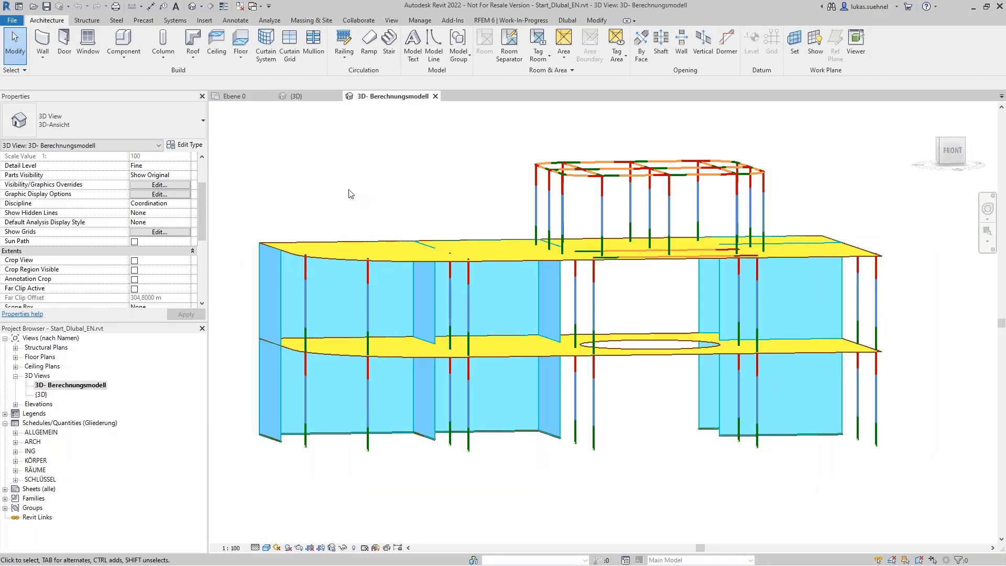
Examine how the analytical walls, columns and beams meet the slabs at the curved corner and above the circular opening.
shift+middle_drag(321, 181, 319, 287)
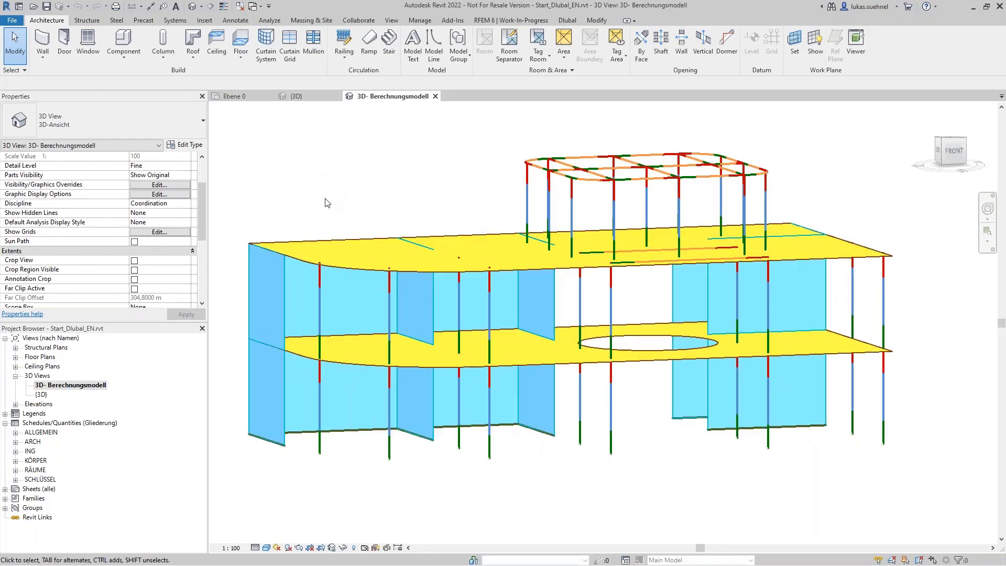
shift+middle_drag(325, 197, 323, 196)
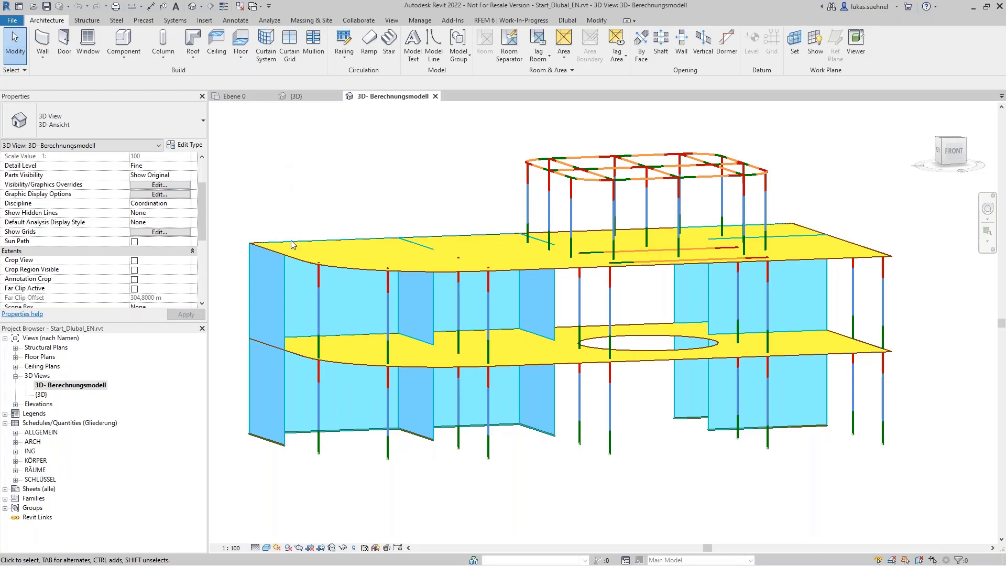
scroll(283, 244, up, 3)
scroll(279, 265, up, 3)
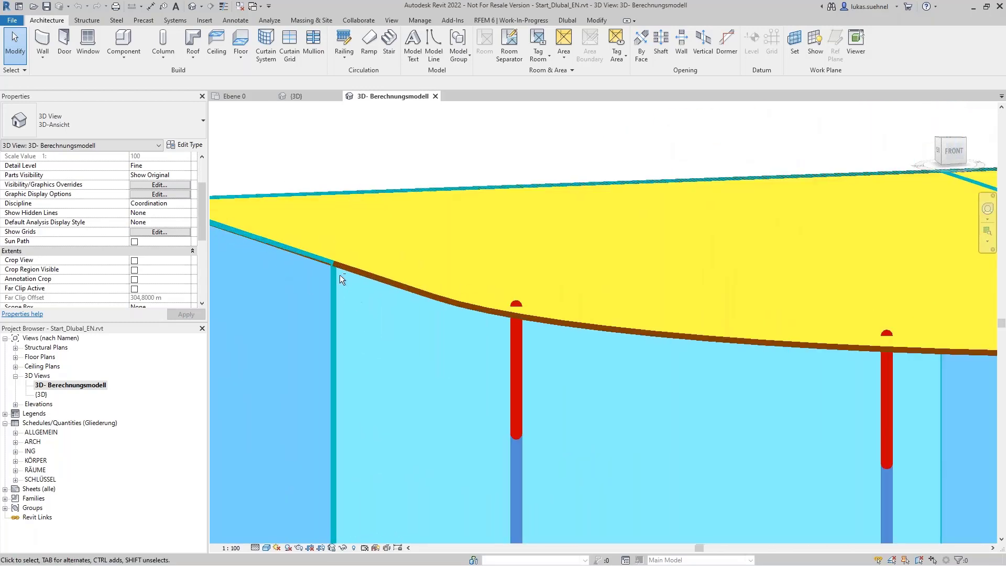
scroll(335, 251, down, 8)
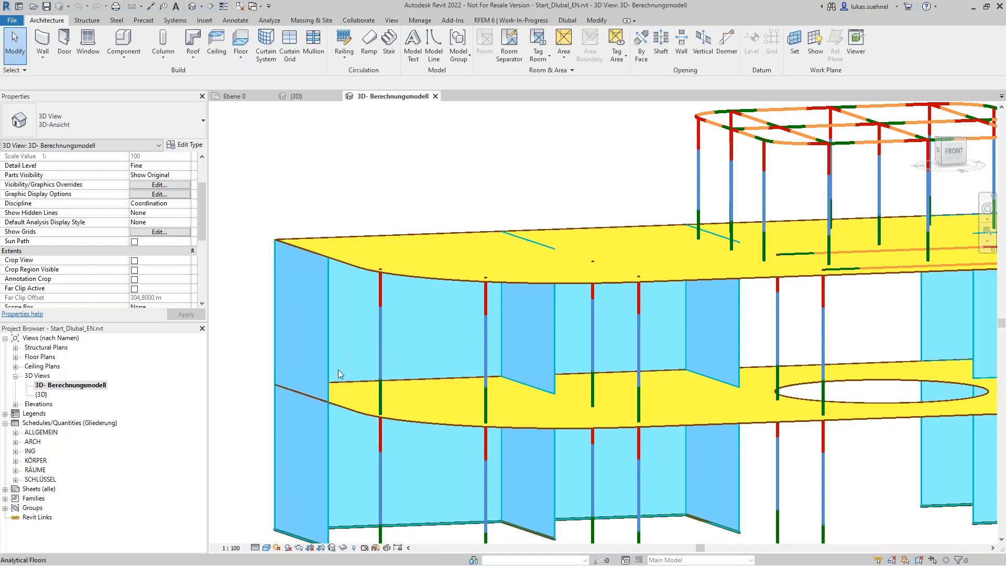
shift+middle_drag(345, 287, 304, 150)
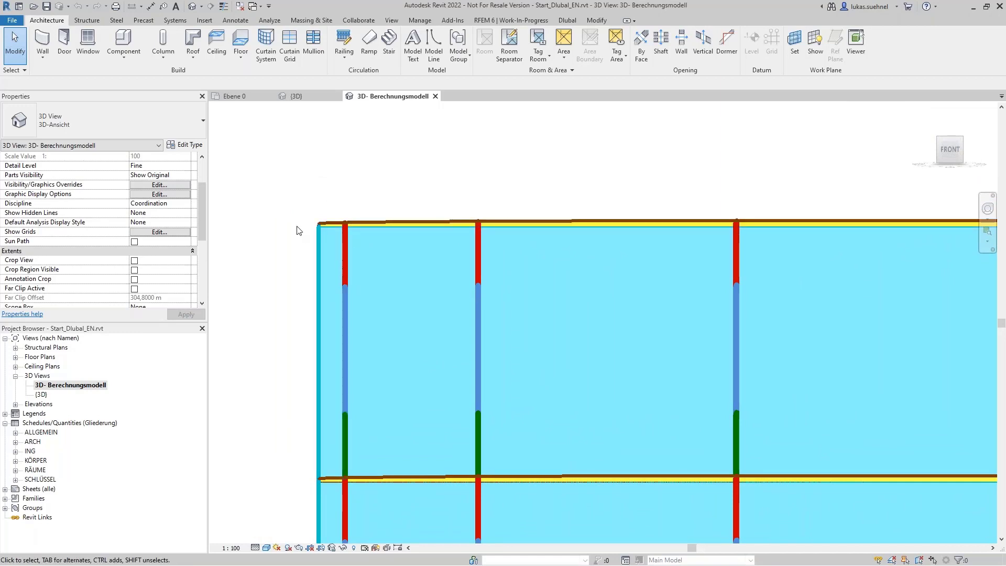
scroll(299, 226, down, 5)
mouse_move(559, 252)
shift+middle_down()
mouse_move(577, 287)
mouse_move(545, 251)
shift+middle_up()
scroll(564, 250, up, 4)
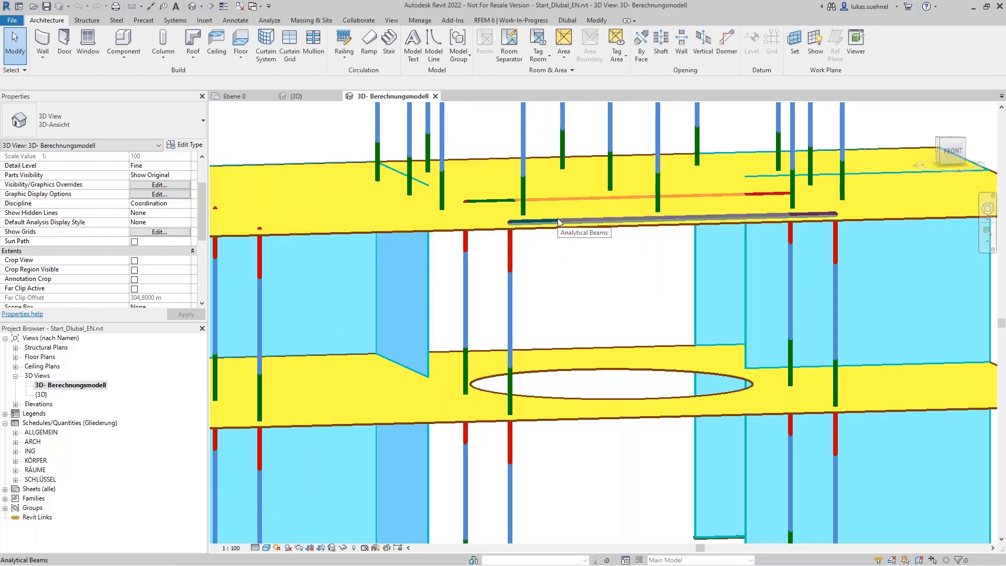
Compare the beams under the roof slab in the physical {3D} view and return to the 3D- Berechnungsmodell view.
click(321, 97)
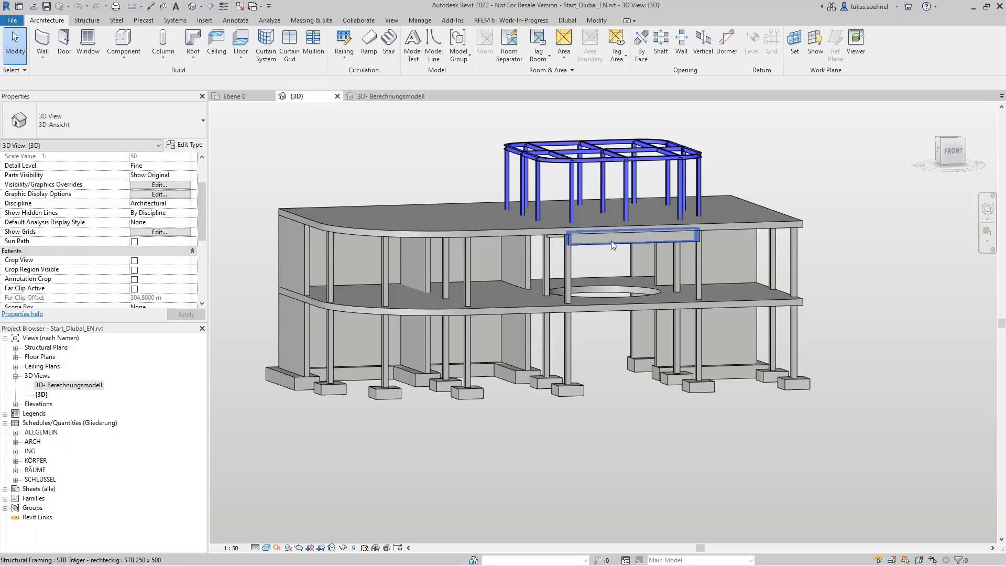
scroll(611, 240, up, 5)
mouse_move(574, 293)
shift+middle_down()
mouse_move(567, 275)
mouse_move(577, 288)
mouse_move(562, 283)
shift+middle_up()
click(393, 97)
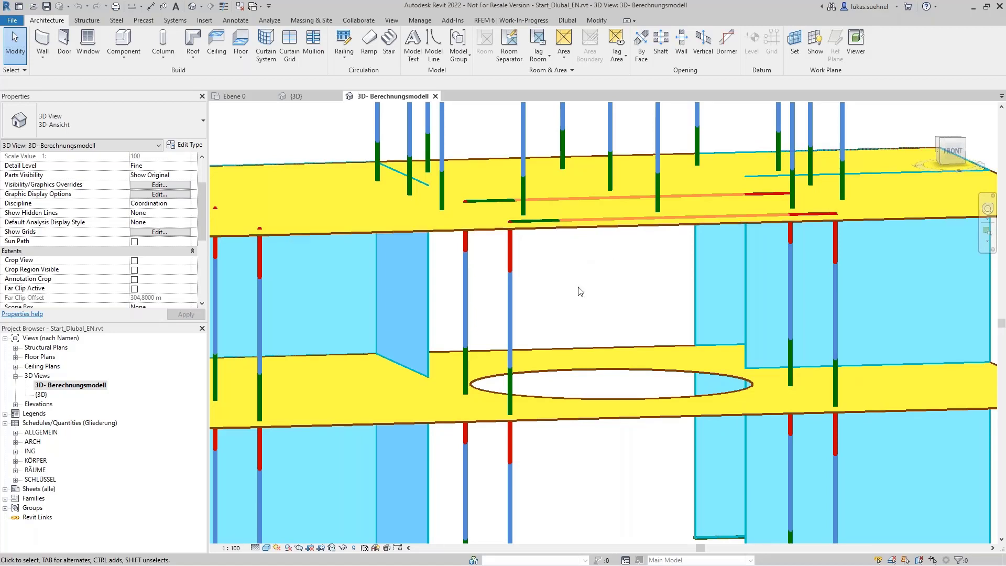
Show the entire analytical model at an angle and bring up the RFEM 6 | Work-In-Progress commands.
scroll(591, 296, down, 5)
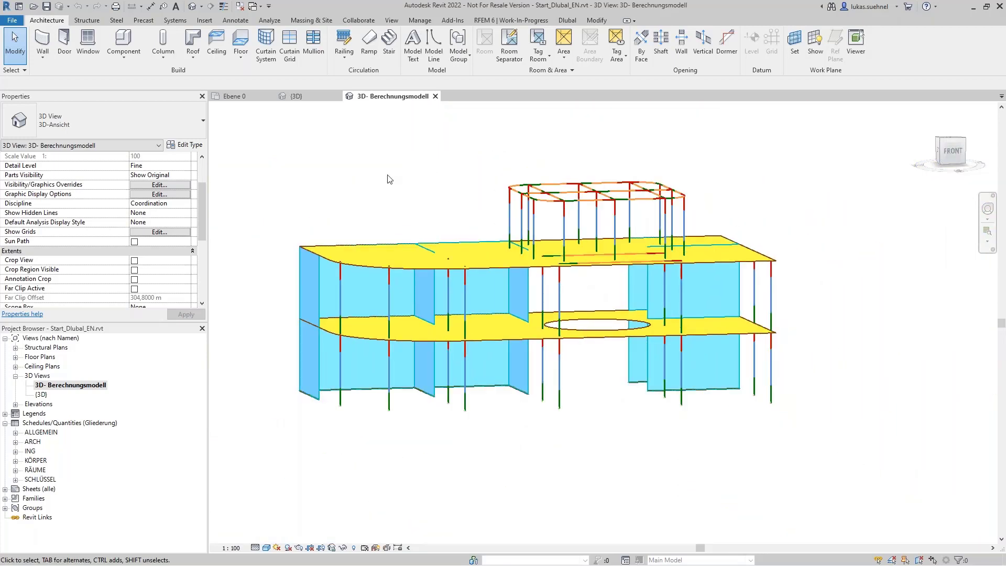
shift+middle_drag(340, 191, 393, 224)
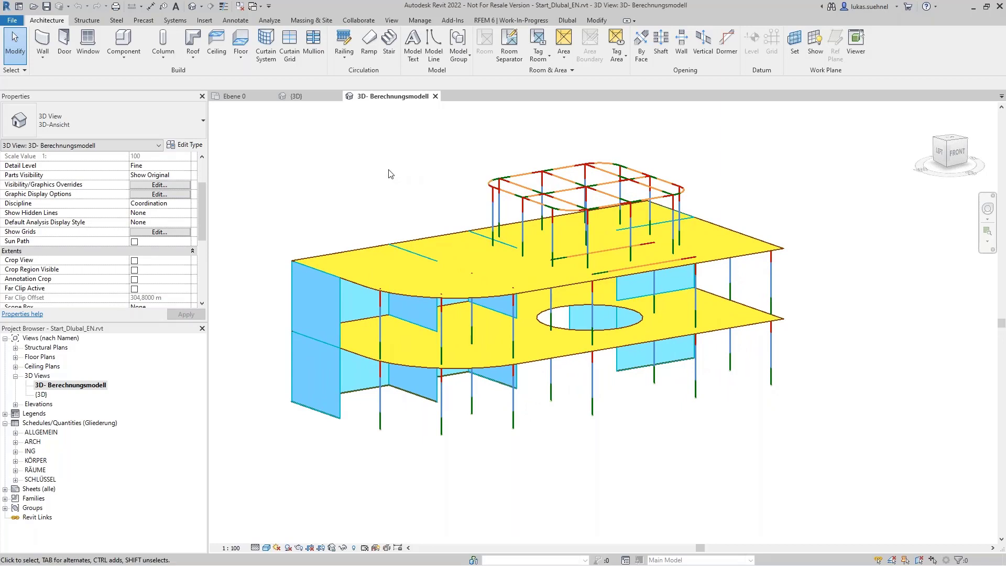
click(481, 21)
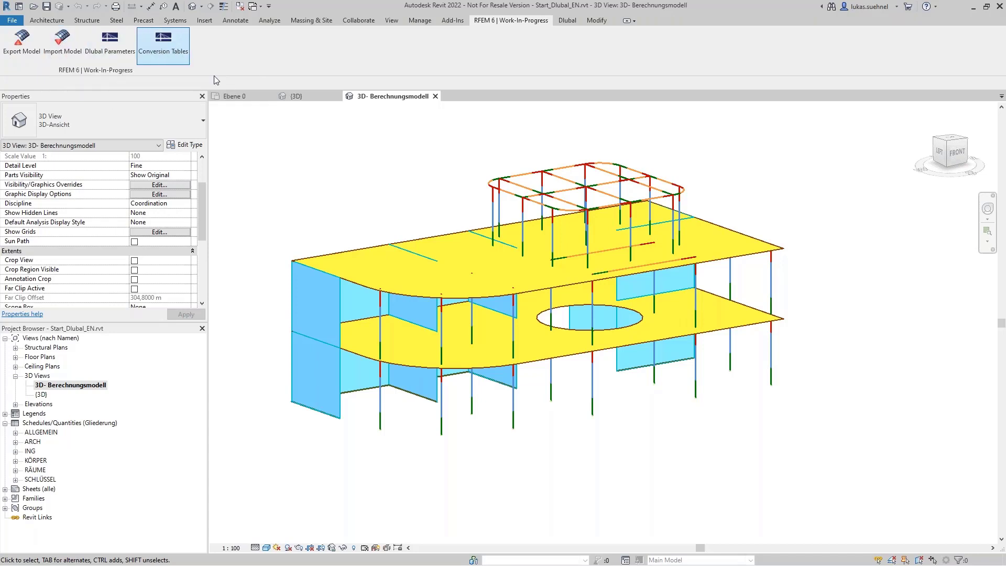
scroll(336, 208, up, 1)
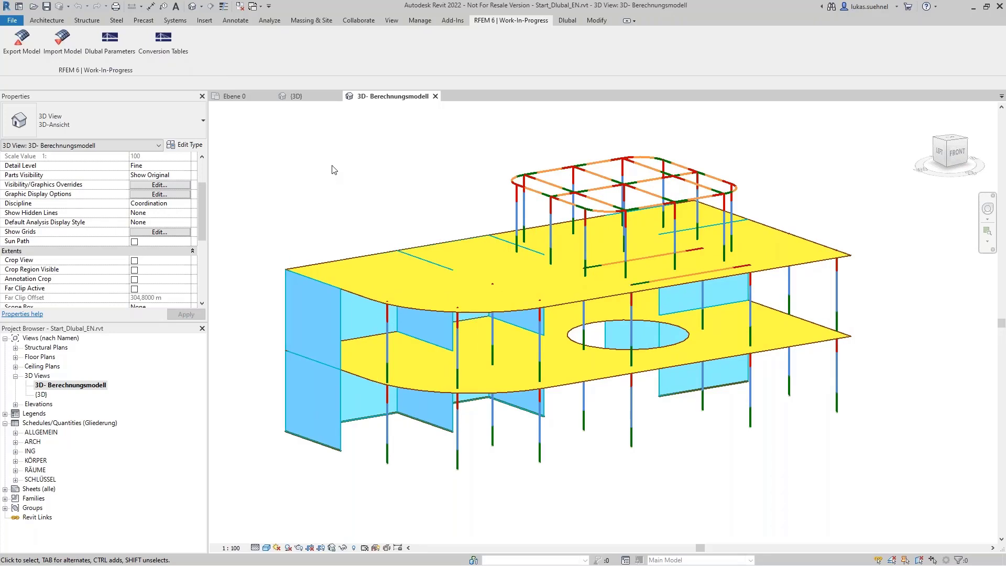
Open the {3D} view and inspect the type properties of an upper-storey rectangular concrete column near the curved corner.
click(310, 95)
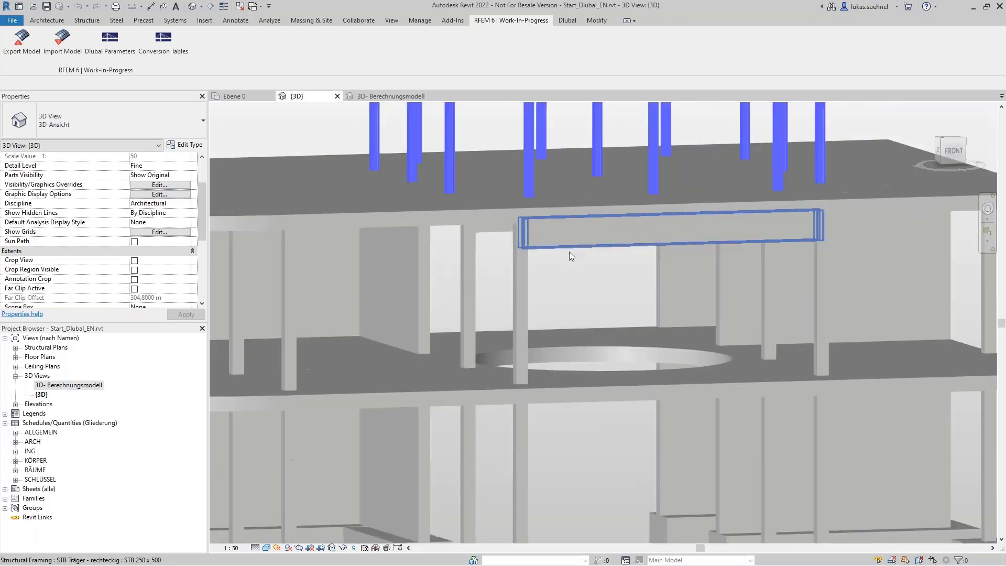
scroll(569, 252, down, 4)
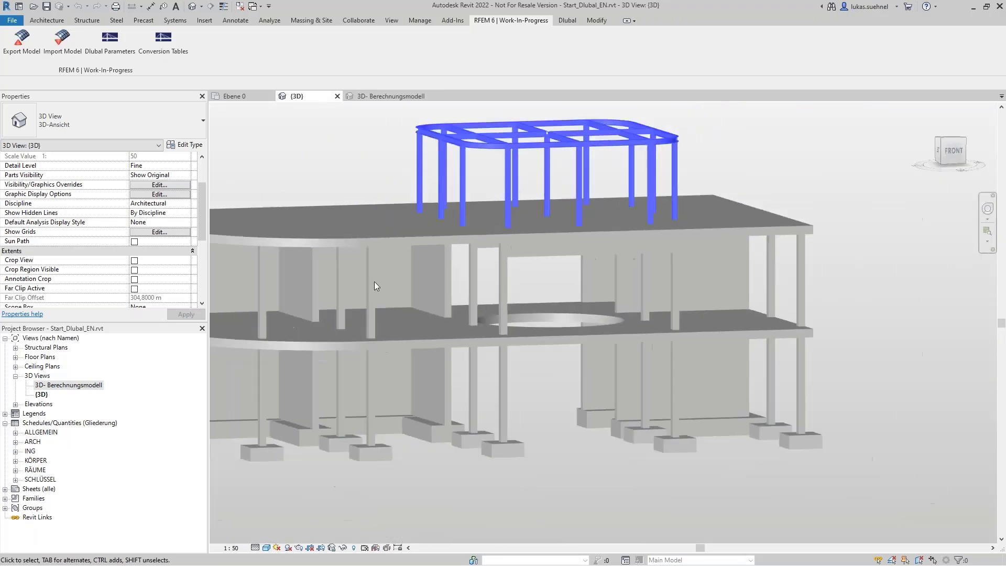
shift+middle_drag(375, 281, 257, 292)
click(267, 276)
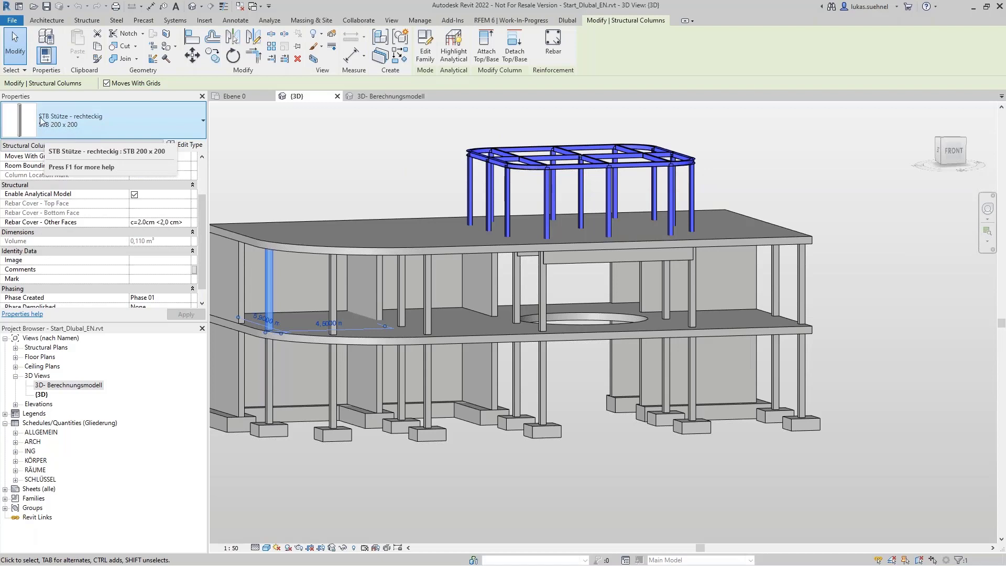
click(191, 149)
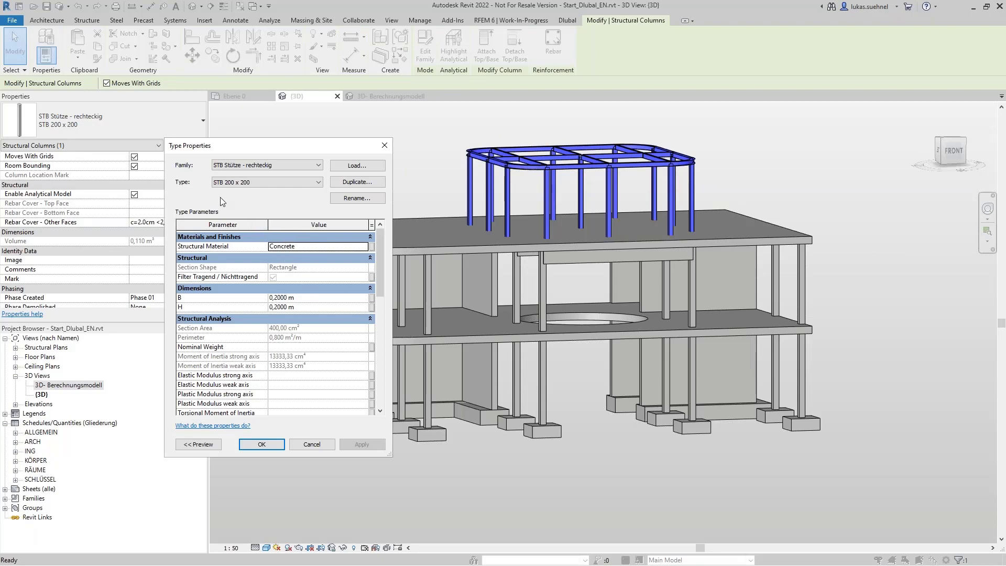
click(312, 444)
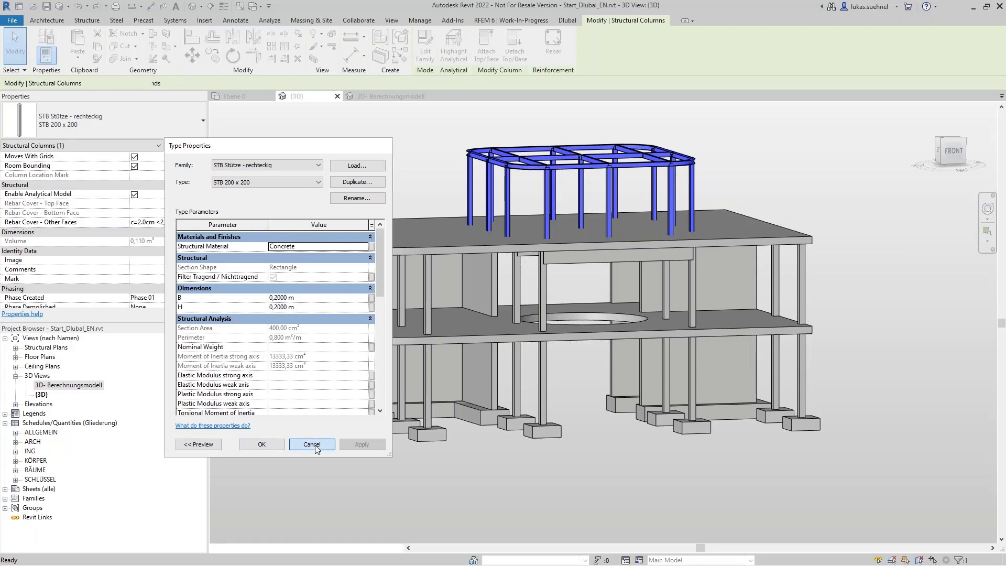
click(374, 133)
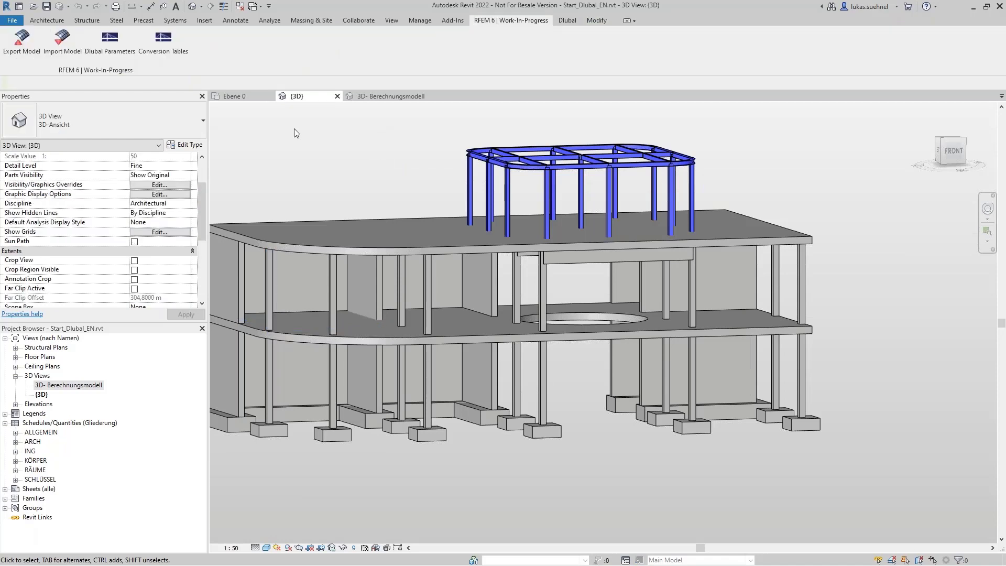
Open the conversion tables and review the Revit materials and sections listed for export to and import from RFEM.
click(163, 55)
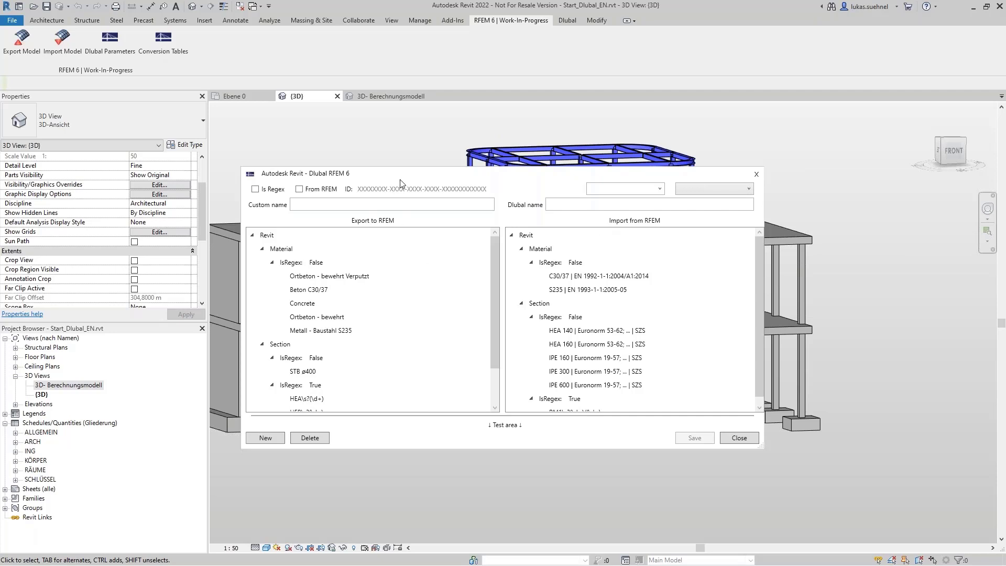
drag(412, 182, 316, 275)
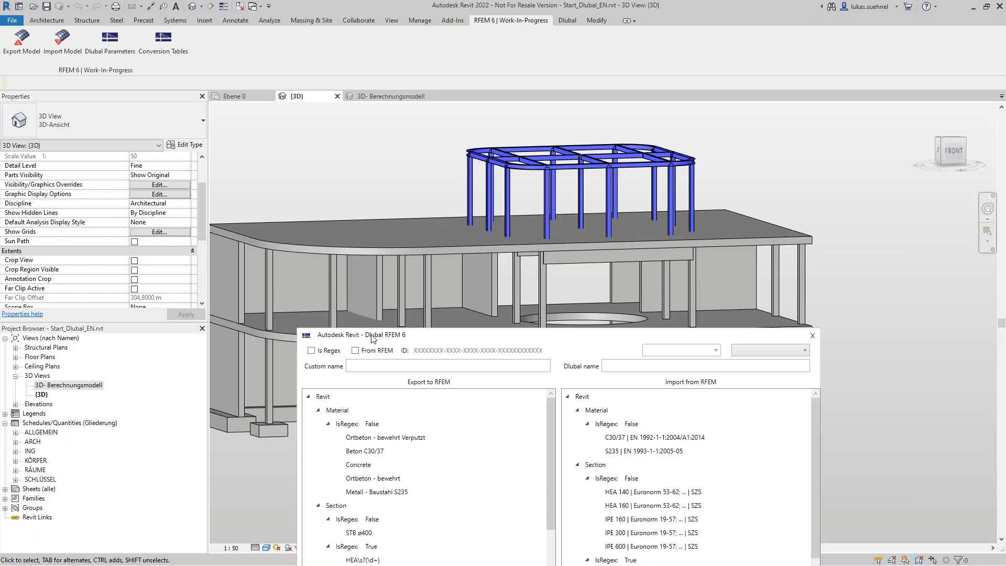
drag(373, 338, 358, 245)
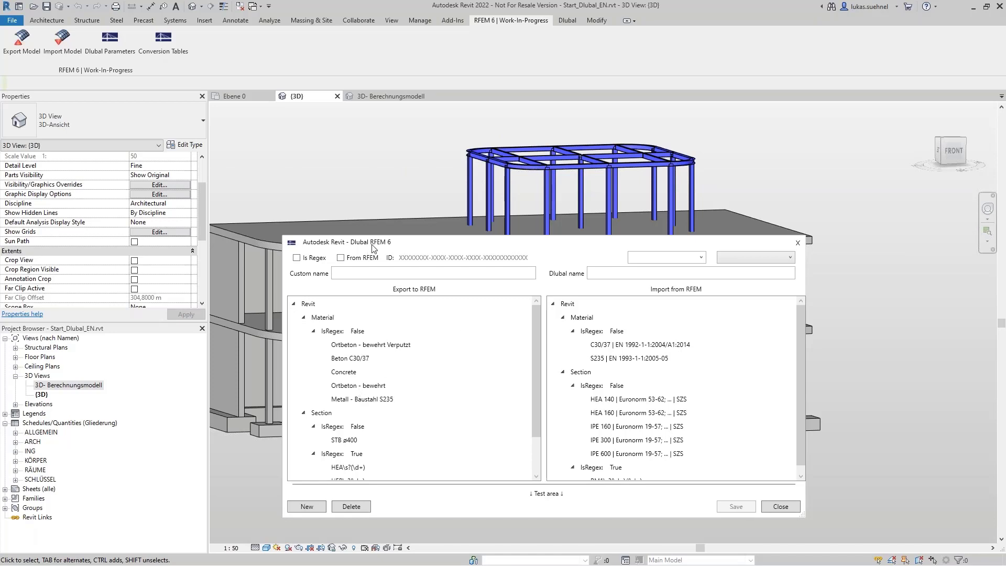
drag(373, 243, 339, 186)
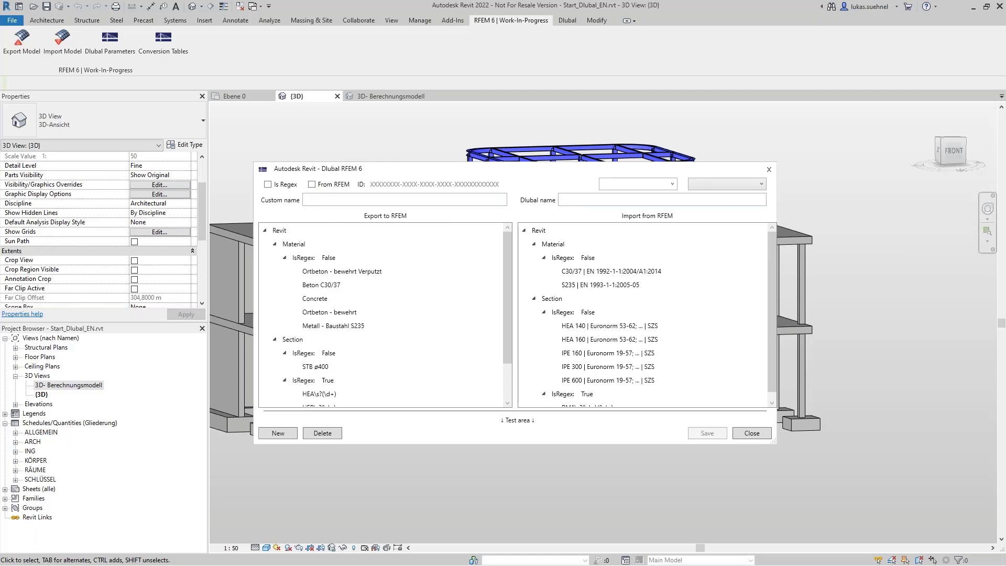
Save a Revit material conversion entry with custom name "Revit Material Name" and Dlubal name "Dlubal Material Name".
click(666, 187)
click(624, 197)
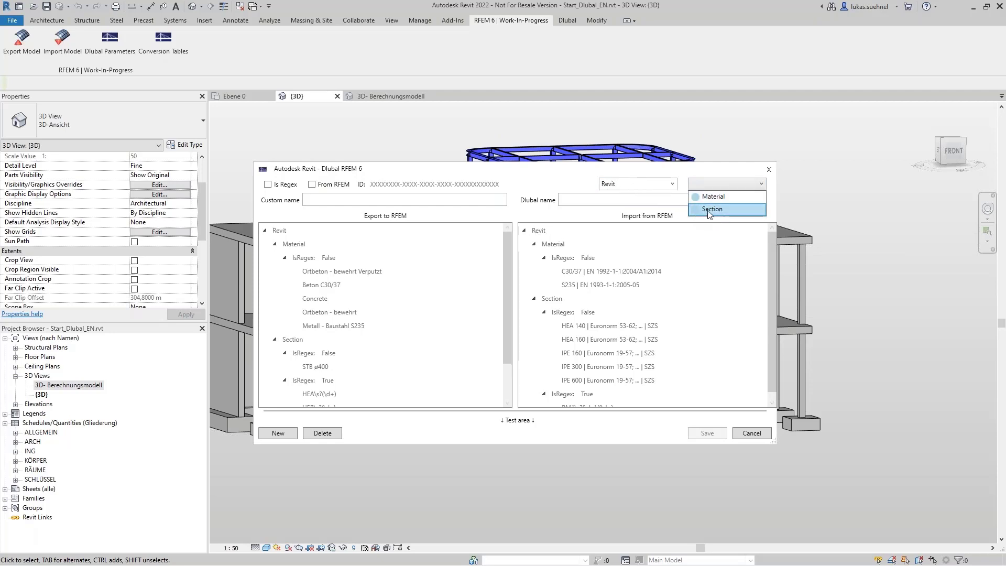
click(717, 198)
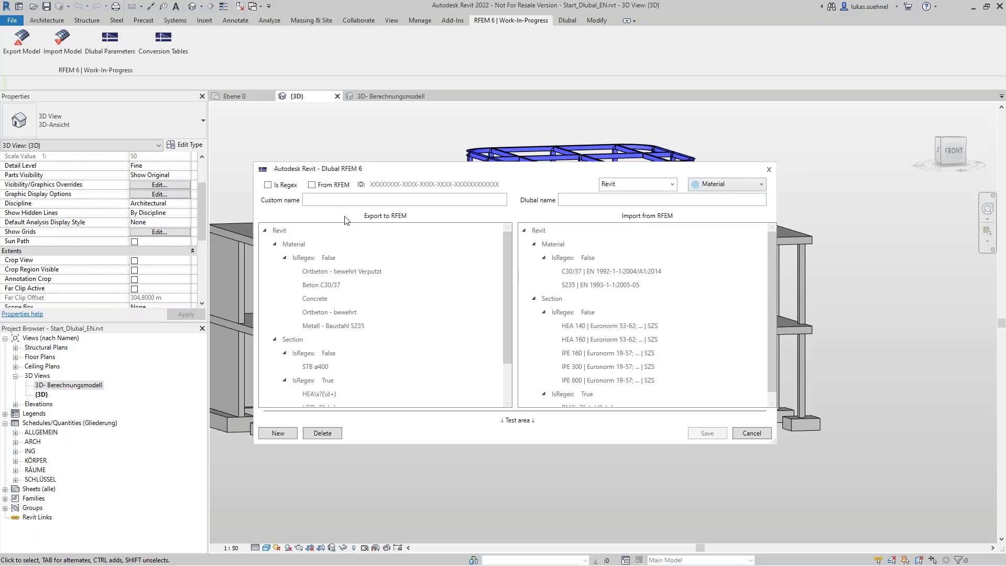
click(396, 200)
text(Revit Material Name)
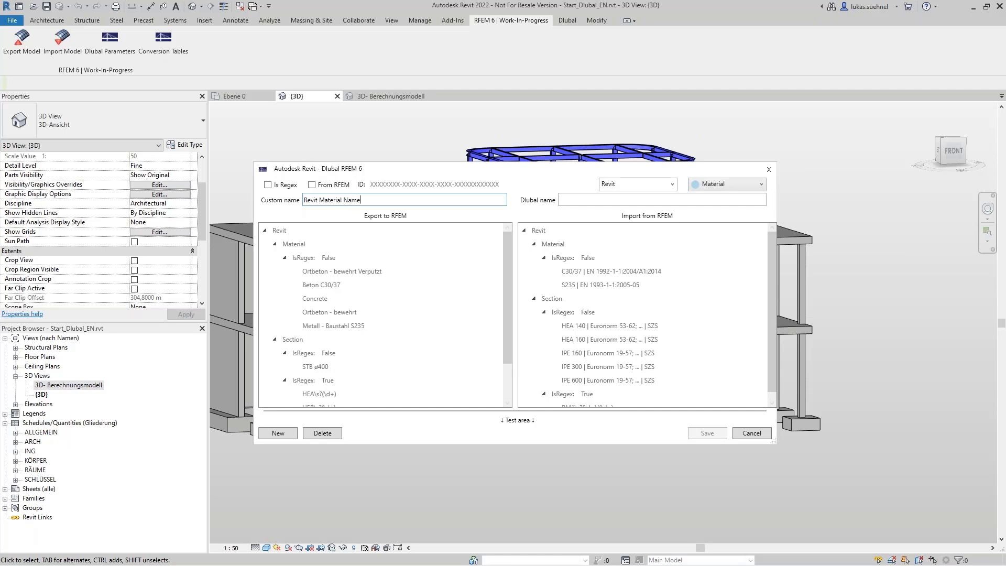
click(576, 199)
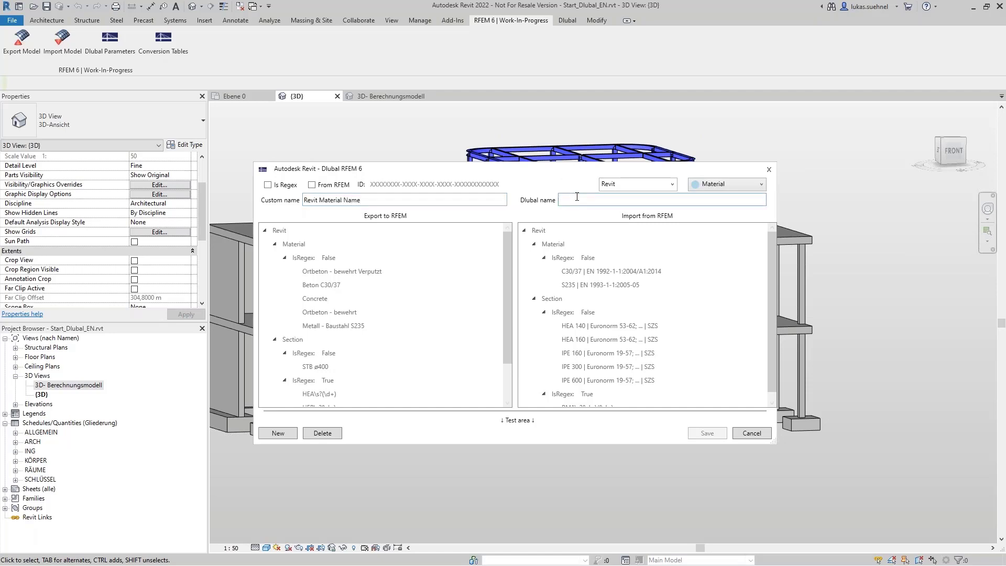
text(Dlubal Material Name)
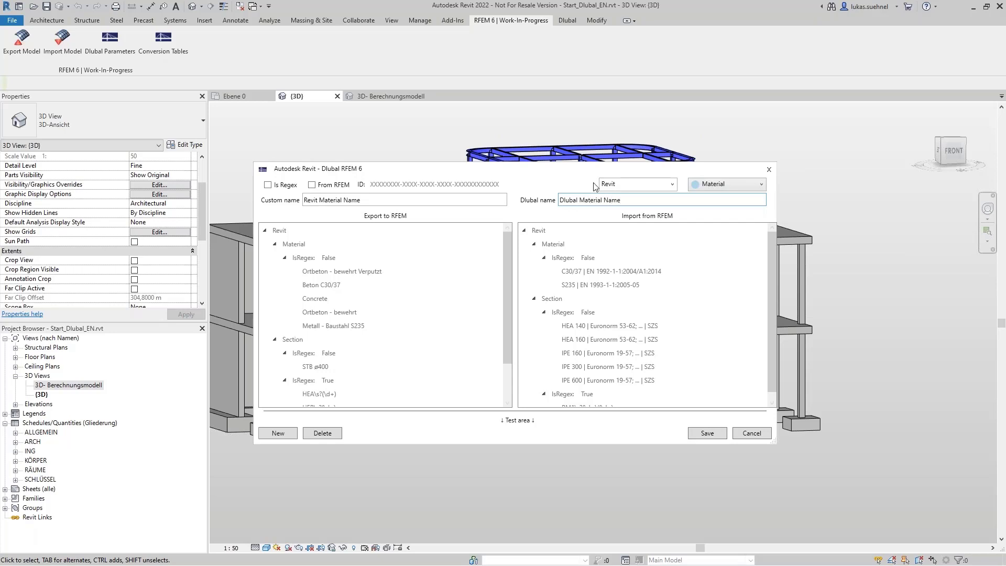
click(707, 435)
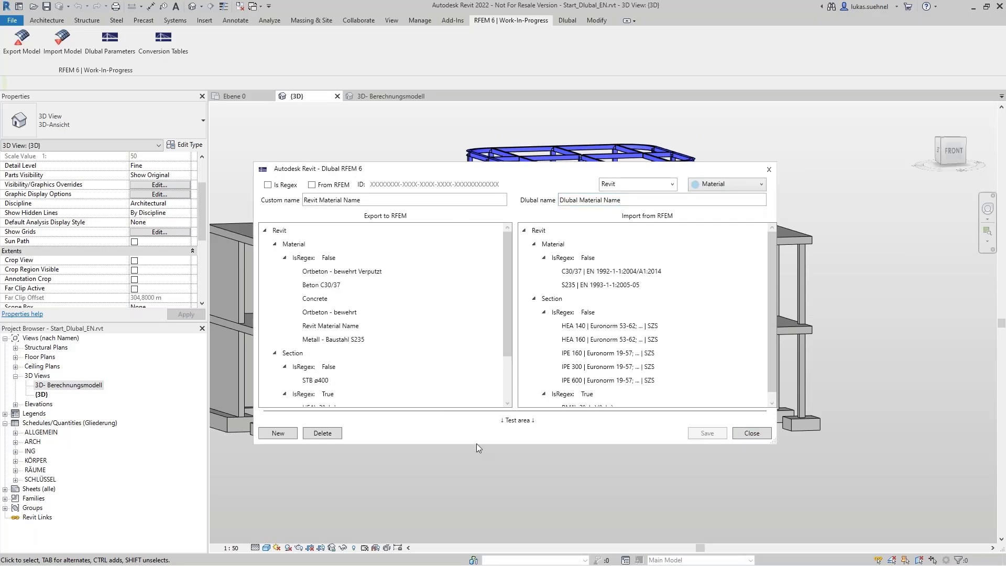
Delete the "Revit Material Name" entry from the export conversion table.
click(330, 326)
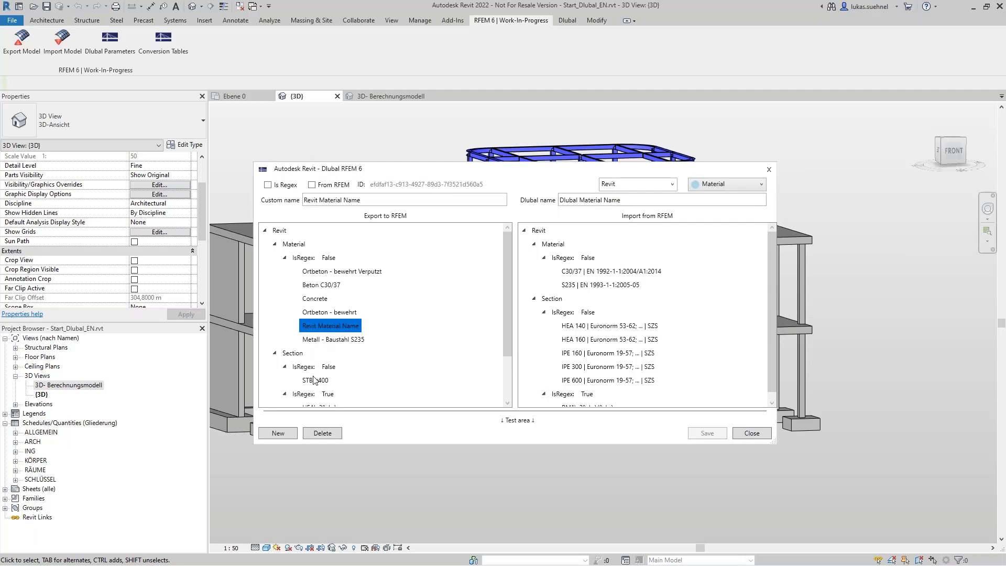
click(325, 433)
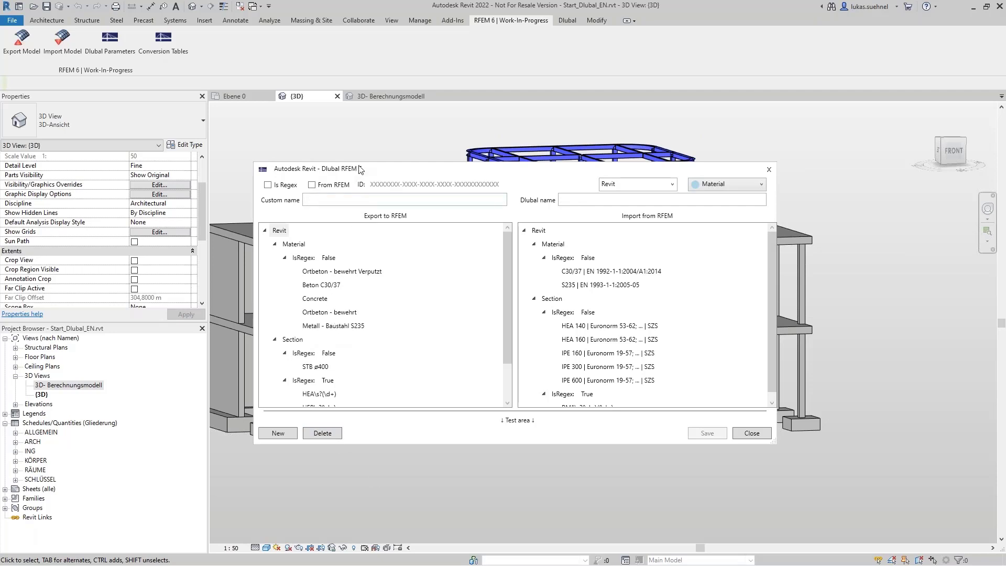
drag(380, 169, 434, 146)
Check which Dlubal material names are assigned to the Concrete and Metall - Baustahl S235 export entries.
click(377, 275)
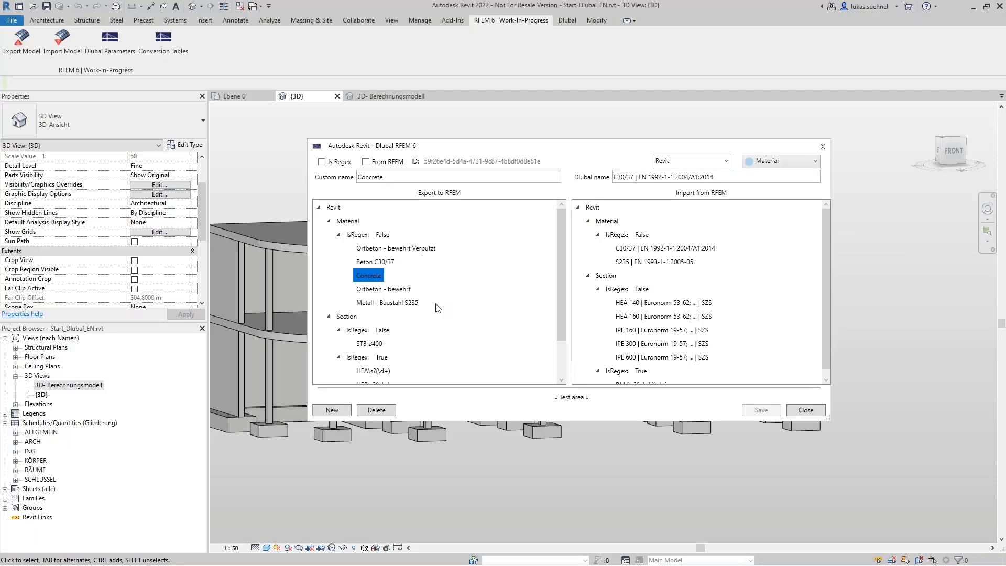
drag(450, 158, 425, 230)
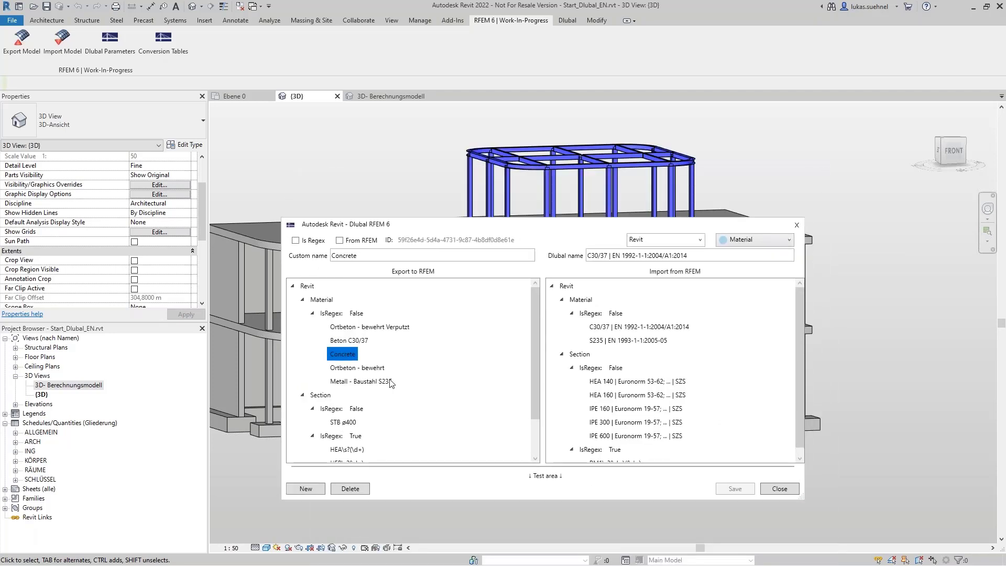
click(362, 385)
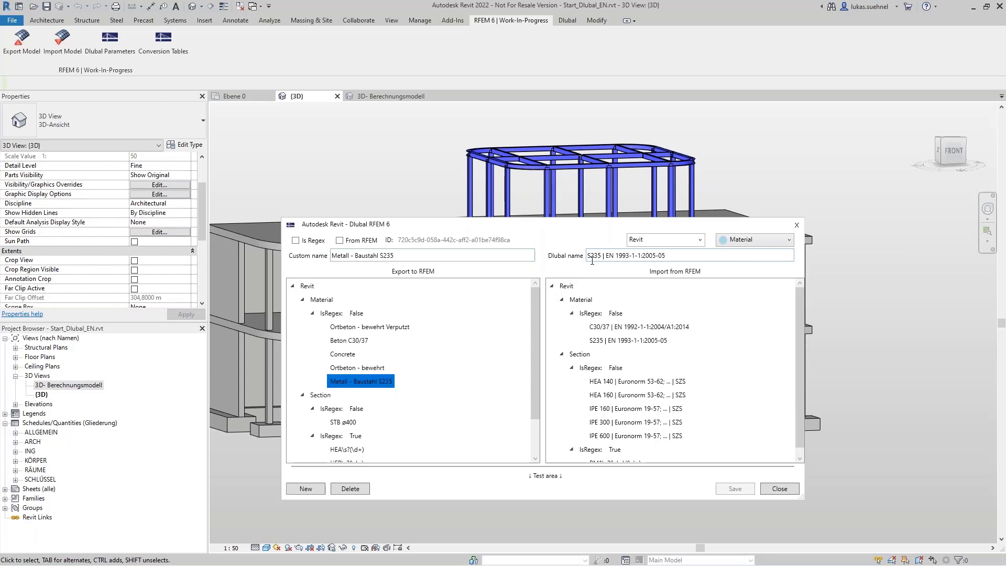
drag(683, 254, 592, 255)
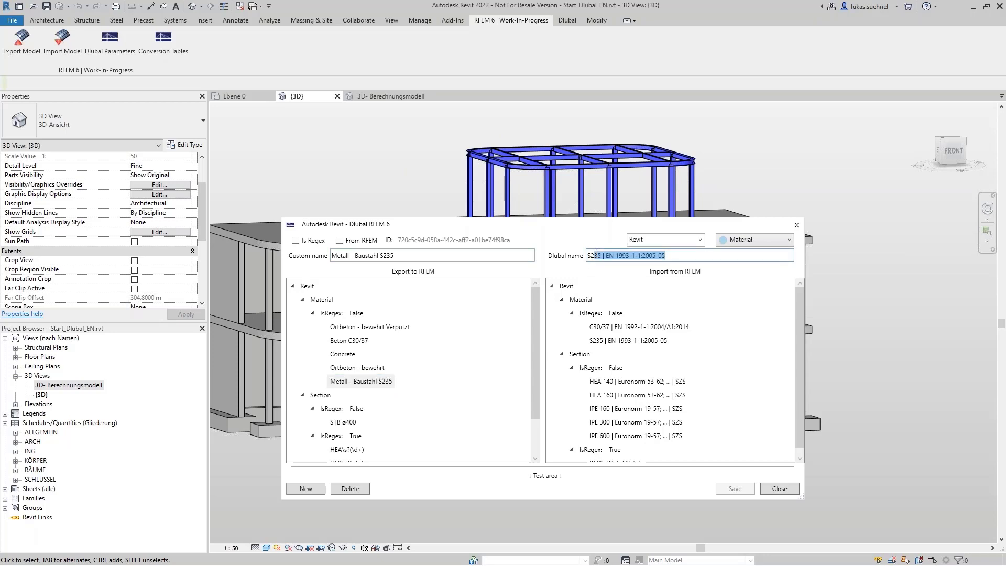
Inspect the regex export entry for HEA sections and its Dlubal name, and close the conversion tables.
drag(551, 227, 545, 134)
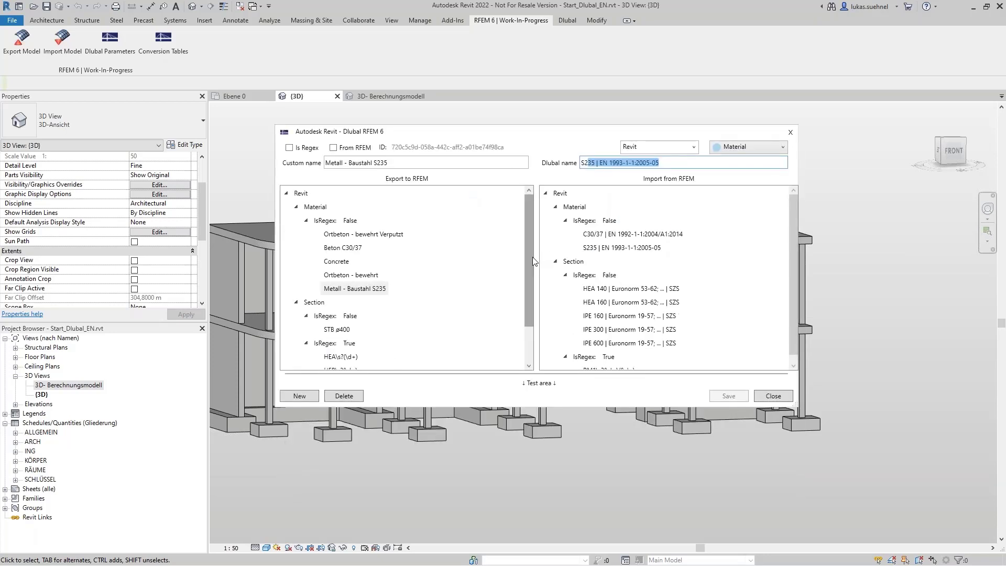
drag(530, 257, 523, 310)
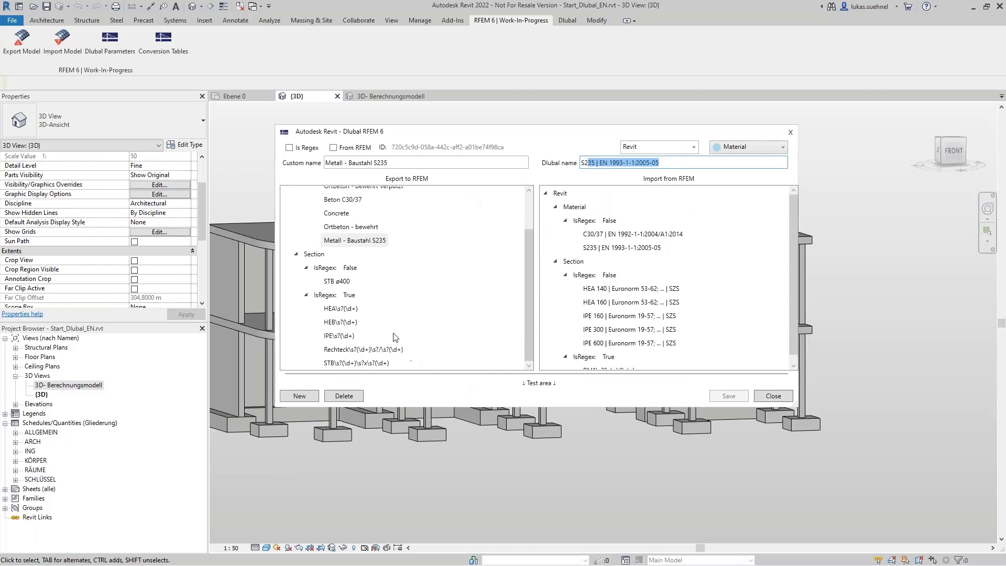
click(341, 310)
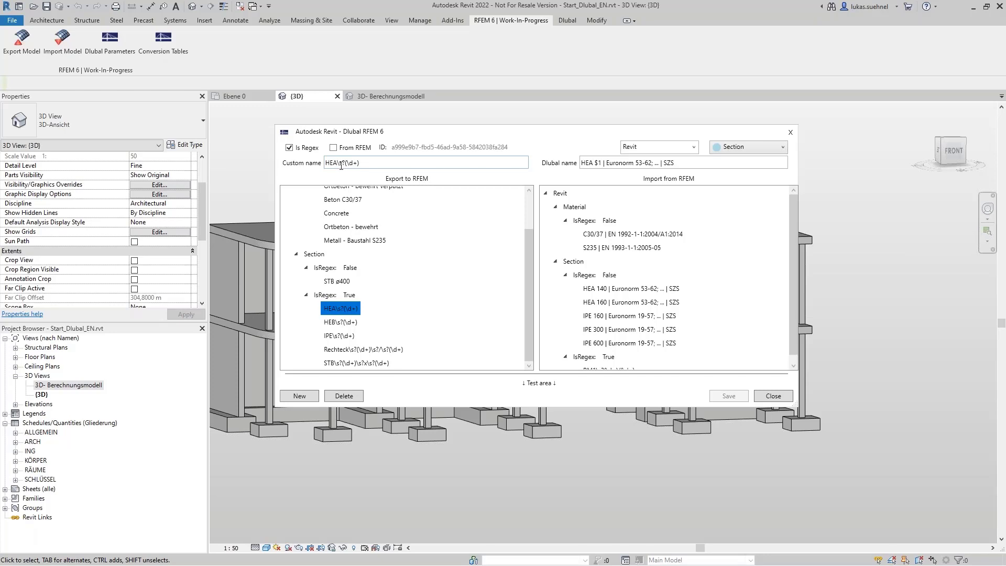
drag(338, 162, 363, 162)
click(376, 163)
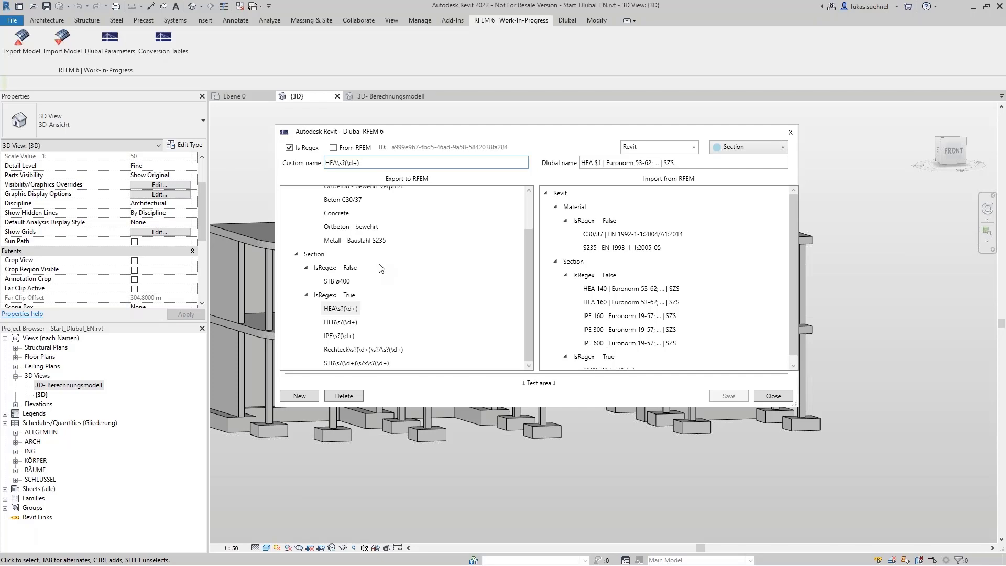
click(773, 396)
Begin the model export to RFEM, set it to create a new structure and enable applying member eccentricities.
scroll(495, 279, down, 3)
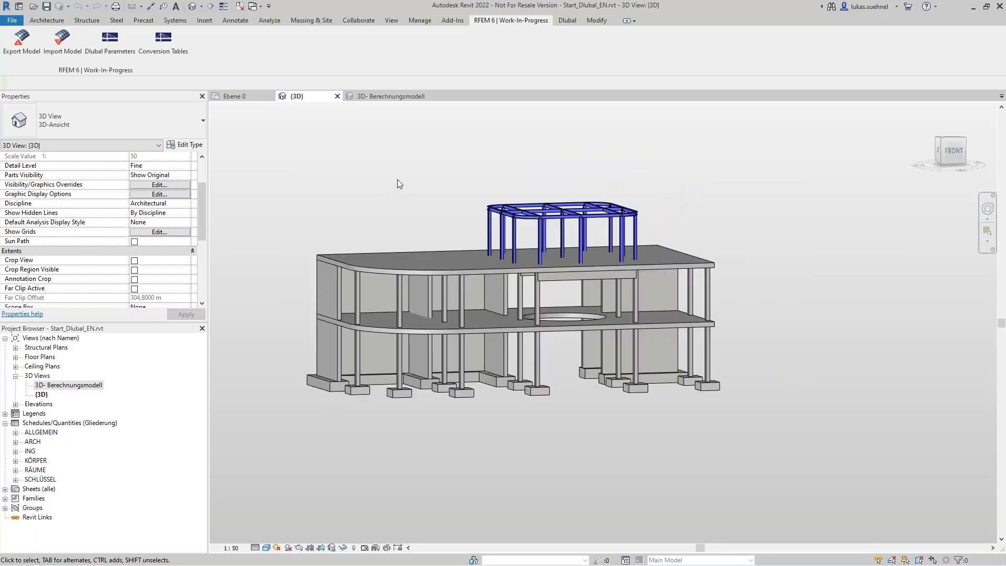
click(27, 48)
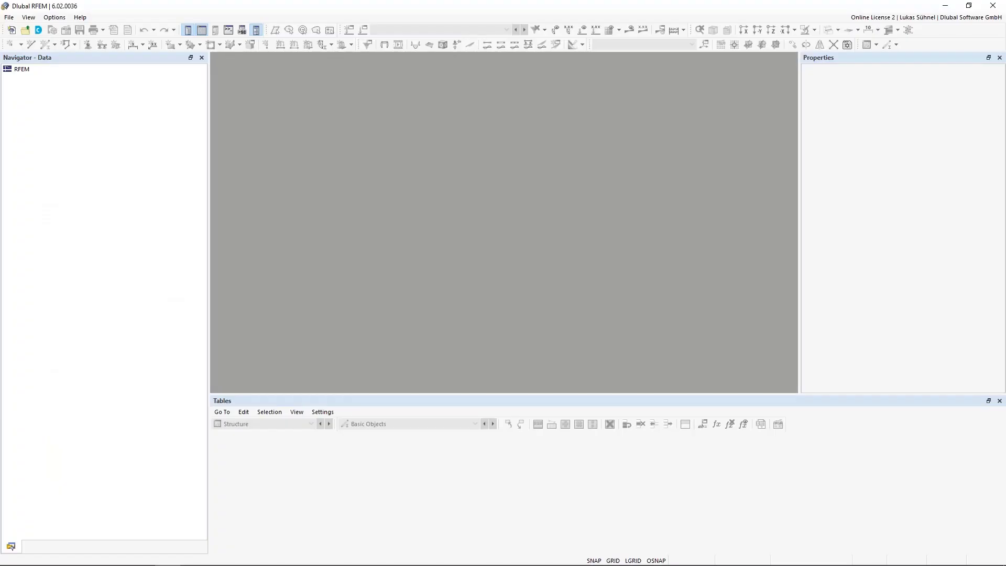
click(945, 6)
click(296, 235)
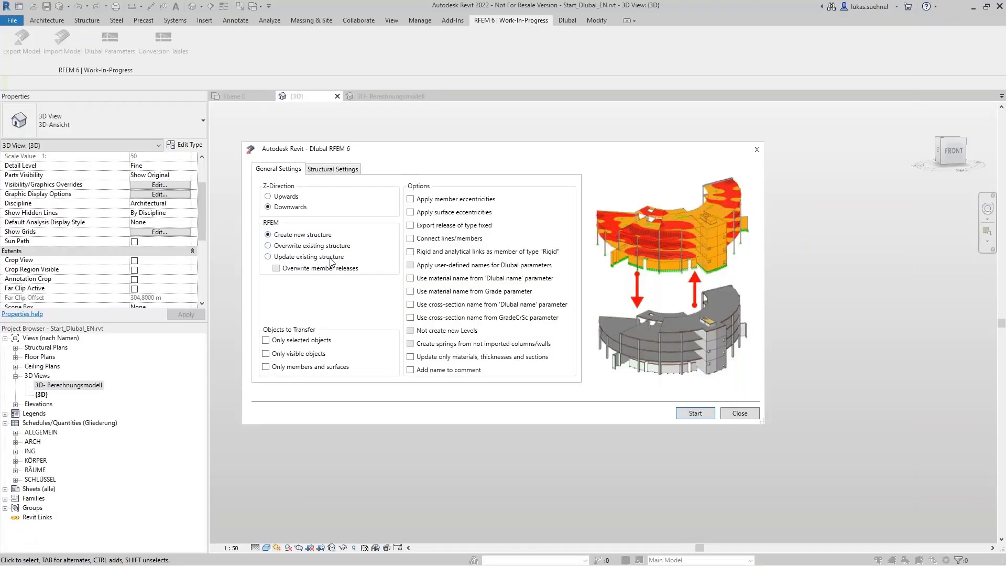
click(410, 199)
Enable converting isolated and wall foundations to nodal and line supports, run the export and dismiss its report.
click(340, 169)
click(306, 211)
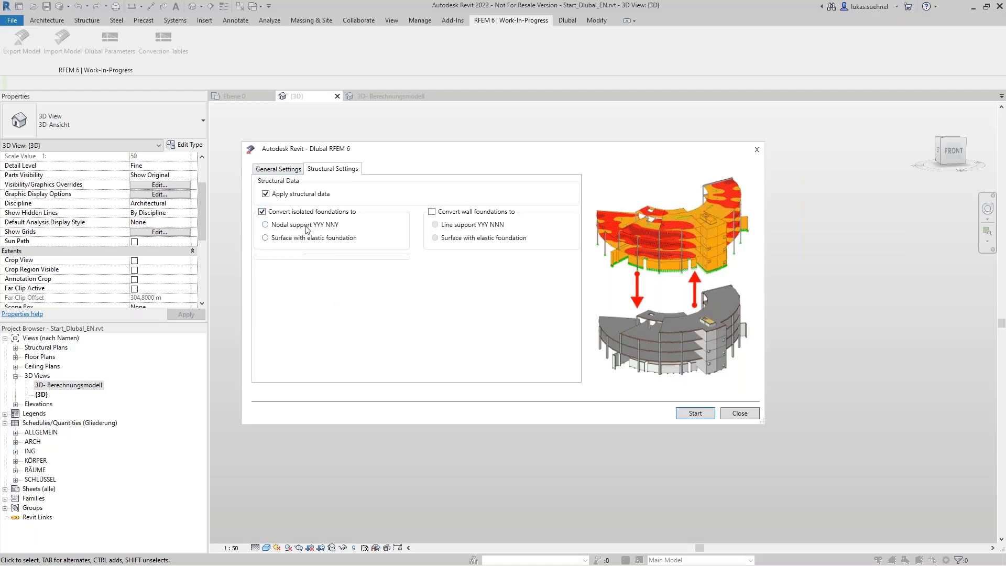
click(464, 212)
click(696, 414)
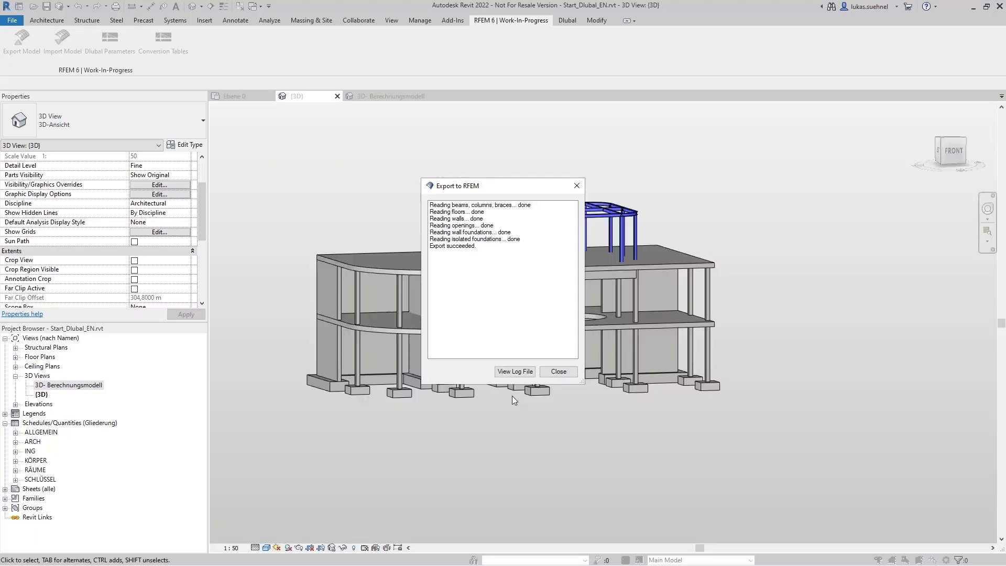
click(559, 373)
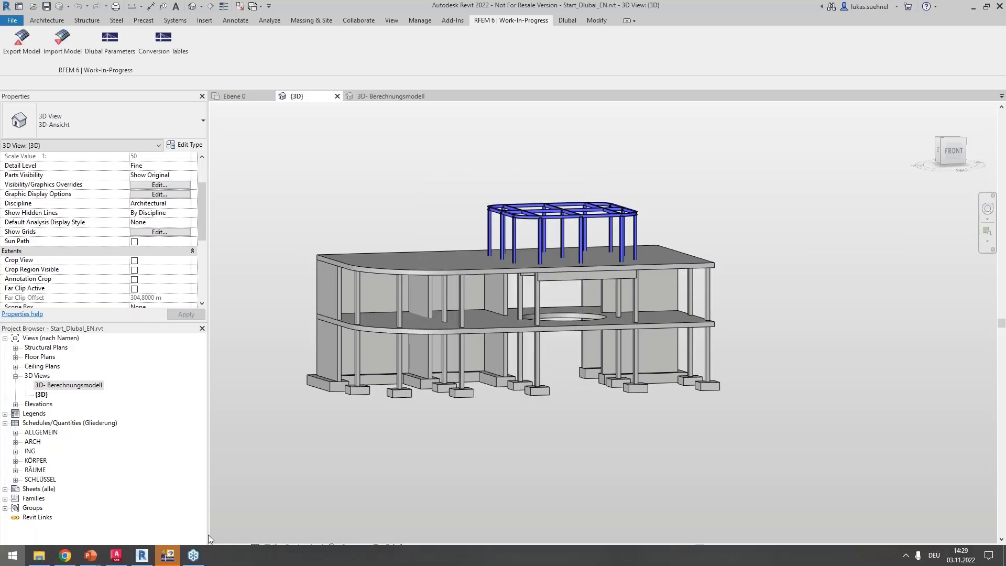
Switch to RFEM and examine the whole transferred building model with its supports at an angle.
key(super)
click(168, 554)
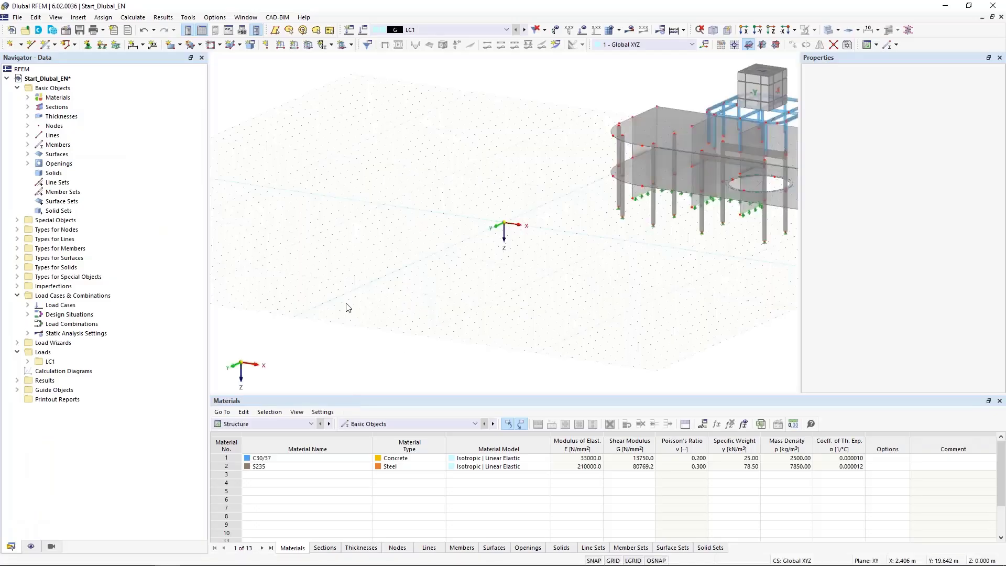
scroll(451, 310, down, 4)
ctrl+middle_drag(467, 315, 481, 332)
scroll(470, 290, up, 6)
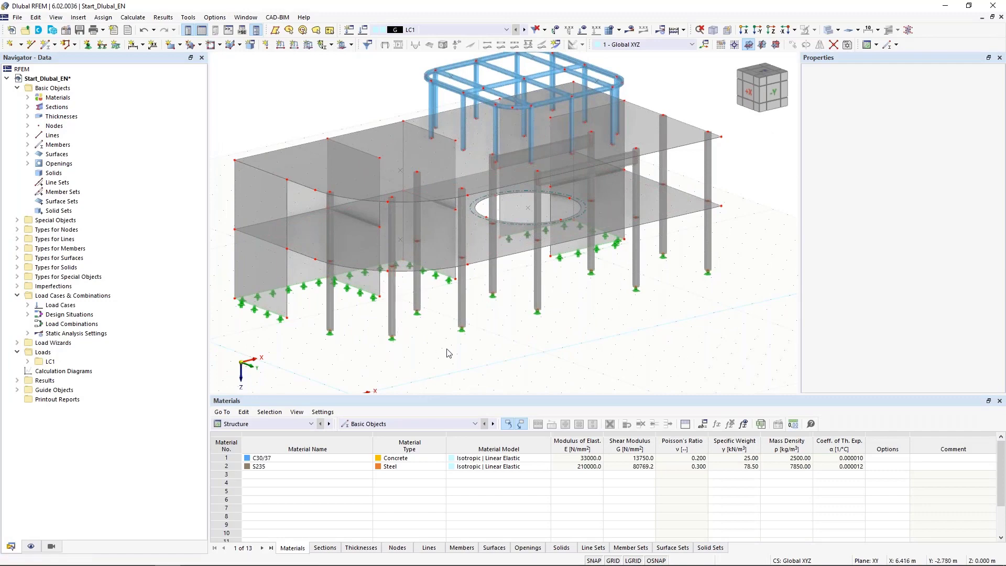
ctrl+middle_drag(374, 307, 409, 310)
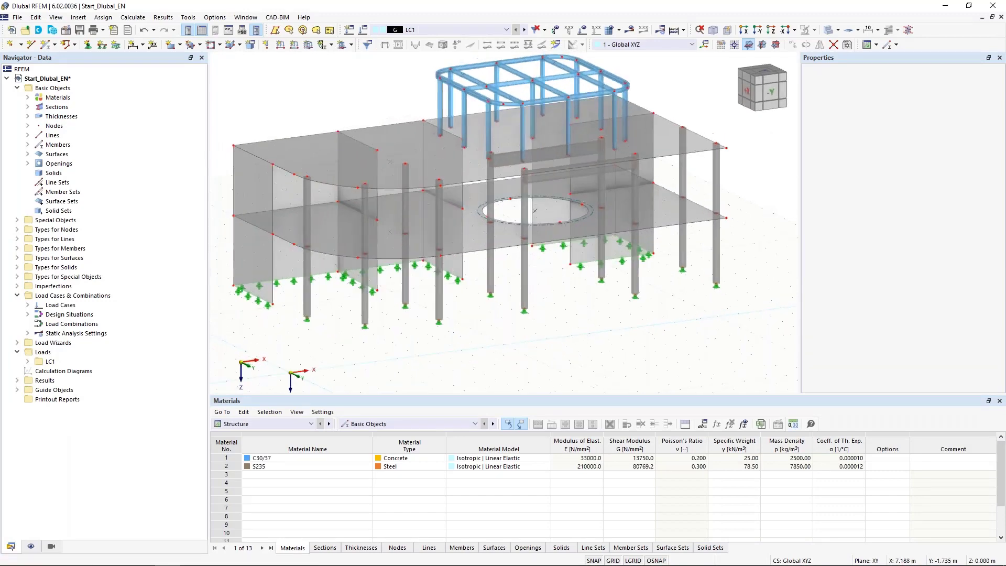
Highlight the objects that use material C30/37 and S235 in the model, and clear the highlighting.
click(28, 97)
click(66, 106)
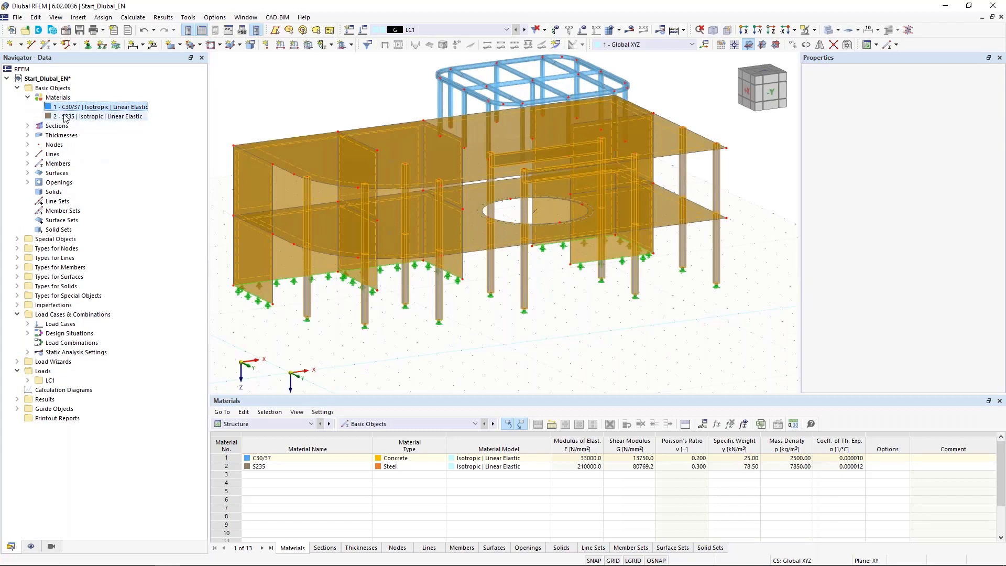
click(65, 116)
middle_drag(282, 96, 292, 126)
click(295, 110)
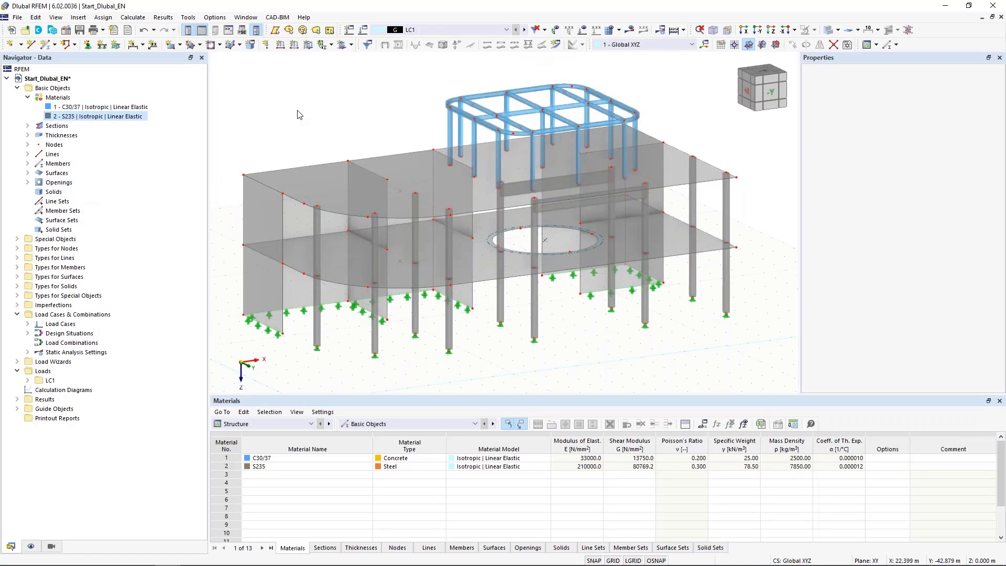
Copy the steel roof frame's cross beam so that one additional cross beam lies midway in each of the two bays.
middle_drag(360, 114, 412, 53)
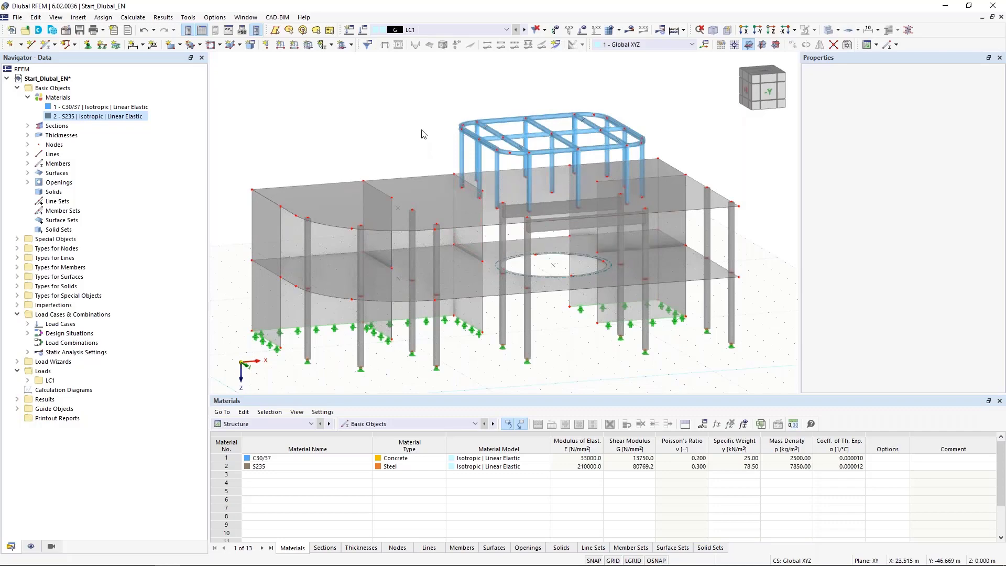
mouse_move(418, 128)
ctrl+middle_down()
mouse_move(399, 129)
mouse_move(435, 126)
ctrl+middle_up()
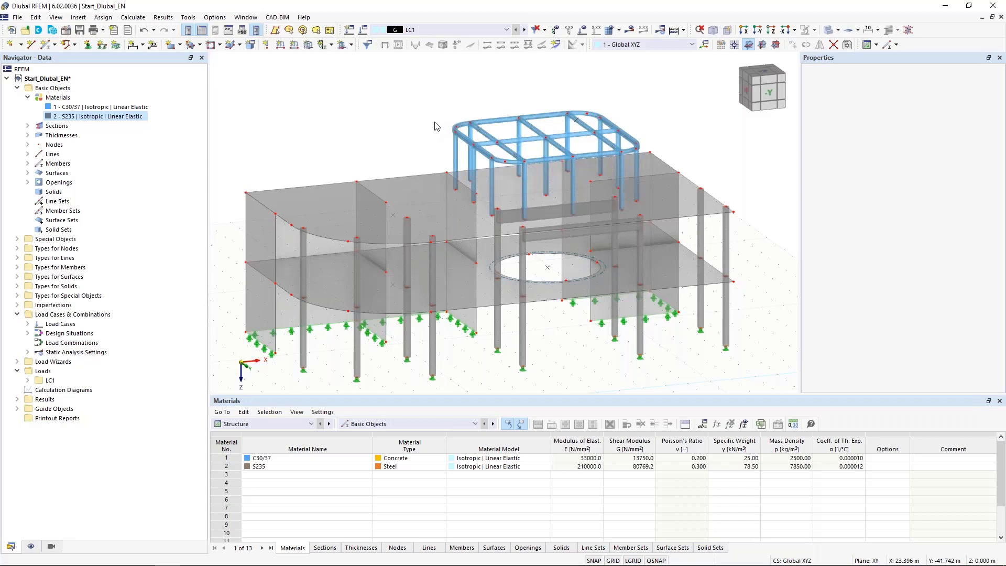
scroll(521, 87, up, 3)
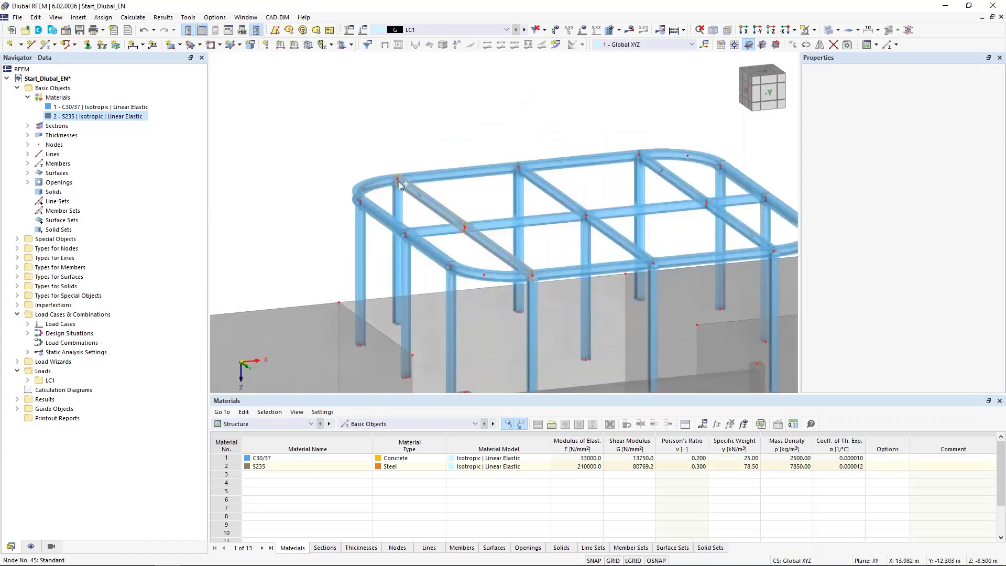
ctrl+drag(399, 182, 581, 165)
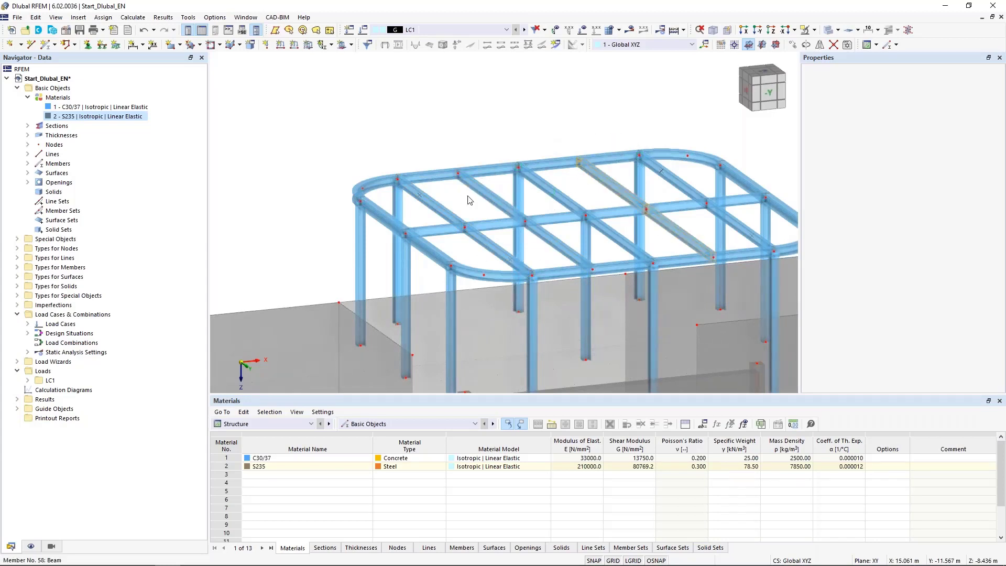
scroll(521, 147, down, 5)
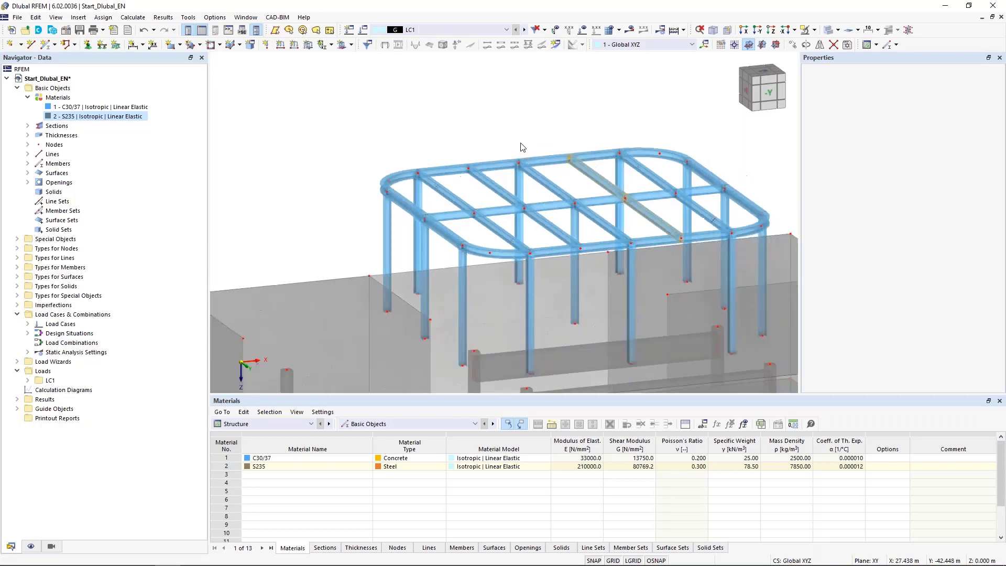
Open the ground-floor column at the curved slab edge for editing and begin a new section for its member start.
scroll(332, 355, up, 4)
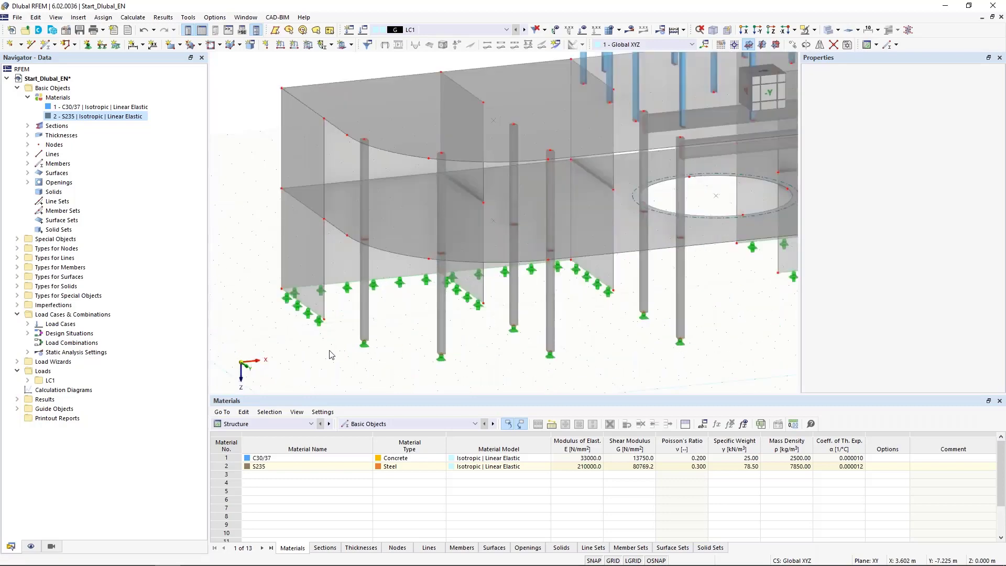
double_click(371, 307)
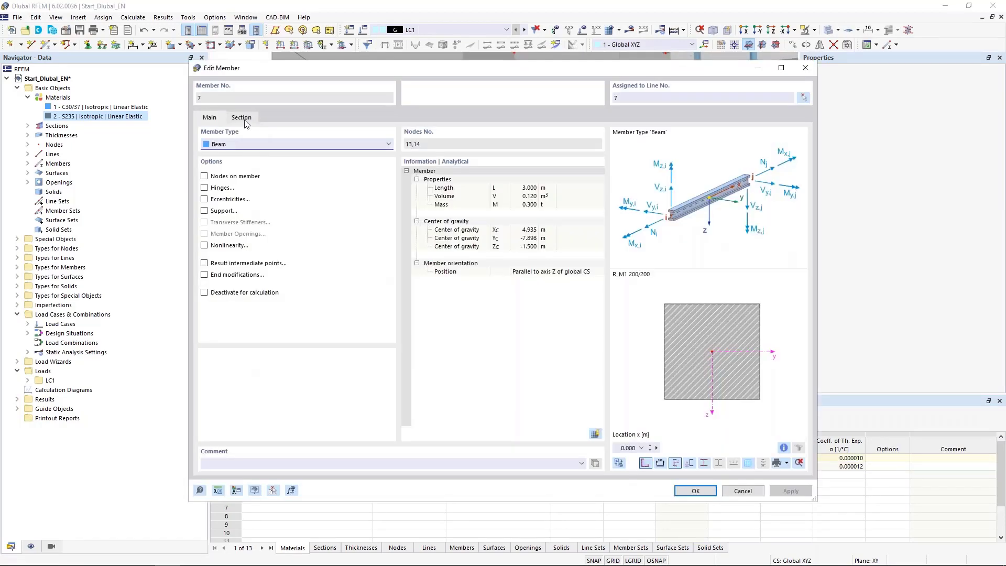
click(244, 120)
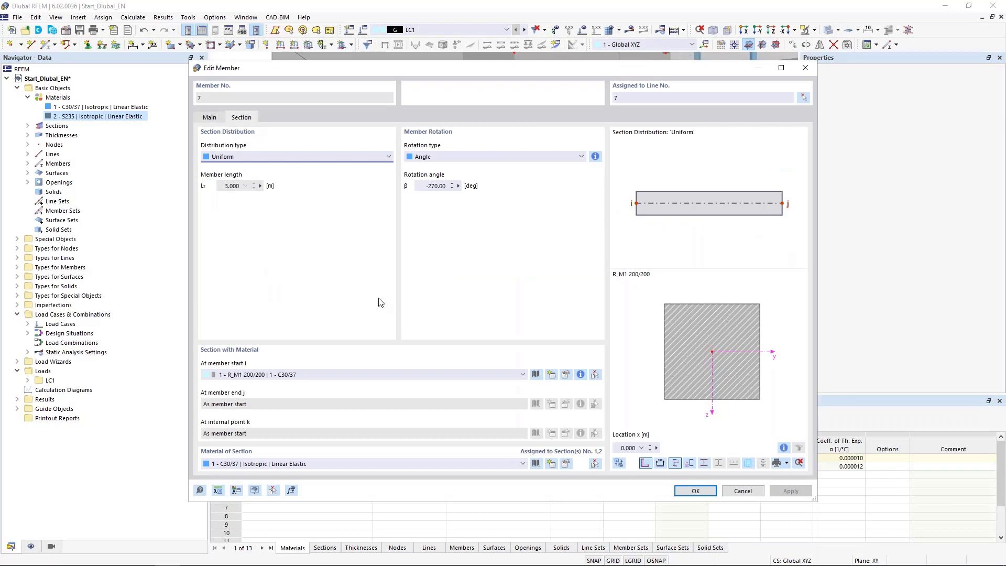
click(551, 376)
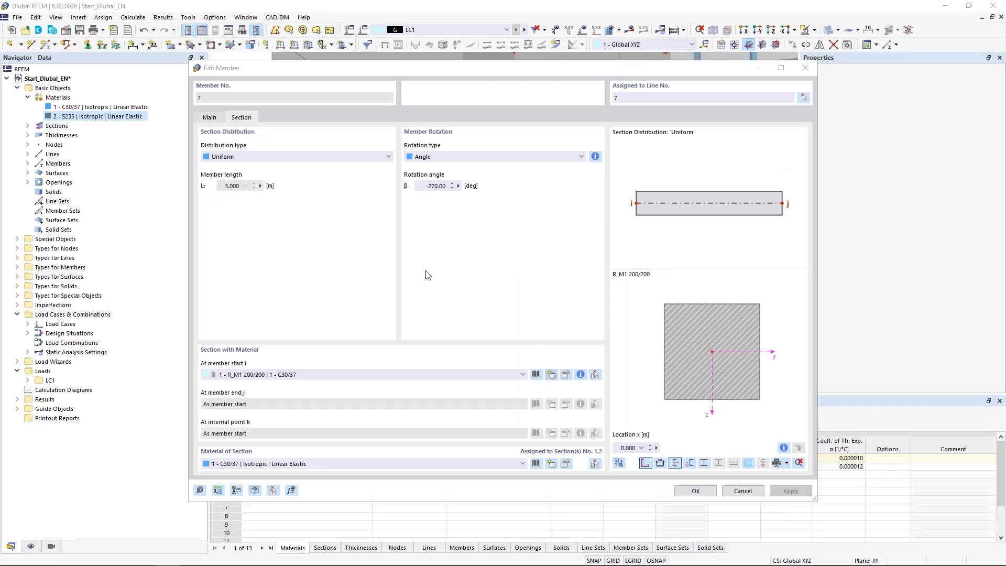
Define the column's new section as R_M1 250/250 and confirm the section and the member.
double_click(335, 97)
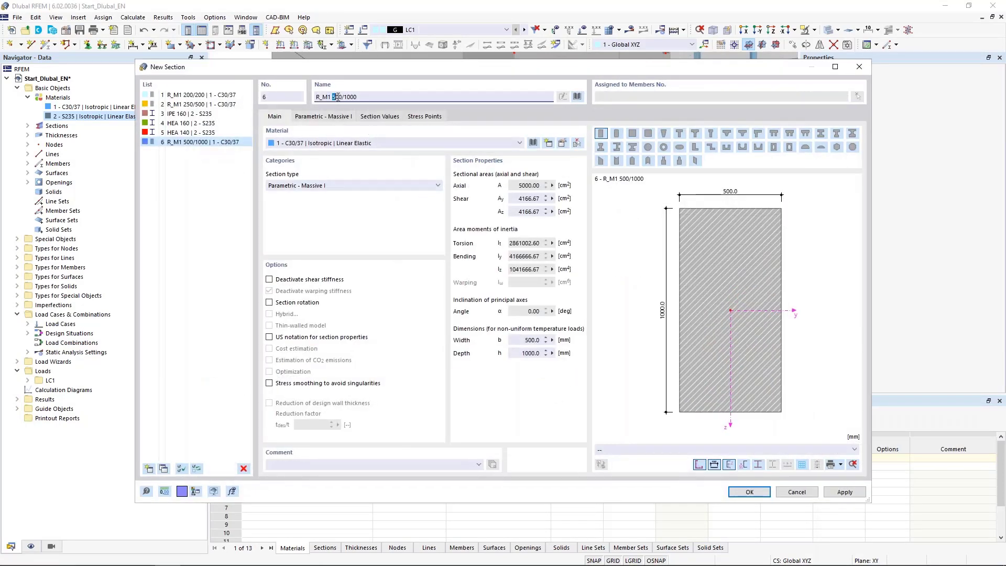
text(250)
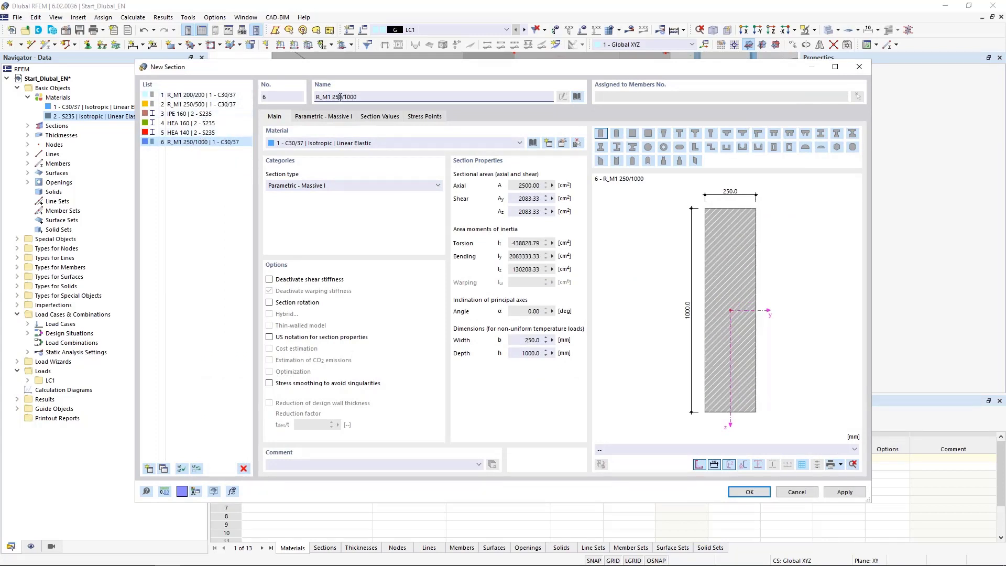
drag(344, 97, 351, 97)
text(250)
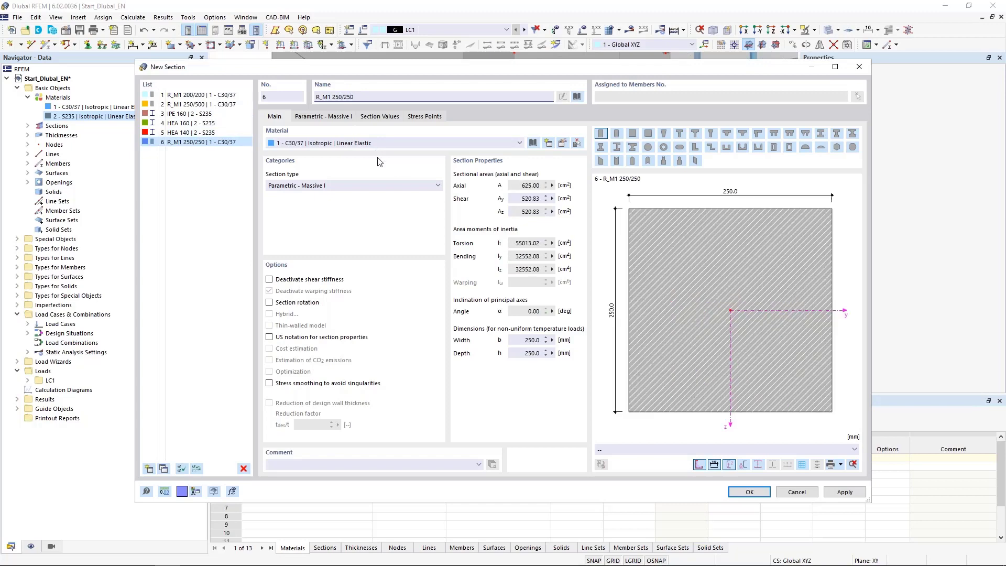
click(745, 493)
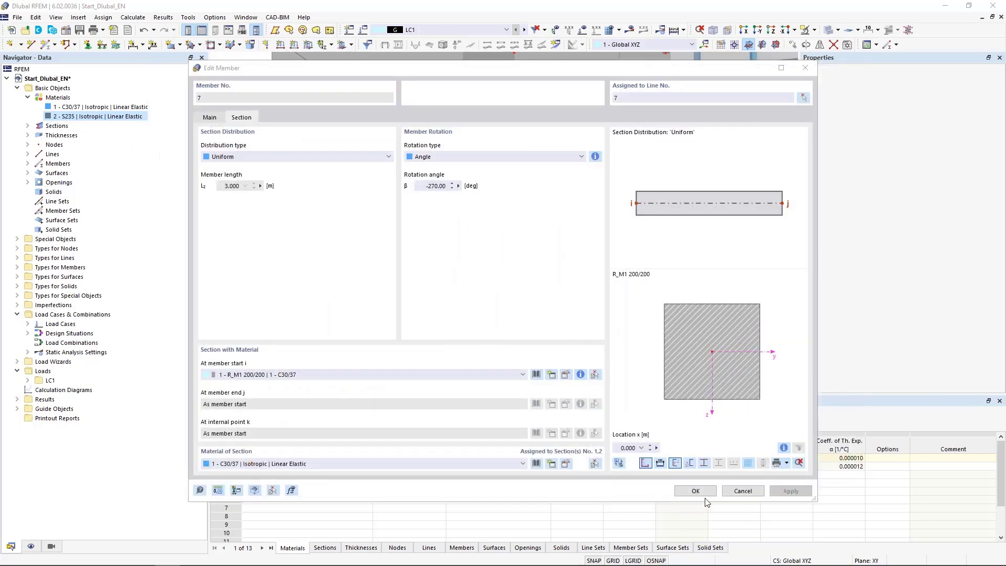
click(697, 494)
Switch to Revit and display the 3D view of the building in the Hidden Line style.
scroll(304, 343, down, 5)
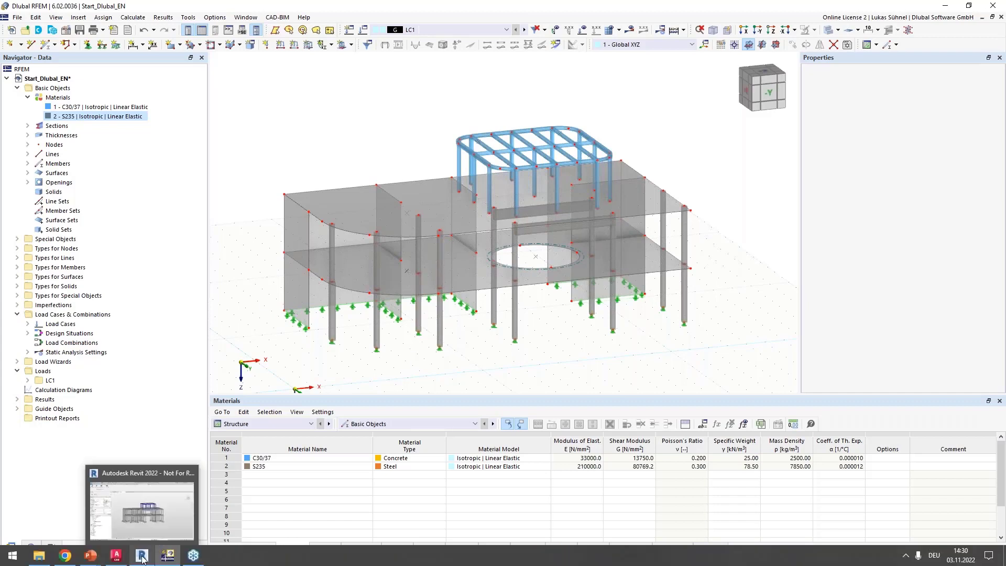
click(142, 558)
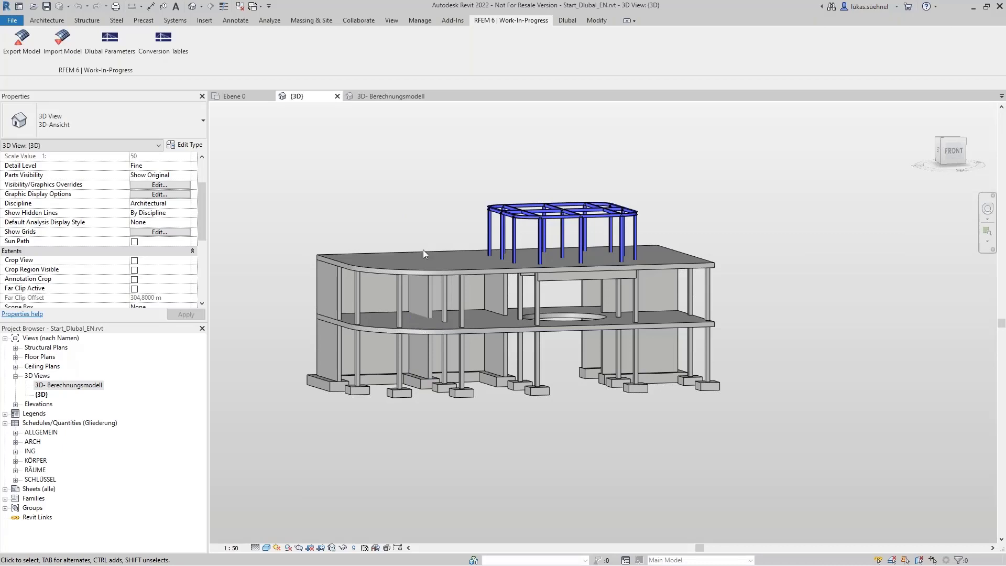
click(266, 548)
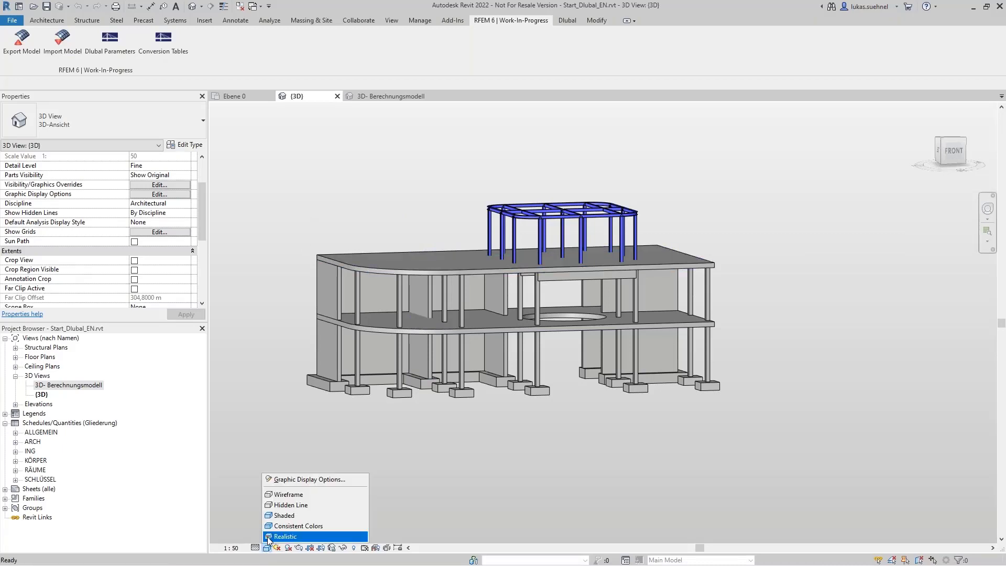
click(289, 506)
click(267, 548)
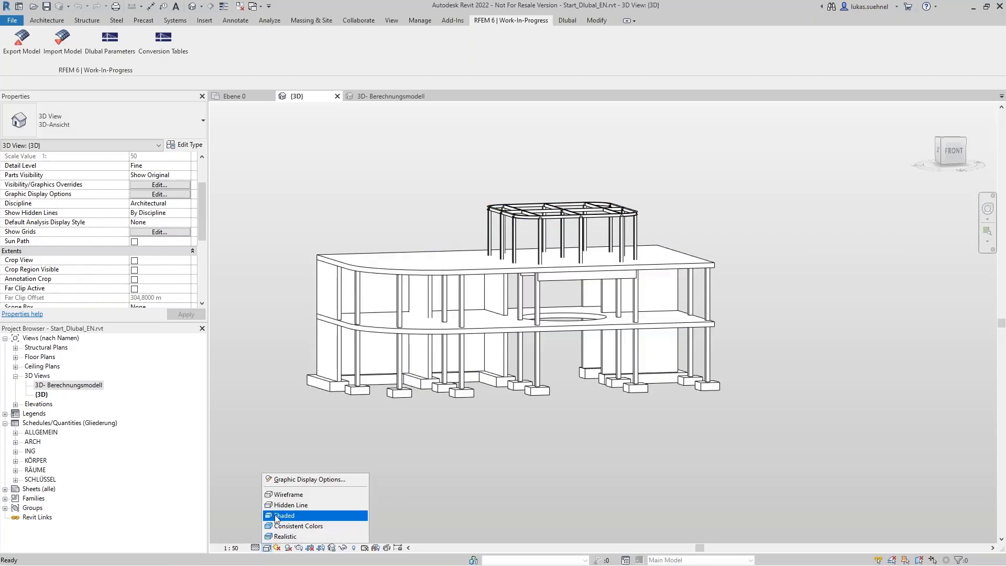
click(254, 398)
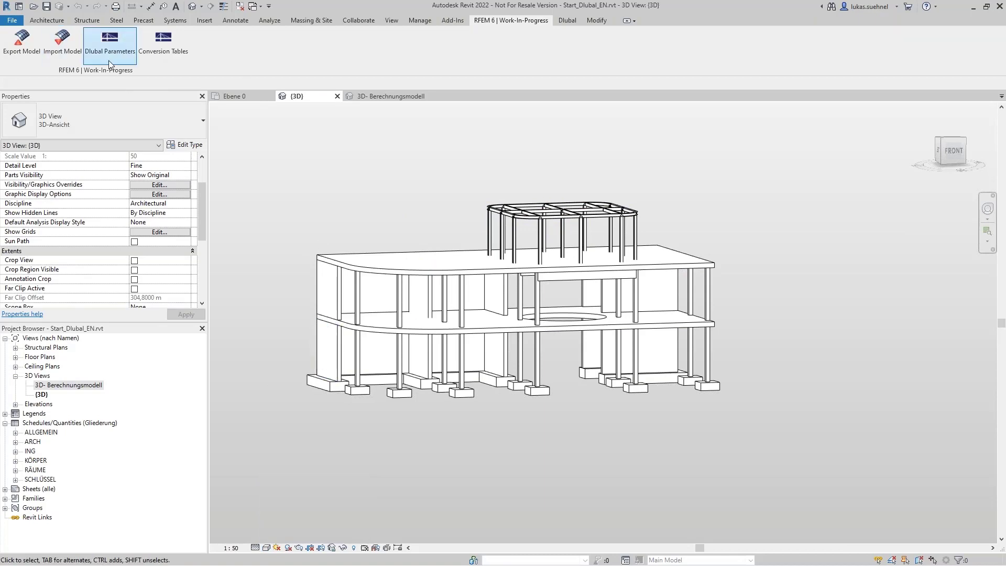
Start the model import from RFEM, turning off member eccentricities and setting it to update the existing structure.
click(63, 46)
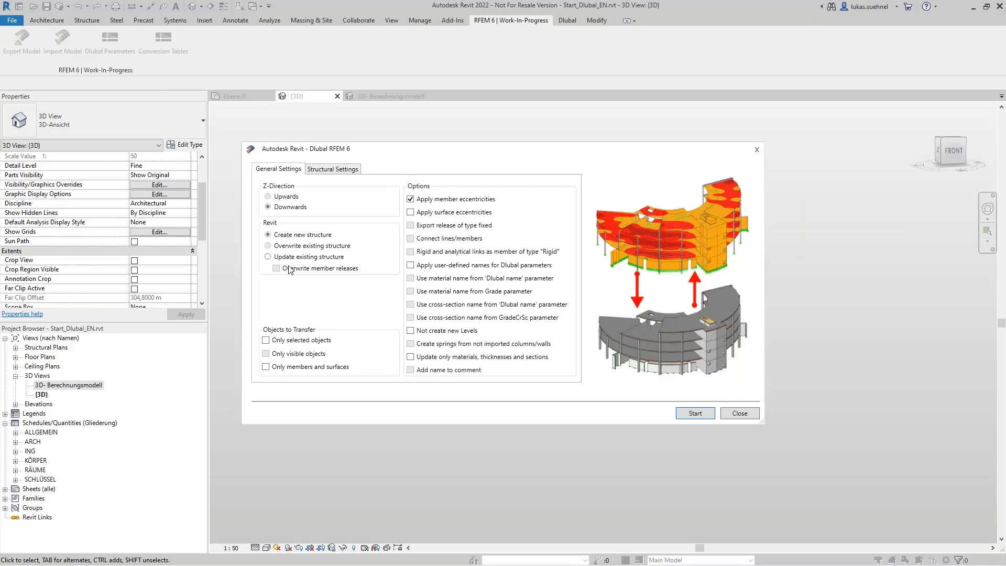
click(423, 199)
click(277, 257)
click(695, 414)
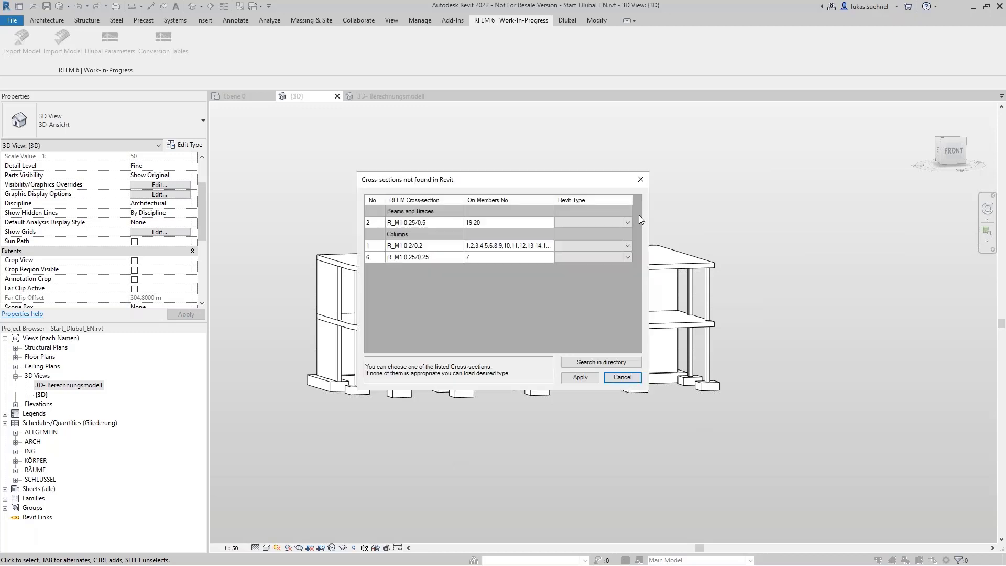
Match beam section R_M1 0.25/0.5 to Revit type STB 250 x 500 and column section R_M1 0.2/0.2 to STB 200 x 200.
click(628, 223)
click(628, 223)
scroll(597, 288, down, 4)
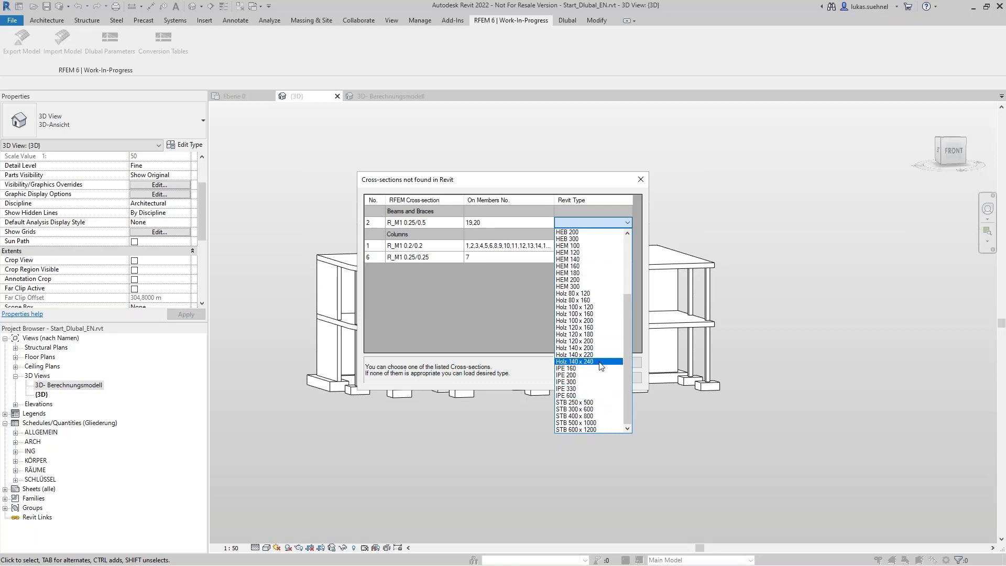
click(598, 402)
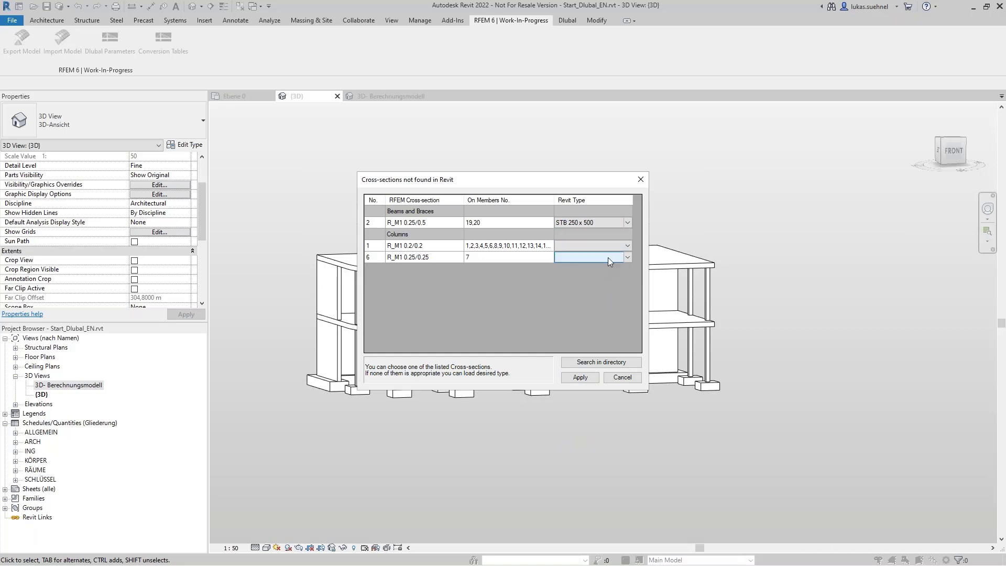
click(628, 245)
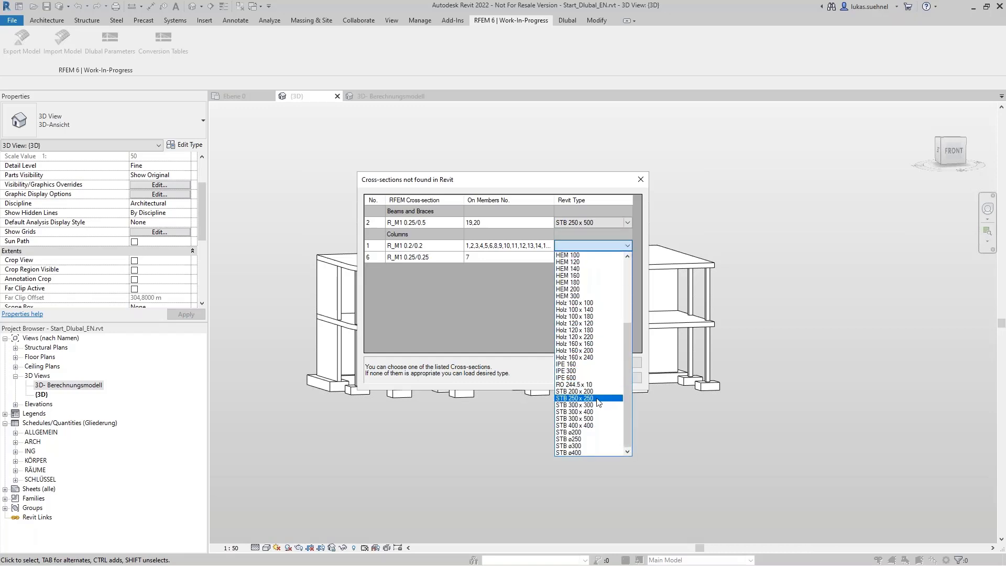
click(598, 392)
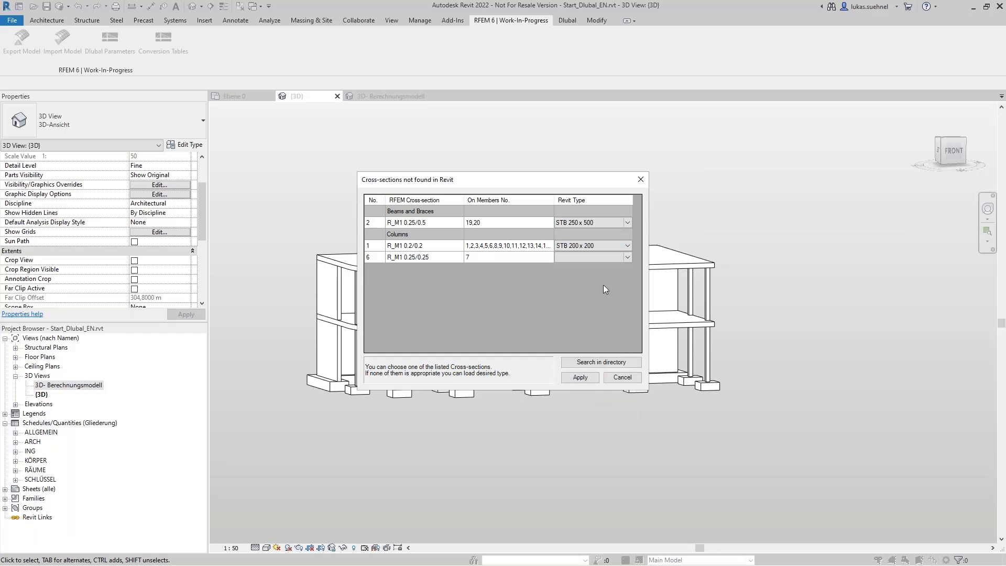
Match column section R_M1 0.25/0.25 to Revit type STB 250 x 250, run the import and close its report.
click(627, 257)
scroll(611, 377, down, 6)
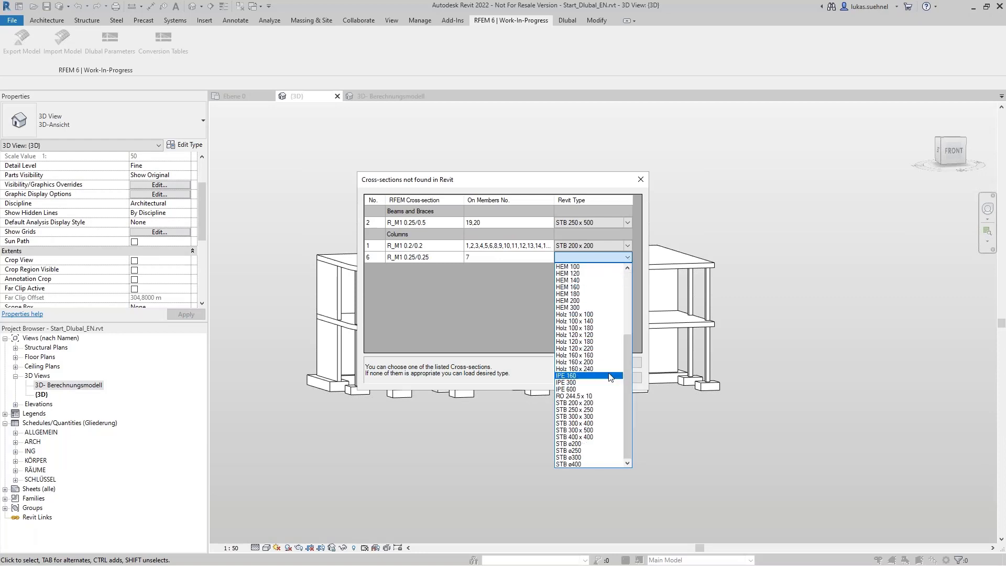
click(591, 409)
click(580, 377)
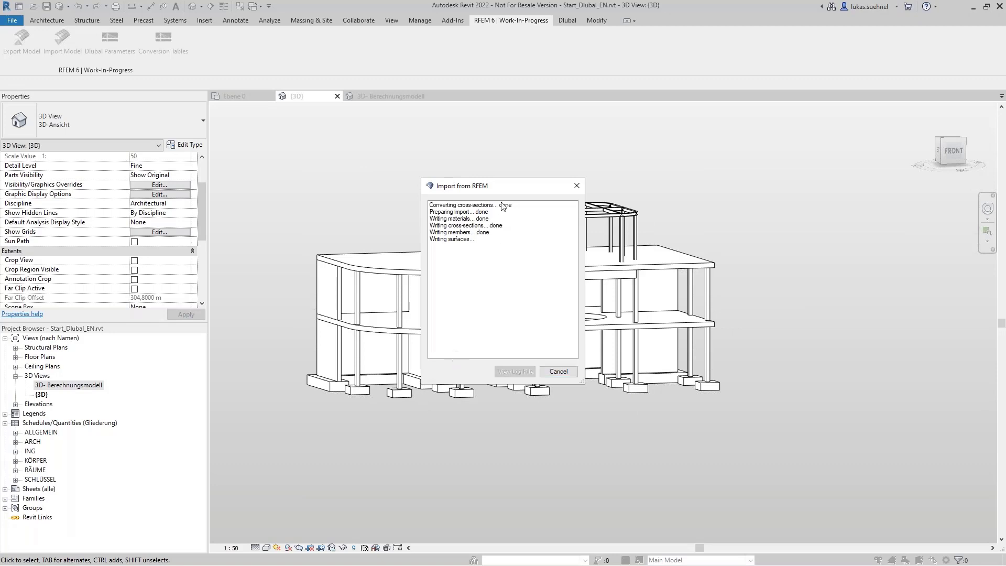
drag(507, 189, 689, 218)
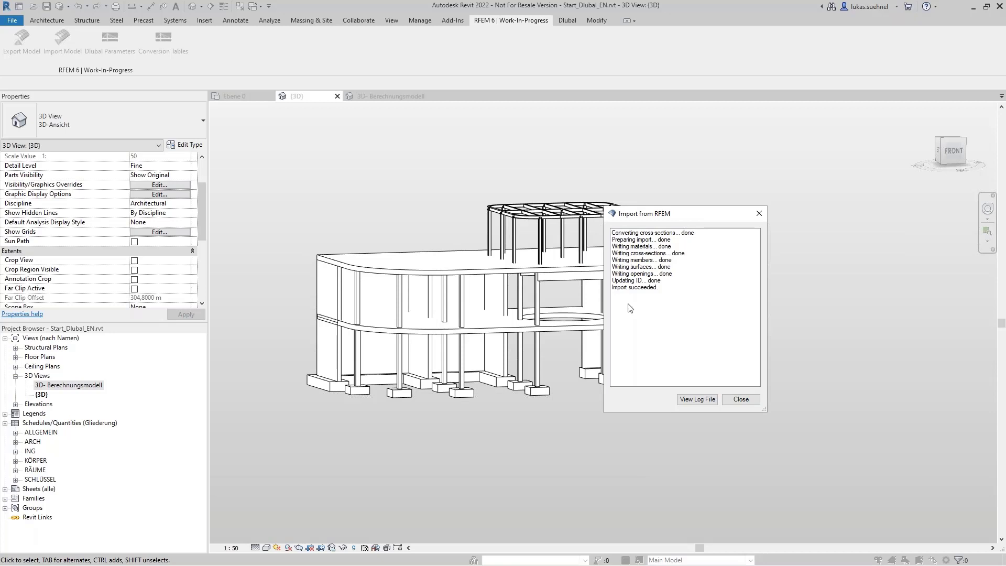
click(741, 399)
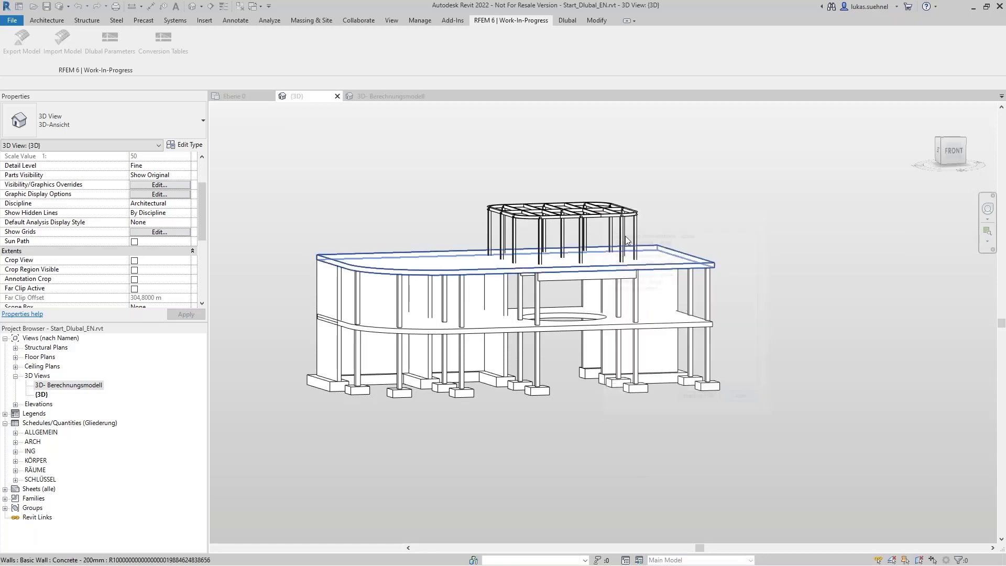
Examine the updated steel roof framing and the changed ground-floor column in the Revit 3D view.
scroll(551, 191, up, 6)
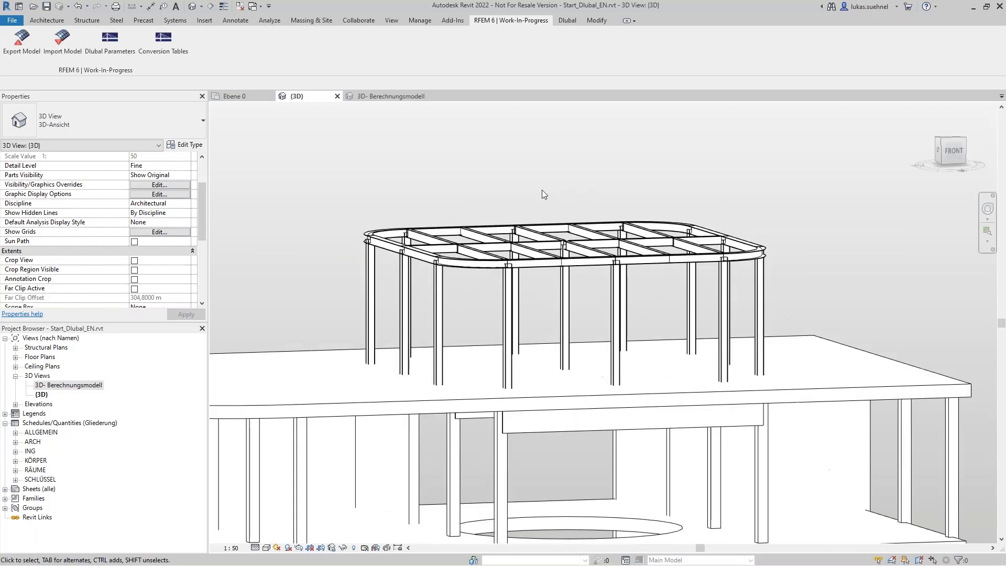
shift+middle_drag(542, 190, 527, 240)
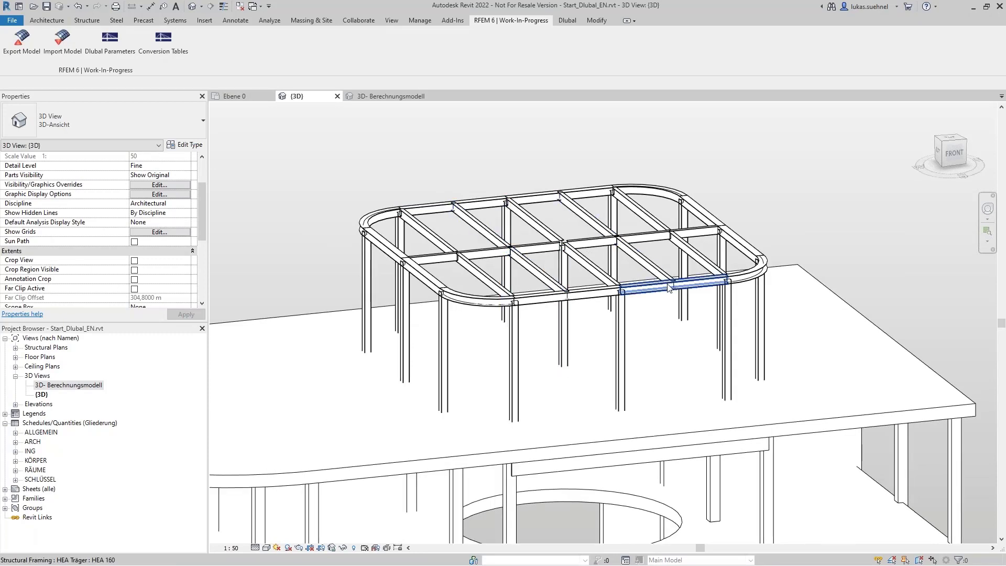
scroll(552, 196, down, 5)
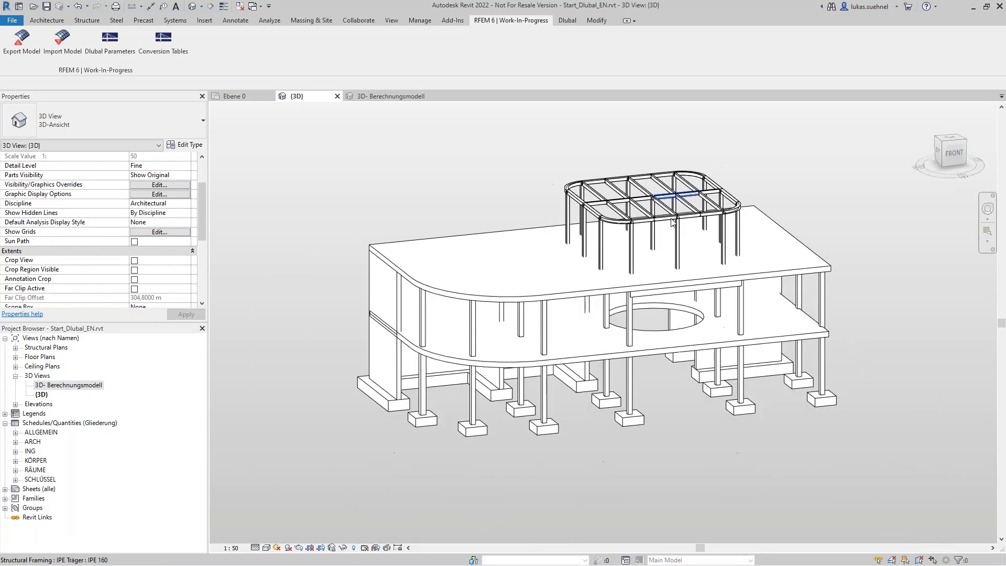
shift+middle_drag(424, 417, 435, 393)
click(435, 393)
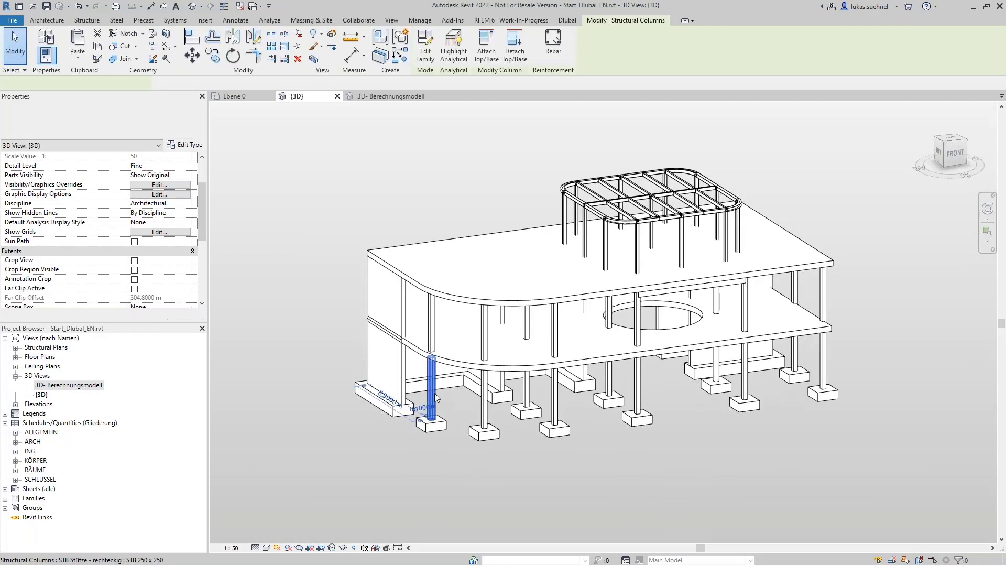
click(311, 279)
shift+middle_drag(336, 286, 292, 302)
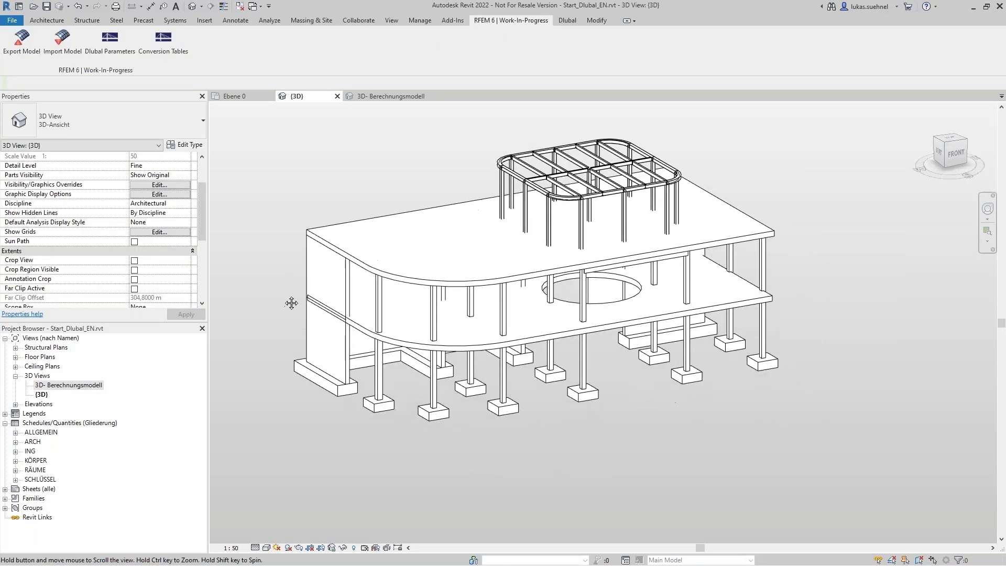
Select the entire building model in the Revit 3D view and delete it.
middle_drag(285, 211, 293, 270)
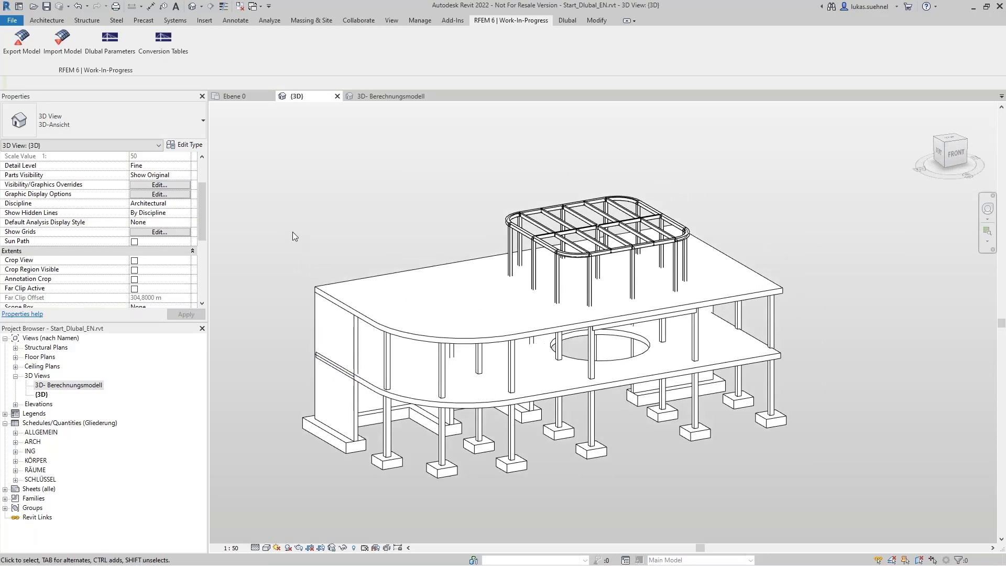
scroll(293, 232, down, 3)
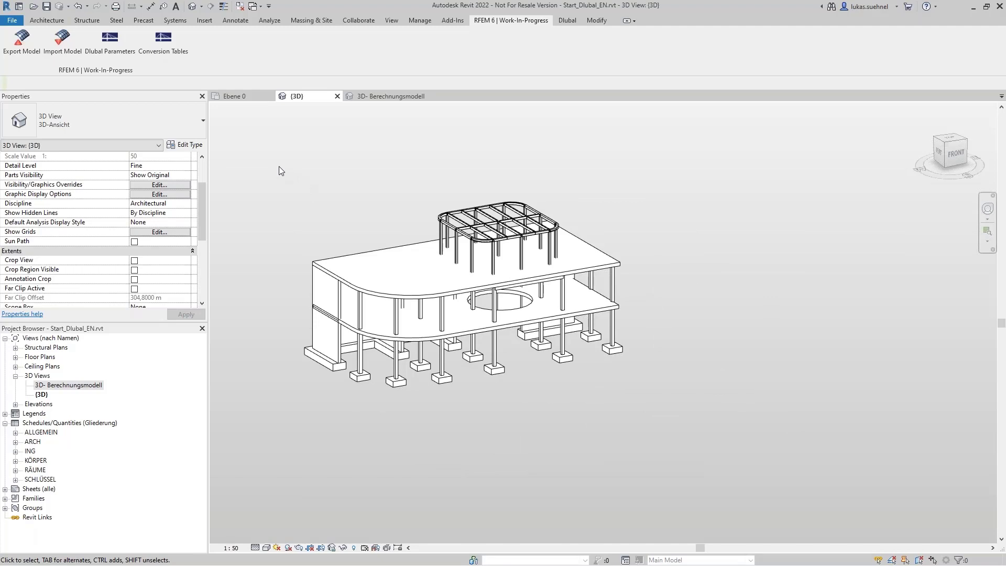
drag(279, 166, 643, 393)
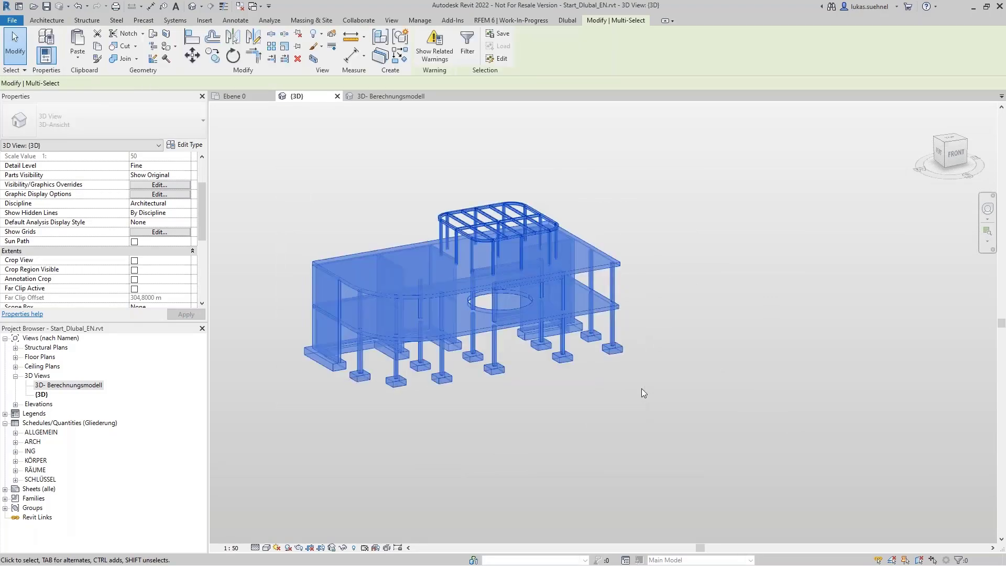
key(Delete)
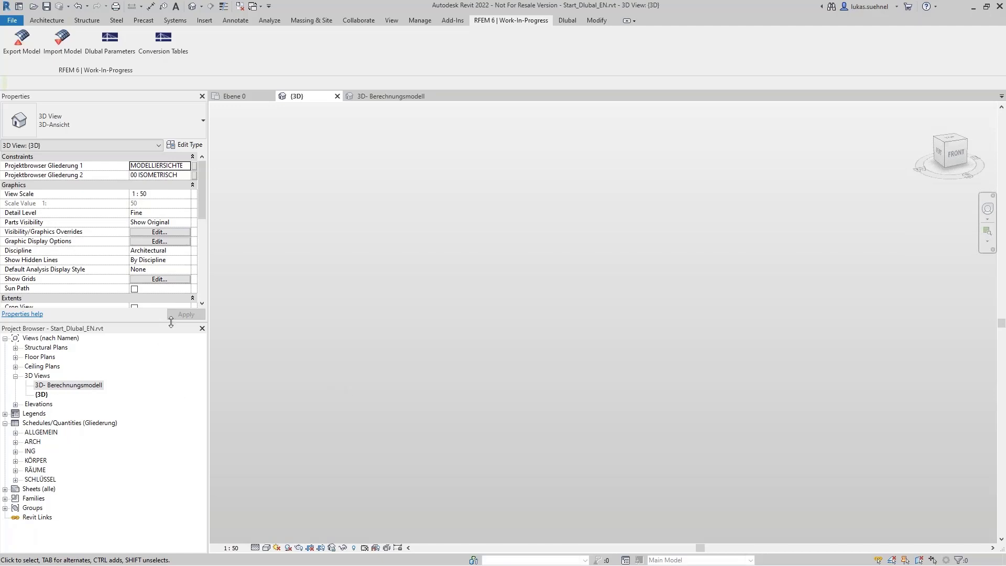
Start another model import from RFEM with the existing settings and match beam section R_M1 0.25/0.5 to Revit type STB 250 x 500.
click(62, 39)
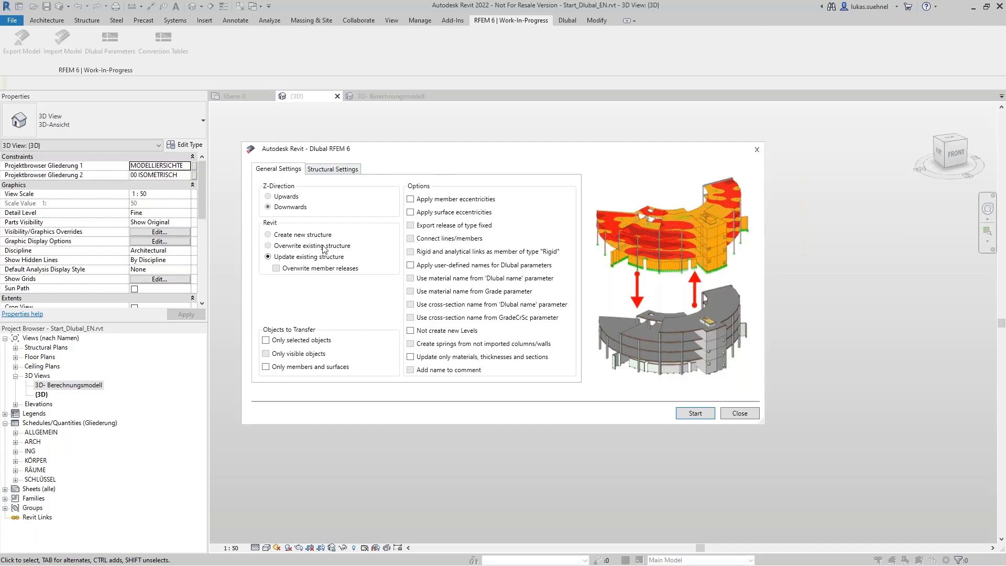
click(695, 415)
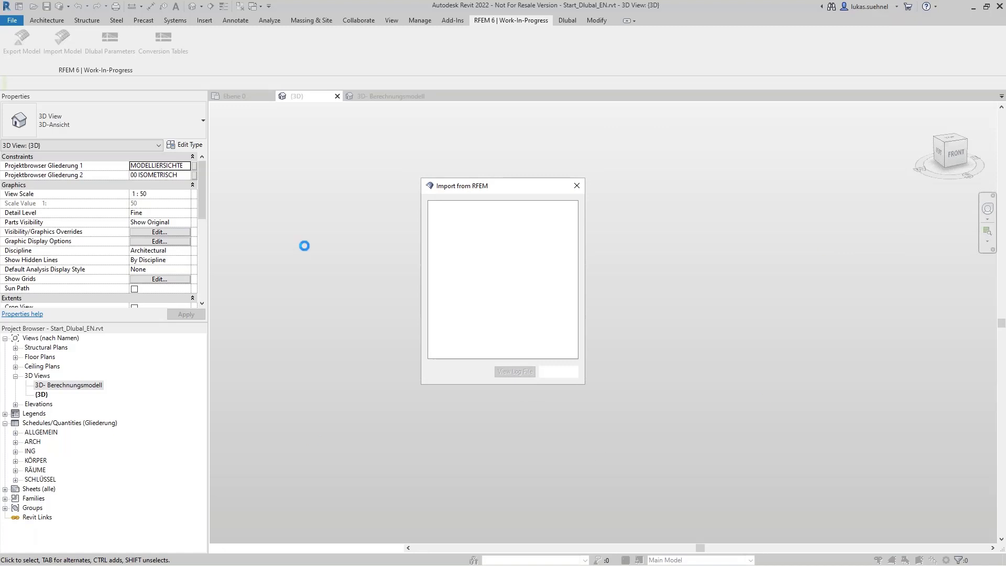
click(629, 223)
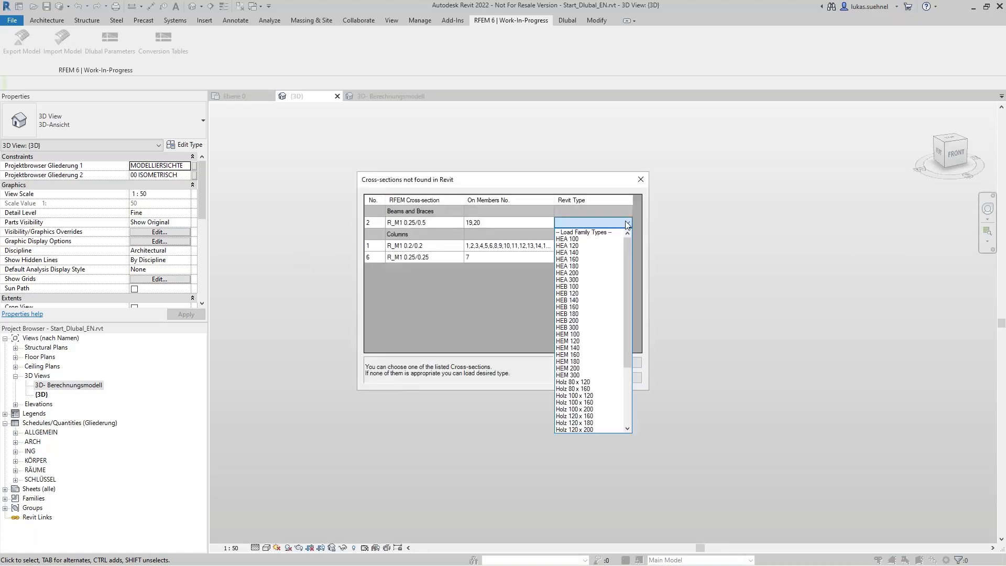
scroll(593, 391, down, 5)
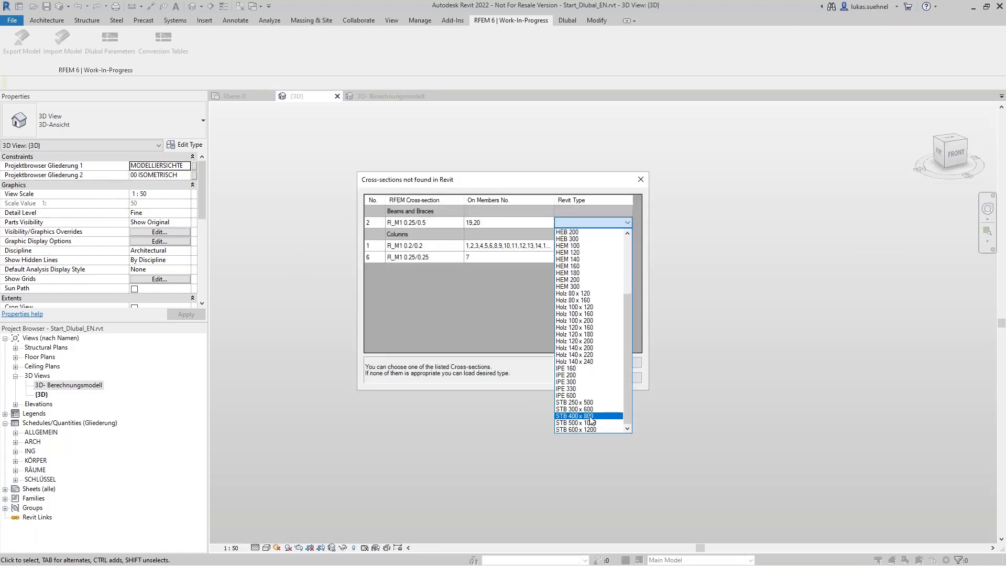
click(575, 402)
Match column section R_M1 0.2/0.2 to Revit type STB 200 x 200.
click(605, 245)
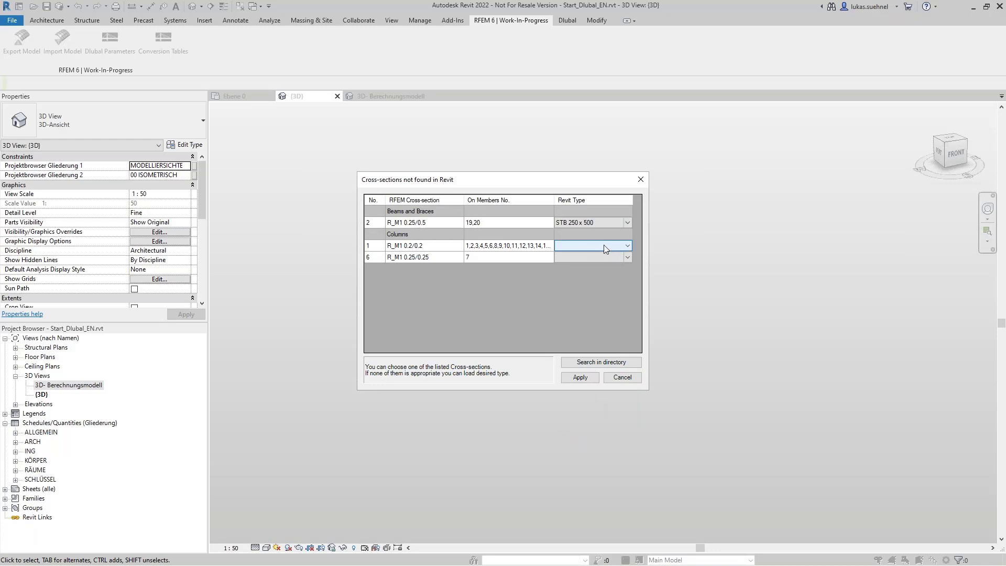
click(626, 246)
scroll(592, 346, down, 5)
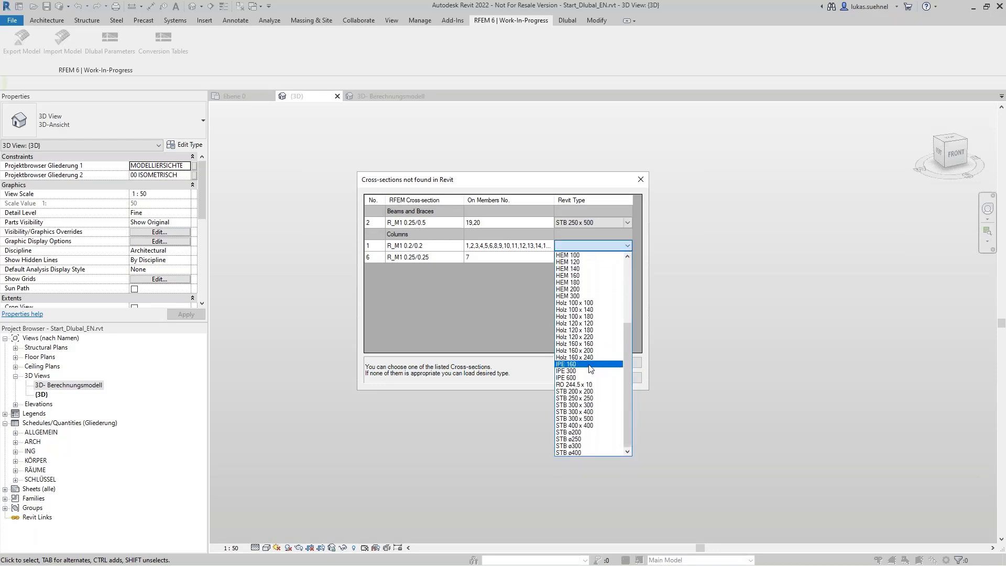
click(581, 391)
Match column section R_M1 0.25/0.25 to Revit type STB 250 x 250, run the import and close its report.
click(625, 258)
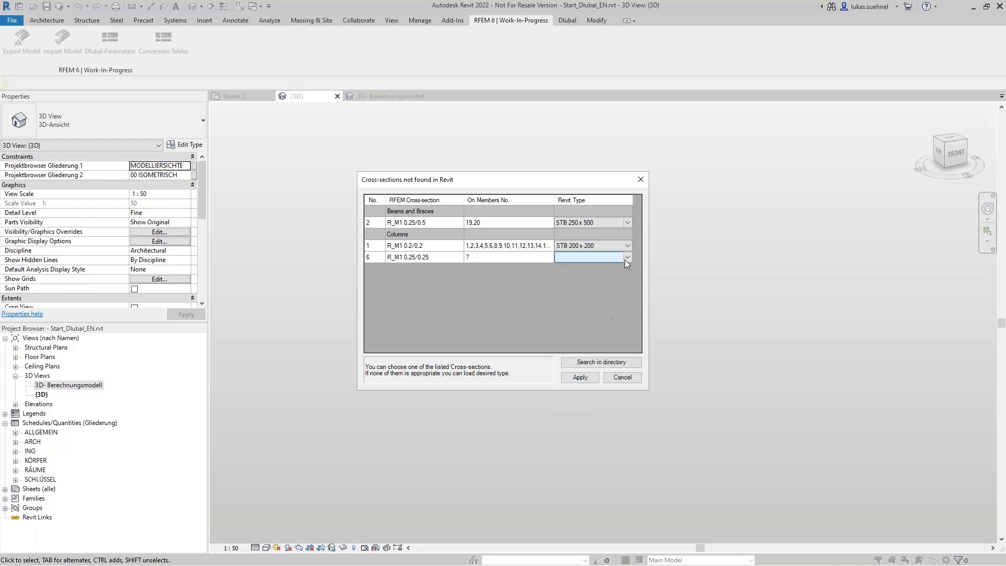
click(625, 258)
scroll(600, 322, down, 5)
click(594, 408)
click(580, 376)
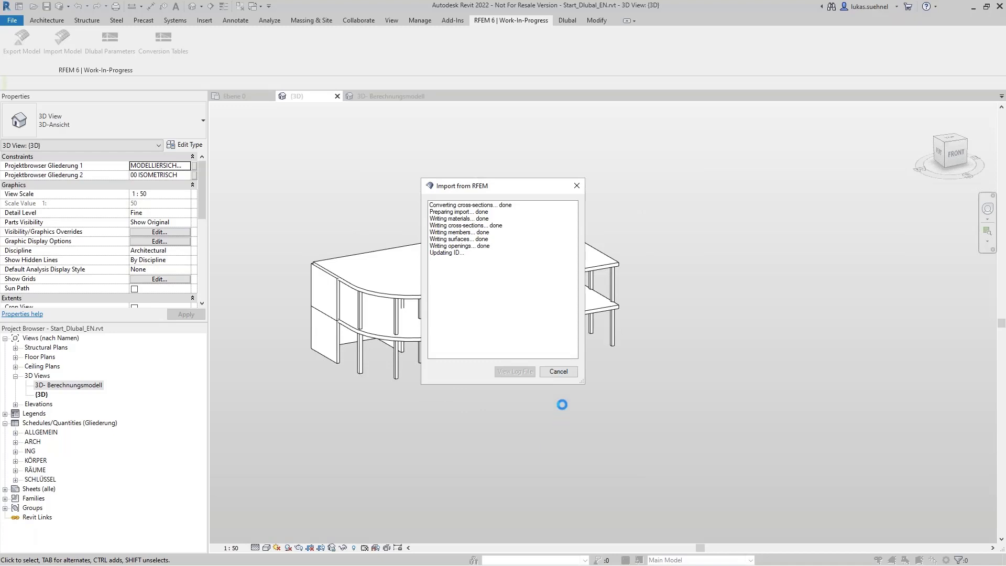
click(565, 373)
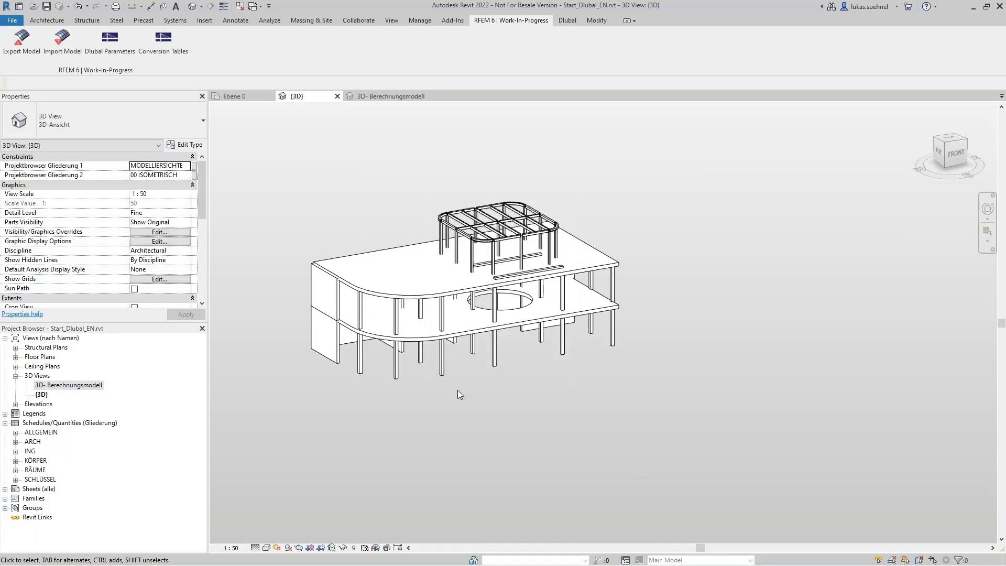
Examine the re-imported columns, slabs, walls and roof framing in the Revit 3D view.
middle_drag(412, 427, 429, 443)
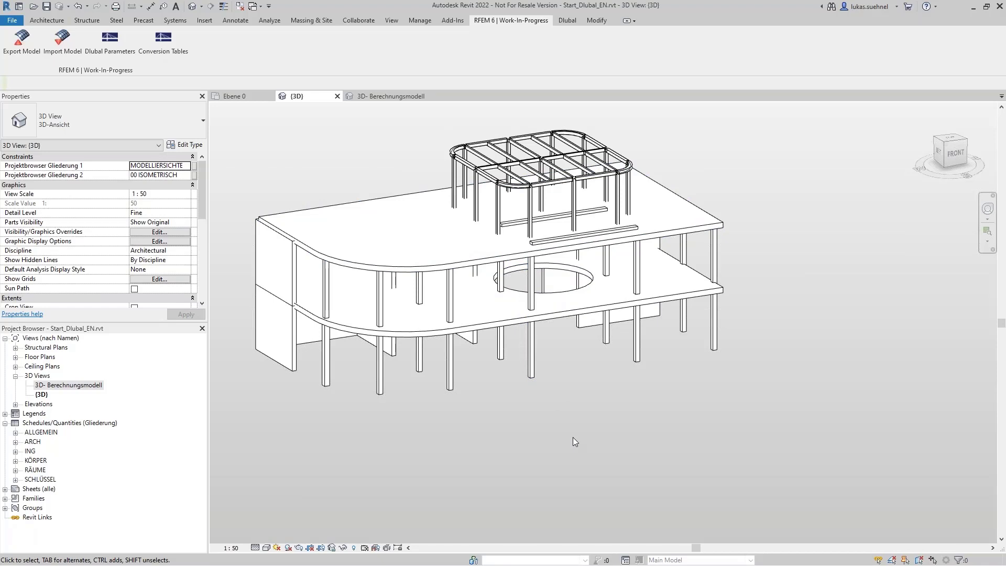
mouse_move(572, 436)
shift+middle_down()
mouse_move(593, 414)
mouse_move(581, 403)
shift+middle_up()
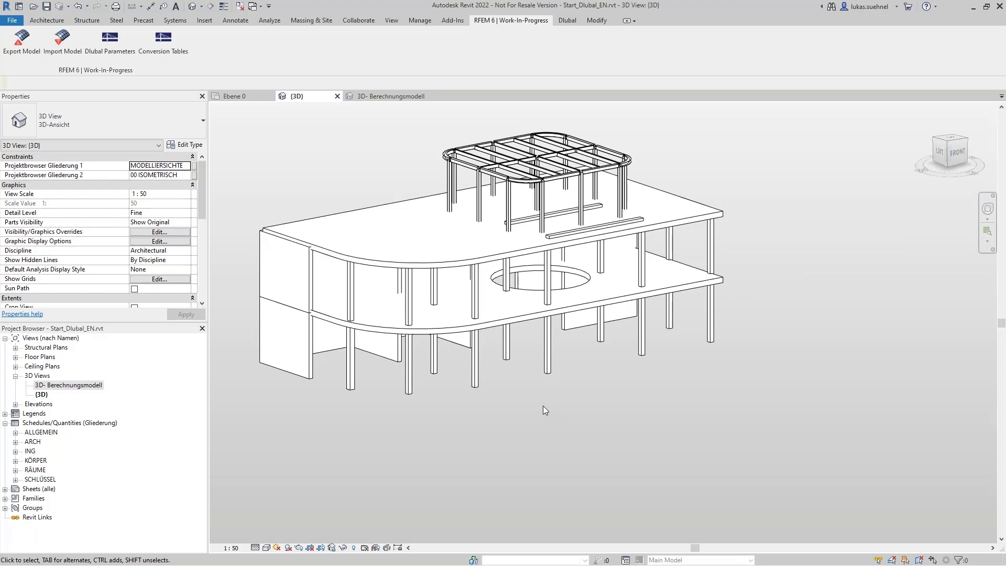
middle_drag(335, 211, 346, 216)
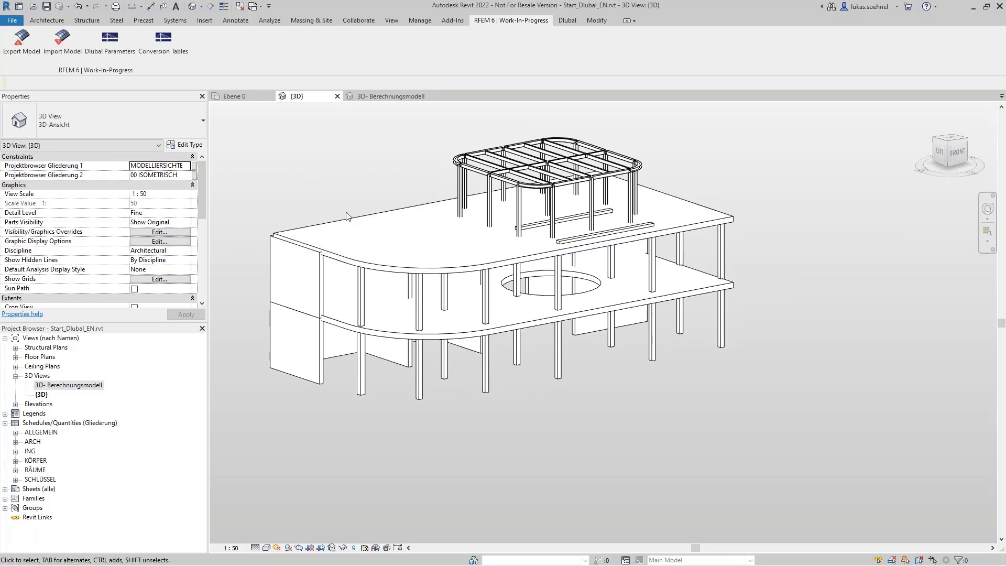
middle_drag(323, 168, 379, 211)
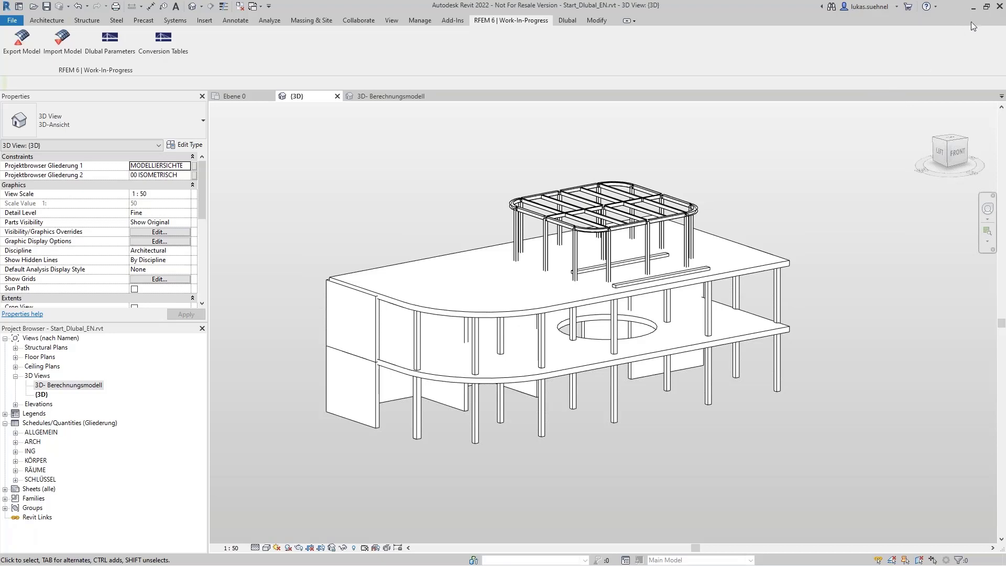
Switch to the PowerPoint presentation and advance to the IFC general information slide.
key(super)
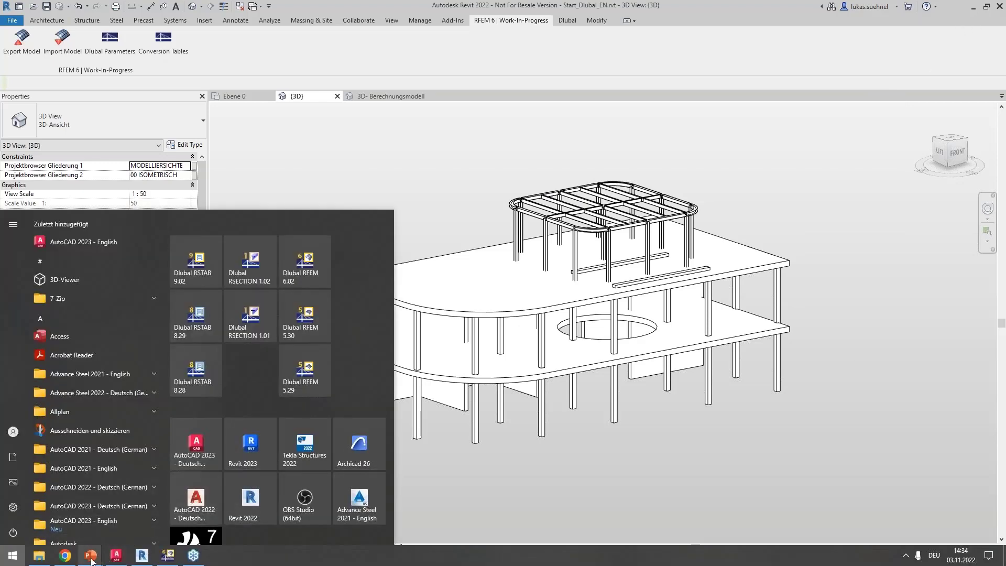
mouse_move(91, 559)
click(190, 518)
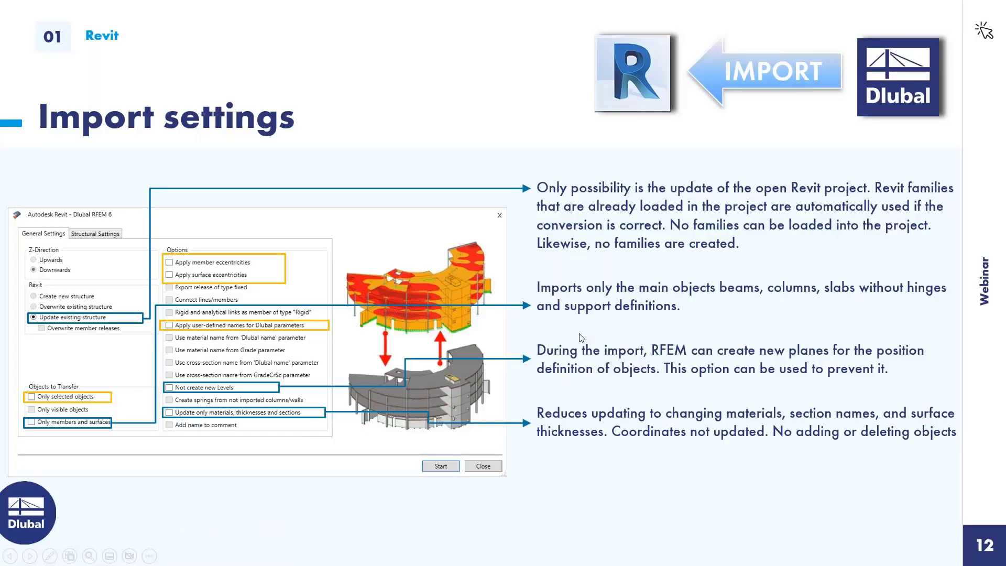
click(583, 338)
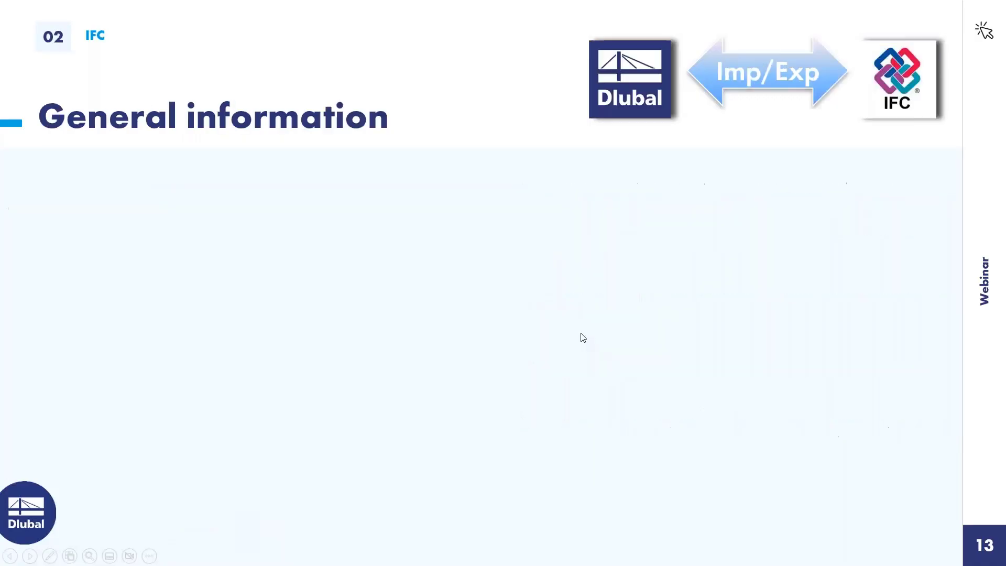
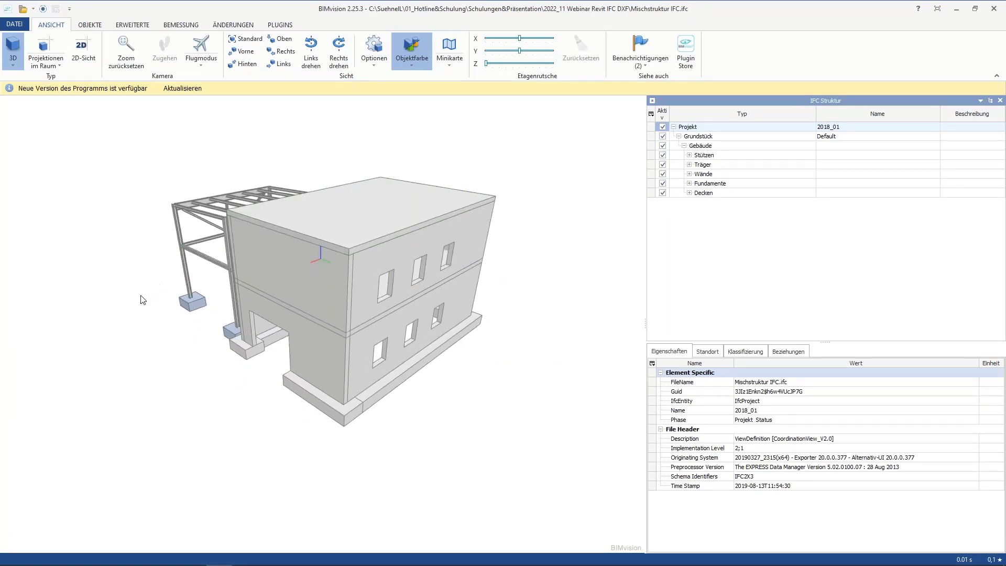
Examine the Mischstruktur IFC model in BIMvision from several sides, including the steel canopy, concrete building and foundations.
drag(142, 300, 219, 280)
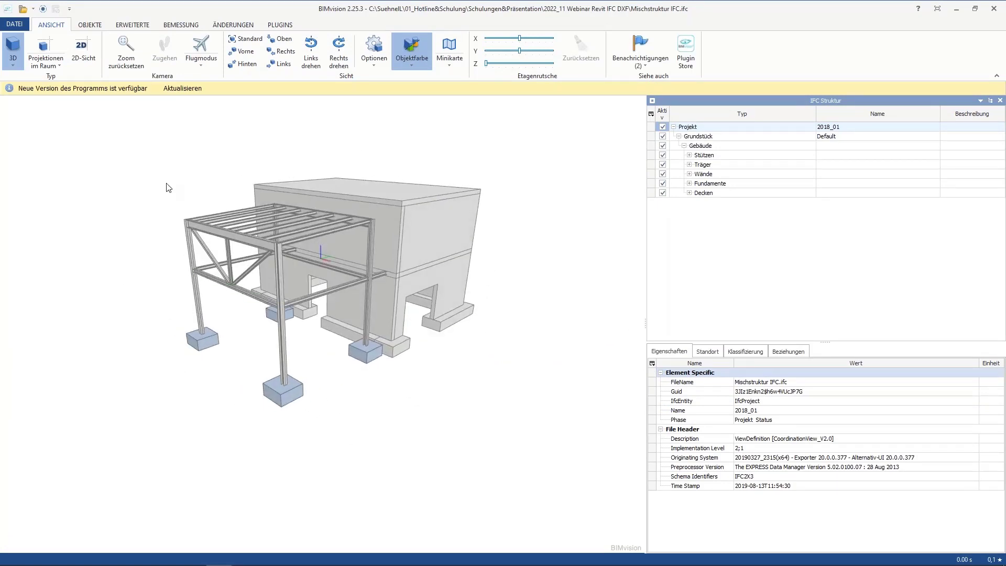
scroll(540, 305, up, 3)
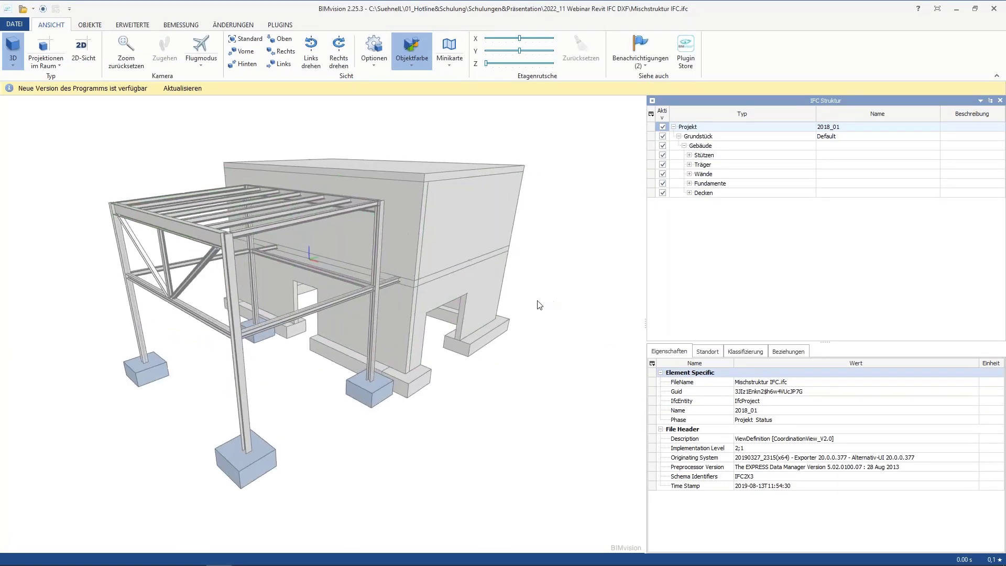
middle_drag(539, 304, 581, 307)
drag(581, 300, 371, 92)
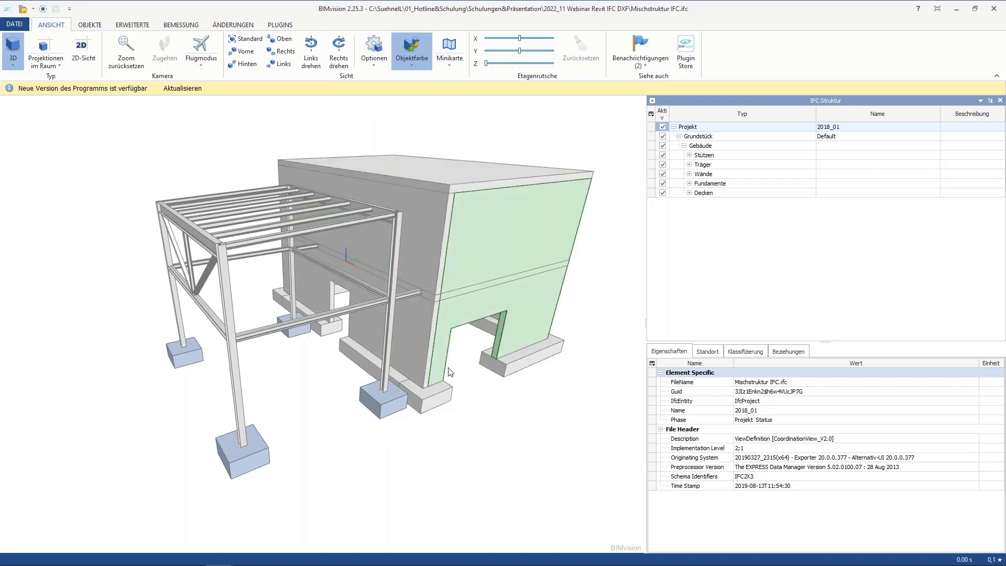
drag(546, 396, 331, 309)
scroll(338, 314, up, 2)
scroll(240, 286, up, 8)
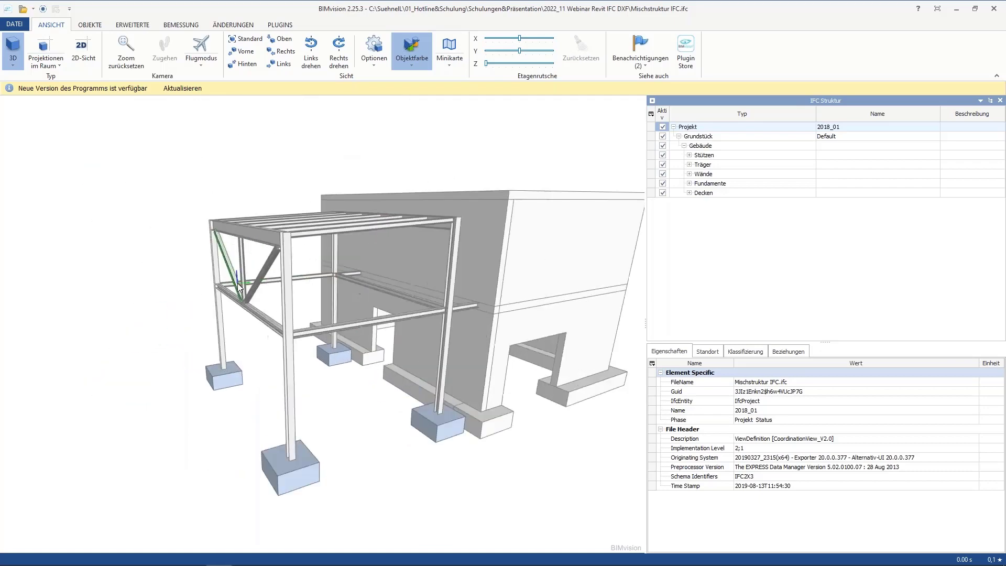
drag(316, 297, 296, 312)
scroll(294, 276, down, 5)
middle_drag(296, 311, 324, 310)
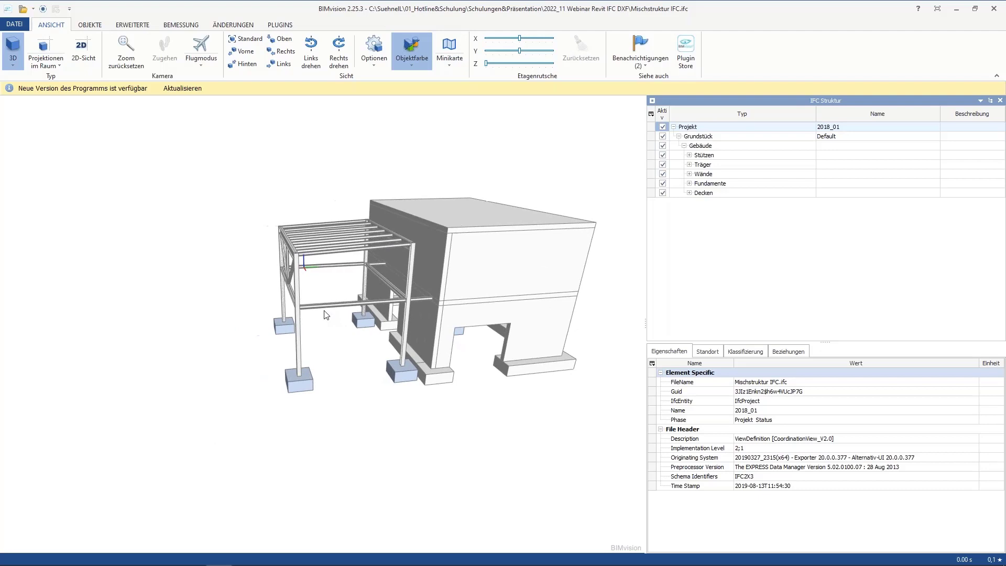
Inspect the profile properties and material layer of the IPE 300 beam at the outer end of the canopy roof.
click(294, 250)
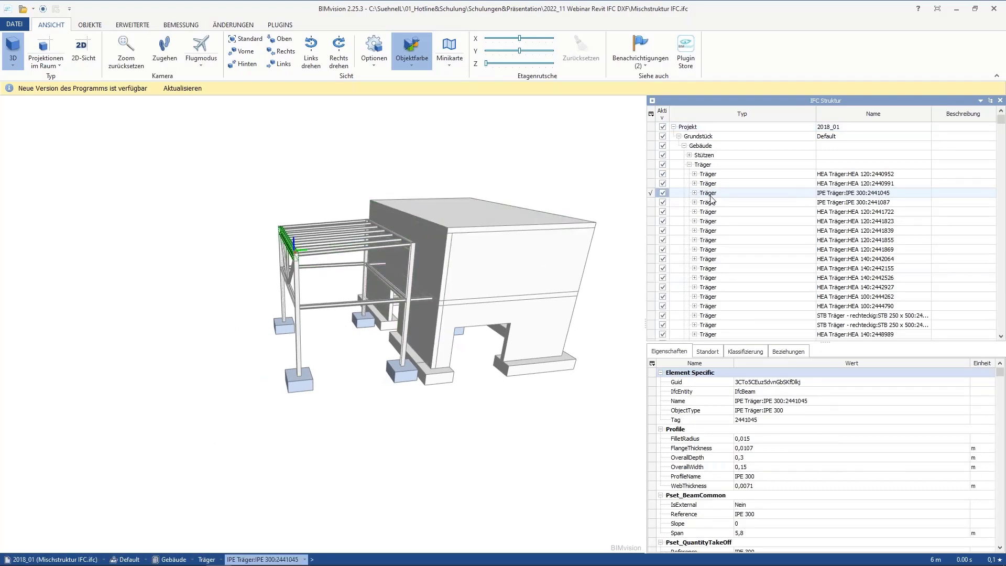
click(694, 193)
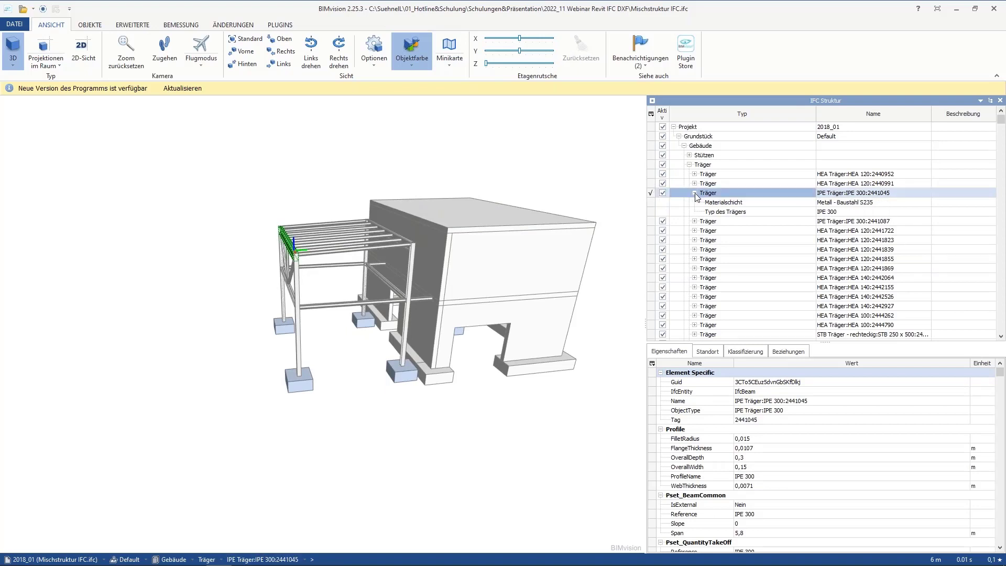
click(845, 203)
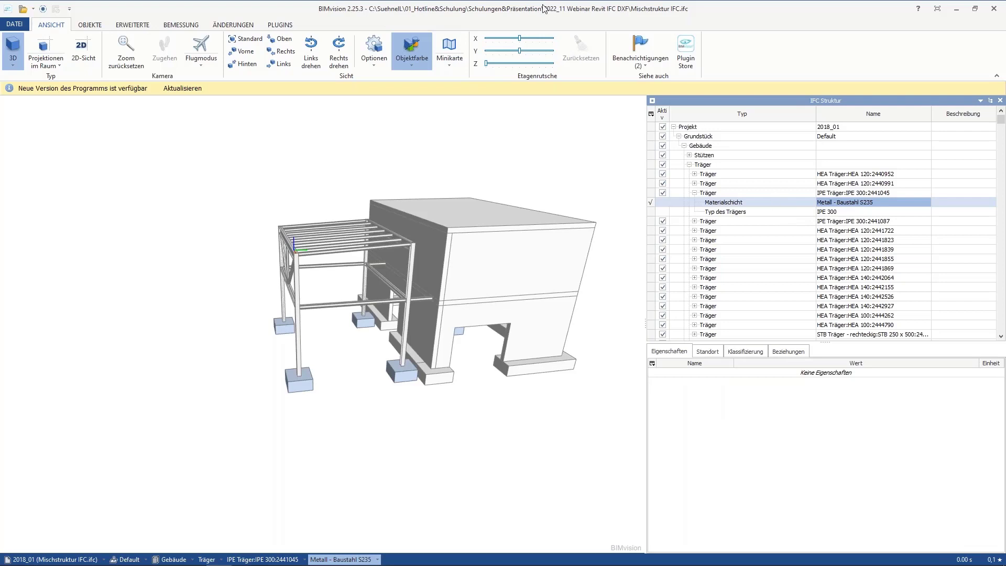
Switch to RFEM 6 and start an IFC import.
drag(543, 5, 1005, 78)
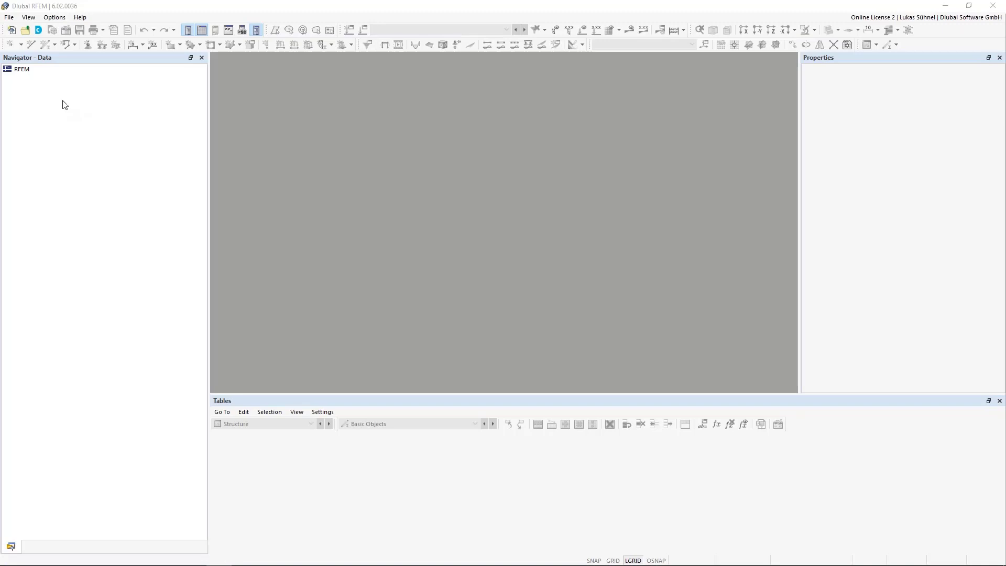
click(9, 17)
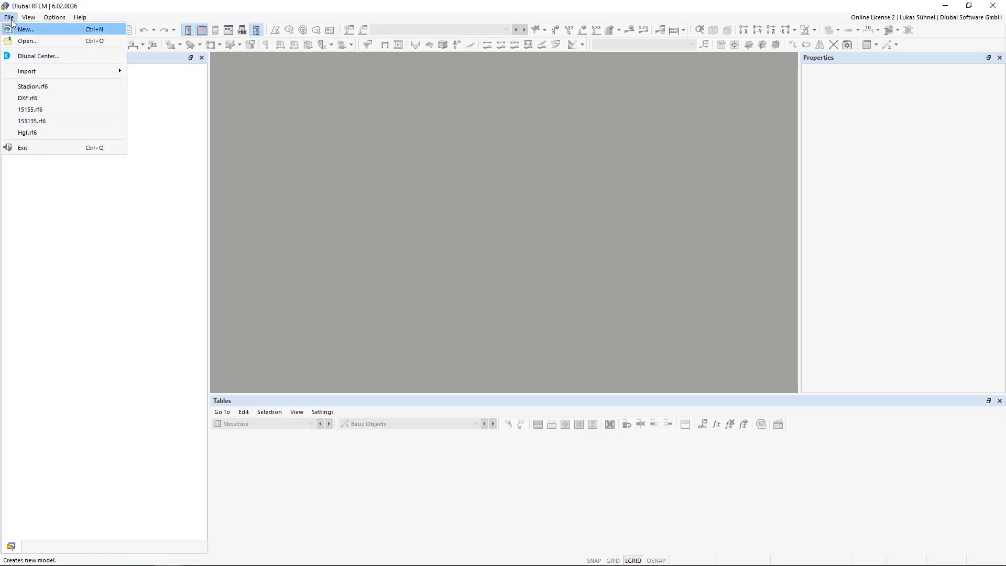
mouse_move(114, 71)
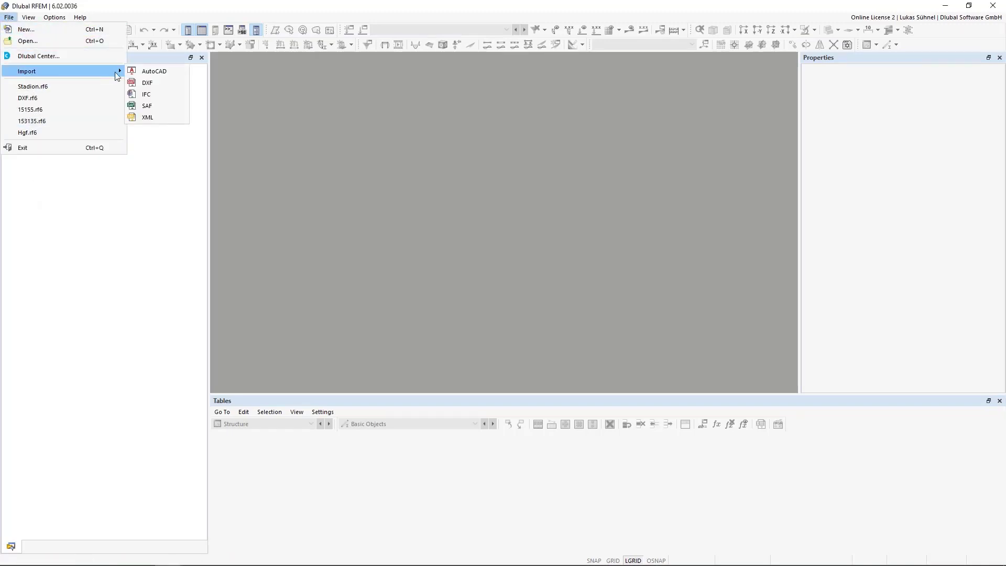
click(144, 96)
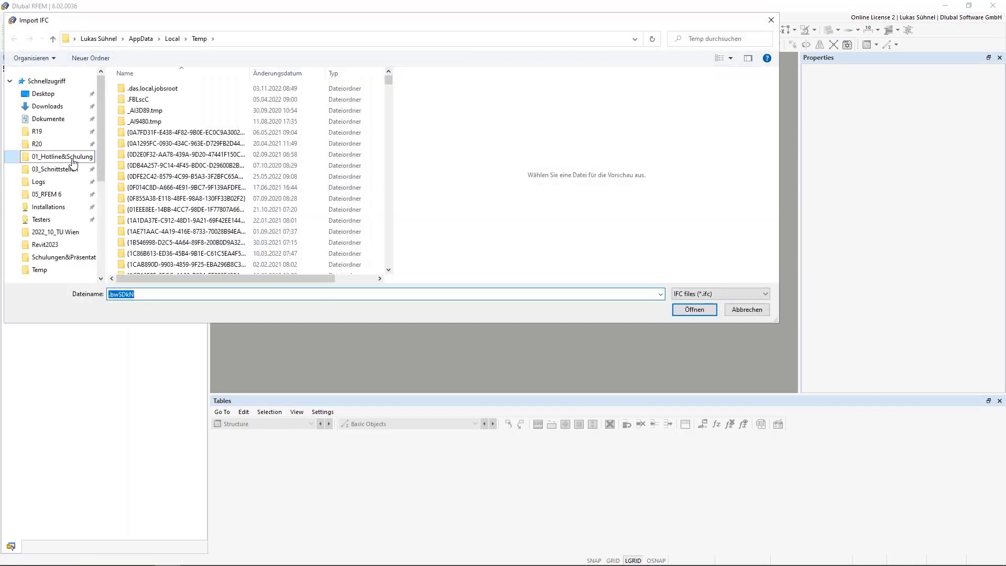
Open the file Mischstruktur IFC.ifc from the 2022_11 Webinar Revit IFC DXF folder for import.
click(72, 160)
double_click(160, 187)
click(162, 158)
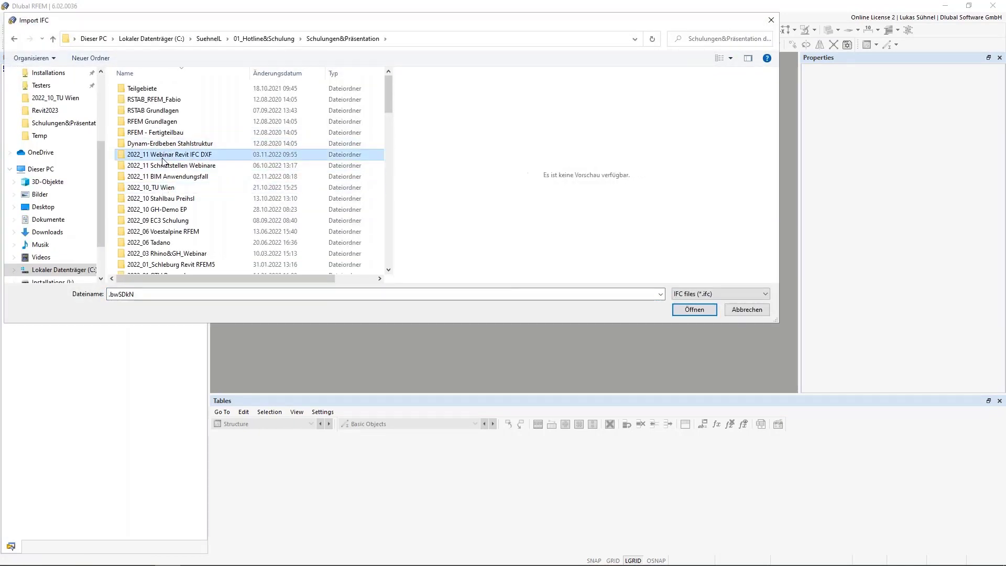
double_click(162, 157)
click(158, 133)
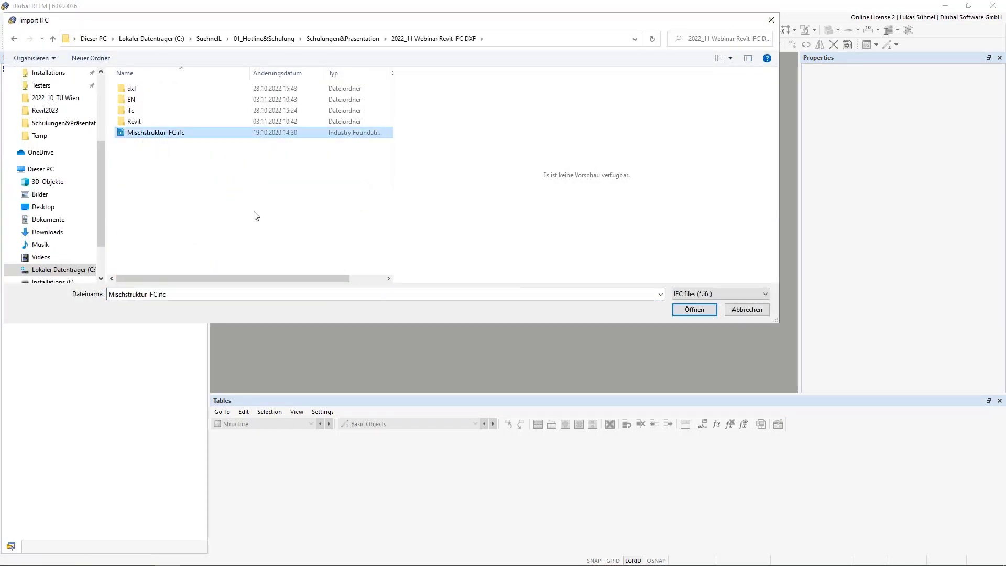
click(694, 310)
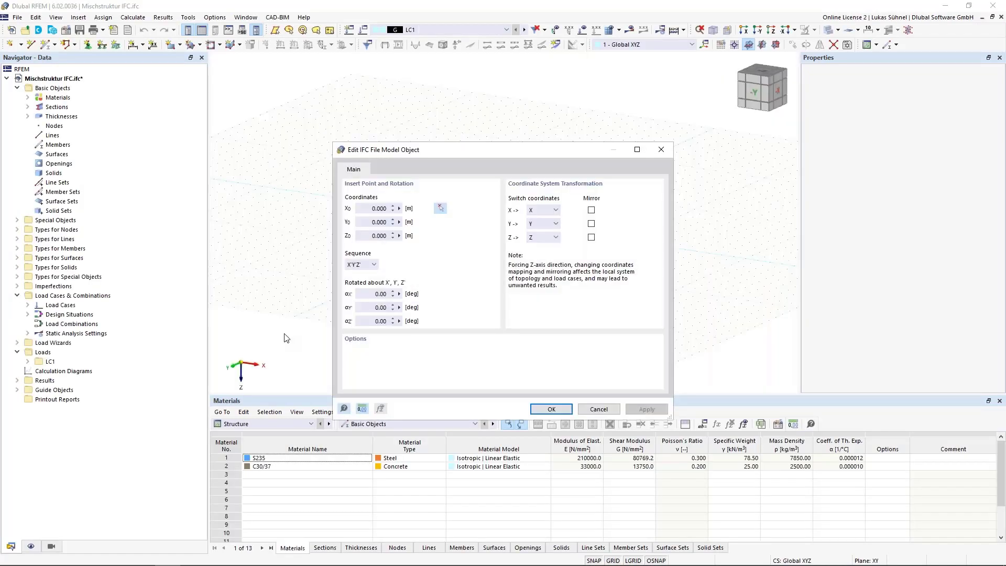
Mirror the Y and Z axes in the IFC model's coordinate transformation, complete the import and dismiss the import log.
click(591, 236)
click(592, 223)
drag(433, 152, 424, 121)
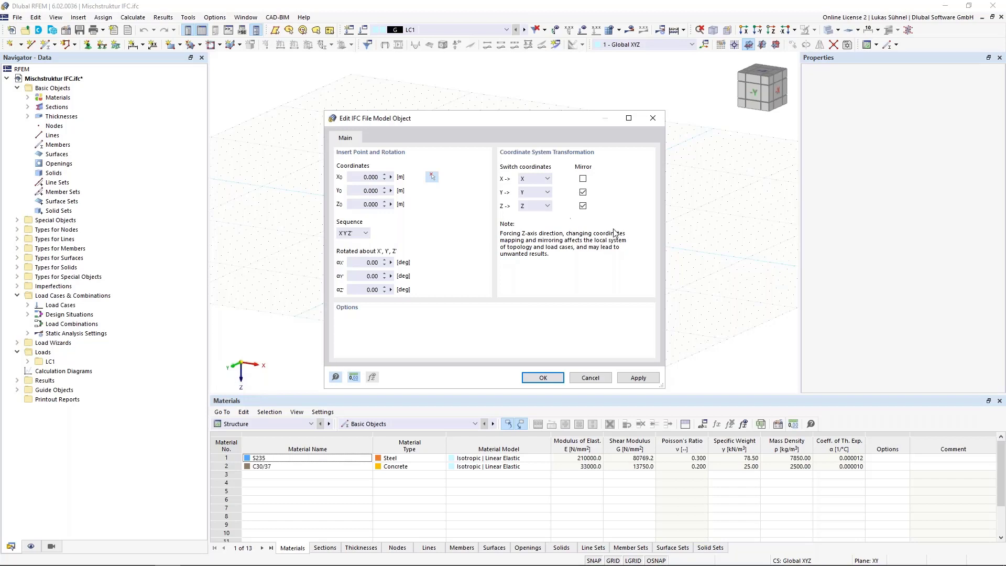
click(541, 378)
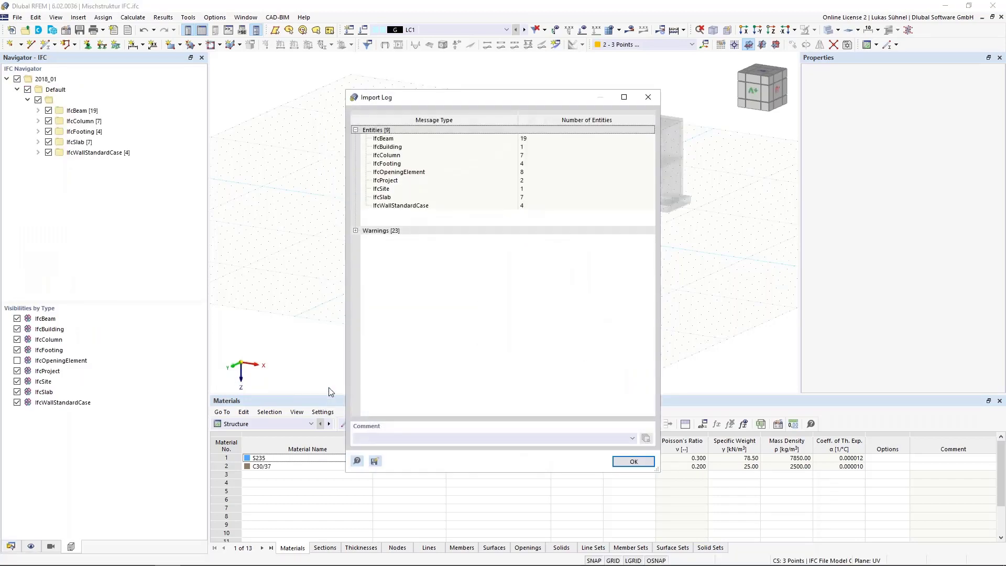
click(633, 462)
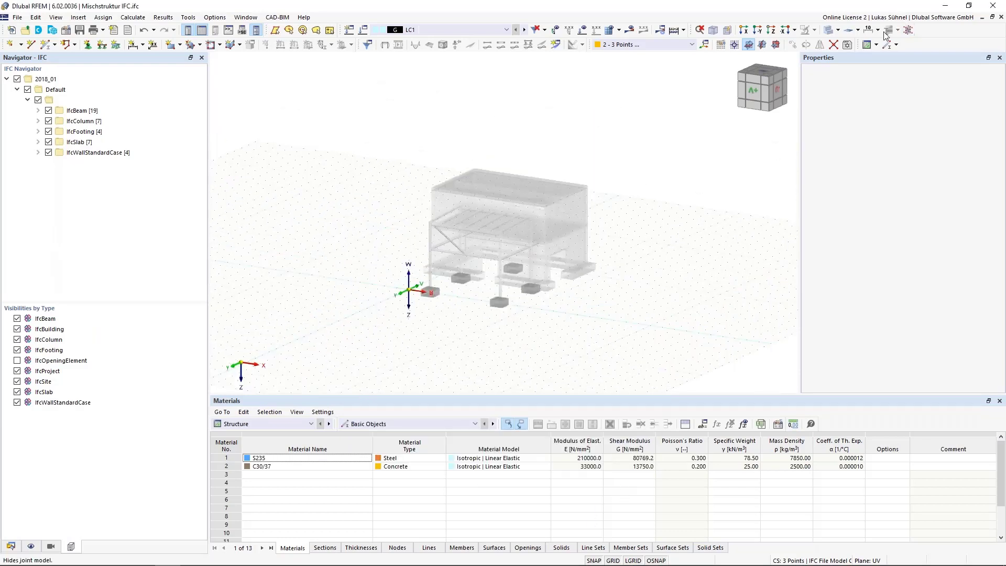
Display the imported IFC model as solid instead of transparent and examine the canopy and building from several angles.
click(838, 30)
click(849, 56)
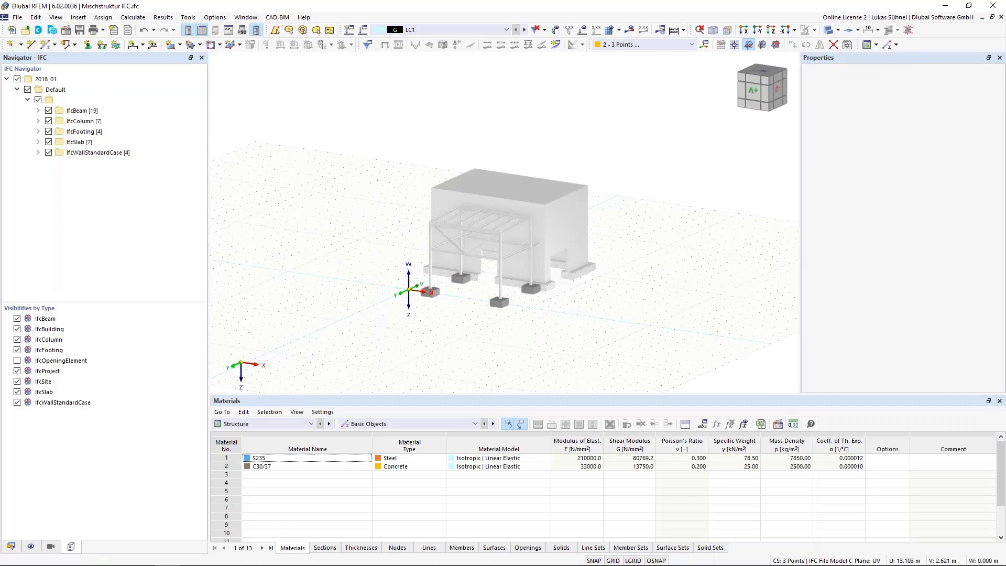
ctrl+middle_drag(580, 312, 468, 257)
scroll(468, 254, up, 5)
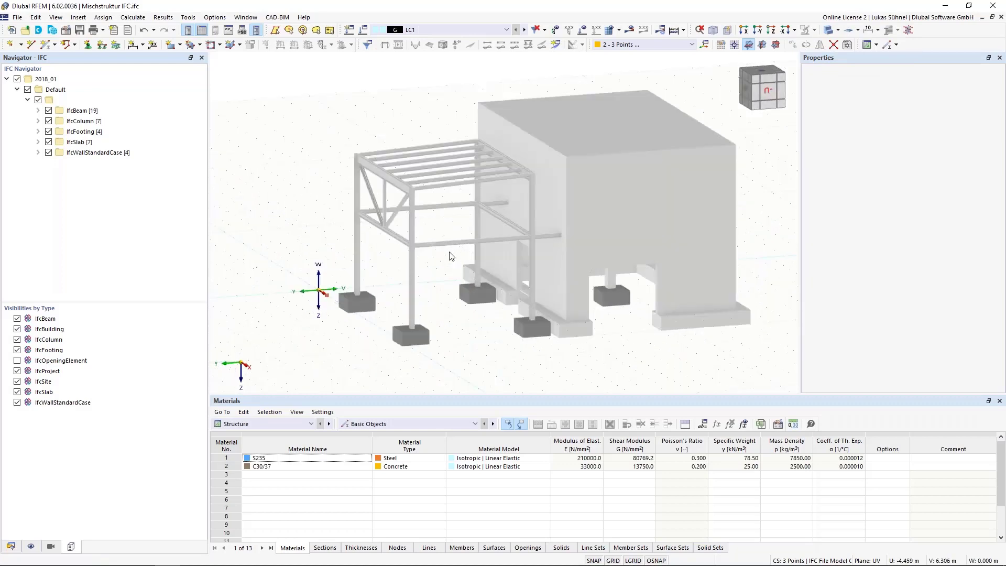
mouse_move(406, 269)
ctrl+middle_down()
mouse_move(415, 276)
mouse_move(406, 265)
ctrl+middle_up()
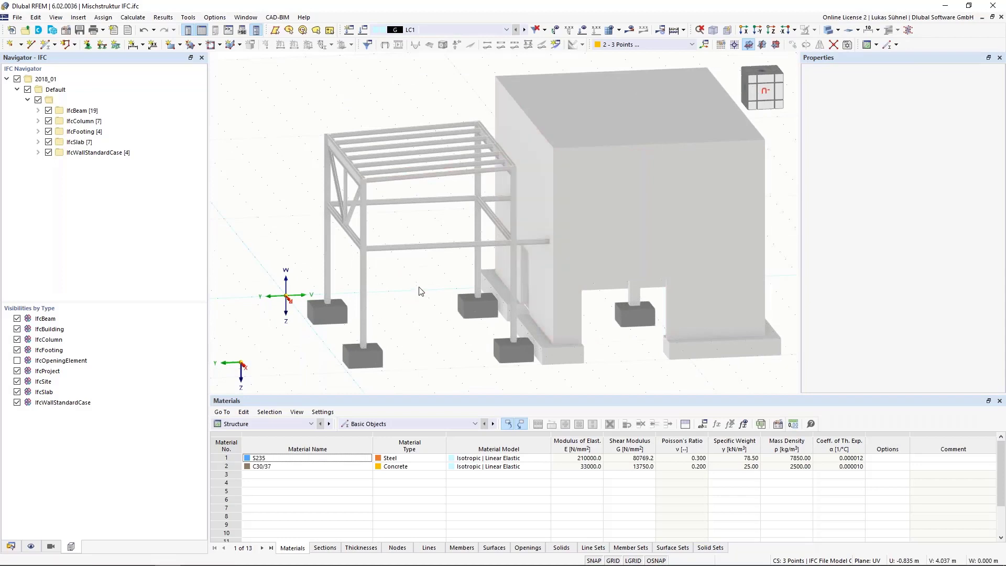
ctrl+middle_drag(423, 317, 412, 351)
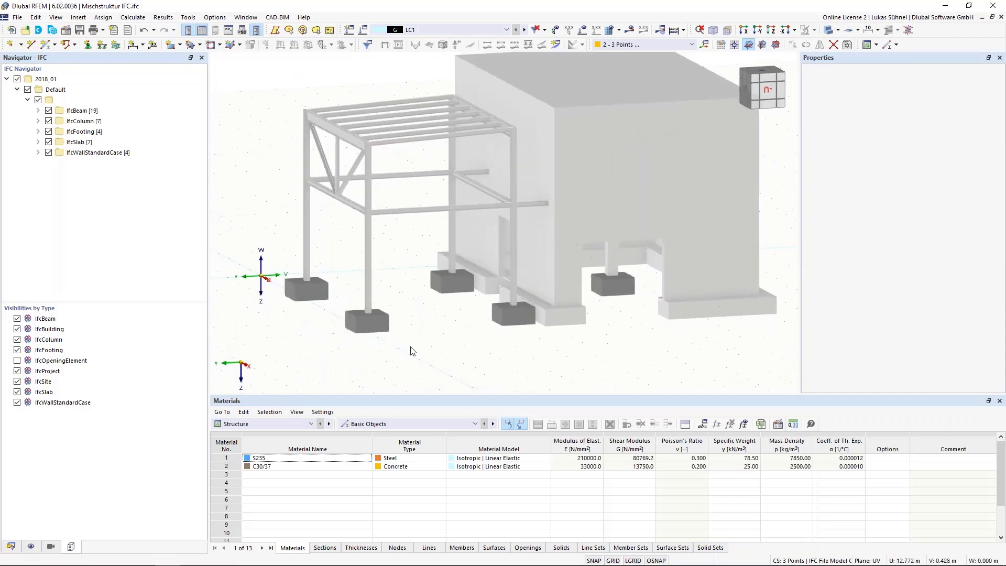
scroll(413, 351, down, 2)
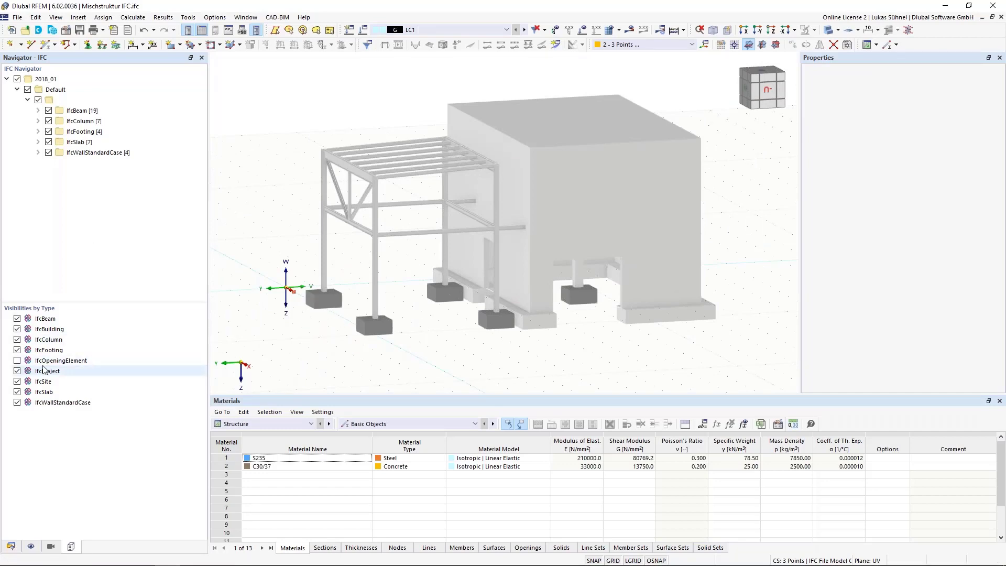
Hide the IfcSlab elements temporarily to look inside the concrete building, and show them again.
click(17, 392)
ctrl+middle_drag(333, 247, 350, 313)
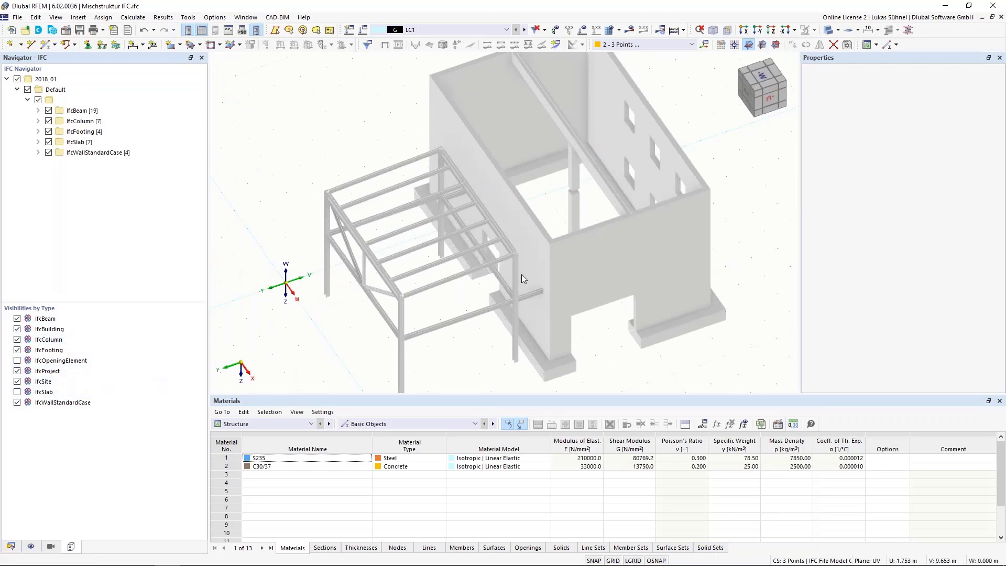
ctrl+middle_drag(521, 275, 482, 322)
click(17, 392)
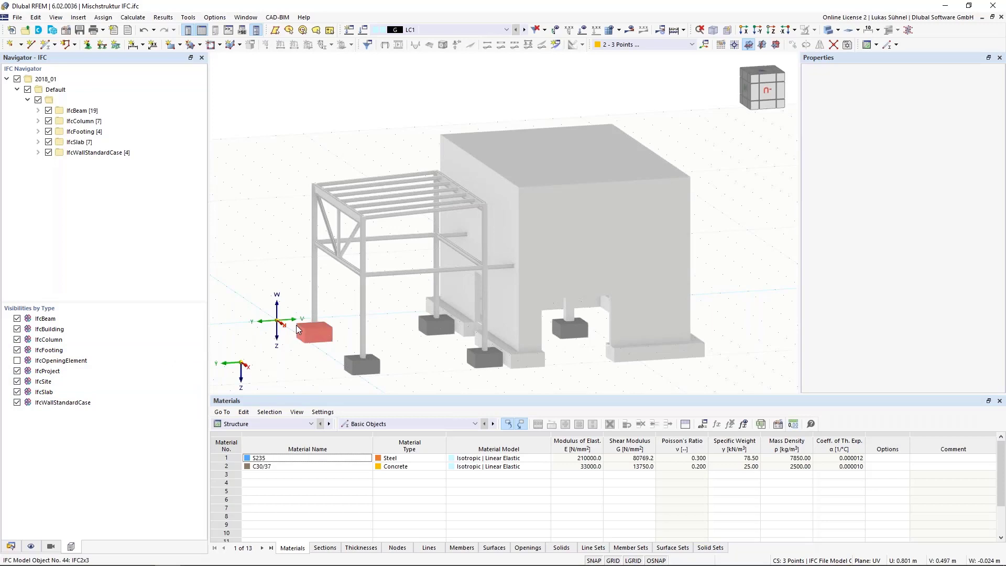
List the individual IfcColumn objects and toggle the visibility of HEA 160 columns 2439713 and 2439955 off and on.
click(38, 121)
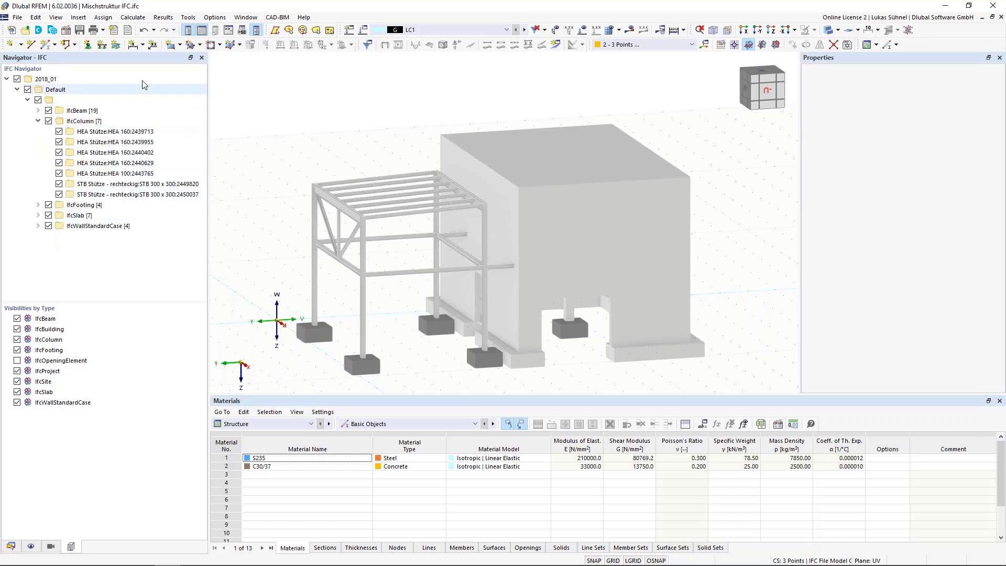
click(59, 131)
click(60, 141)
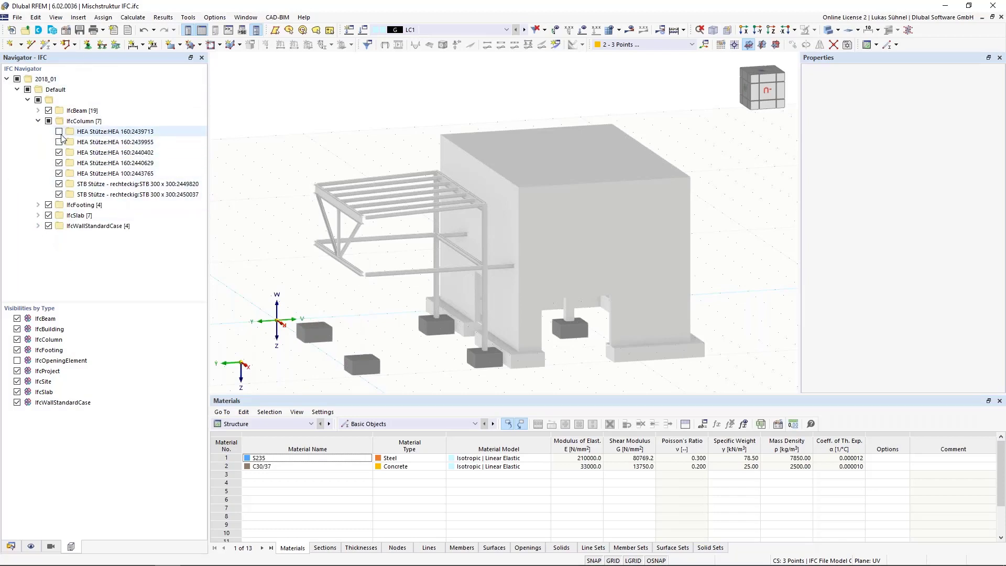
click(59, 132)
click(59, 141)
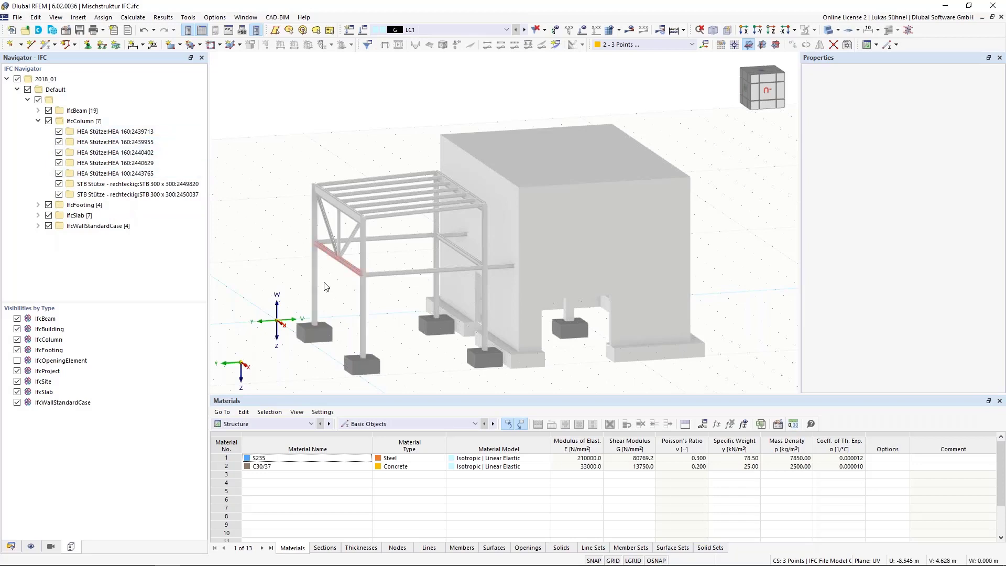
Inspect the basic properties of a front HEA 160 canopy column and the IfcMaterial relation of the outer IPE 300 roof beam.
scroll(385, 294, up, 3)
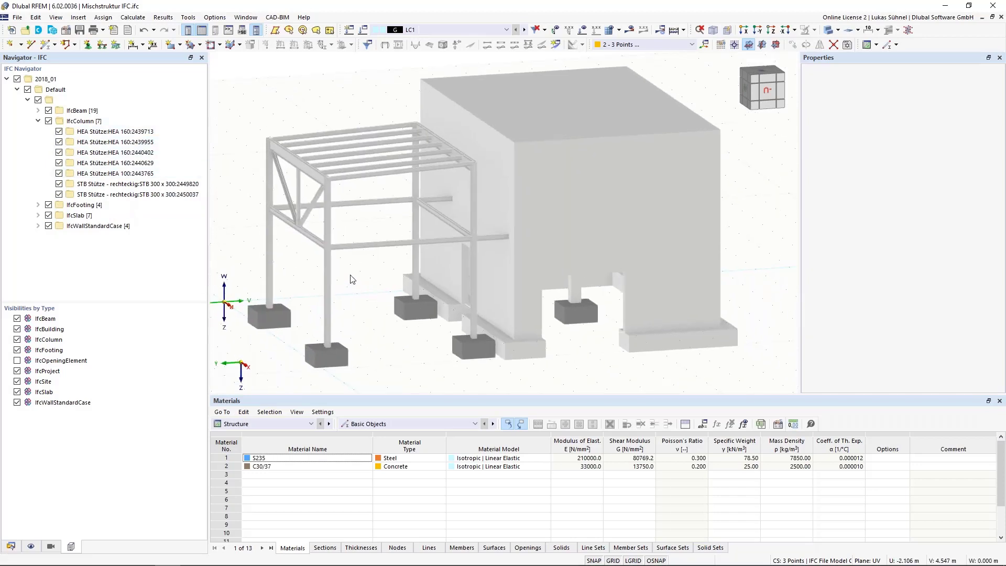
click(329, 263)
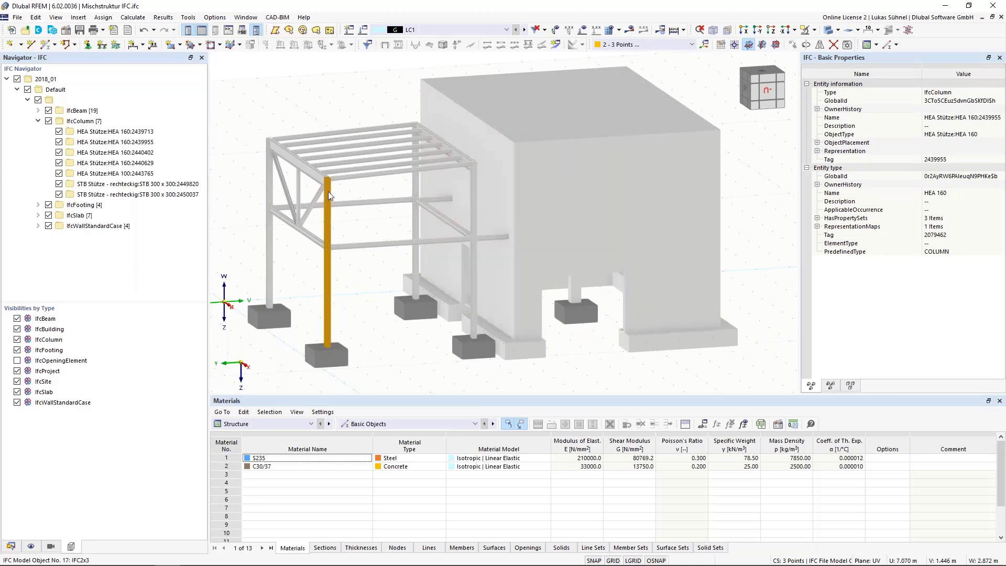
click(313, 179)
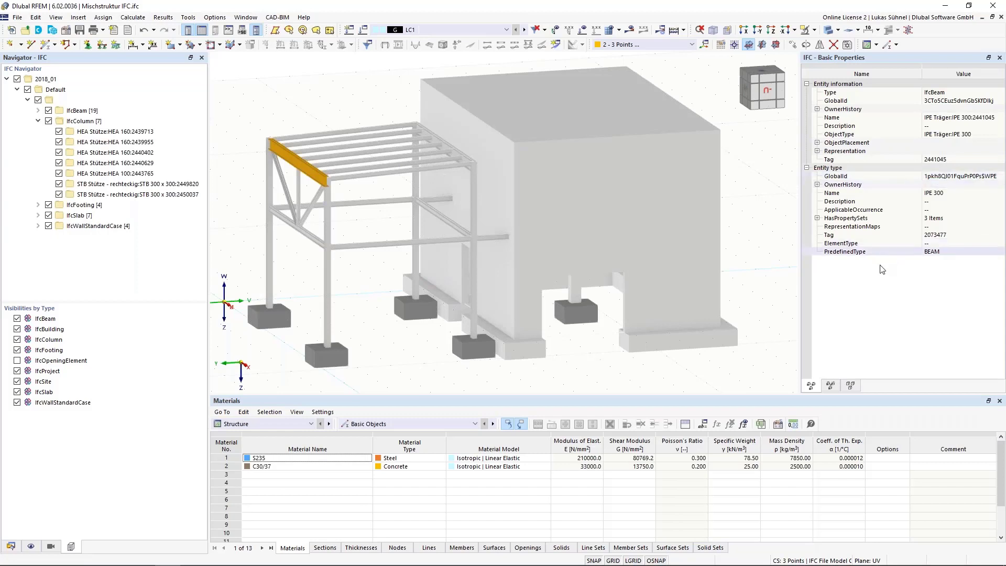
click(851, 386)
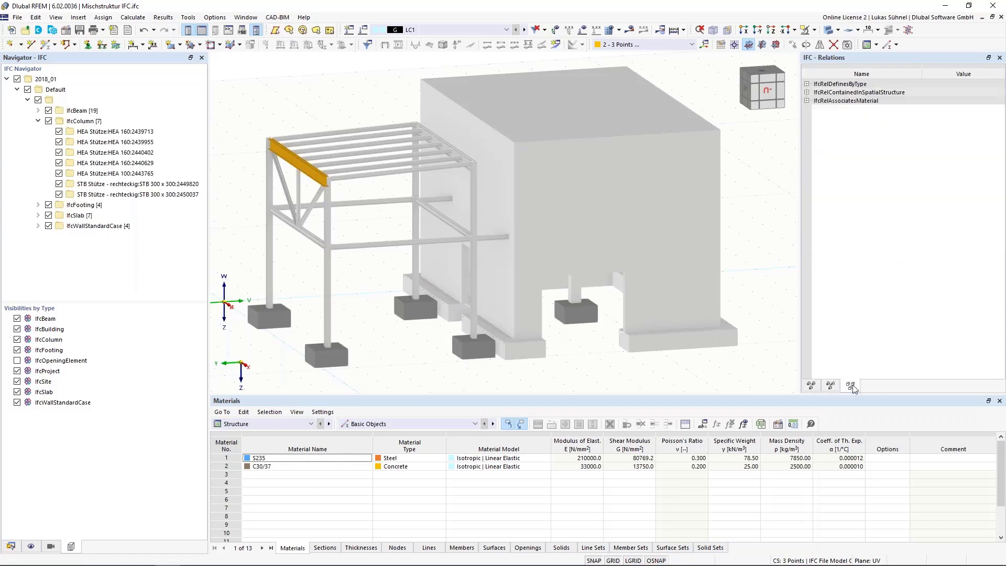
click(807, 101)
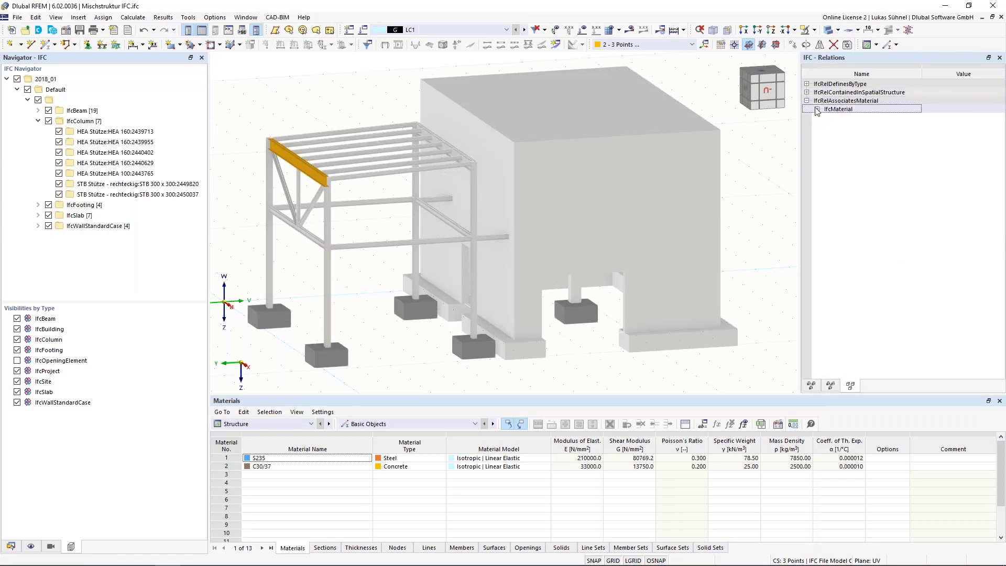
click(817, 109)
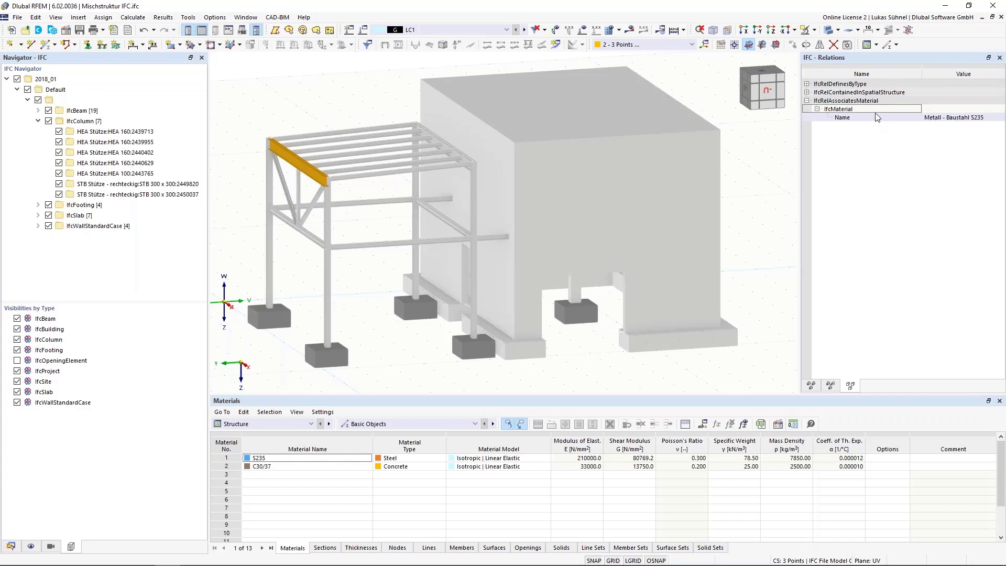
click(931, 118)
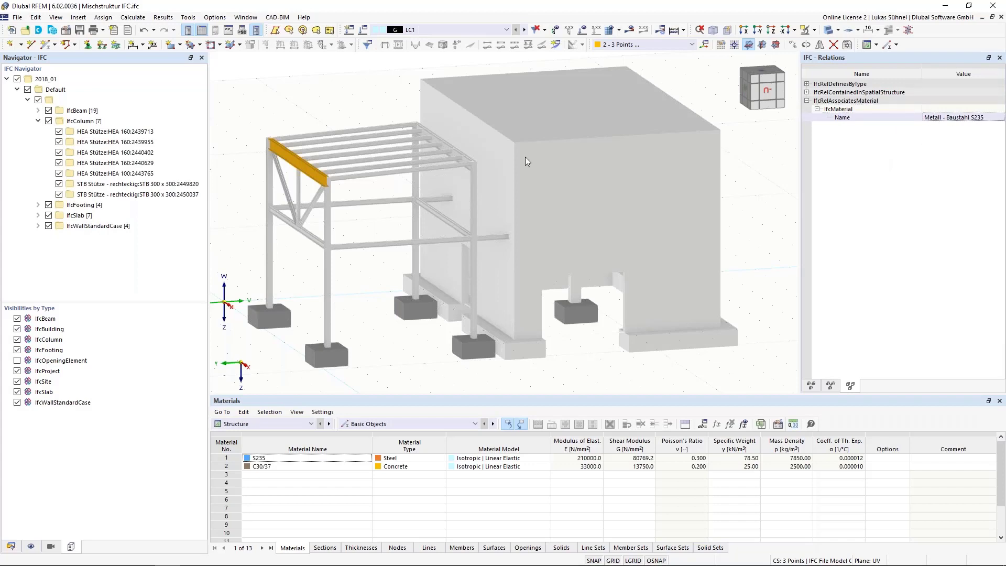
Deselect the roof beam and hide all IfcSlab elements to expose the feet of the canopy columns.
click(254, 100)
ctrl+middle_drag(254, 97, 295, 113)
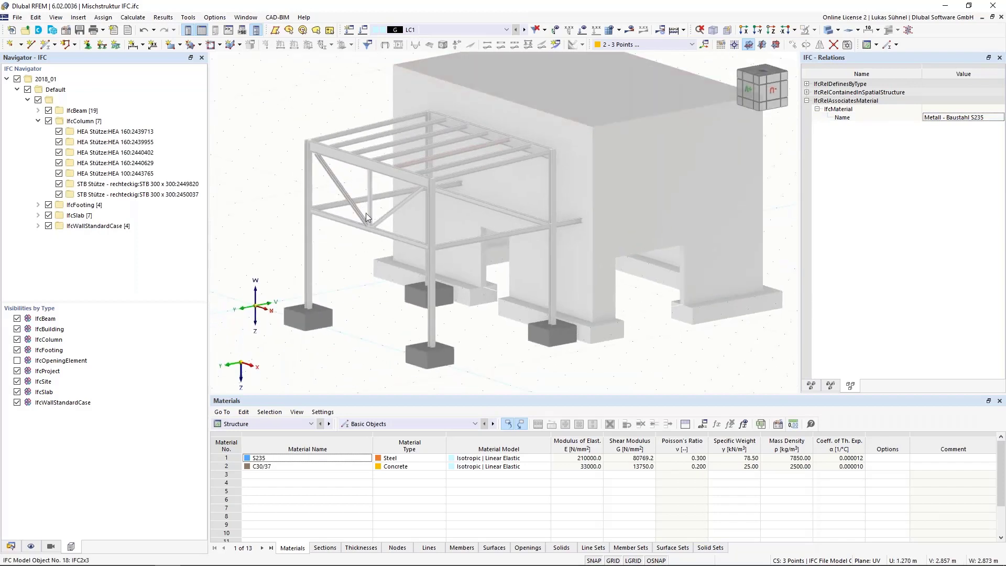
click(17, 394)
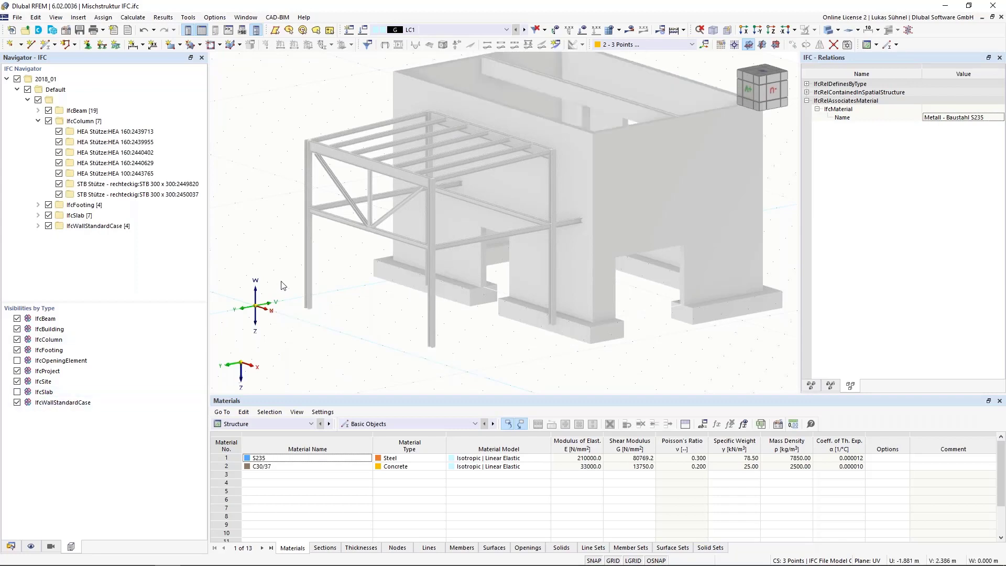
middle_drag(282, 283, 315, 301)
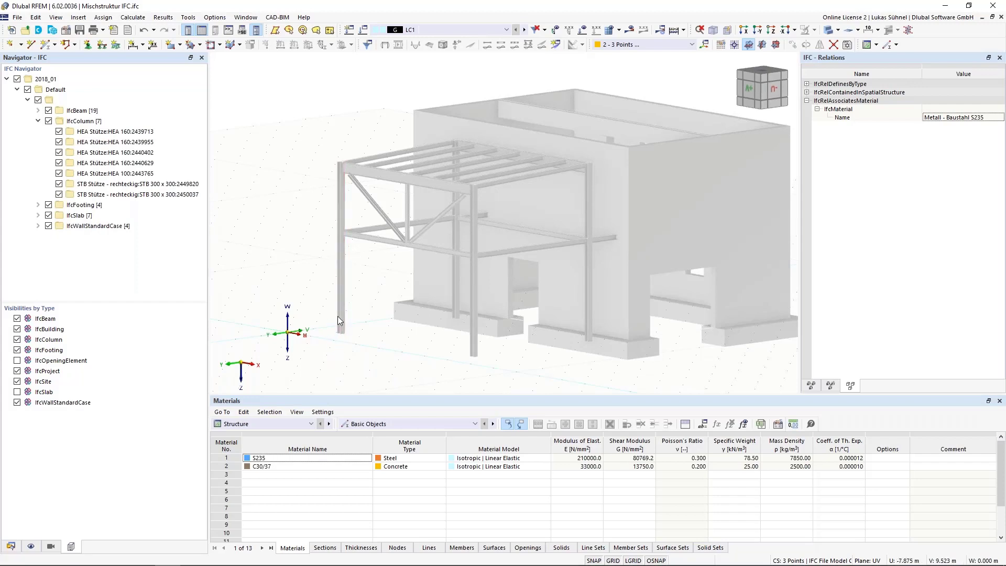
Examine the foot of the outer front canopy column from below and review the available object snap options.
scroll(341, 342, up, 4)
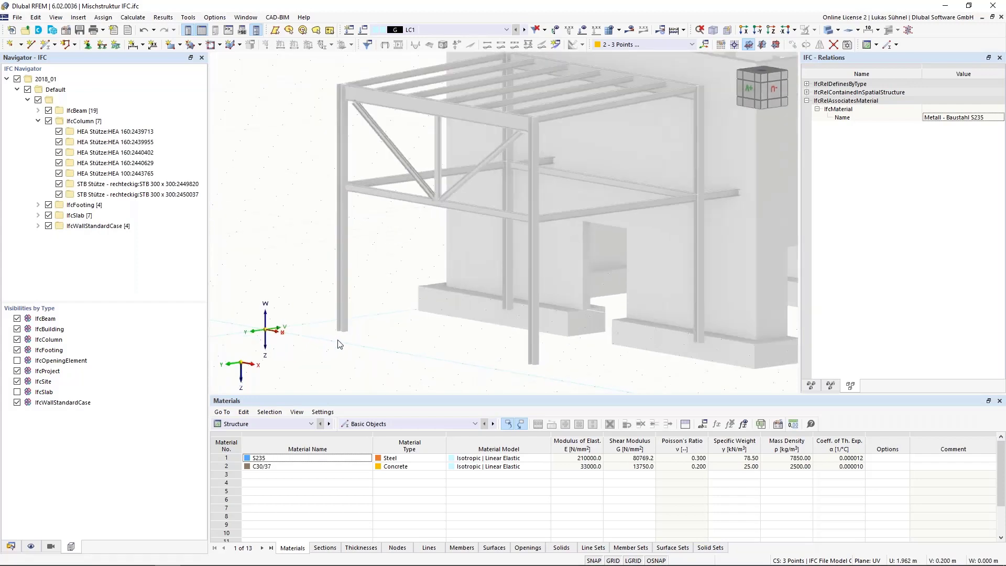
scroll(338, 344, up, 5)
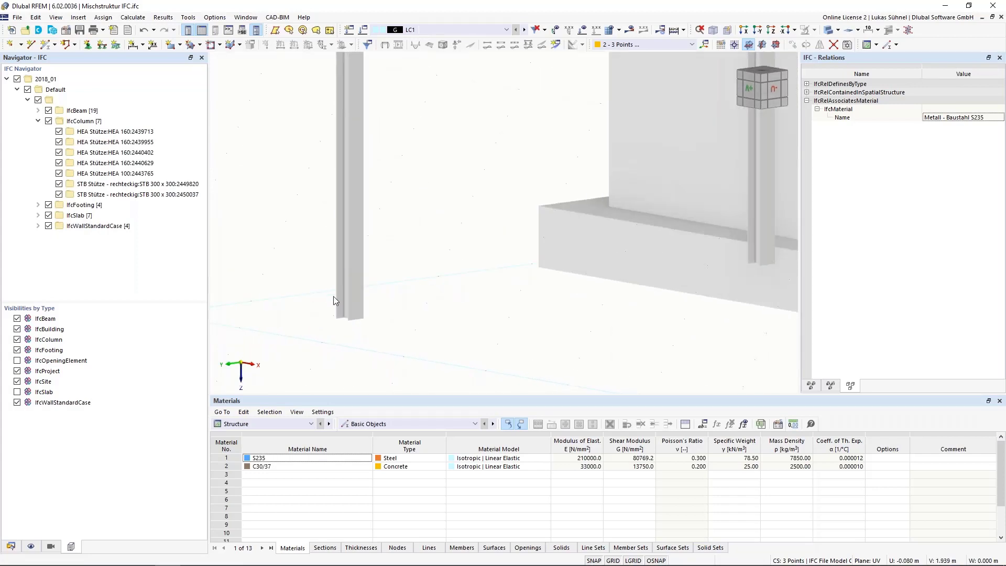
scroll(340, 345, up, 4)
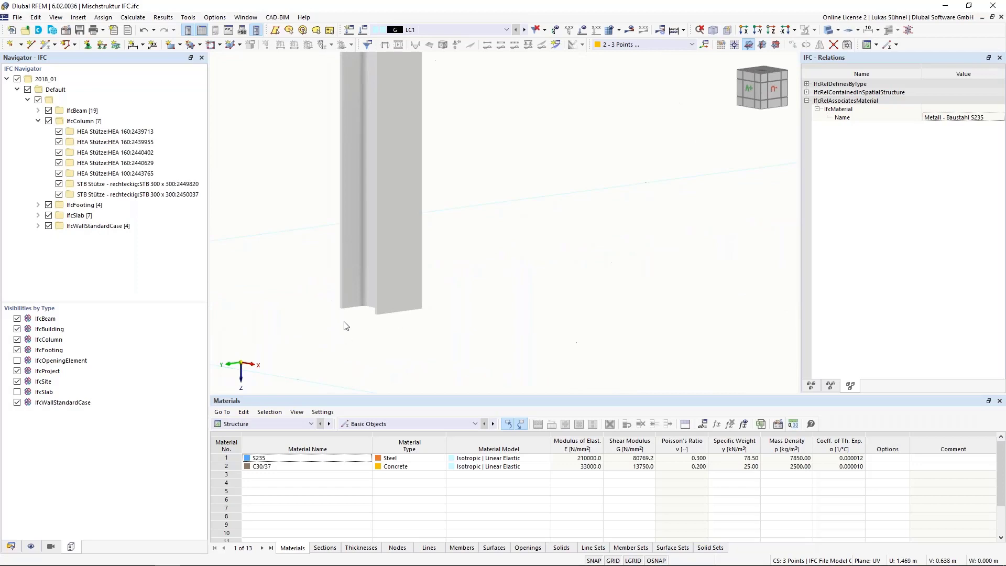
ctrl+middle_drag(355, 346, 328, 255)
scroll(328, 256, up, 3)
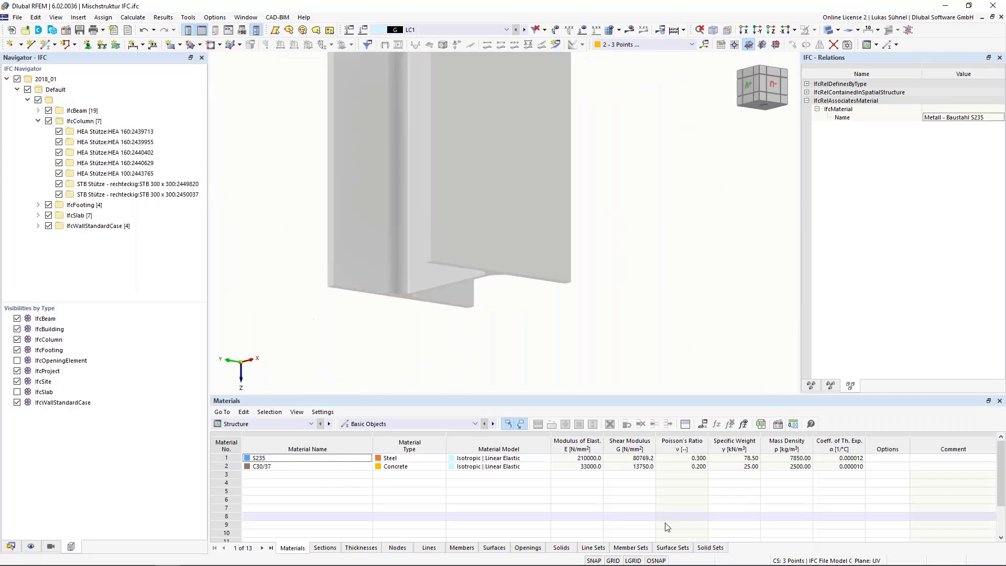
right_click(658, 561)
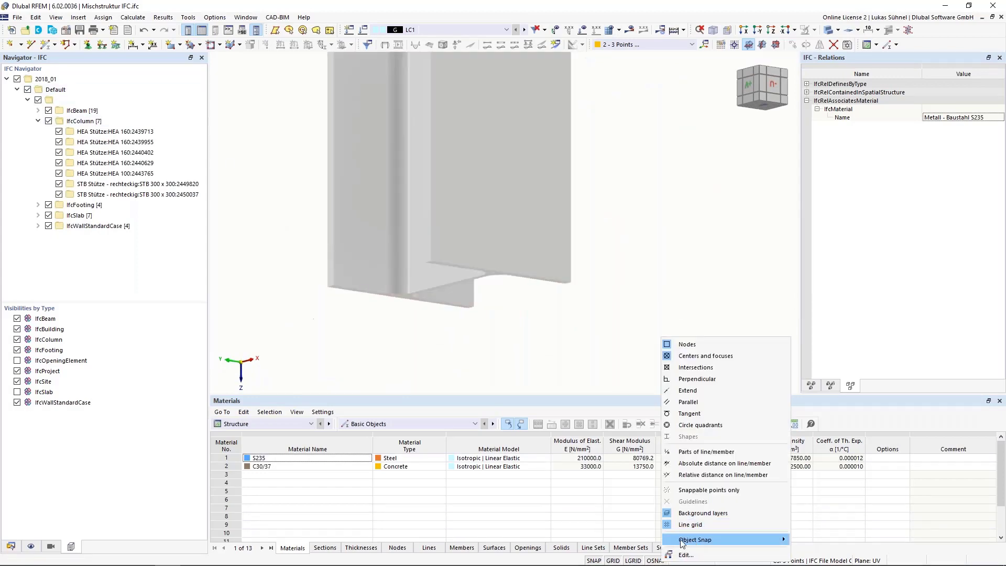
click(397, 352)
Place a node midway between two diagonally opposite flange corners at the column's foot, using the Between Two Points node type at 50%.
click(21, 45)
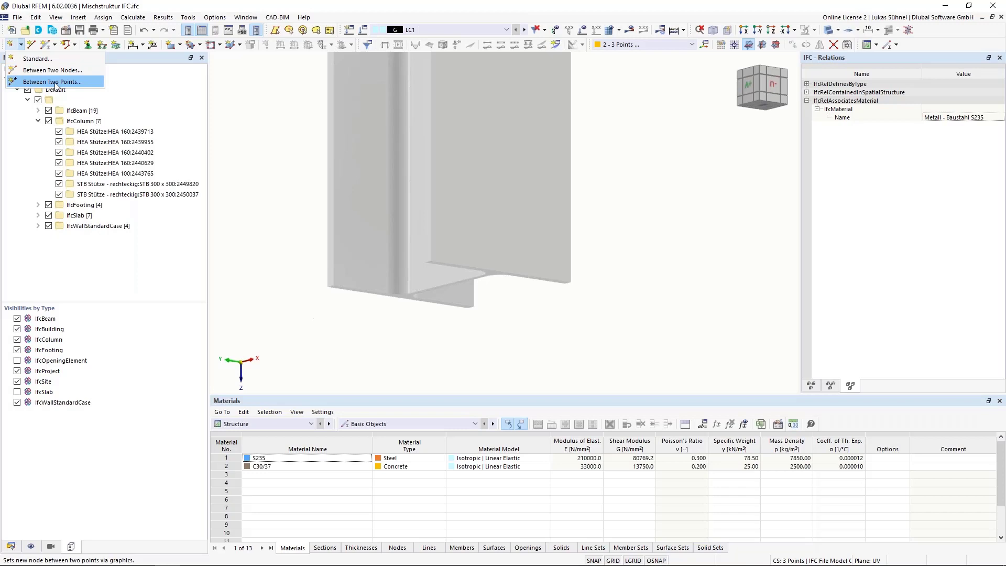
click(57, 82)
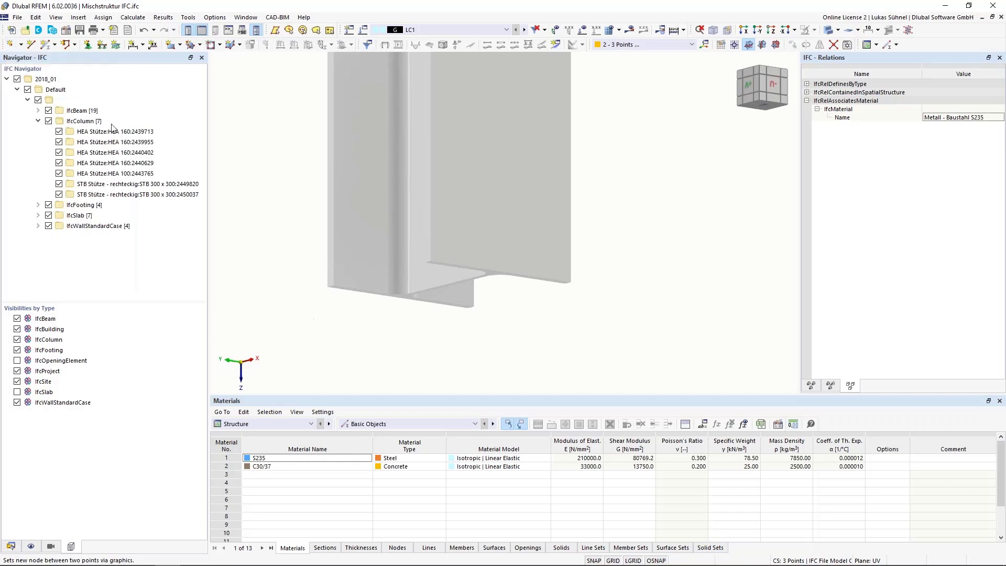
scroll(466, 311, up, 2)
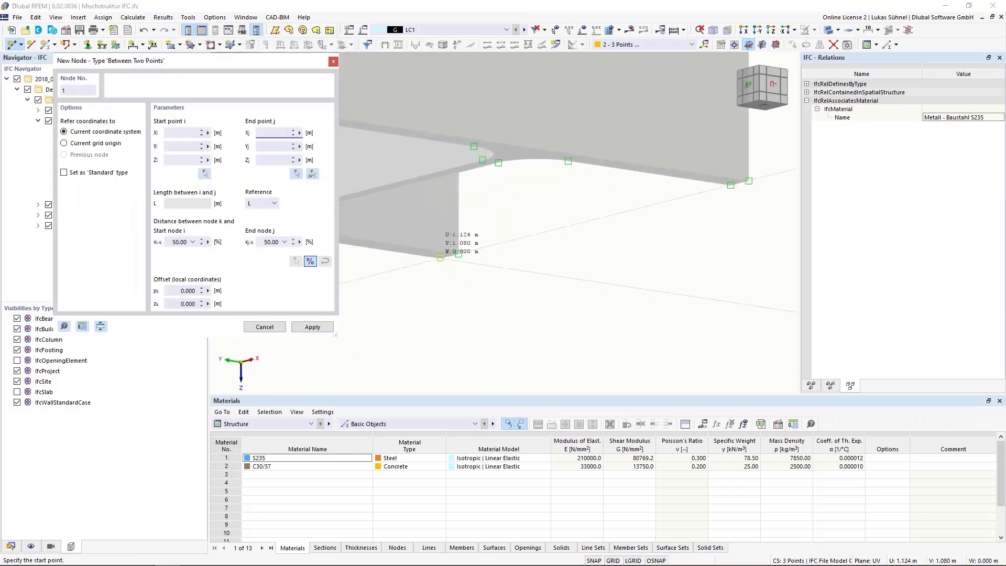
click(467, 312)
scroll(464, 307, up, 2)
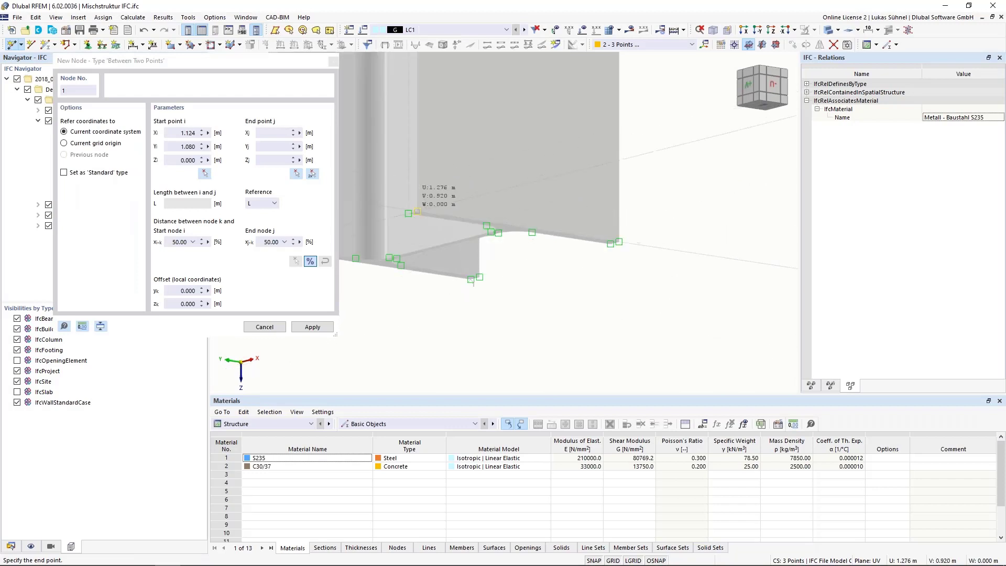
click(417, 184)
scroll(587, 312, down, 2)
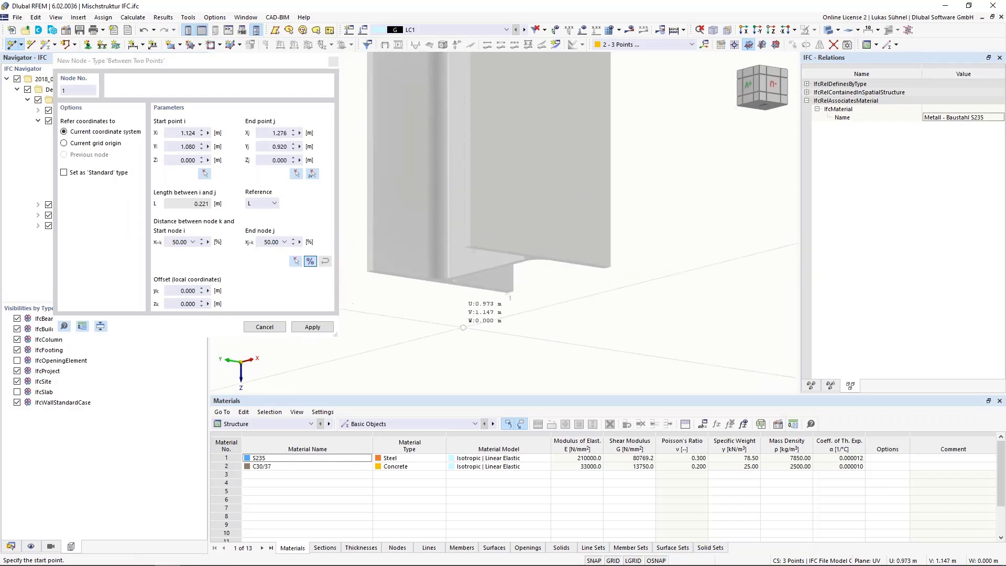
Place a second node midway between two diagonally opposite flange corners at the column's head, and end node creation.
scroll(463, 328, down, 4)
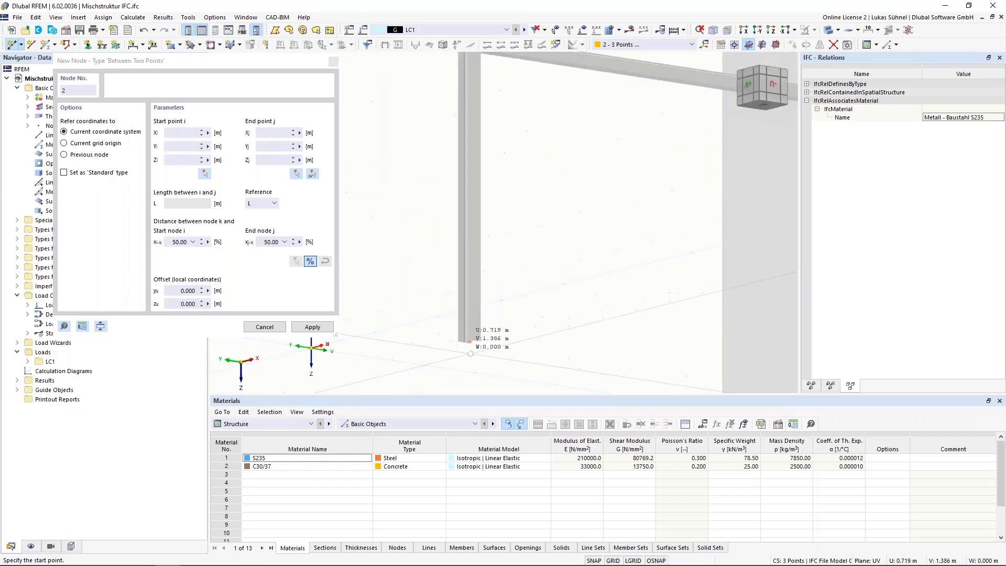
middle_drag(493, 74, 488, 223)
scroll(474, 191, up, 5)
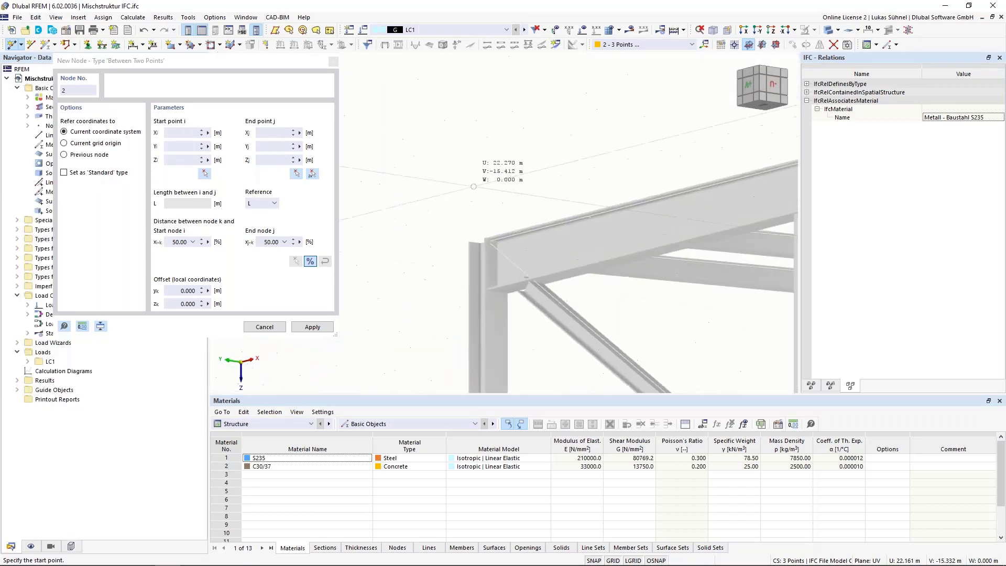
middle_drag(474, 179, 494, 271)
middle_drag(500, 330, 464, 155)
scroll(501, 292, up, 6)
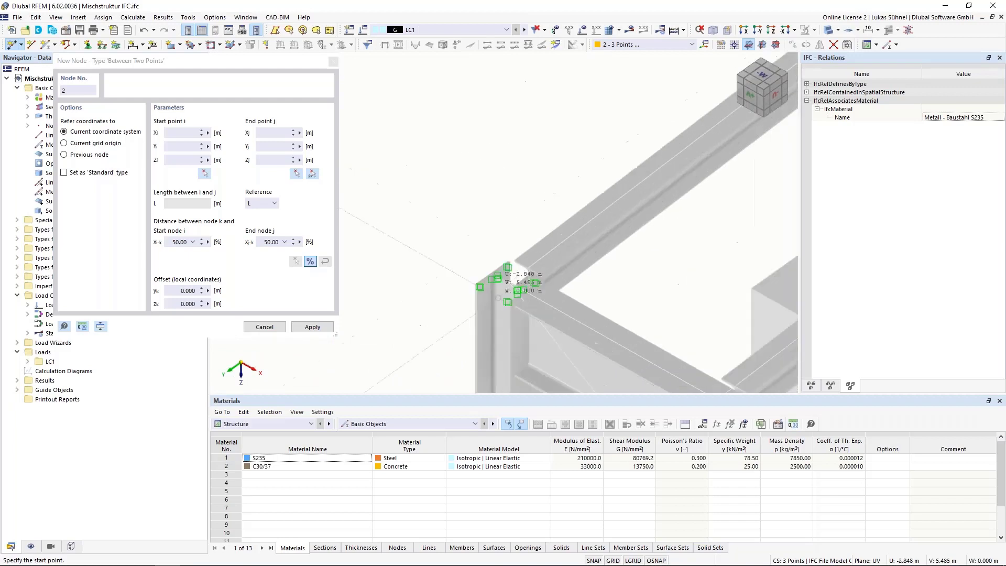
scroll(506, 249, up, 3)
click(532, 205)
scroll(512, 143, down, 2)
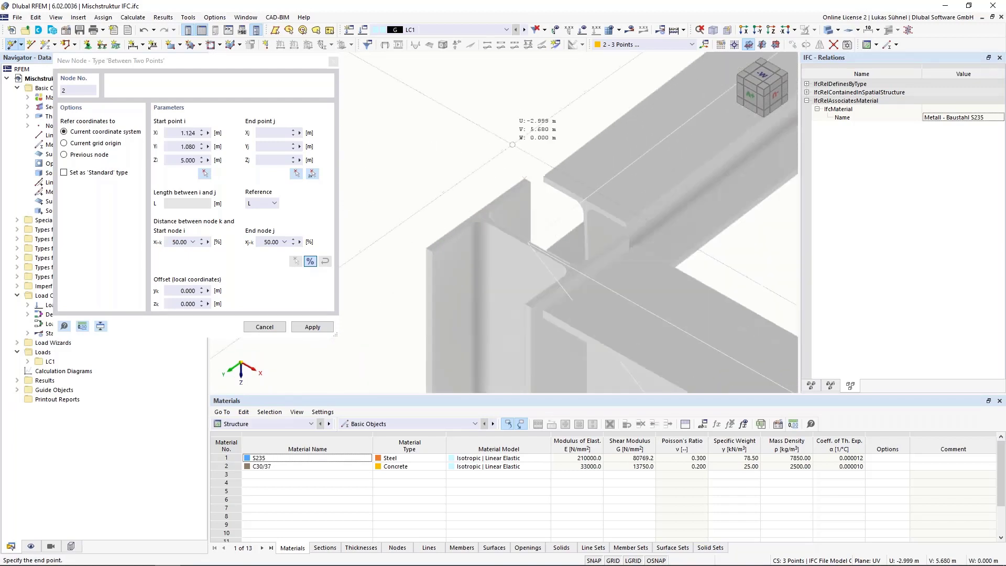
scroll(538, 316, up, 3)
click(517, 215)
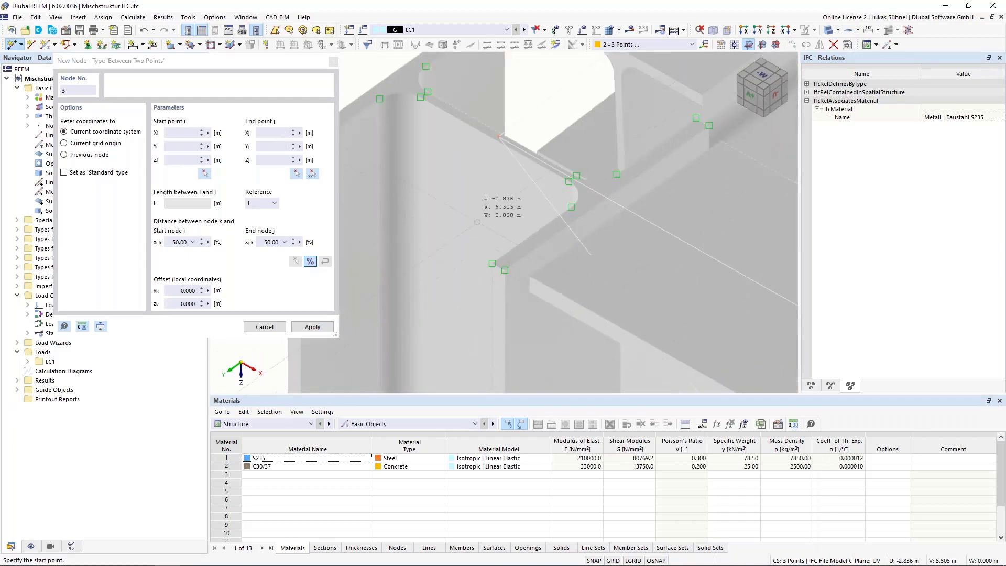
scroll(468, 197, down, 3)
key(Escape)
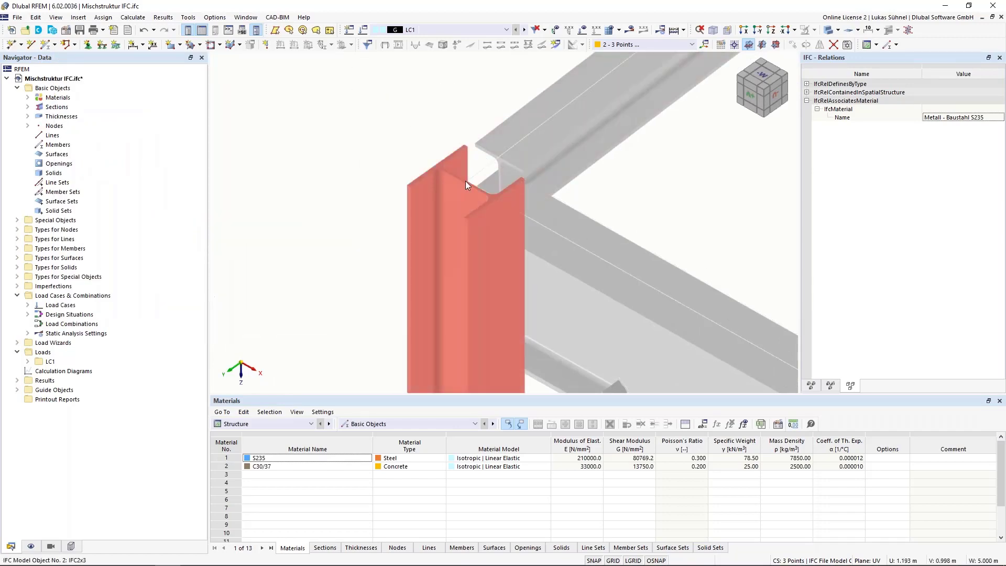
Inspect the IFC basic properties of the column with the new end nodes to identify its section, and deselect it.
scroll(350, 120, down, 3)
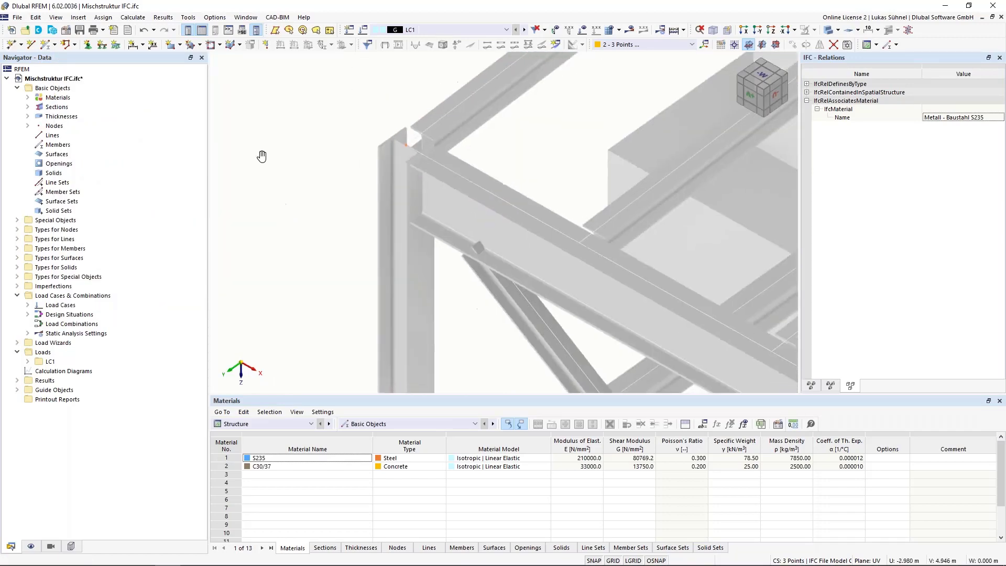
middle_drag(261, 157, 248, 106)
scroll(262, 149, down, 3)
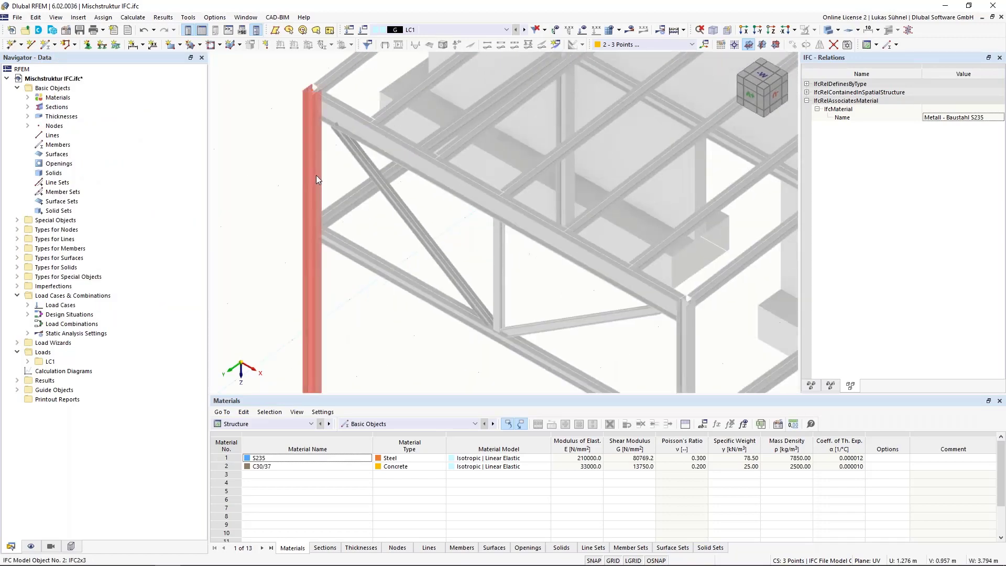
click(317, 175)
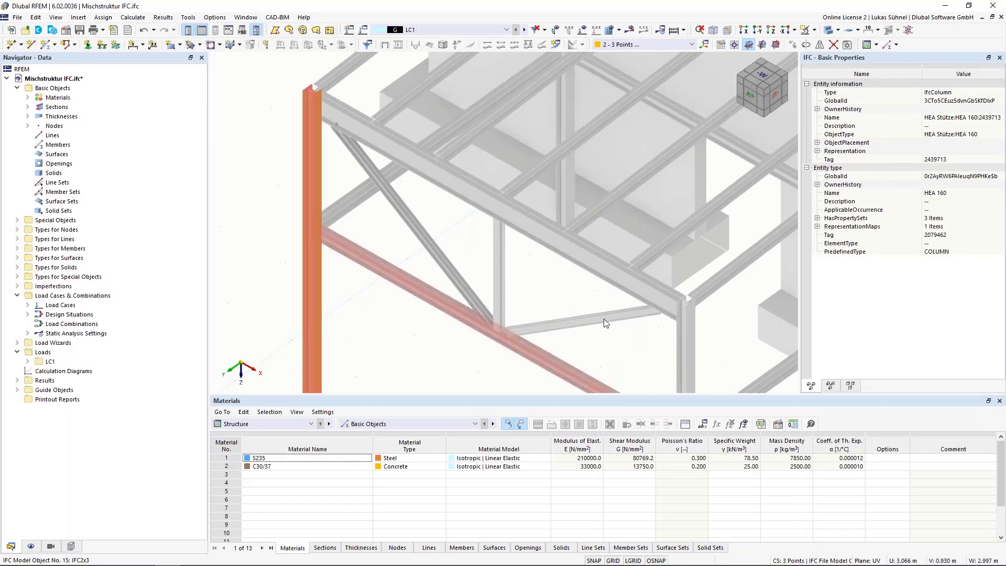
click(261, 191)
Set up a new single beam member with the standardized HEA 160 section (Euronorm 53-62, SZS) in material S235.
click(47, 44)
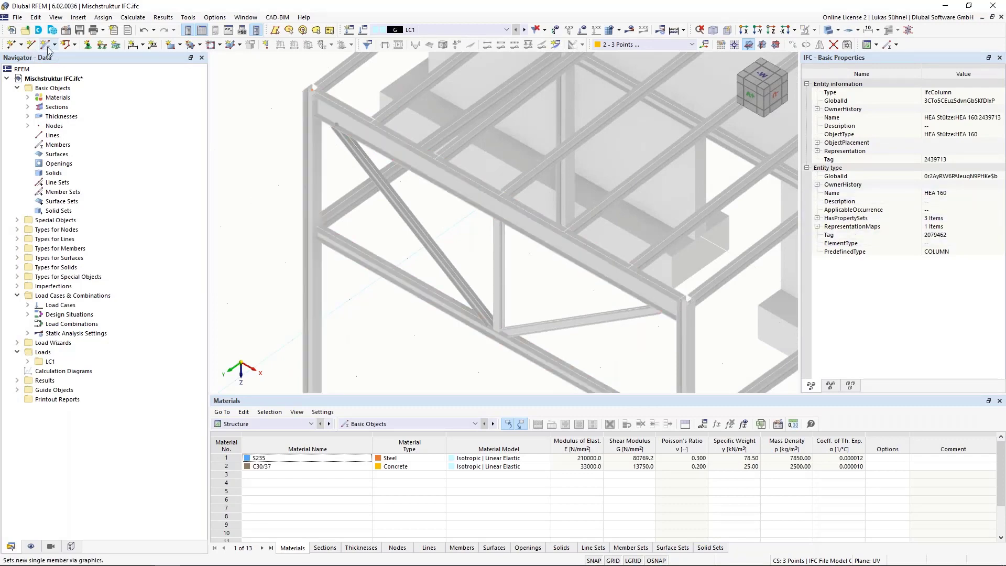
click(442, 296)
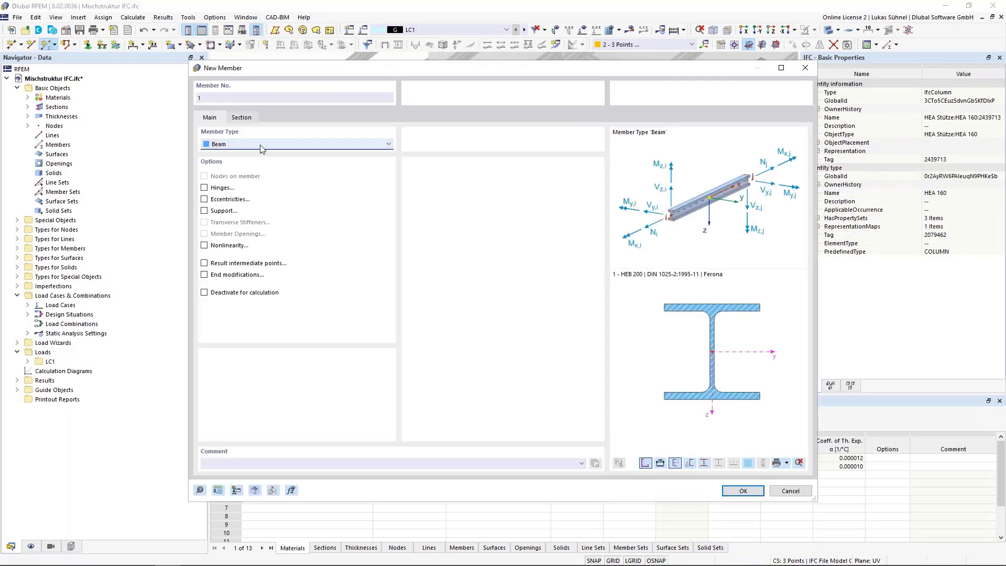
click(242, 117)
click(537, 374)
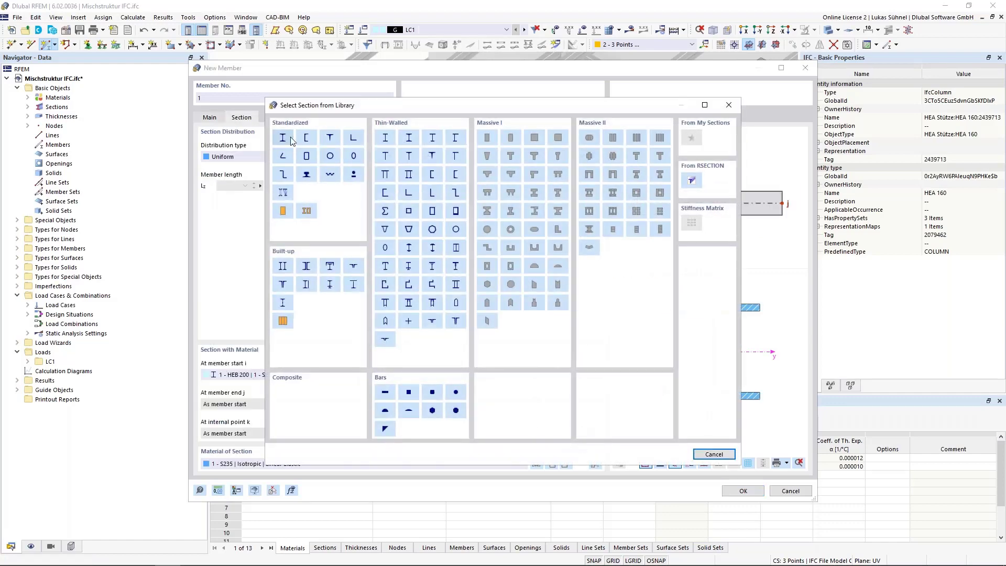
click(416, 270)
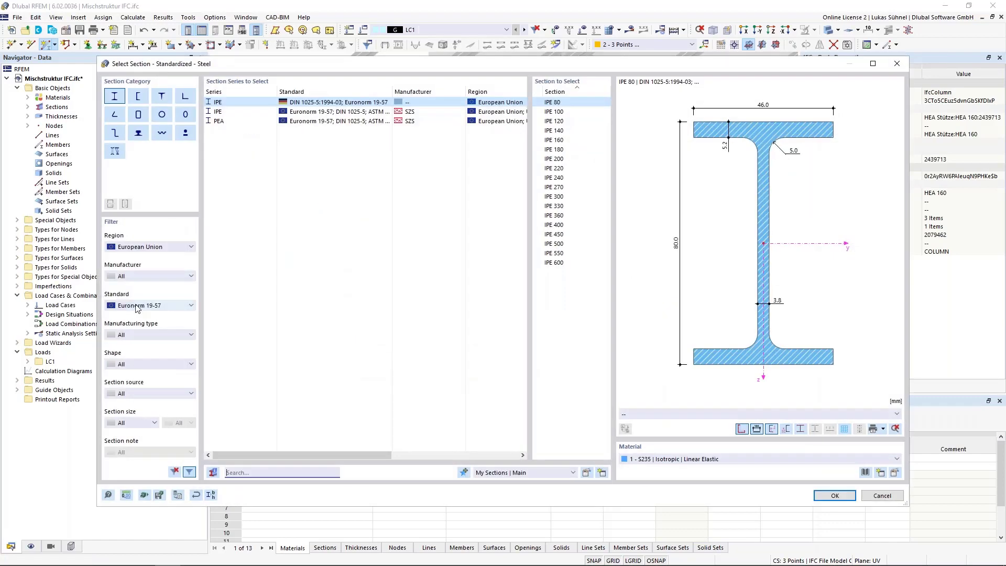
scroll(135, 305, down, 1)
click(255, 113)
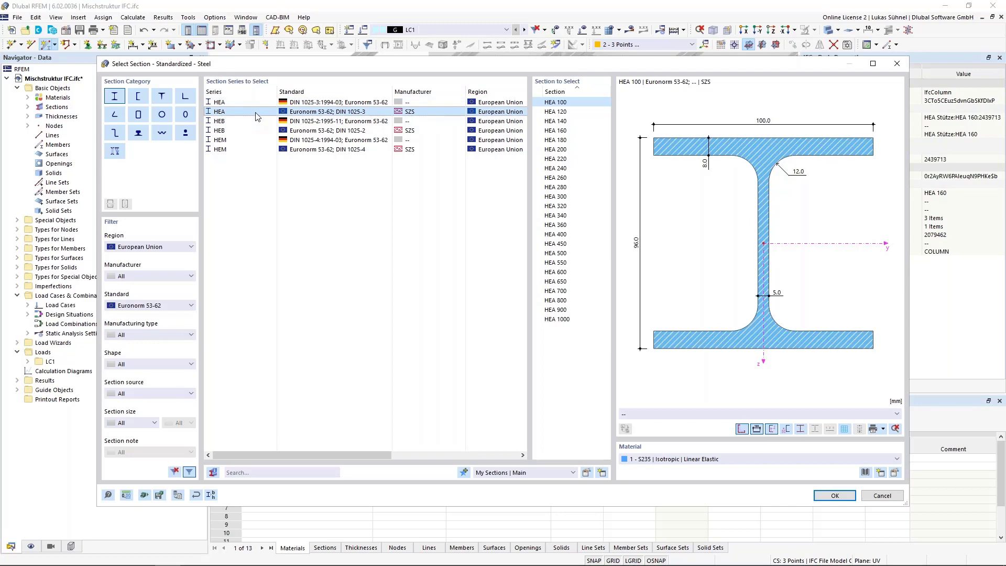
click(572, 132)
click(835, 496)
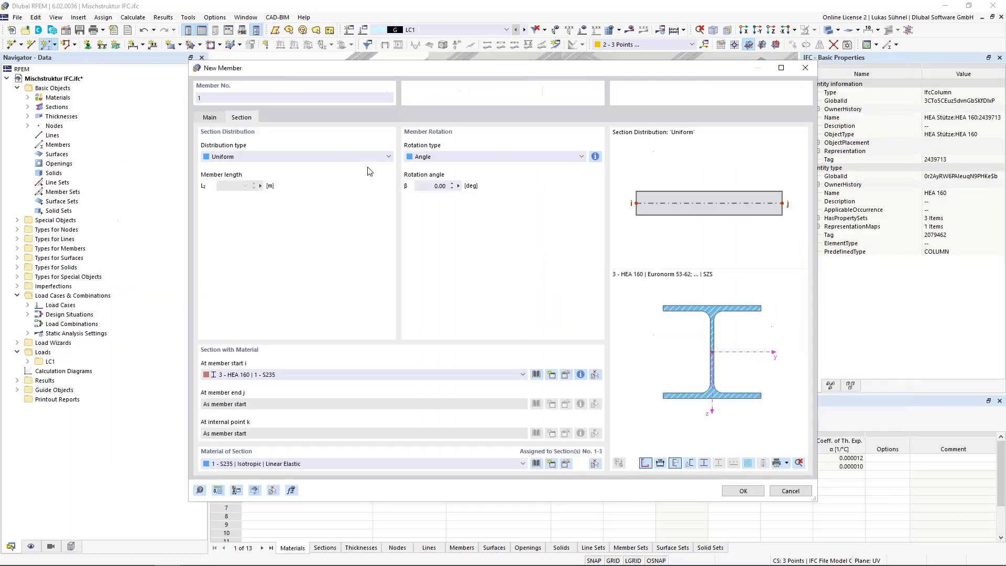
click(742, 491)
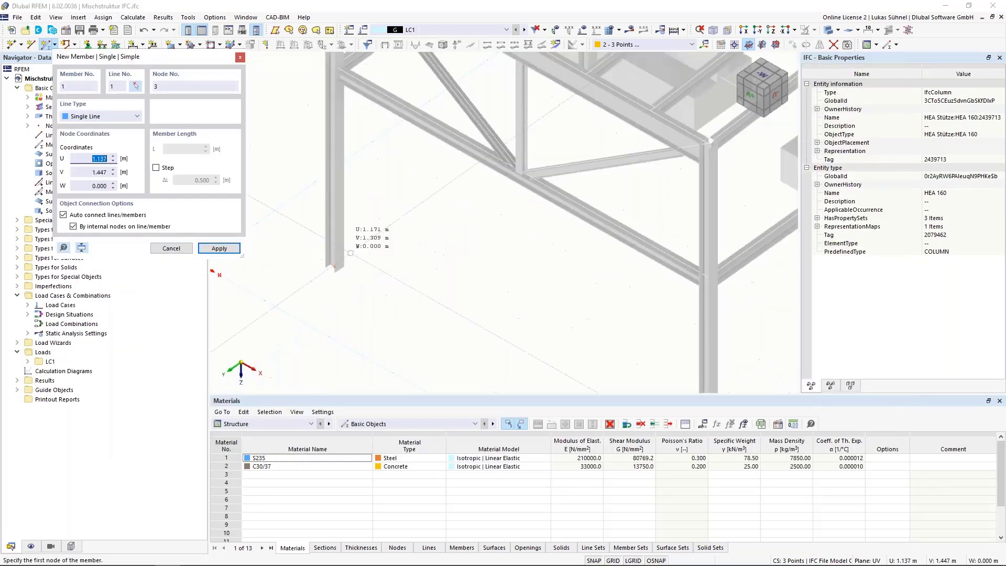
Draw the HEA 160 member from the node at the column's foot to the node at its head, and end member creation.
scroll(351, 253, up, 5)
click(358, 340)
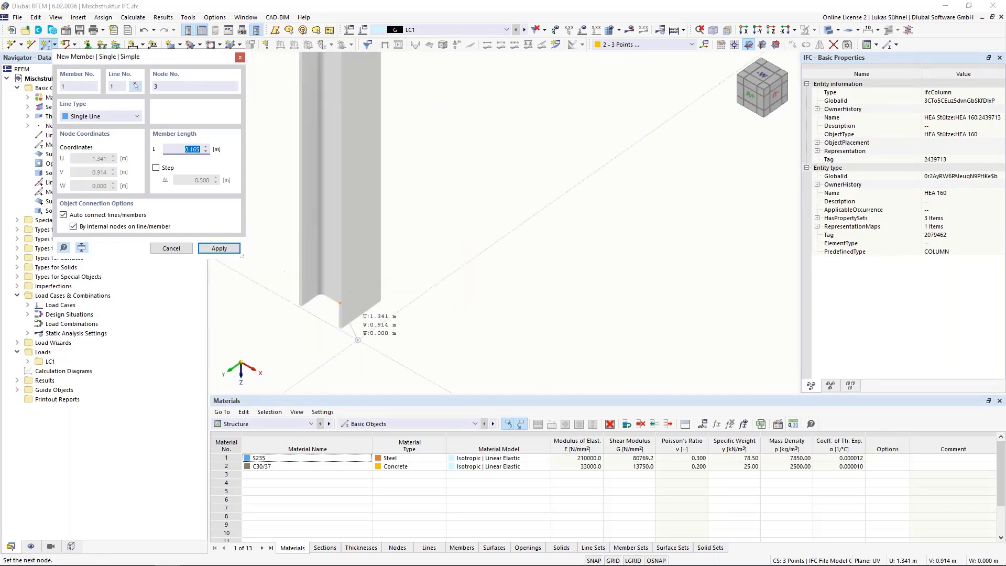
scroll(358, 340, down, 5)
scroll(332, 194, up, 6)
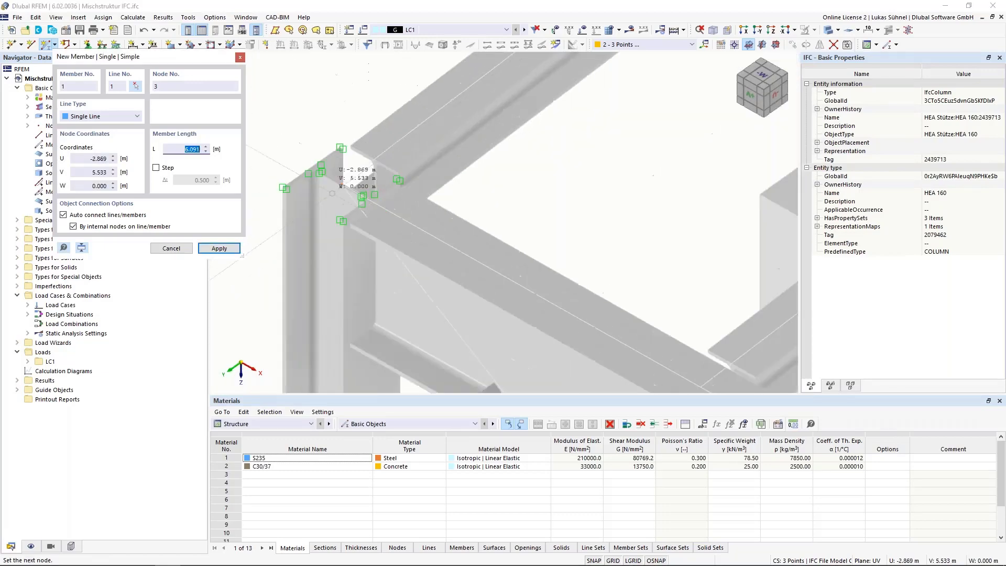
click(333, 193)
scroll(367, 157, up, 3)
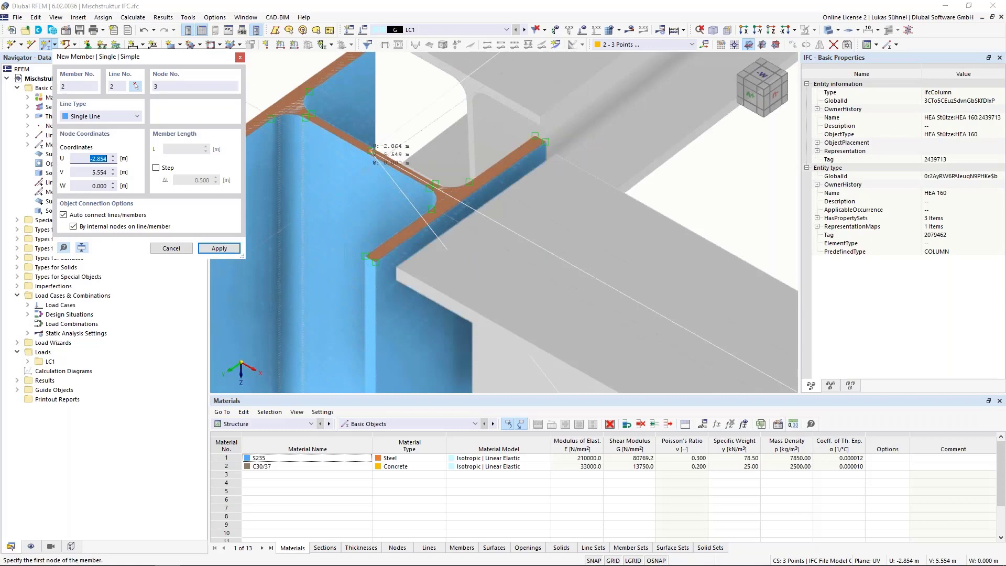
key(Escape)
Check the new column member against the whole IFC canopy, and undo the creation of the member and its two end nodes.
scroll(365, 153, down, 3)
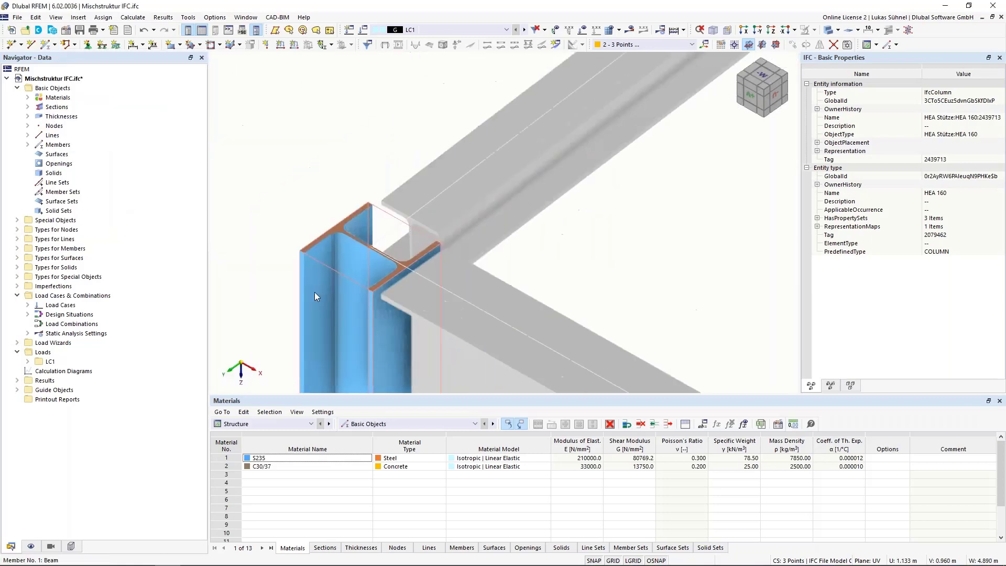
scroll(315, 293, down, 5)
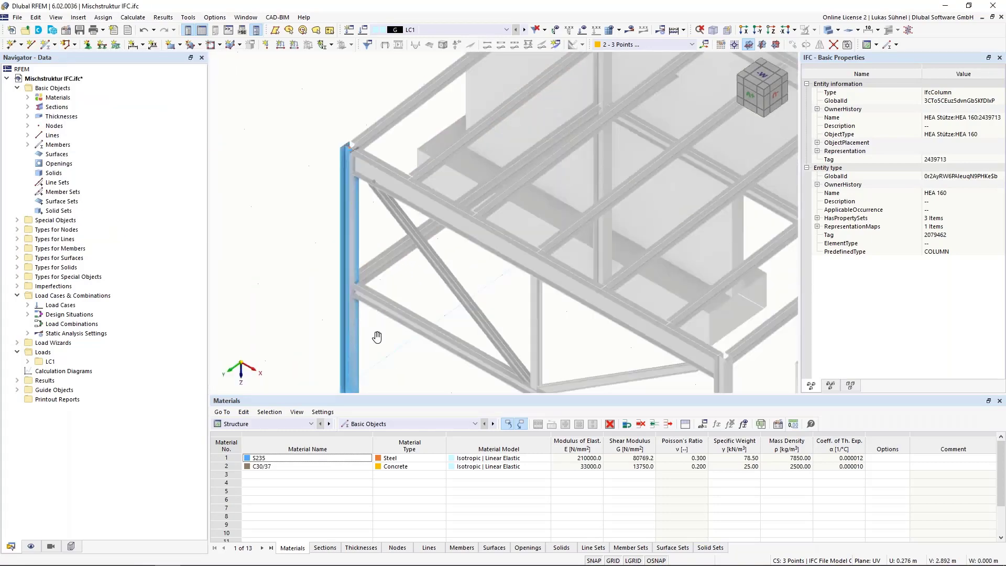
middle_drag(377, 337, 358, 290)
ctrl+middle_drag(358, 290, 397, 324)
scroll(397, 323, down, 3)
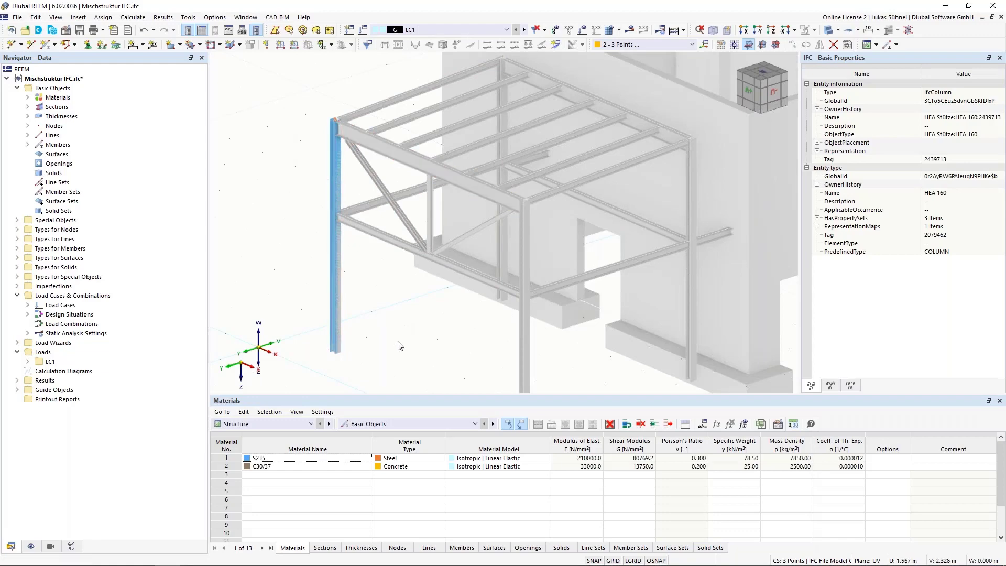
scroll(400, 346, down, 3)
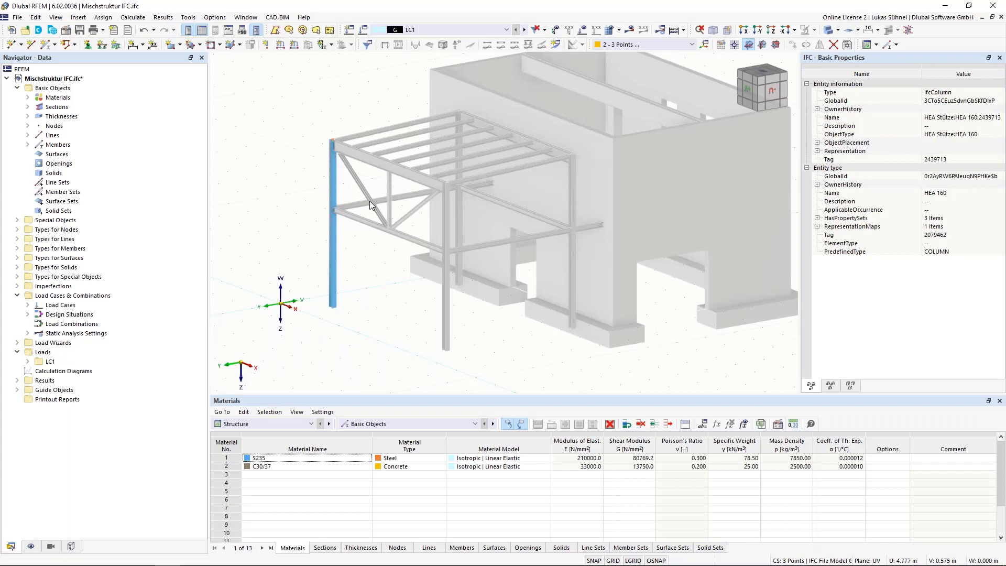
click(355, 338)
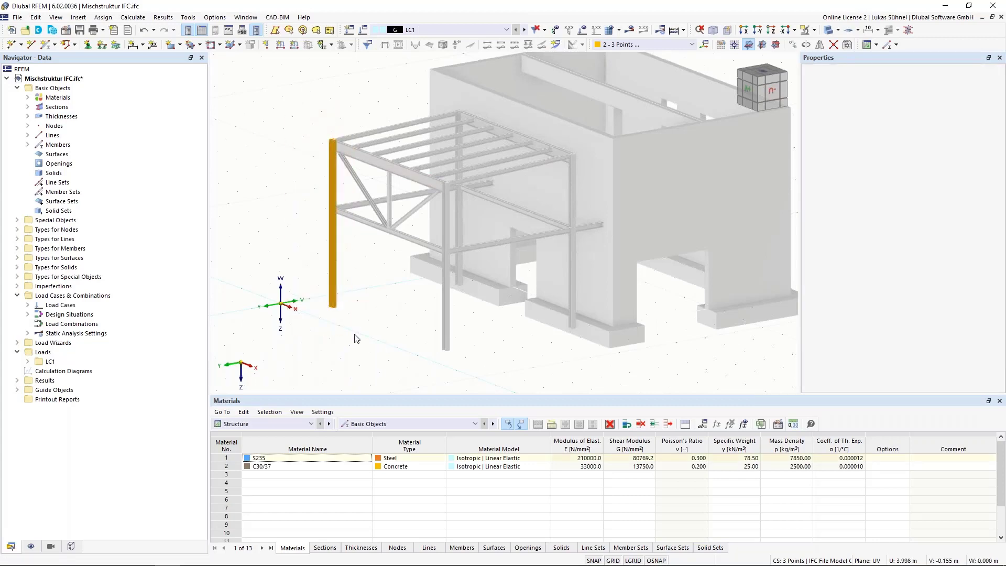
key(ctrl+z)
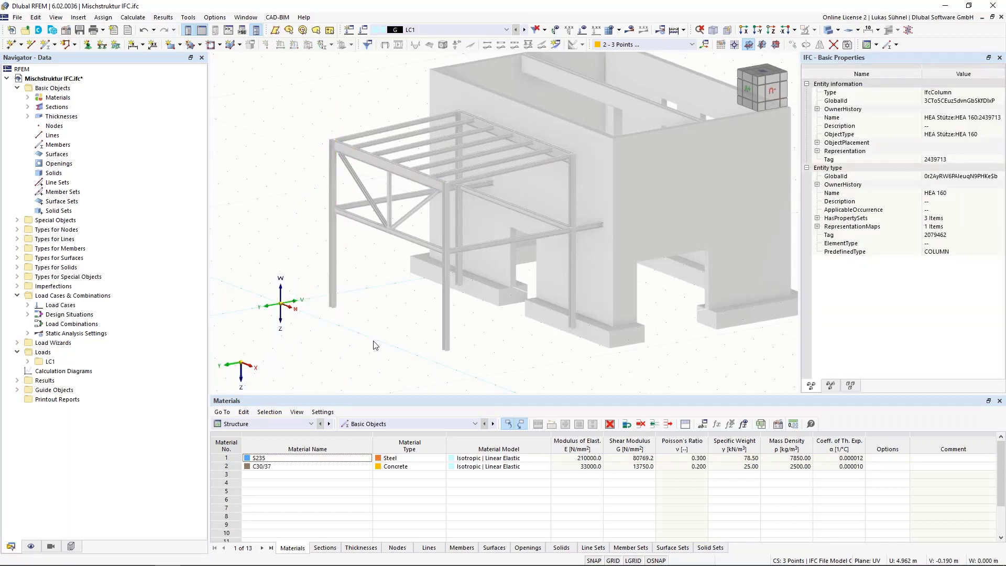
Examine the conversion options offered for the HEA 120 IFC beam at the canopy's roof edge.
ctrl+middle_drag(501, 337, 424, 331)
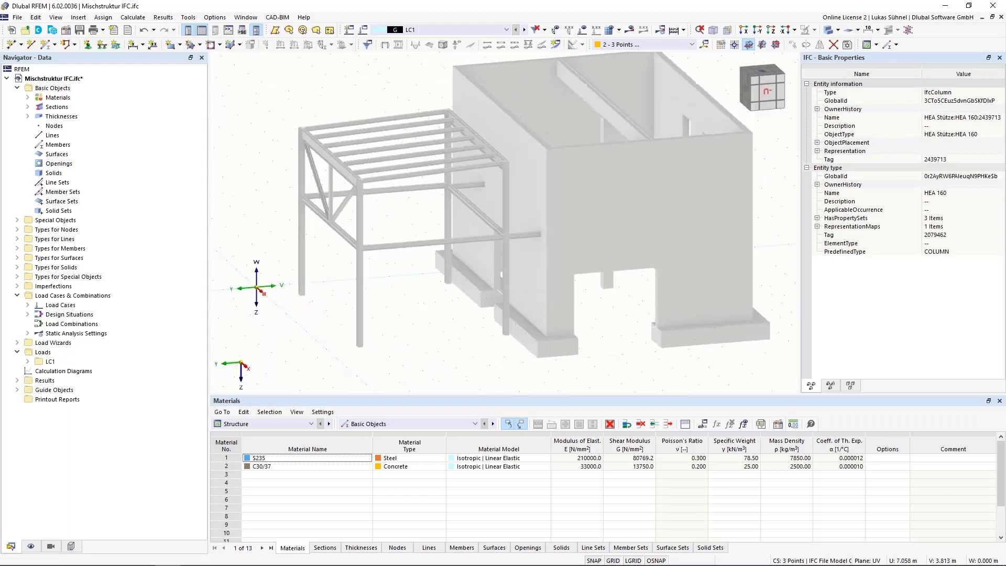
right_click(414, 177)
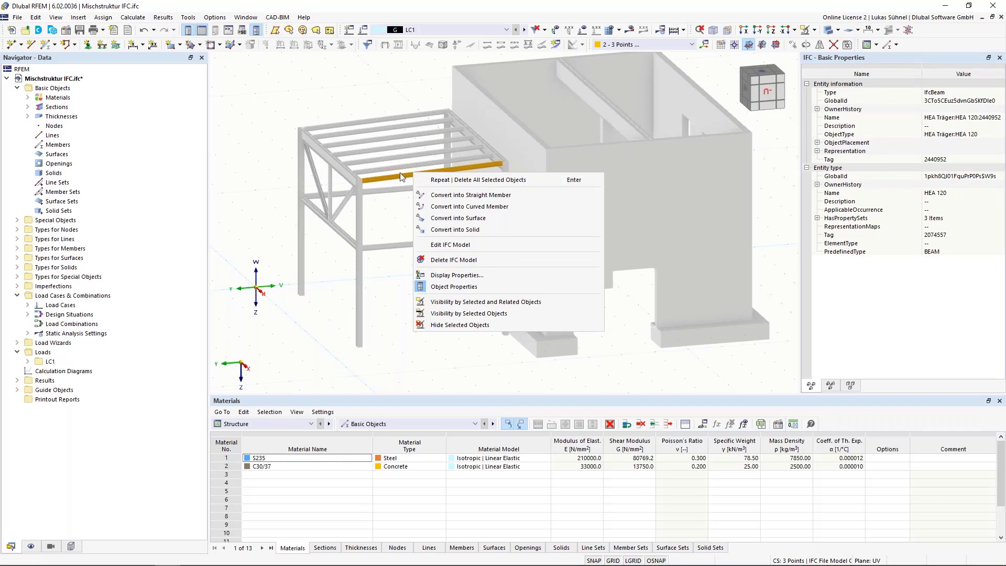
click(451, 229)
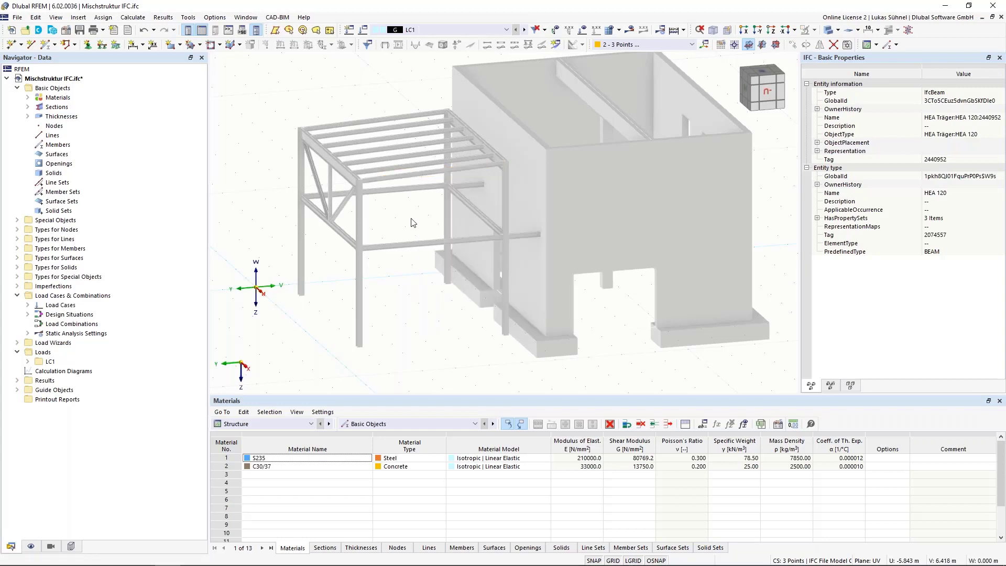
middle_drag(414, 223, 378, 249)
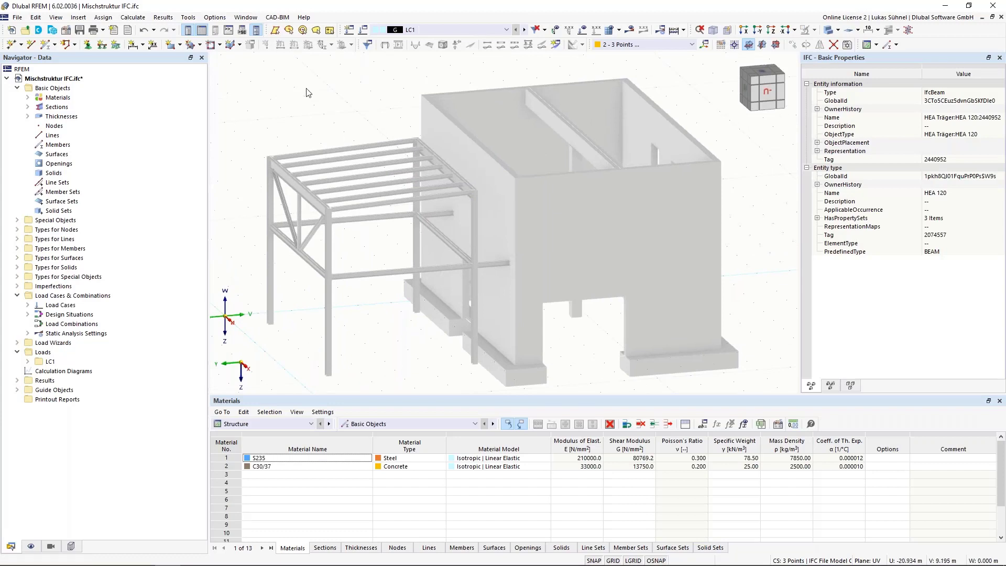
Open the conversion tables and review the external materials and sections listed from the IFC model.
click(282, 19)
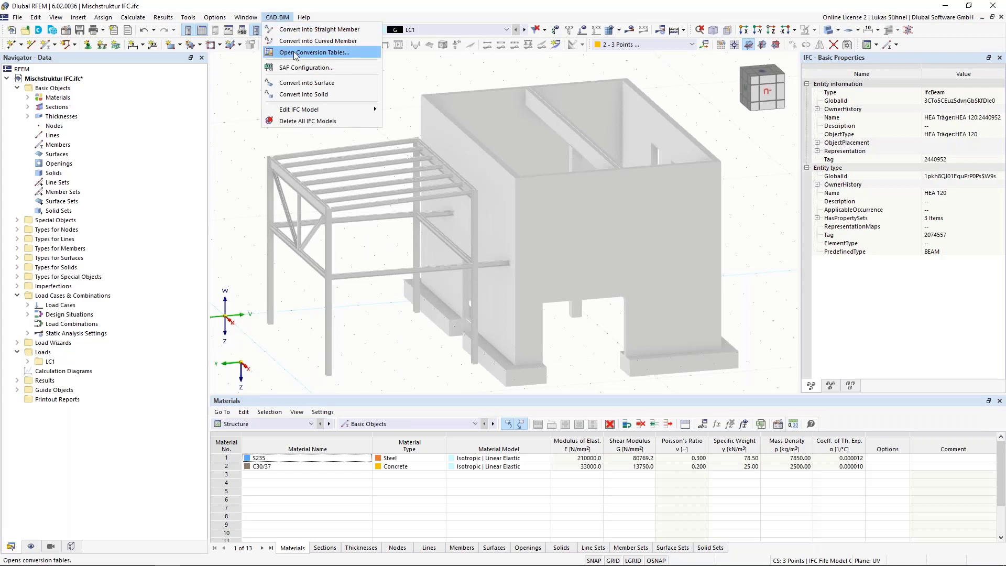
click(311, 53)
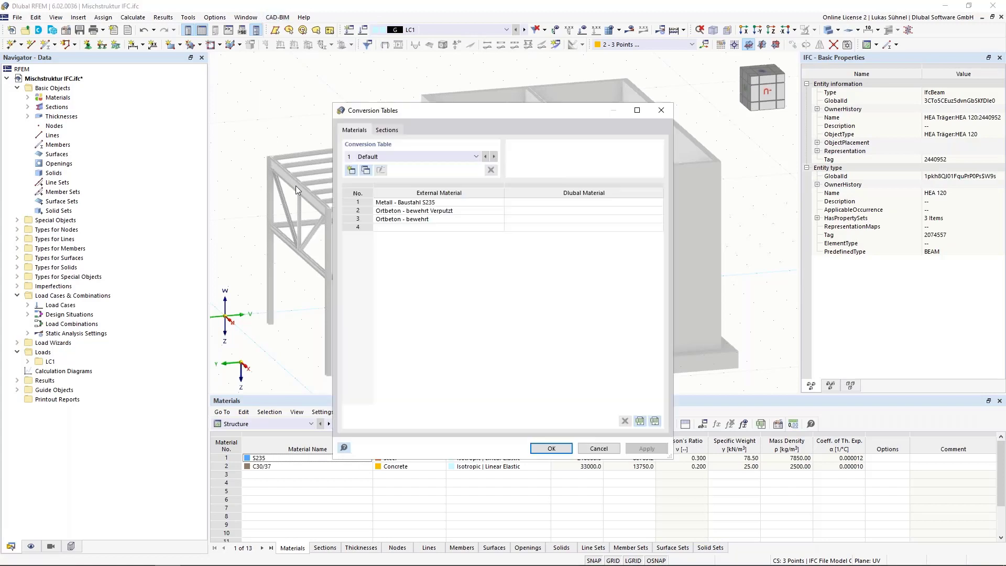
drag(463, 107, 587, 78)
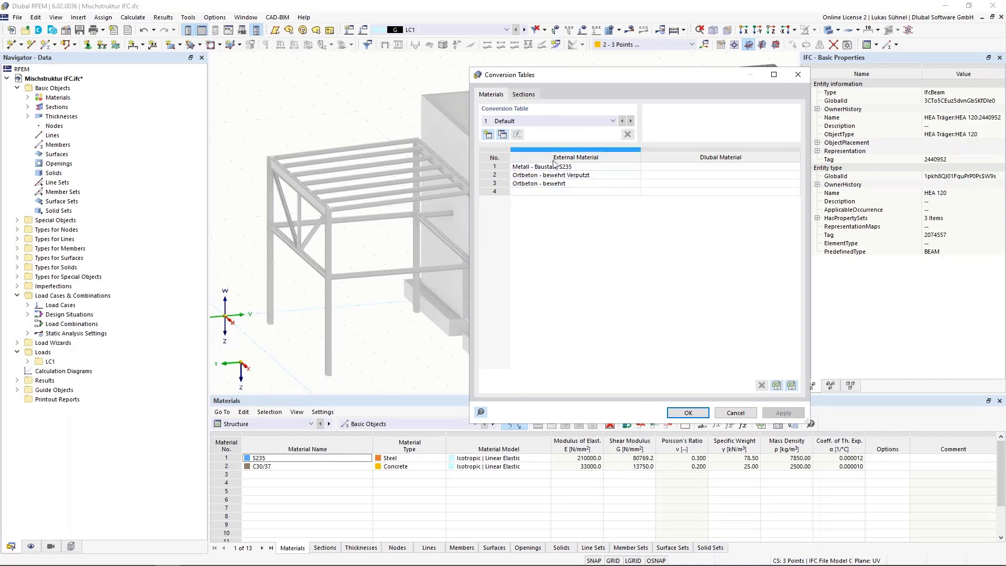
click(514, 95)
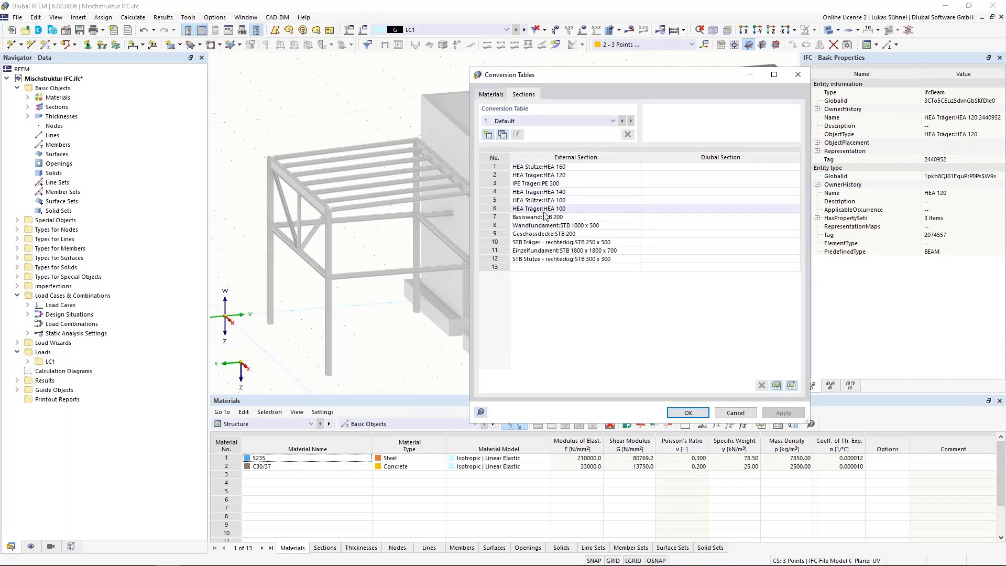
click(499, 96)
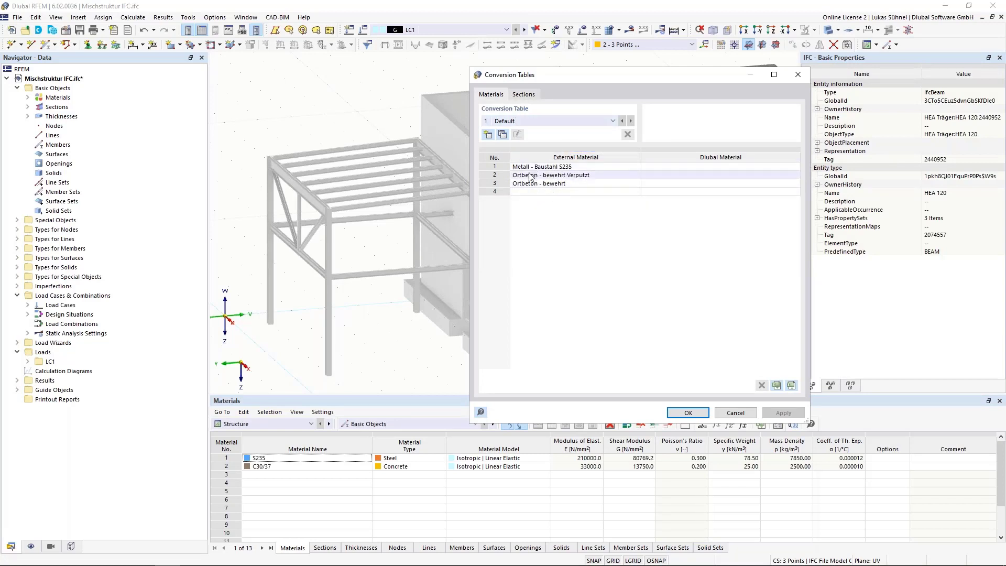
drag(540, 77, 483, 85)
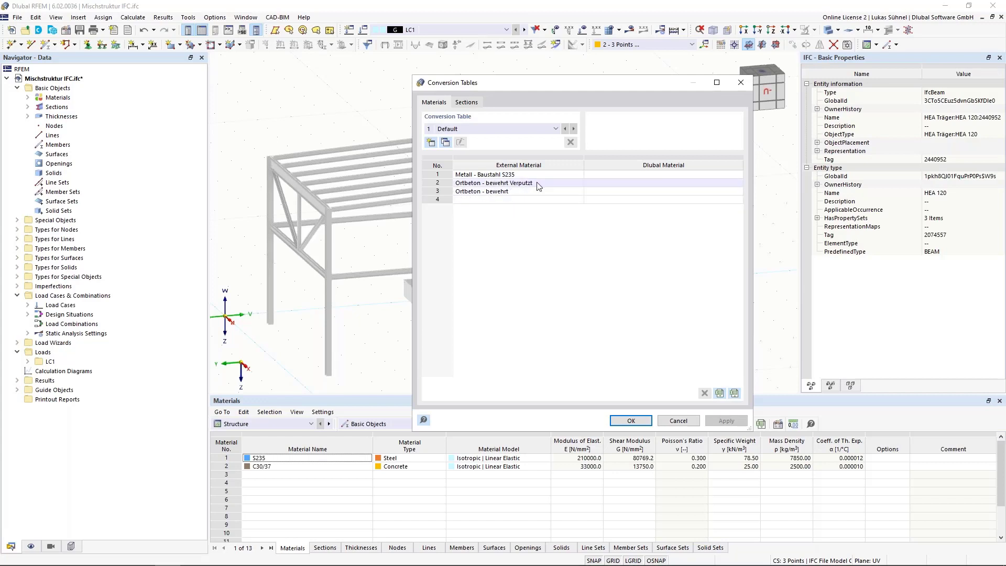
drag(543, 88, 574, 76)
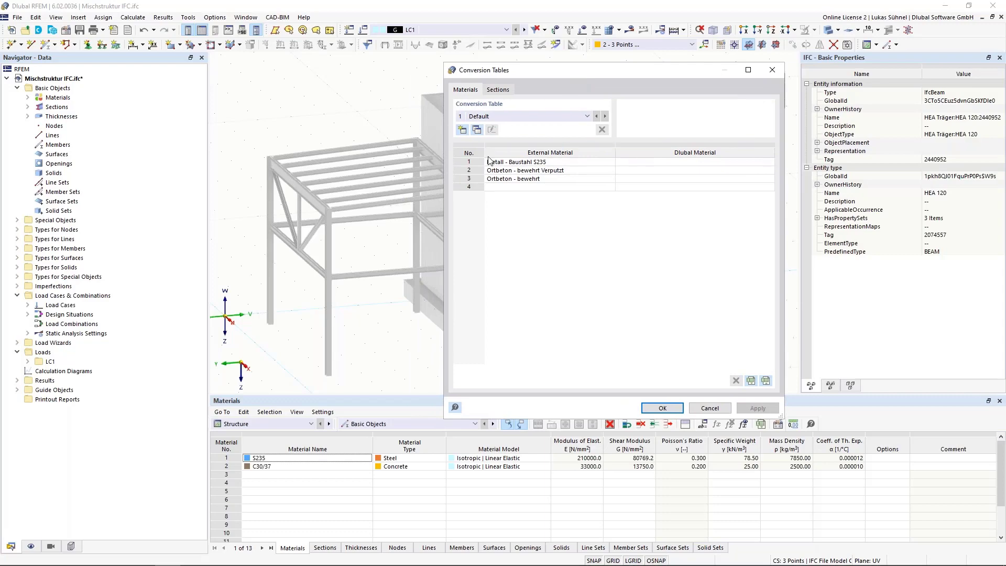
Map the external material Metall - Baustahl S235 to steel S235 (EN 1993-1-1:2005-05) from the material library.
click(771, 163)
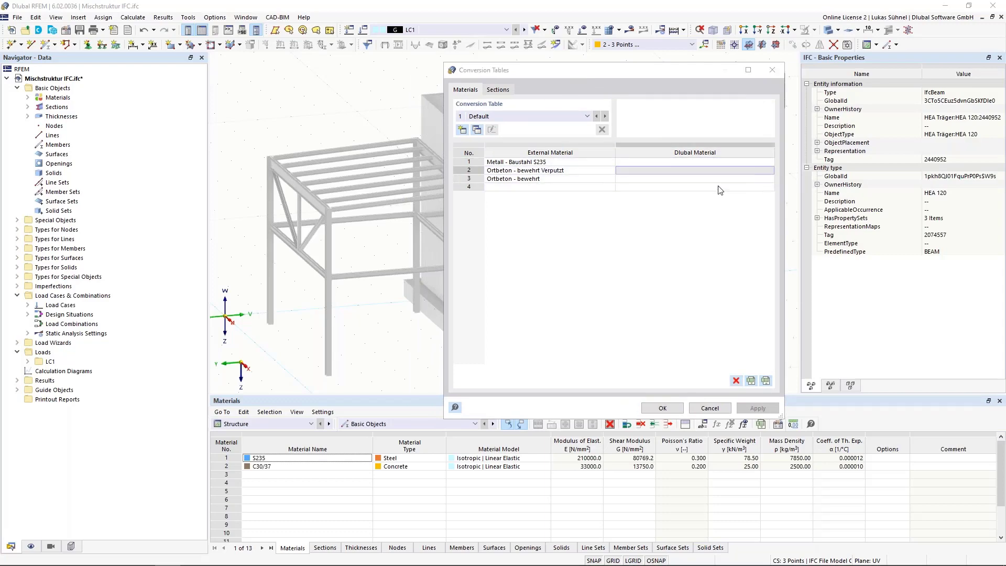
click(769, 163)
click(943, 455)
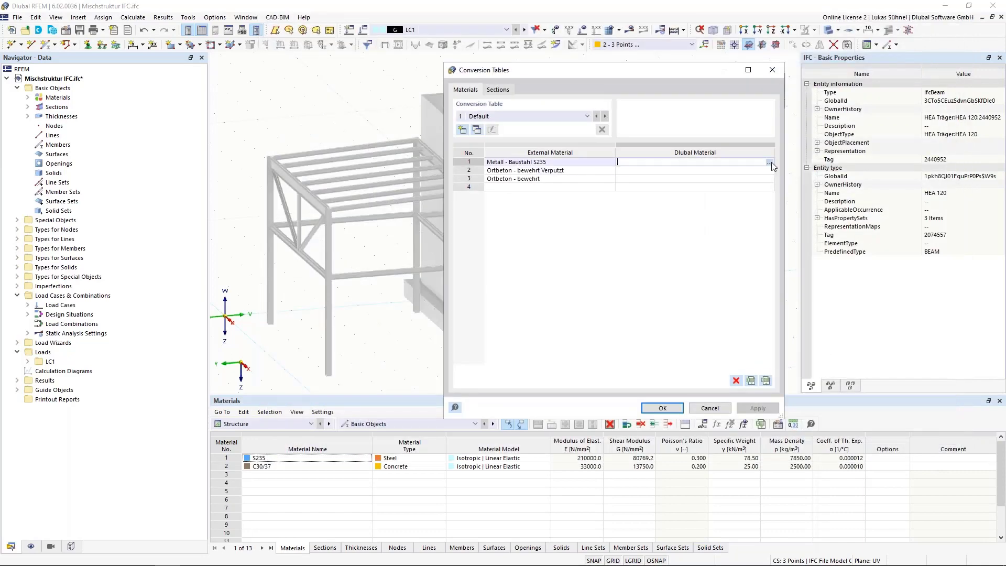
click(770, 162)
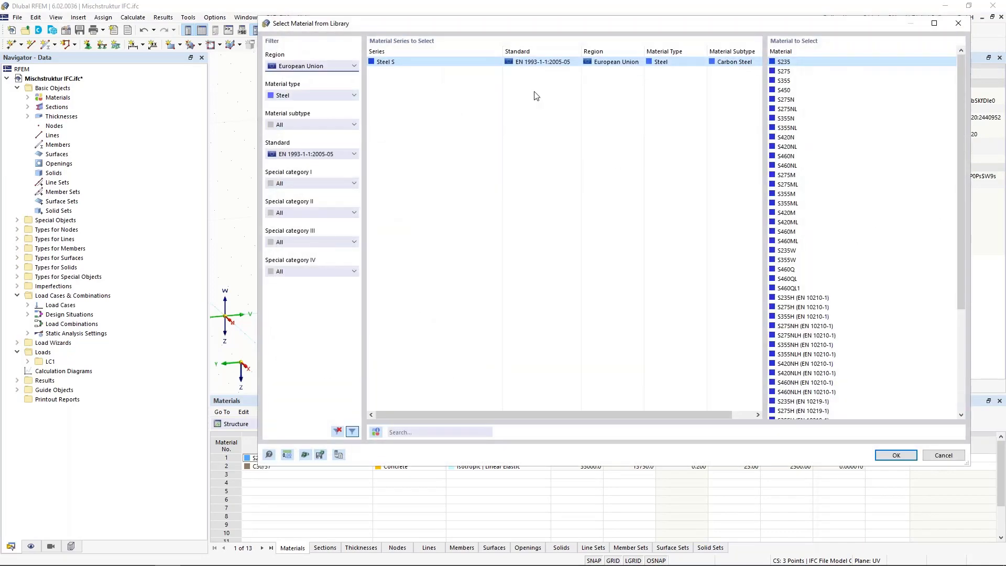
double_click(781, 62)
Map Ortbeton - bewehrt Verputzt to concrete C25/30 and Ortbeton - bewehrt to C30/37, both per EN 1992-1-1:2004/A1:2014.
click(661, 171)
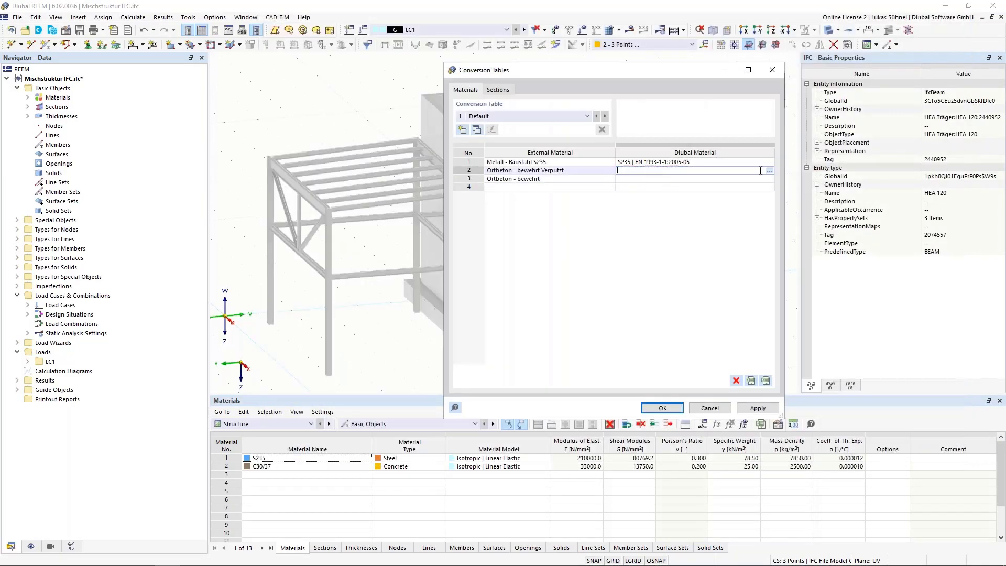
click(769, 171)
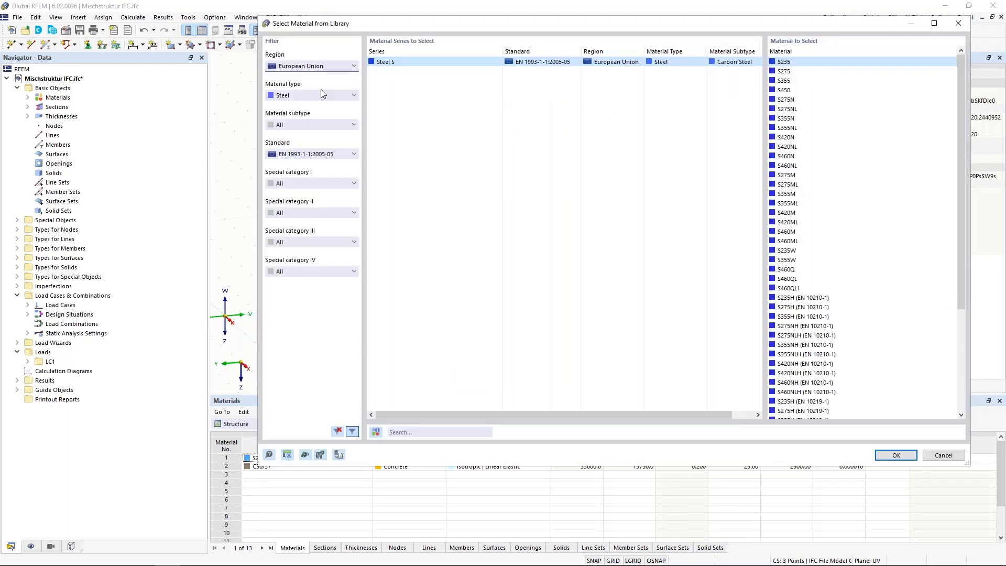
click(312, 96)
click(293, 118)
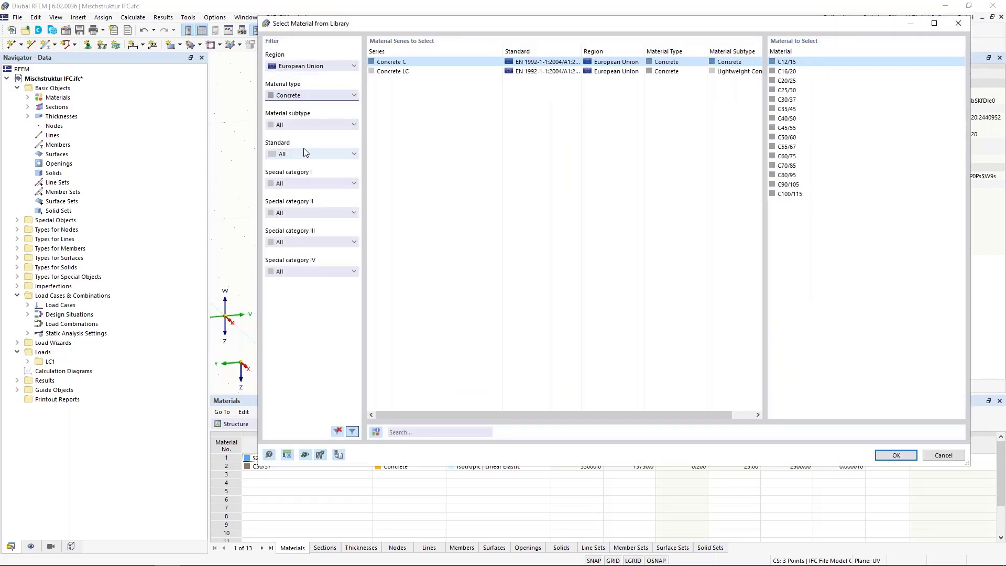
double_click(835, 99)
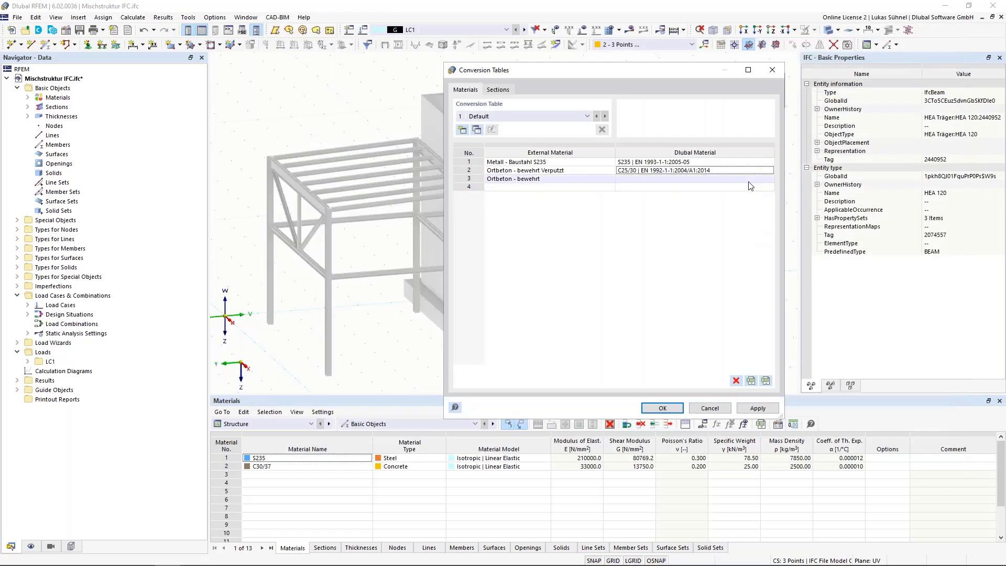
click(771, 178)
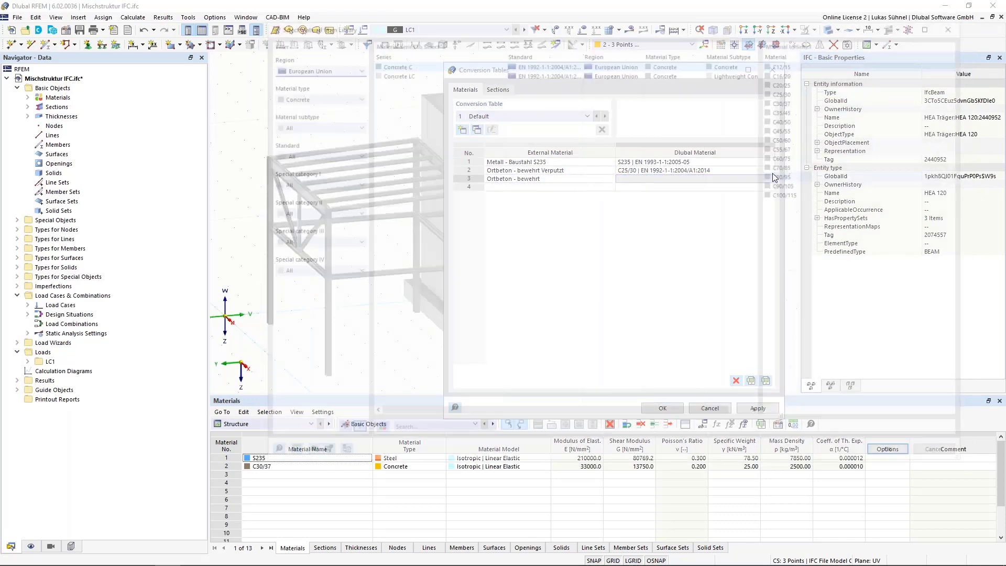
double_click(793, 99)
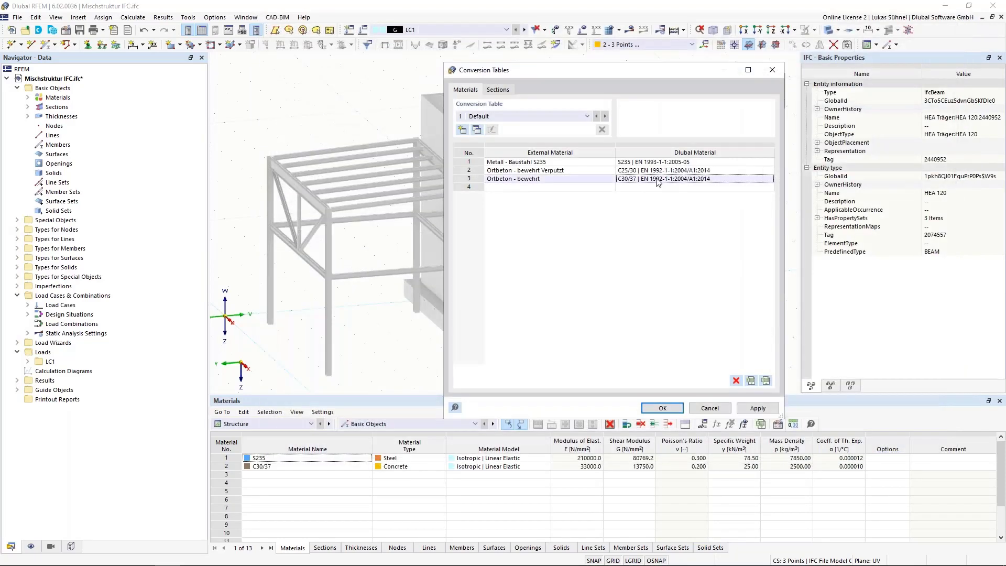
For the external section HEA Stütze:HEA 160, choose the standardized HEA series per Euronorm 53-62; DIN 1025-3 (SZS) from the section library.
click(498, 90)
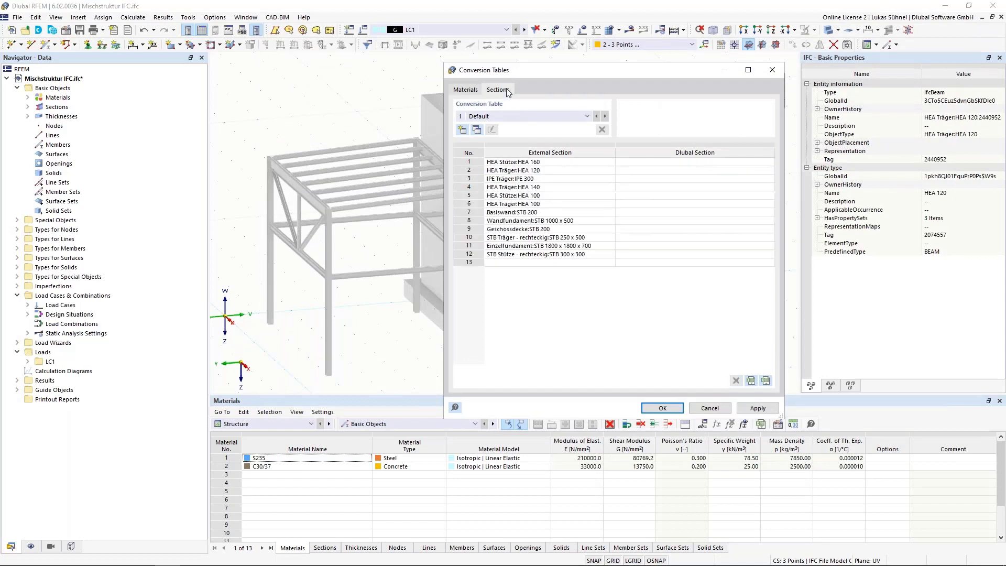
drag(455, 68, 366, 80)
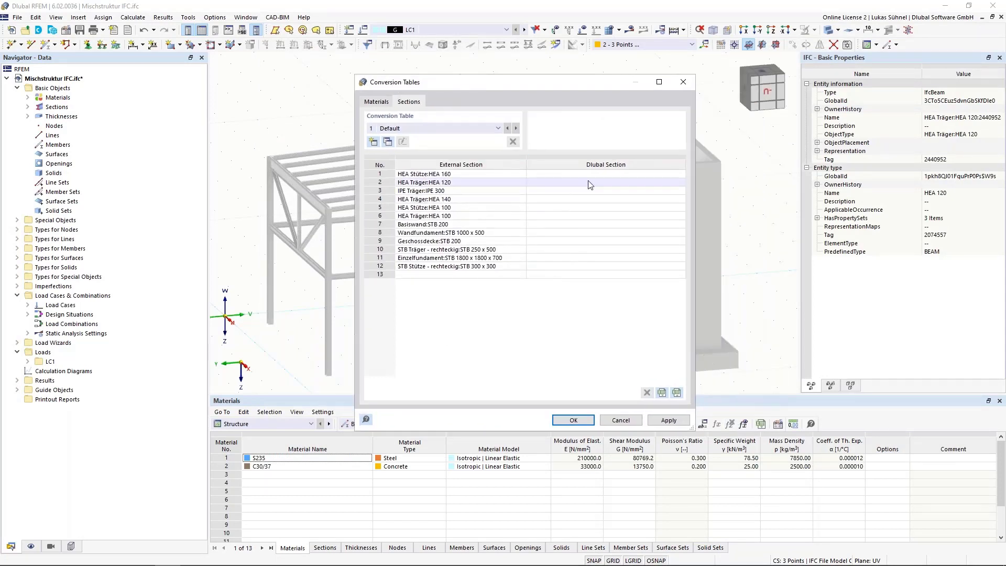
click(645, 173)
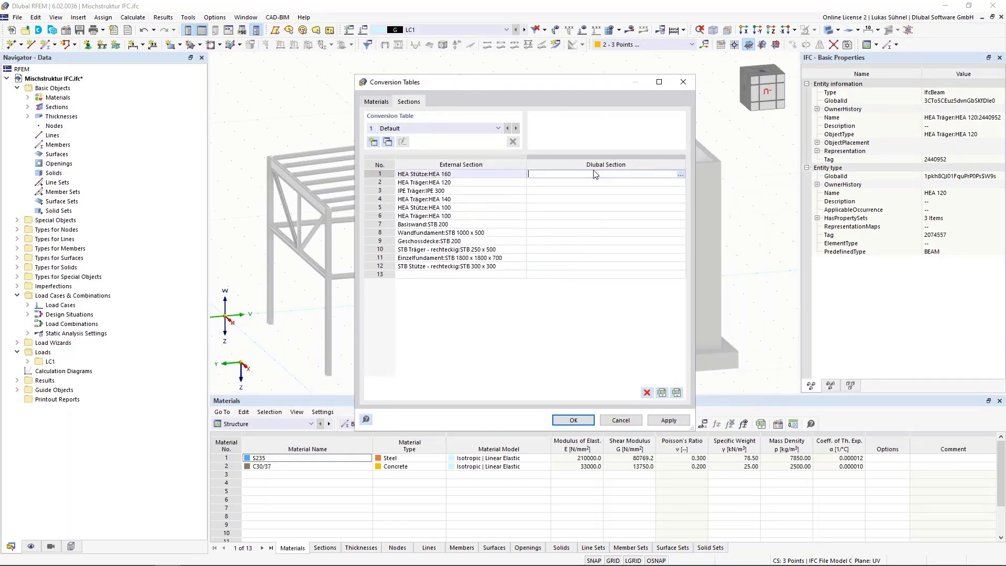
click(681, 174)
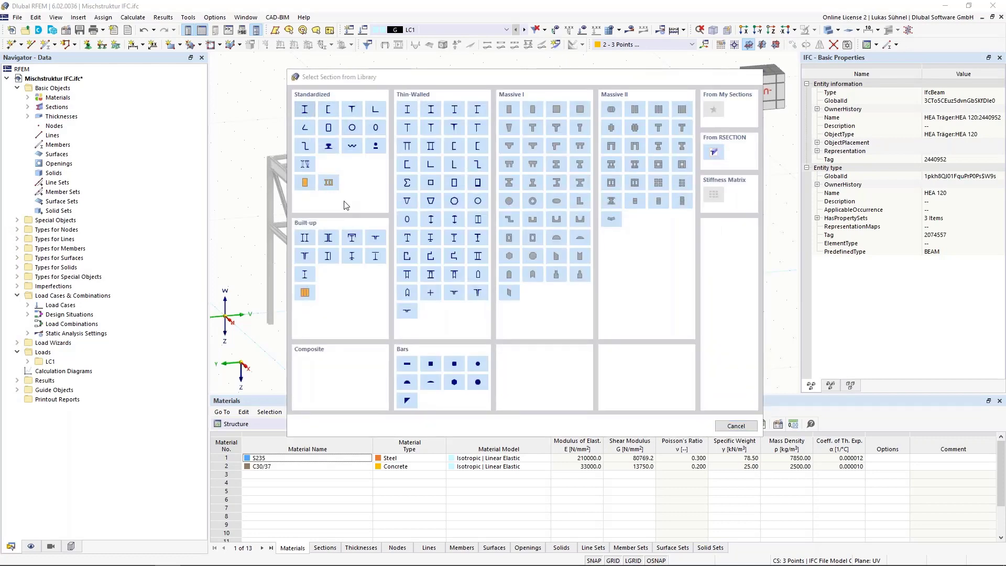
click(305, 109)
click(262, 83)
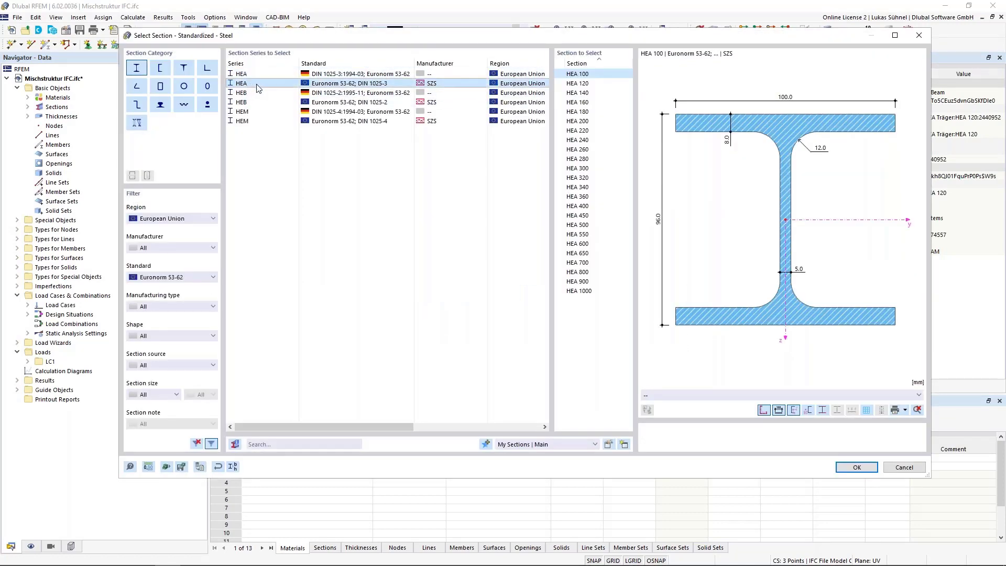
Map HEA Stütze:HEA 160 to the Euronorm 53-62 section HEA 160 and copy that entry to the other four HEA rows.
click(584, 102)
click(852, 466)
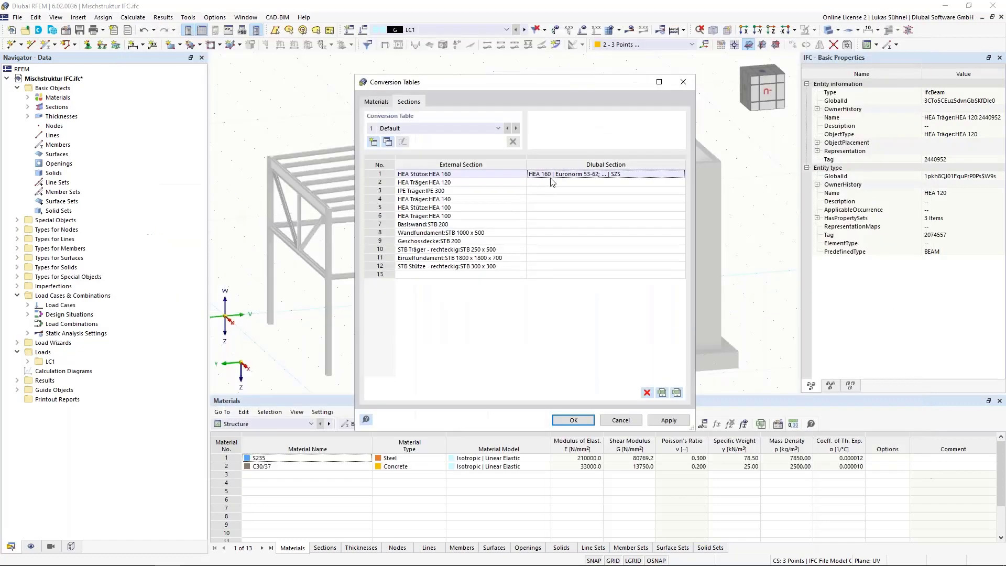
key(ctrl+c)
click(546, 184)
key(ctrl+v)
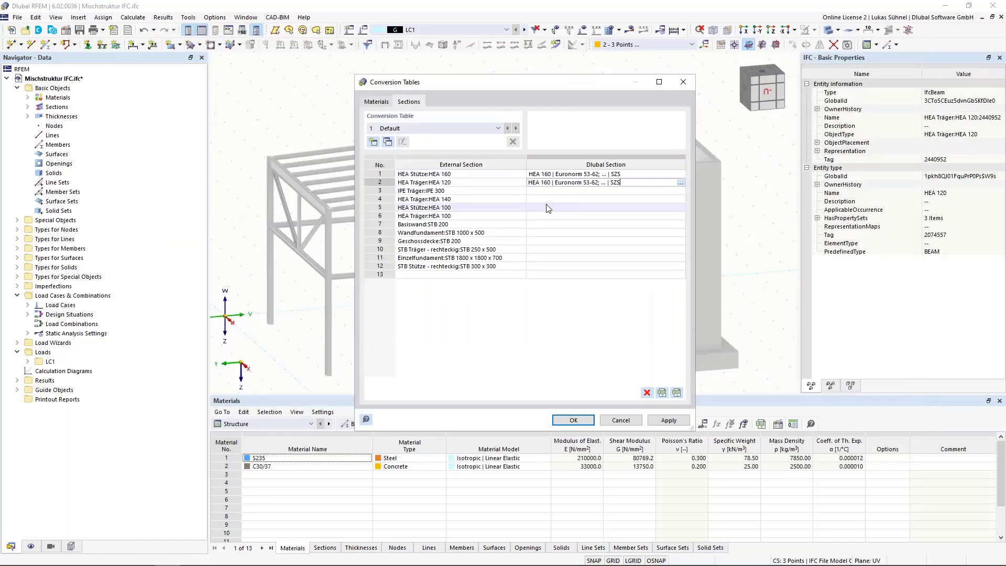
click(548, 200)
key(ctrl+v)
click(547, 208)
key(ctrl+v)
click(539, 217)
key(ctrl+v)
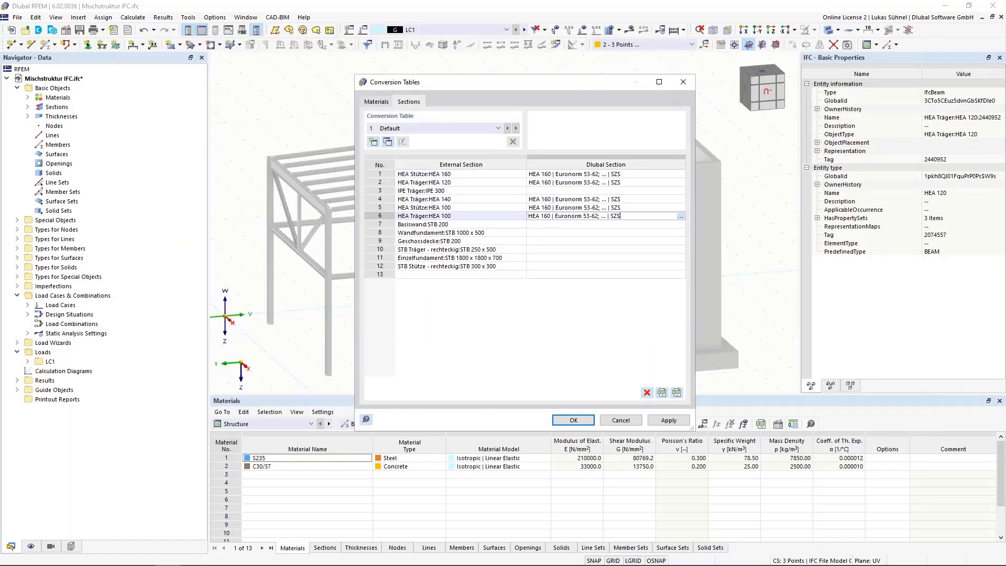
Adapt the copied Dlubal sections to their external names: HEA 120, HEA 140, and HEA 100 for both HEA 100 rows.
click(548, 183)
drag(544, 183, 547, 209)
text(2)
click(547, 200)
click(547, 200)
text(4)
click(547, 208)
click(548, 208)
text(10)
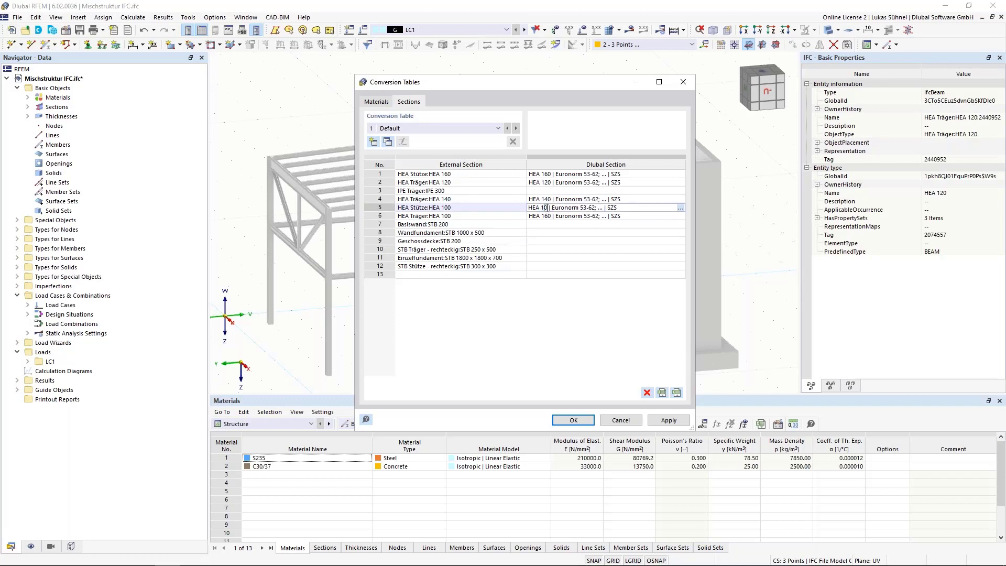
click(545, 217)
click(545, 216)
drag(541, 216, 546, 216)
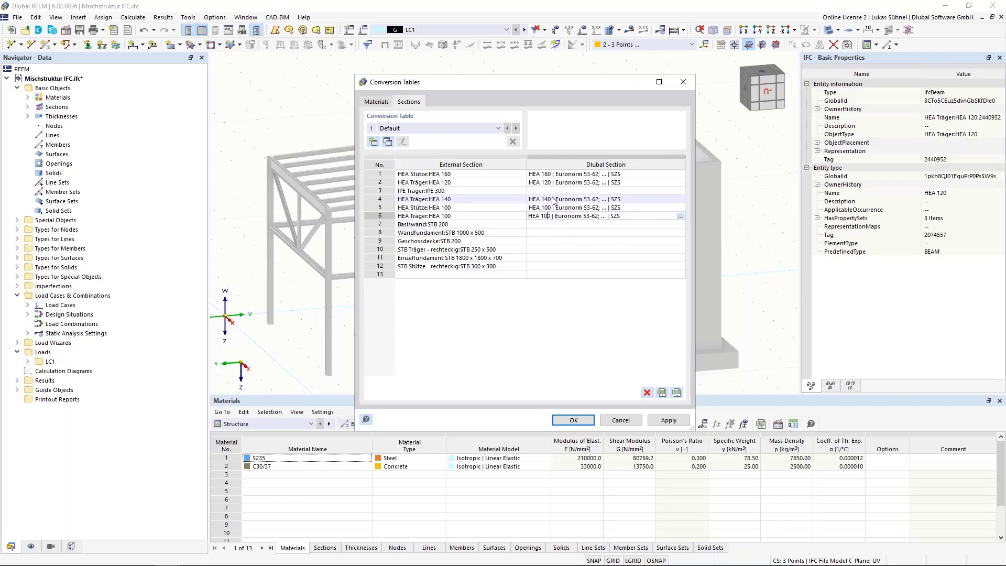
Assign the Euronorm 19-57 section IPE 300 to IPE Träger:IPE 300 and accept the conversion tables.
click(603, 190)
click(680, 190)
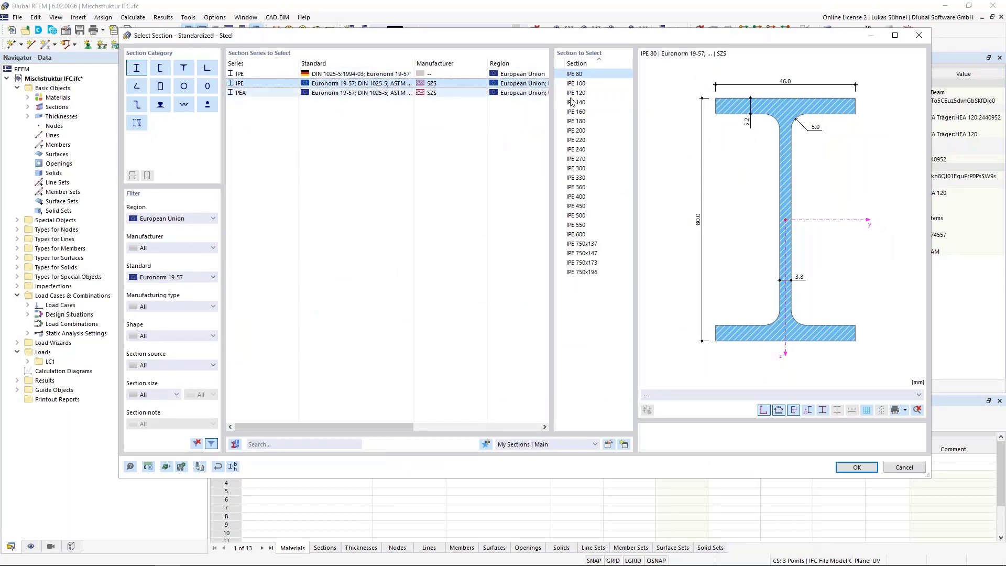
click(576, 168)
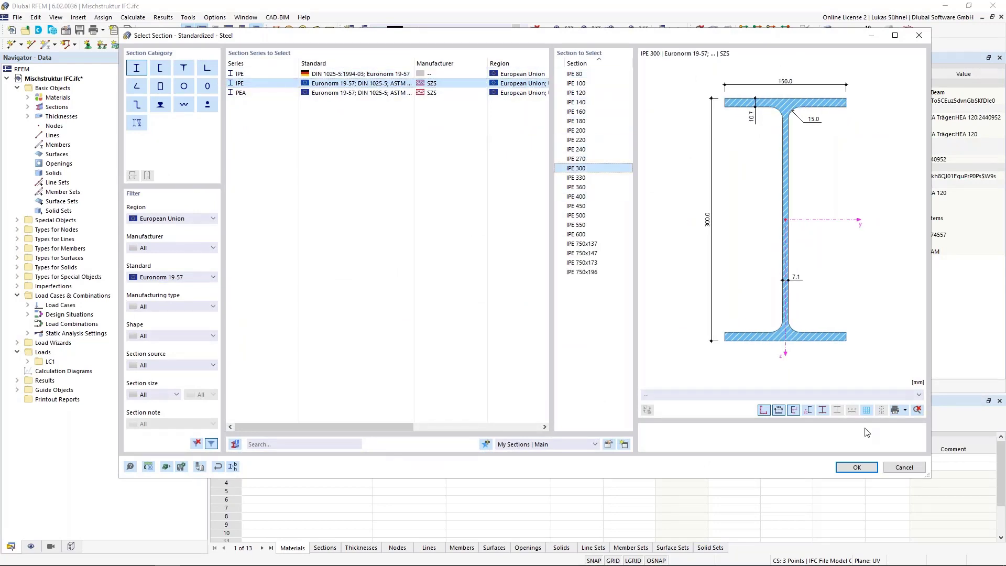
click(857, 467)
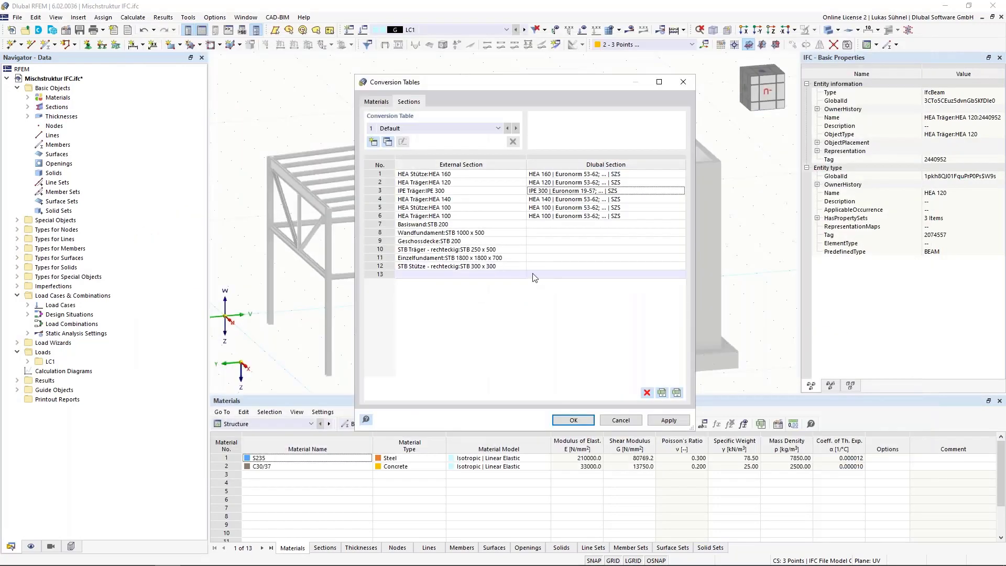
double_click(451, 250)
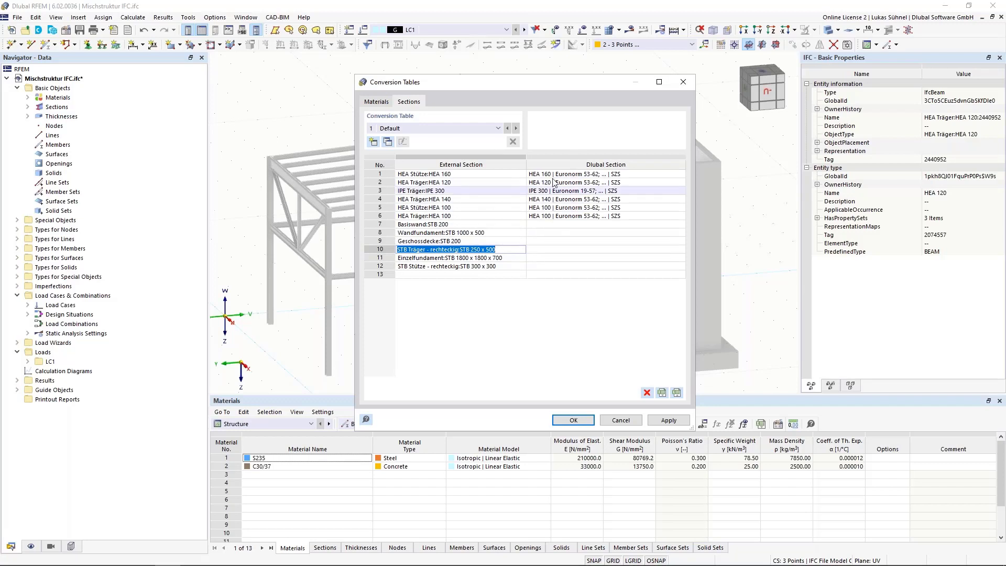
click(574, 422)
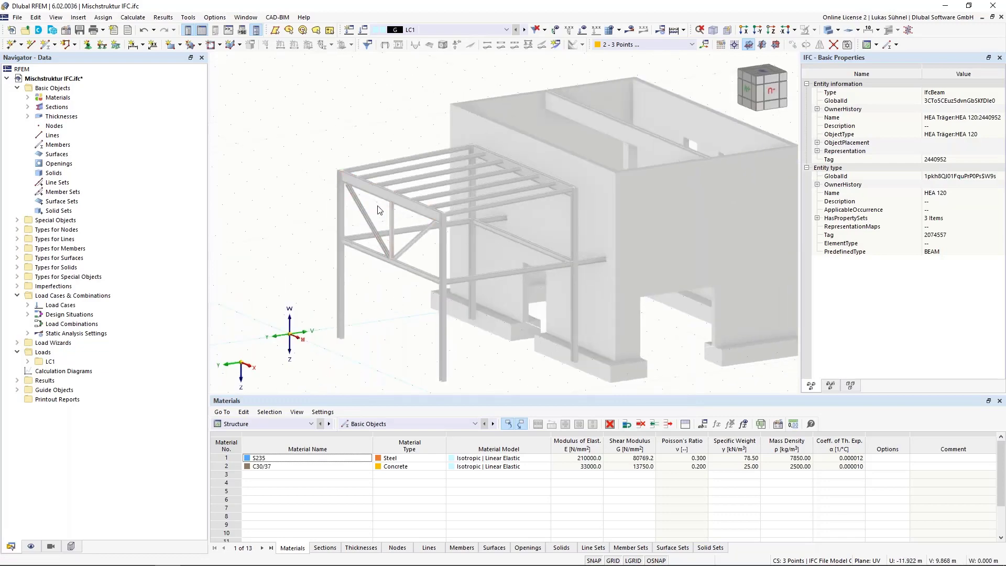
Convert the IPE 300 IFC beam at the front of the steel frame's roof into a straight member.
right_click(372, 174)
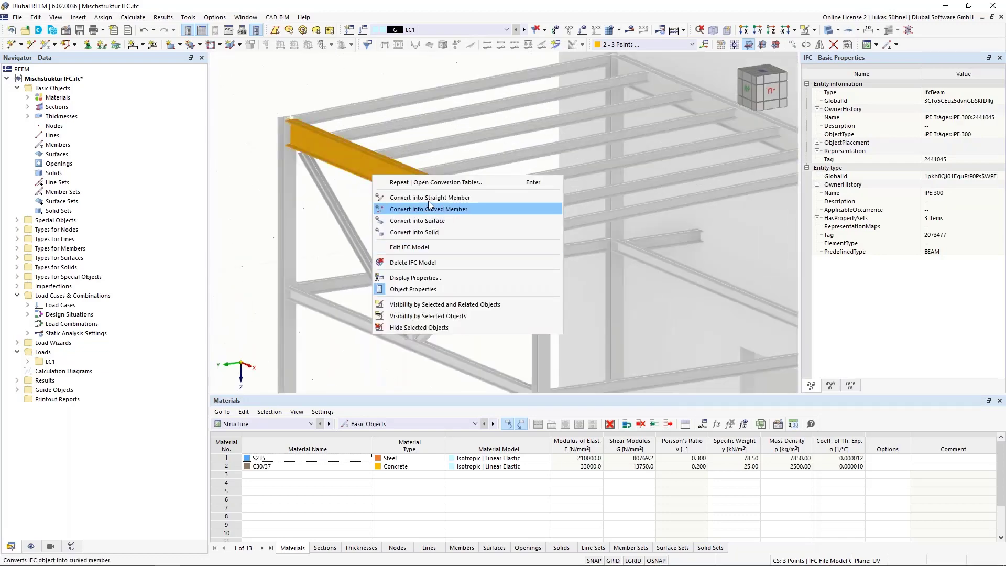
click(373, 198)
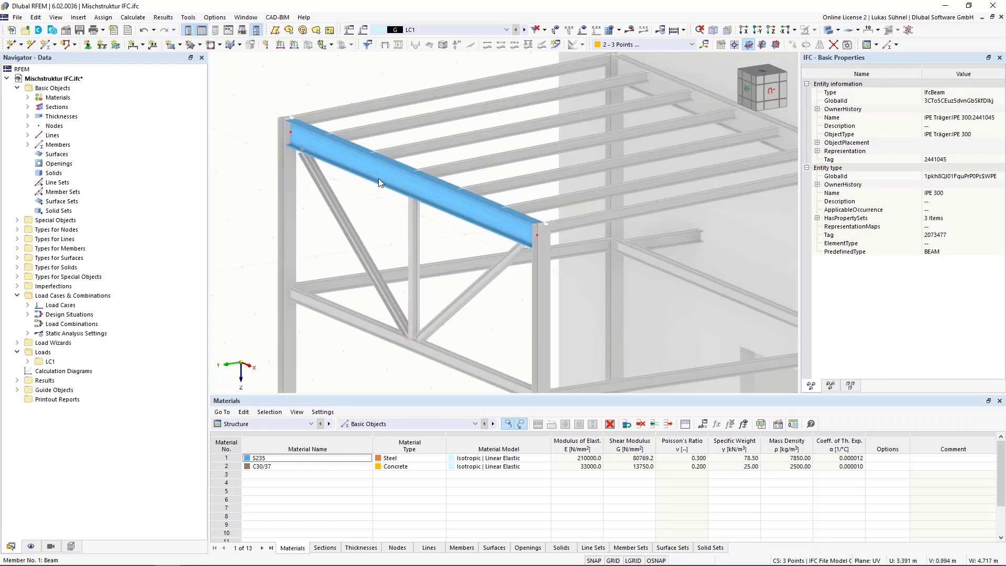
click(382, 220)
Select the whole steel frame in side view and convert its IFC model objects into straight members.
scroll(380, 225, down, 5)
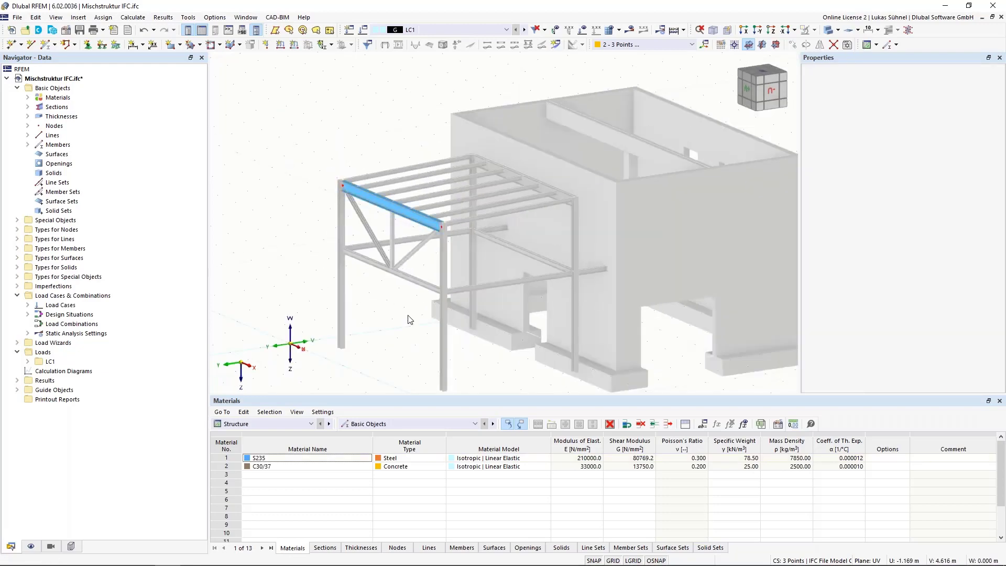
ctrl+middle_drag(408, 316, 328, 284)
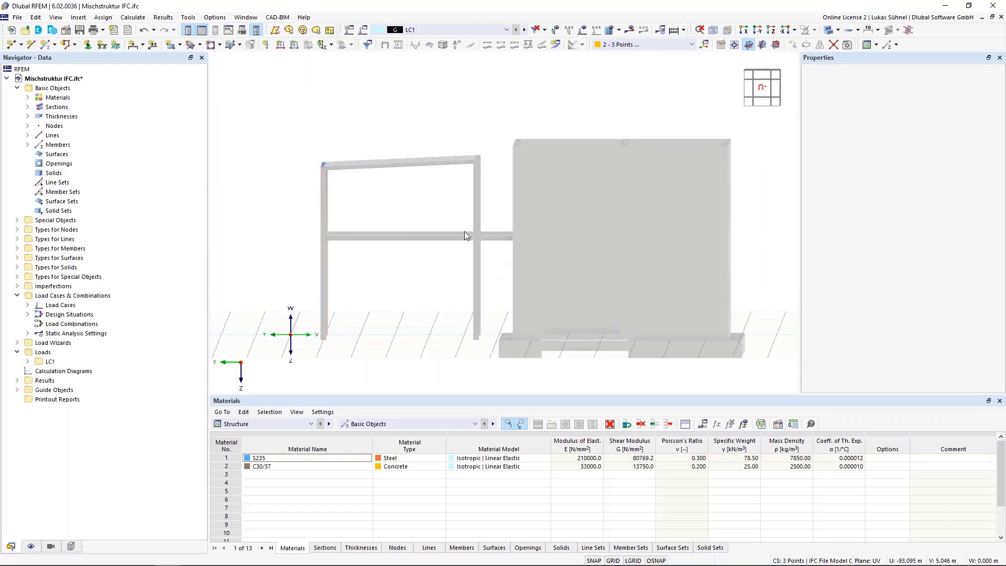
drag(495, 265, 308, 133)
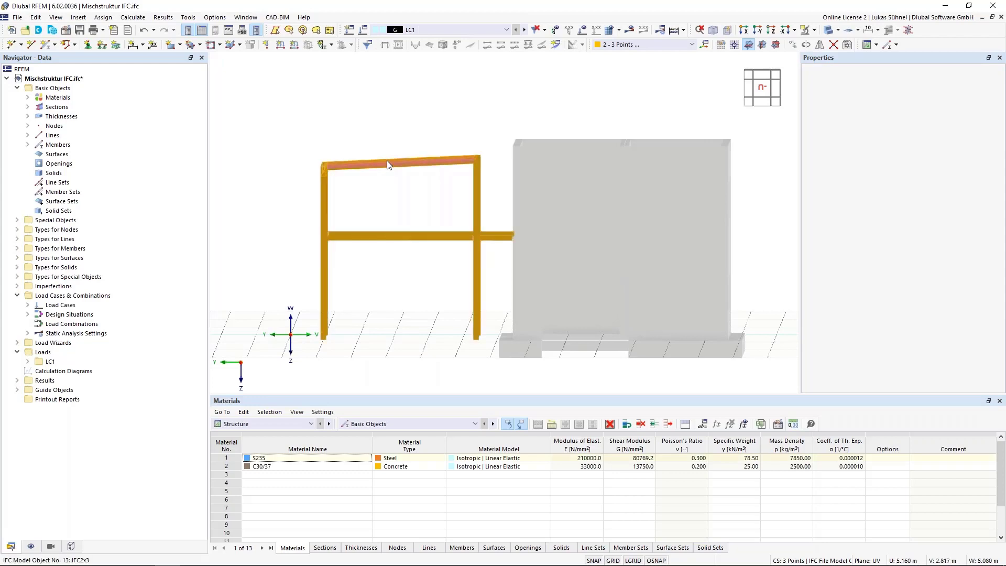
right_click(388, 164)
mouse_move(462, 222)
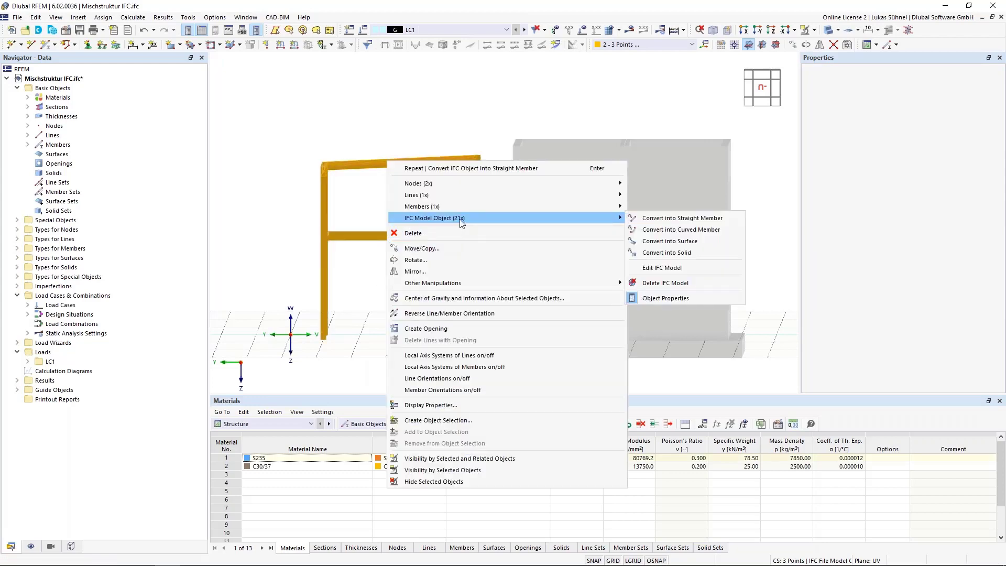
click(676, 218)
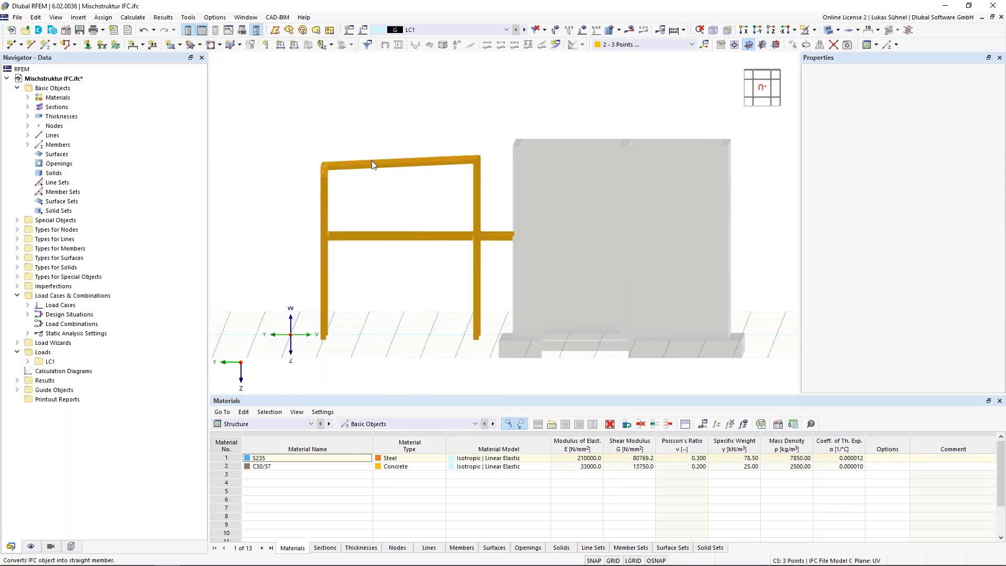
Show the converted frame as a wireframe and examine how the member ends meet at the roof corner.
ctrl+middle_drag(288, 124, 377, 159)
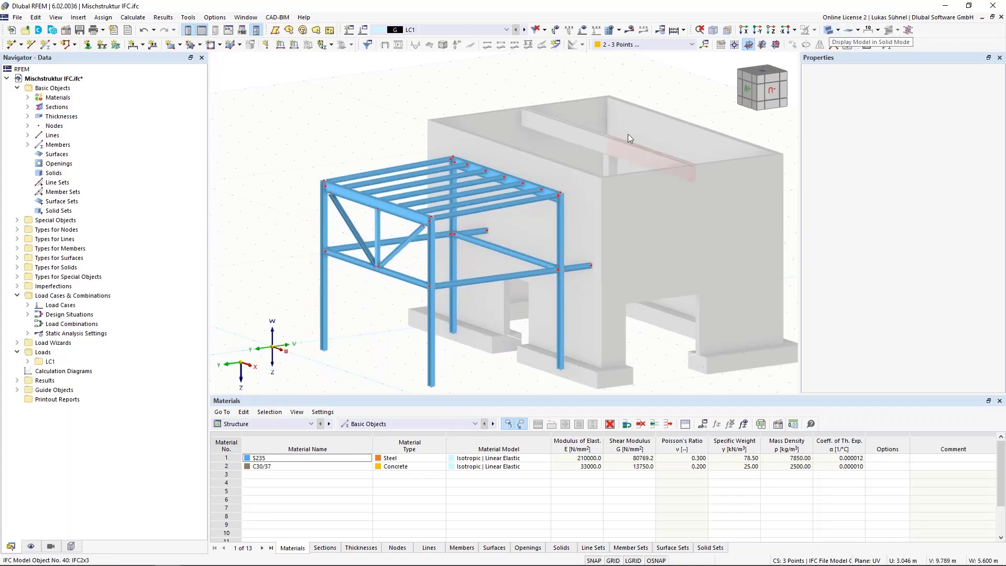
ctrl+middle_drag(628, 134, 616, 96)
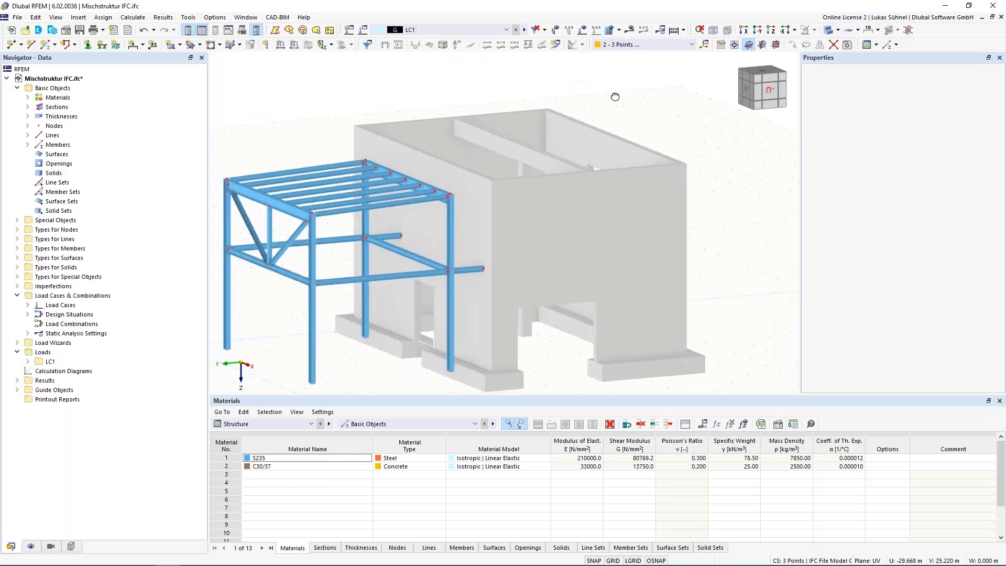
middle_drag(393, 126, 528, 128)
ctrl+middle_drag(340, 100, 364, 99)
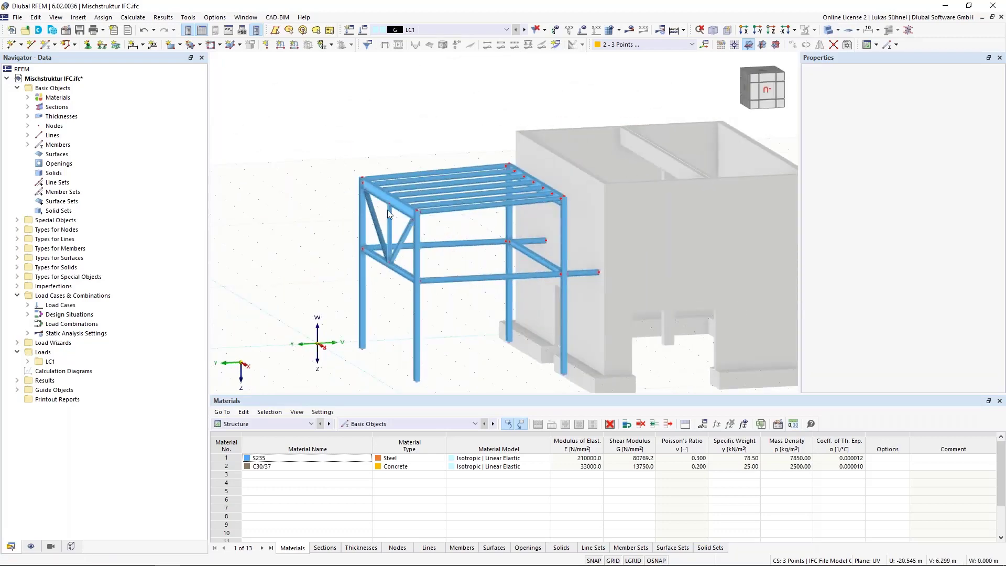
click(827, 32)
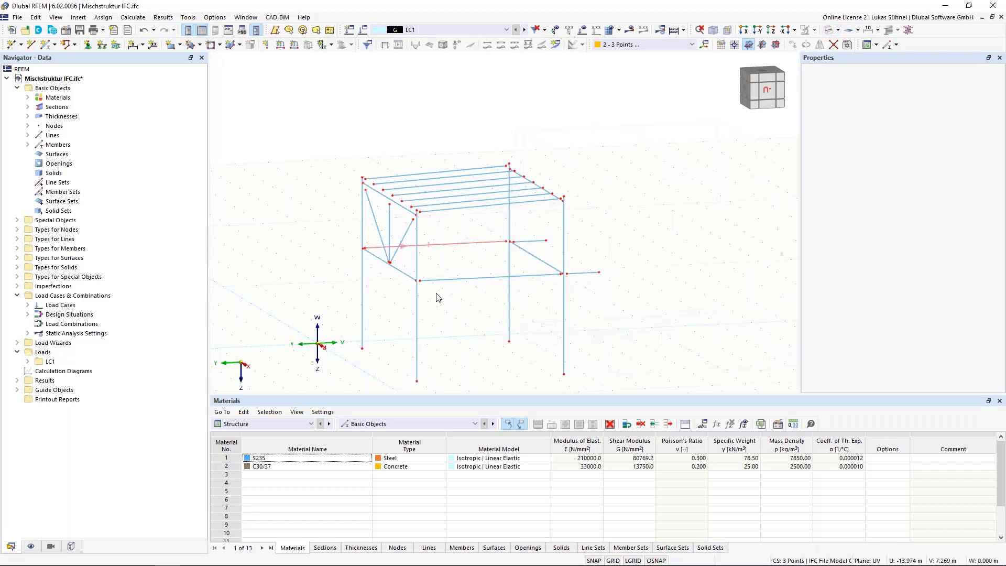
scroll(374, 216, up, 6)
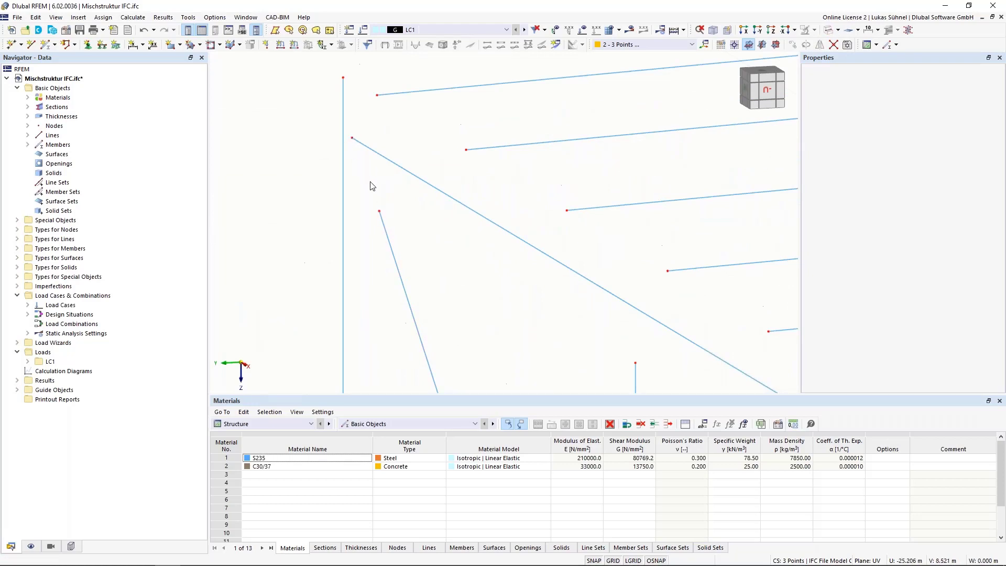
scroll(371, 186, down, 4)
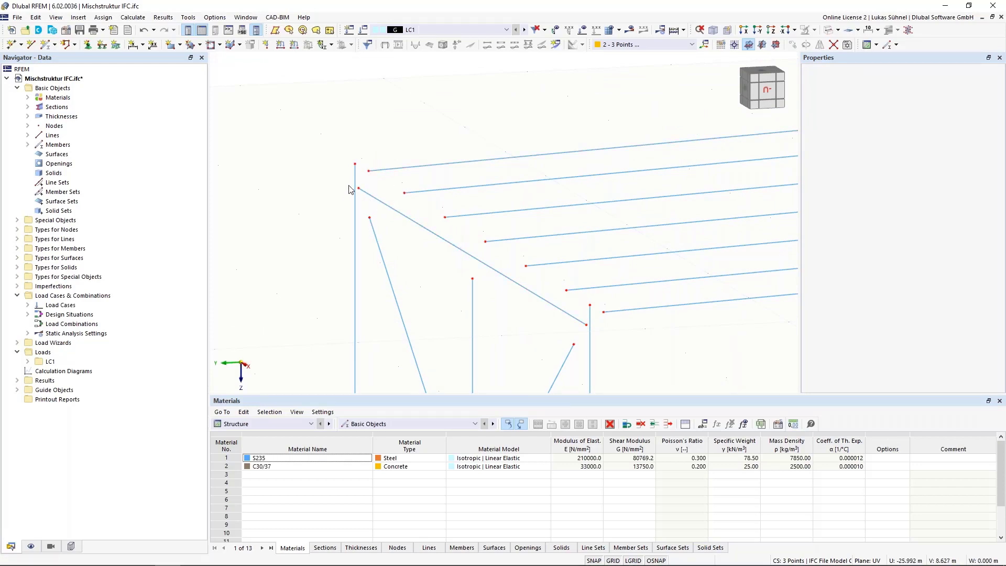
scroll(350, 190, up, 2)
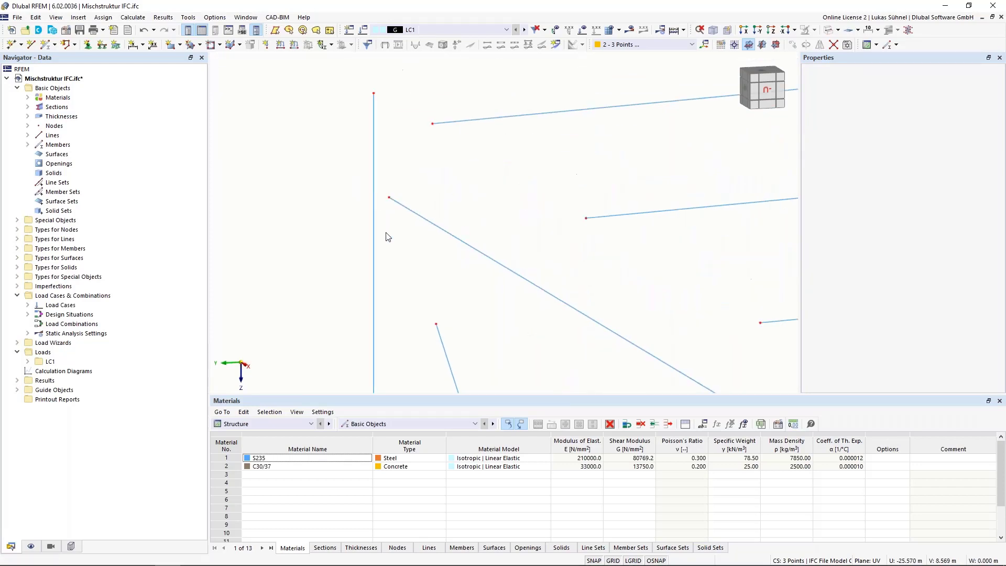
scroll(388, 238, down, 3)
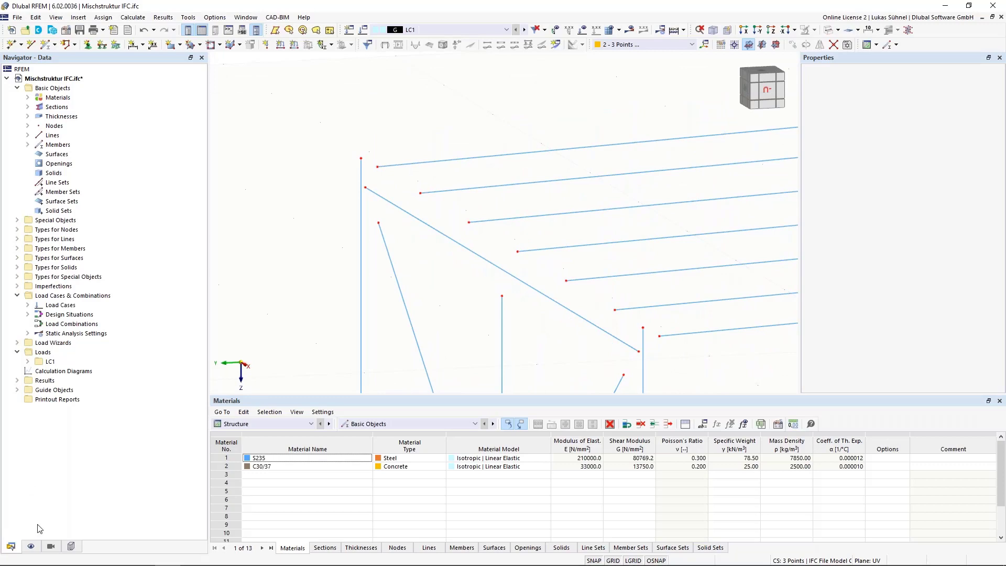
Hide the members and show all objects of the 2018_01 IFC model.
click(33, 547)
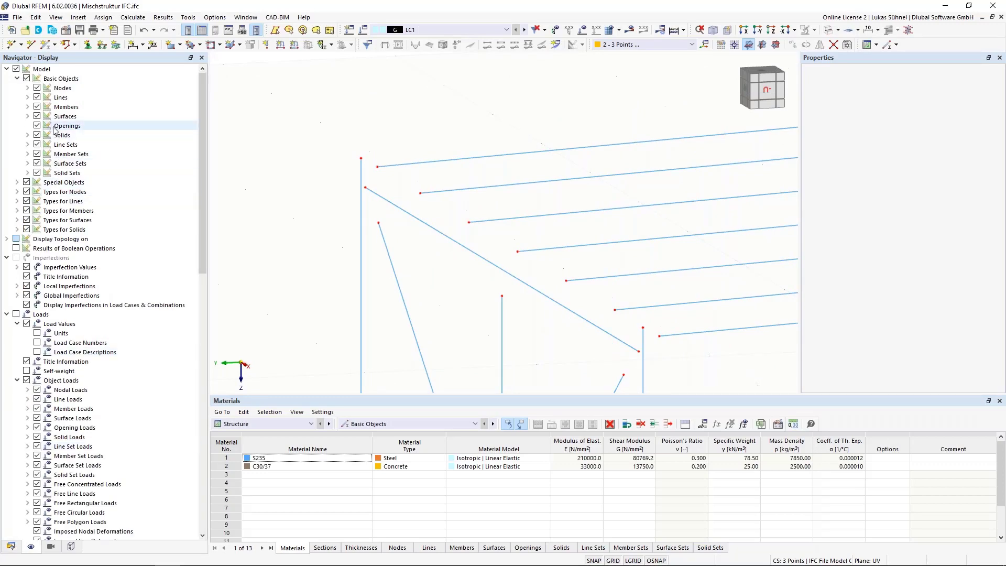
click(37, 108)
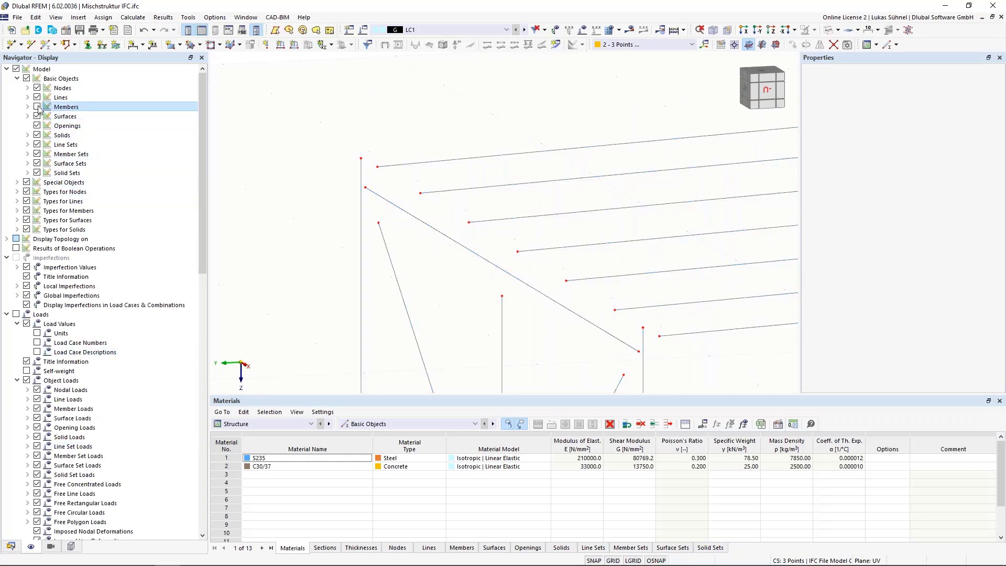
click(72, 546)
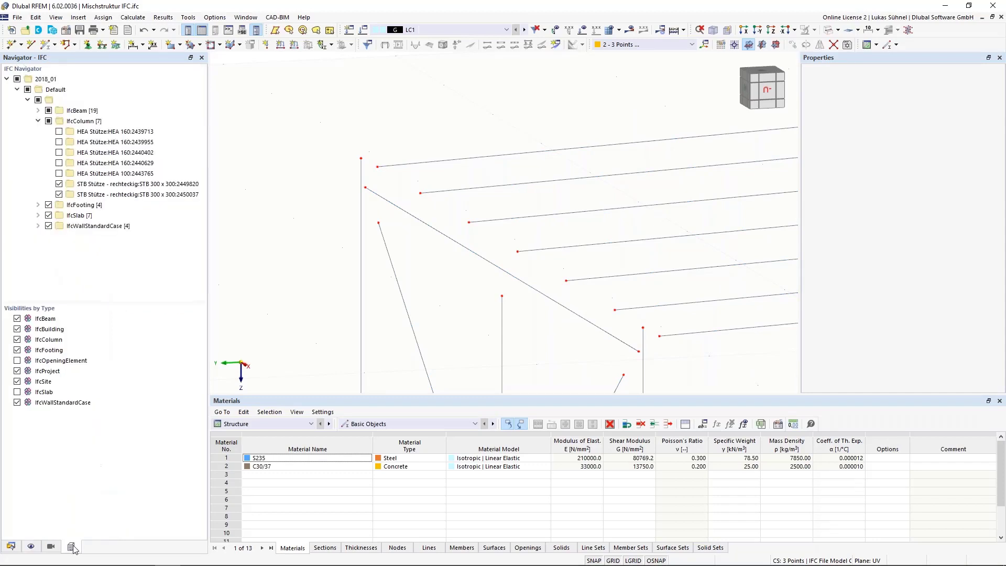
click(17, 80)
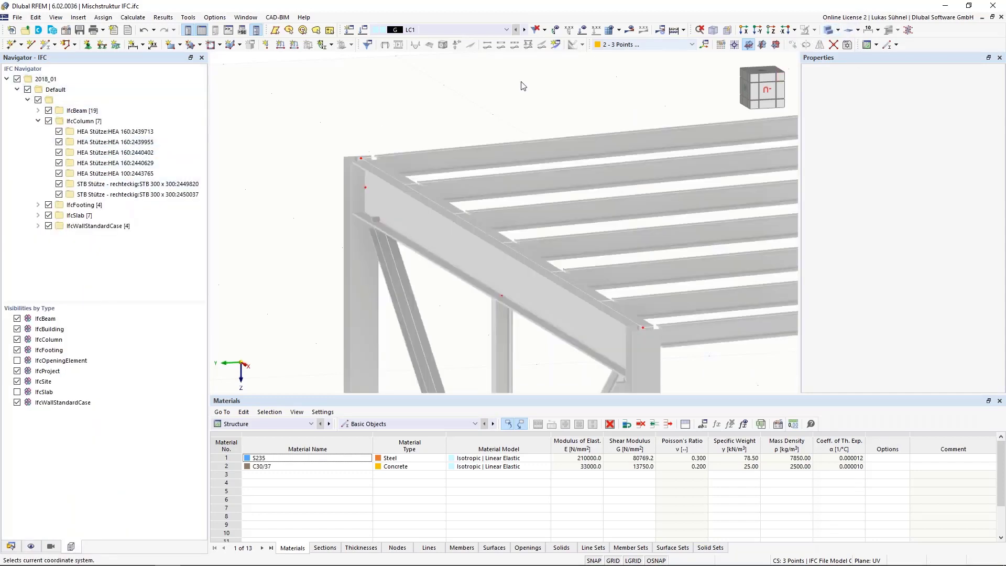
Examine the IFC beam-to-column connection at the roof corner against the nodes and lines of the converted frame.
scroll(534, 160, up, 4)
ctrl+middle_drag(534, 160, 435, 164)
scroll(687, 99, down, 5)
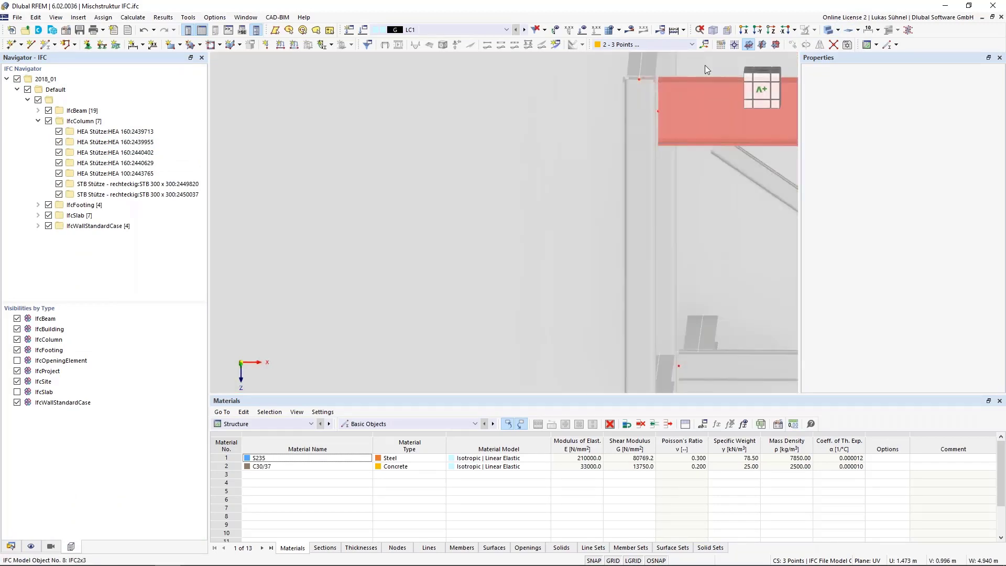
scroll(702, 73, up, 5)
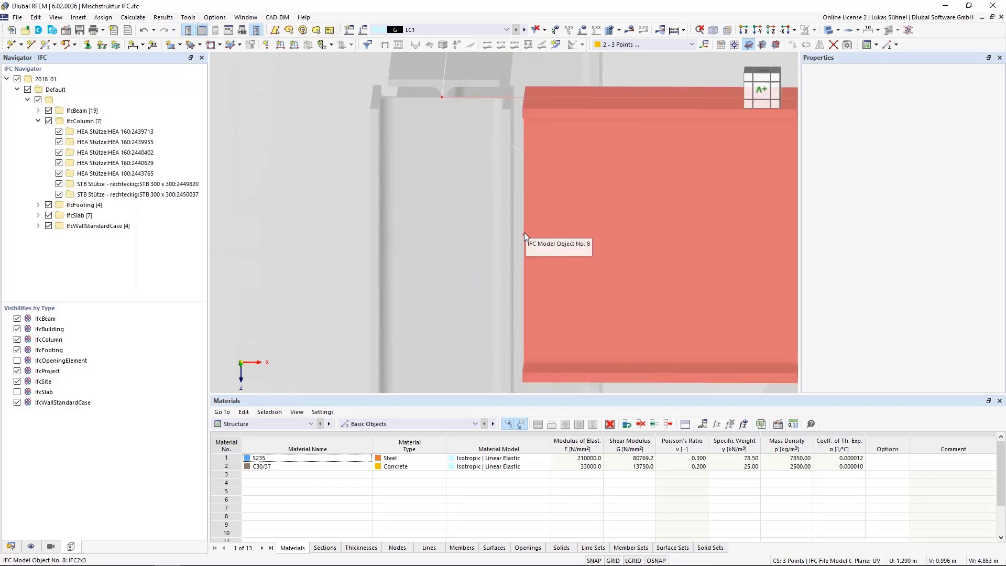
scroll(527, 231, down, 3)
scroll(525, 226, down, 6)
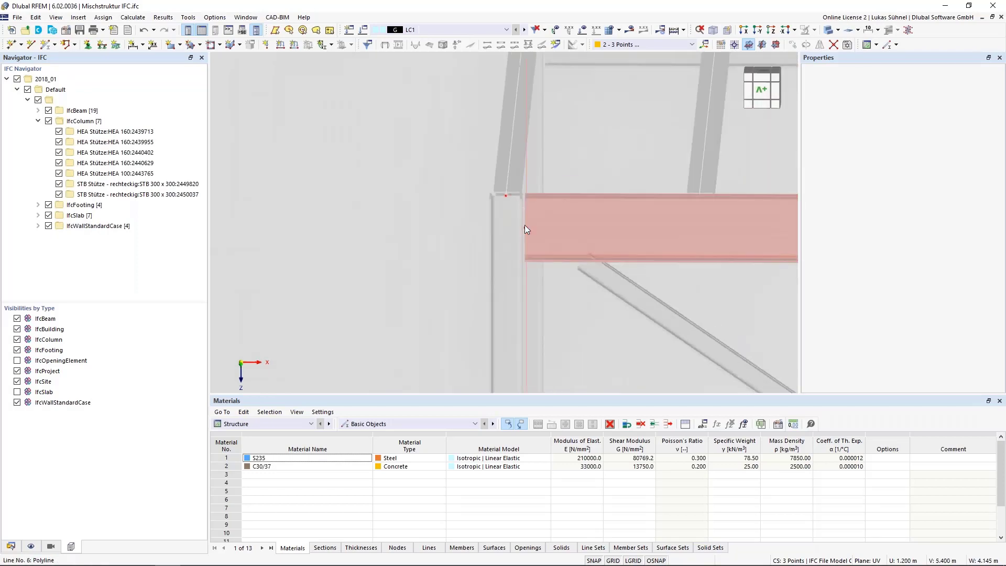
ctrl+middle_drag(676, 130, 386, 218)
scroll(374, 329, up, 4)
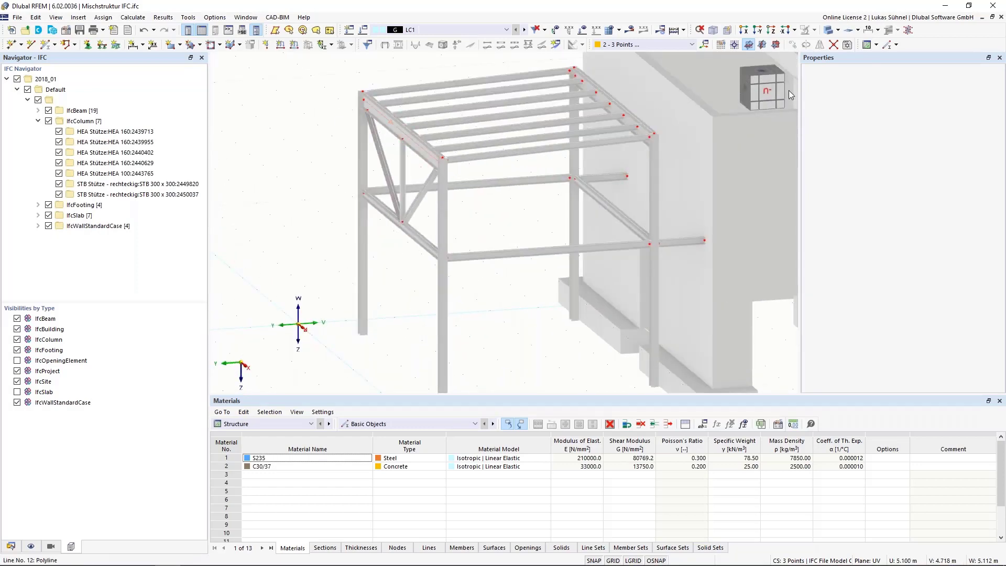
Hide all objects of the 2018_01 IFC model and show the members again as a wireframe.
click(17, 79)
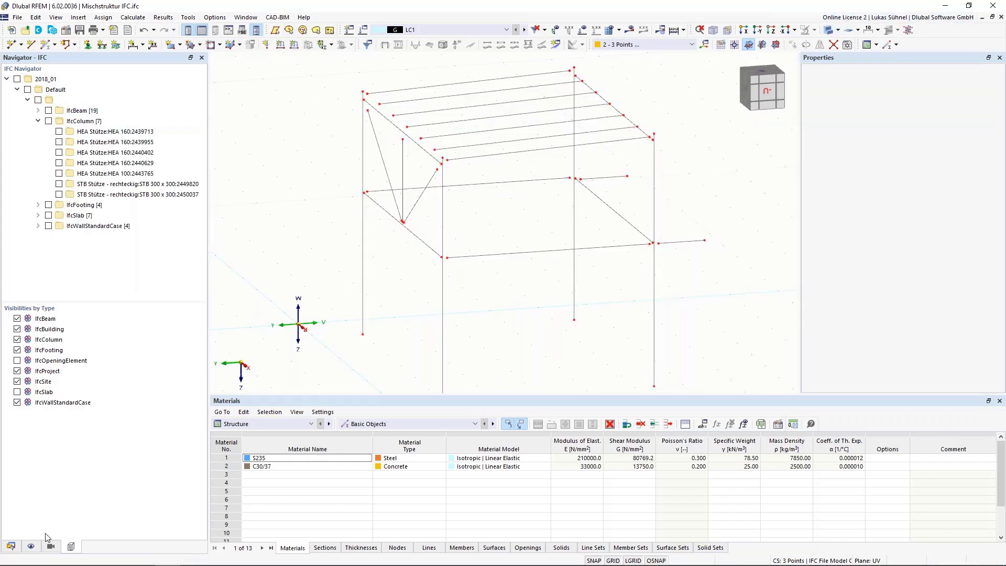
click(31, 546)
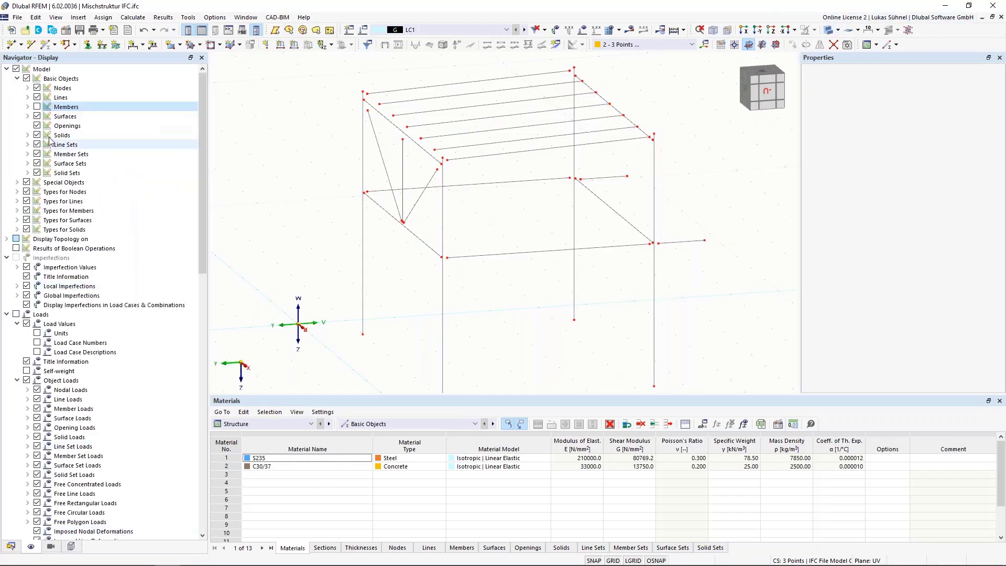
click(37, 107)
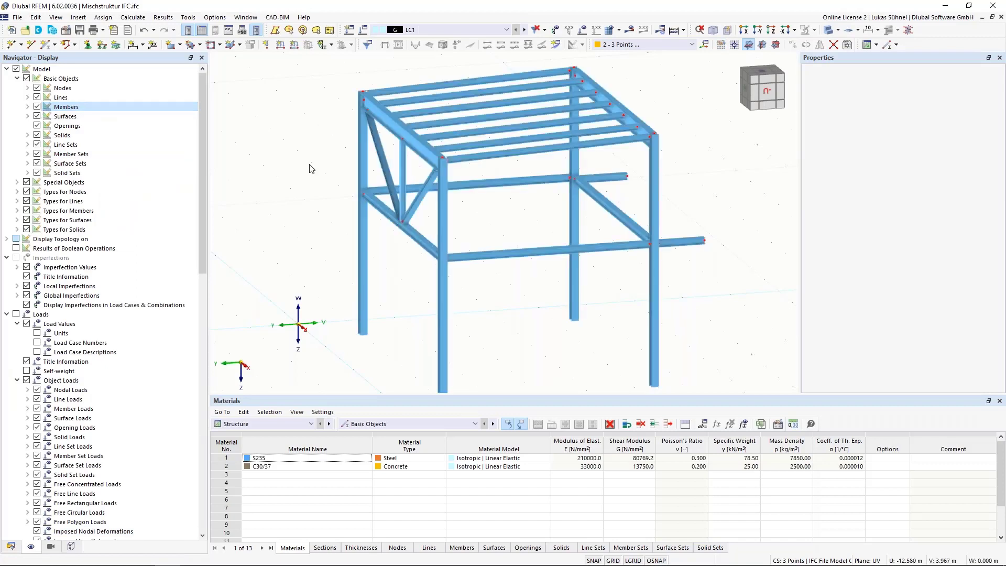
click(832, 30)
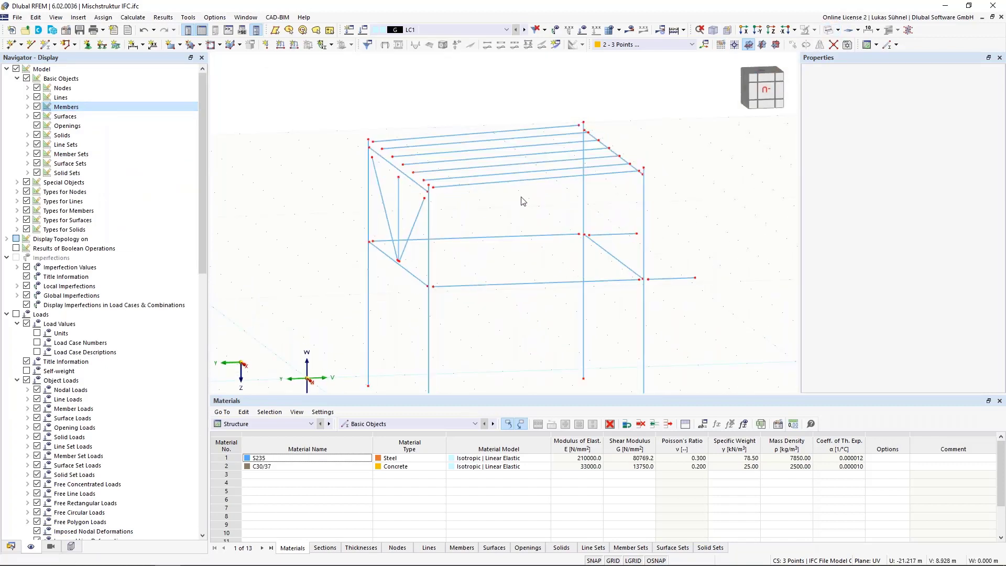
Extend the truss post, the mid-height horizontal beams and the two sloped roof edge beams at both ends to the next member or line.
ctrl+middle_drag(328, 225, 372, 189)
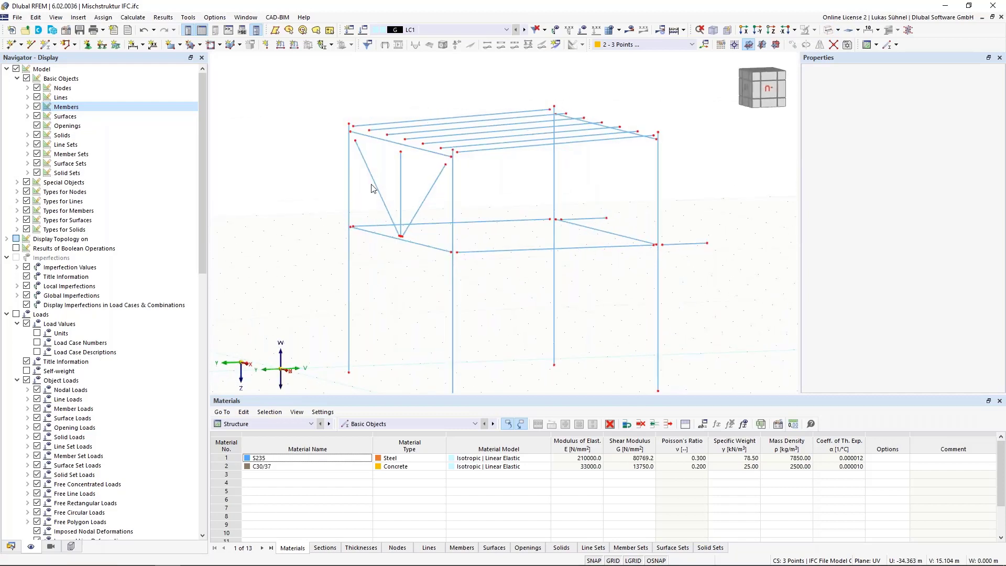
scroll(370, 190, up, 2)
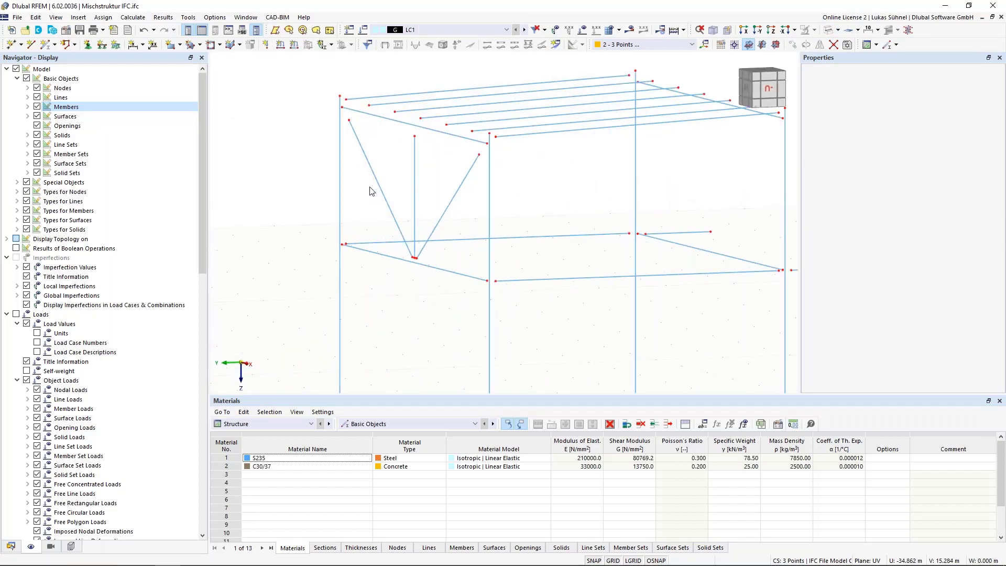
scroll(426, 176, up, 1)
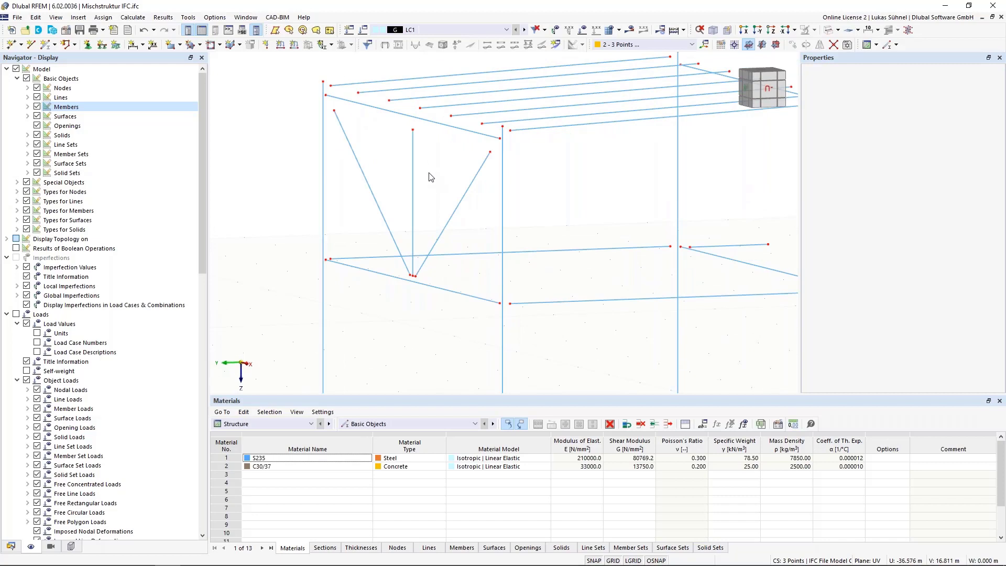
middle_drag(430, 177, 425, 189)
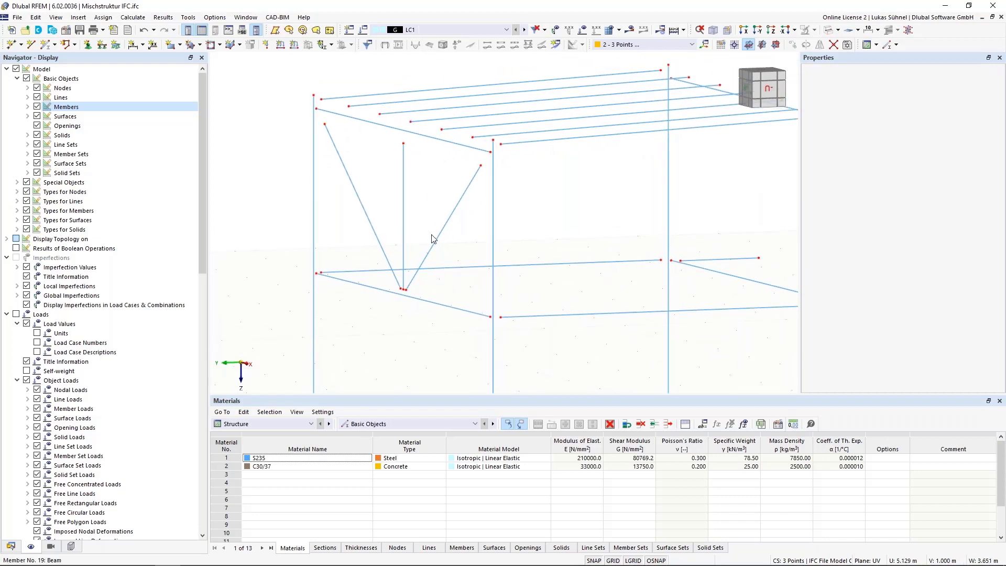
click(404, 192)
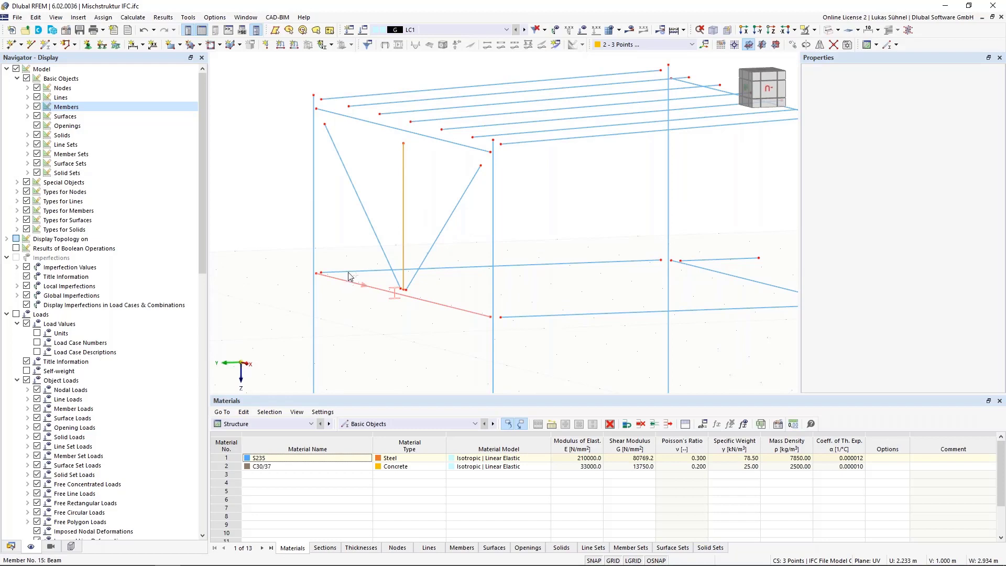
ctrl+click(635, 313)
ctrl+click(761, 284)
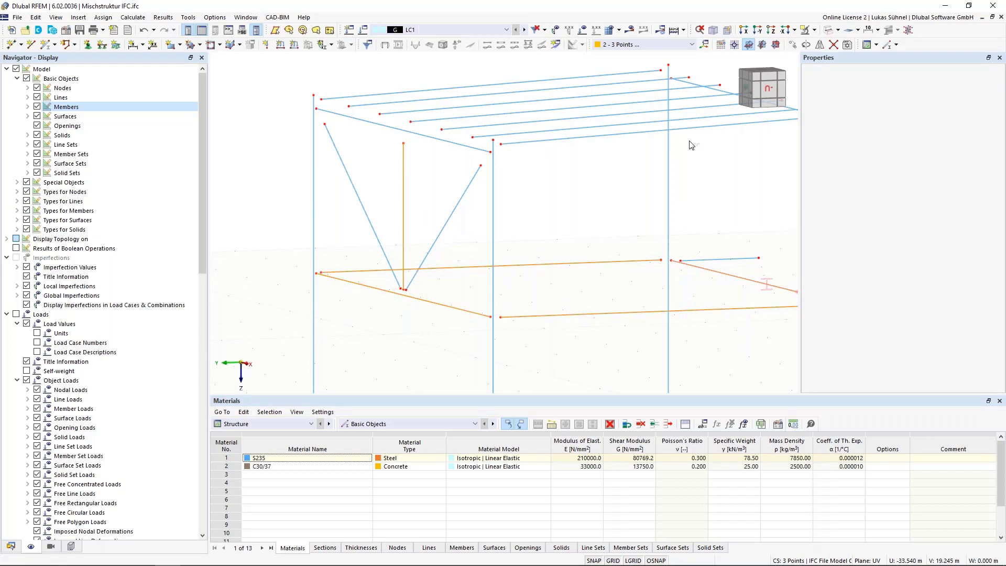
ctrl+click(719, 94)
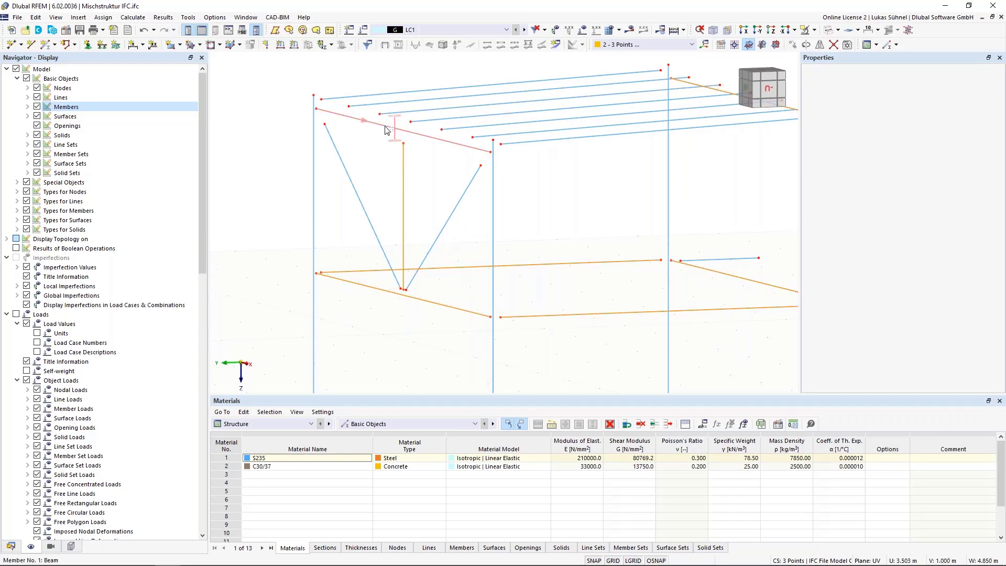
right_click(403, 198)
mouse_move(603, 228)
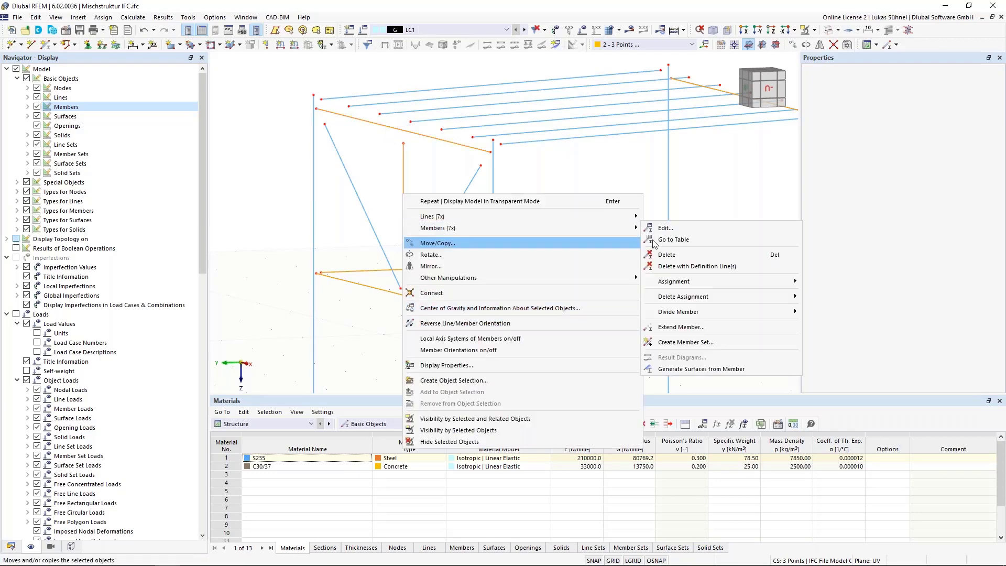
click(681, 327)
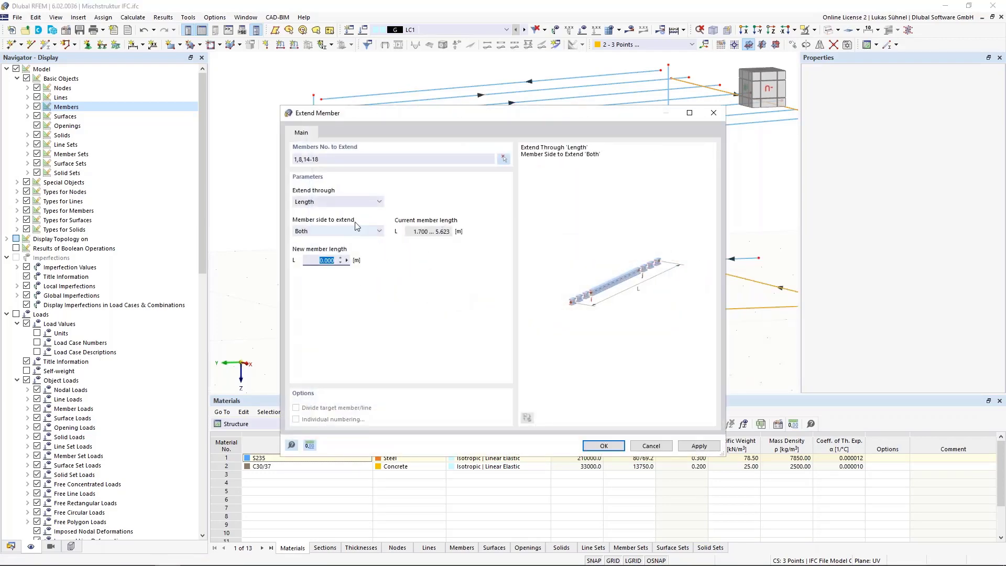
click(345, 204)
click(339, 227)
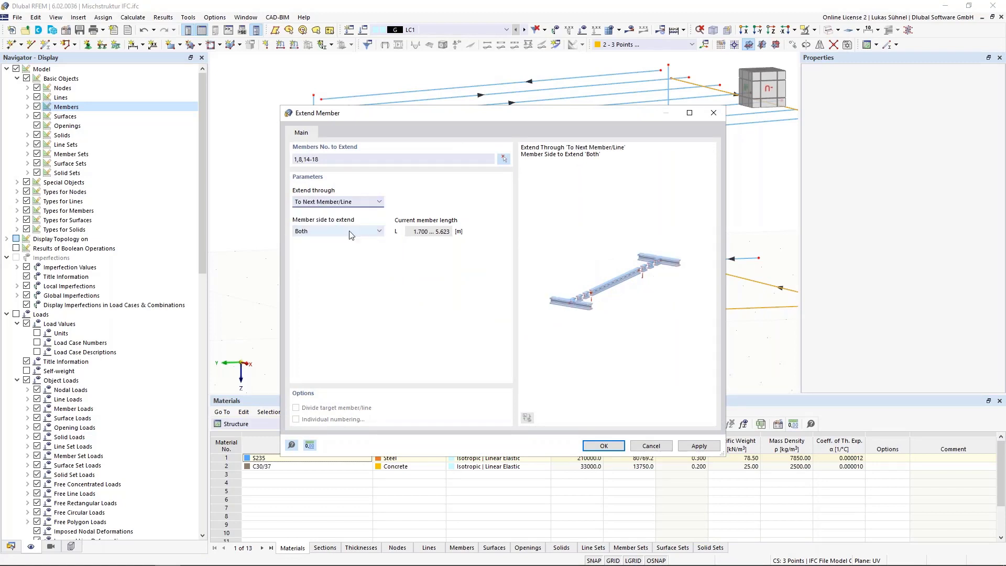
click(608, 446)
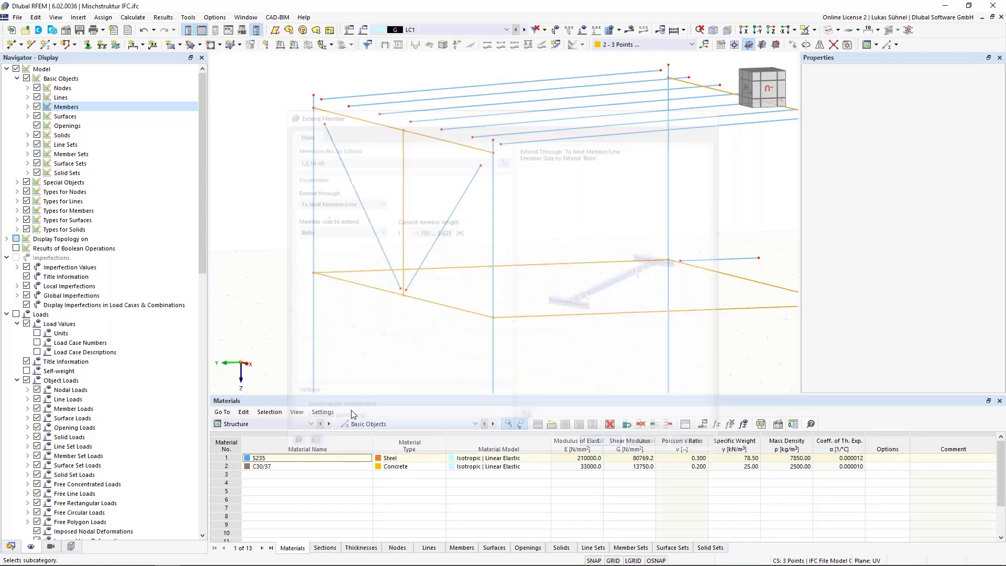
Extend the two diagonals of the end truss at both ends to the next member or line.
scroll(316, 275, up, 9)
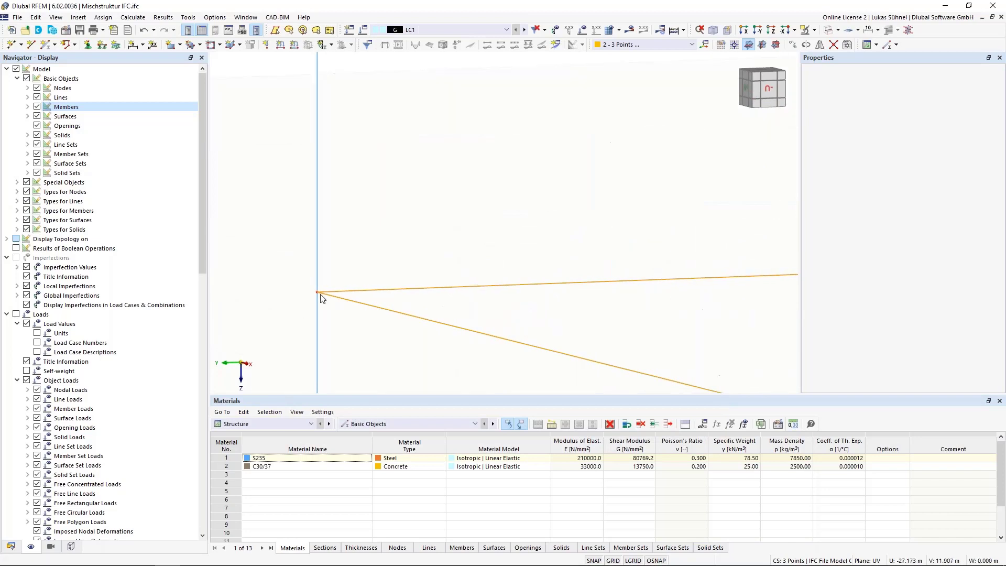
scroll(295, 286, down, 7)
scroll(308, 296, down, 2)
click(362, 207)
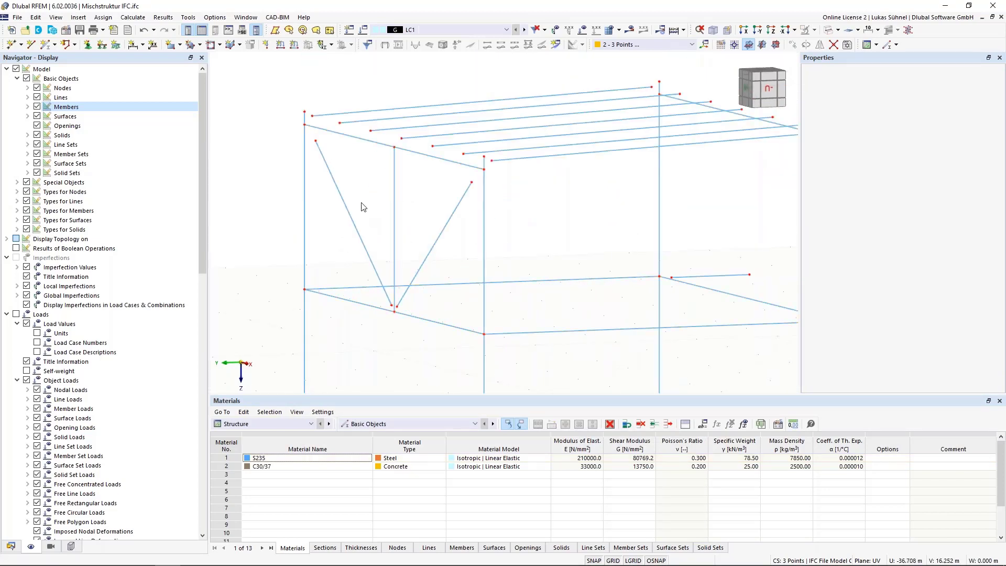
click(438, 241)
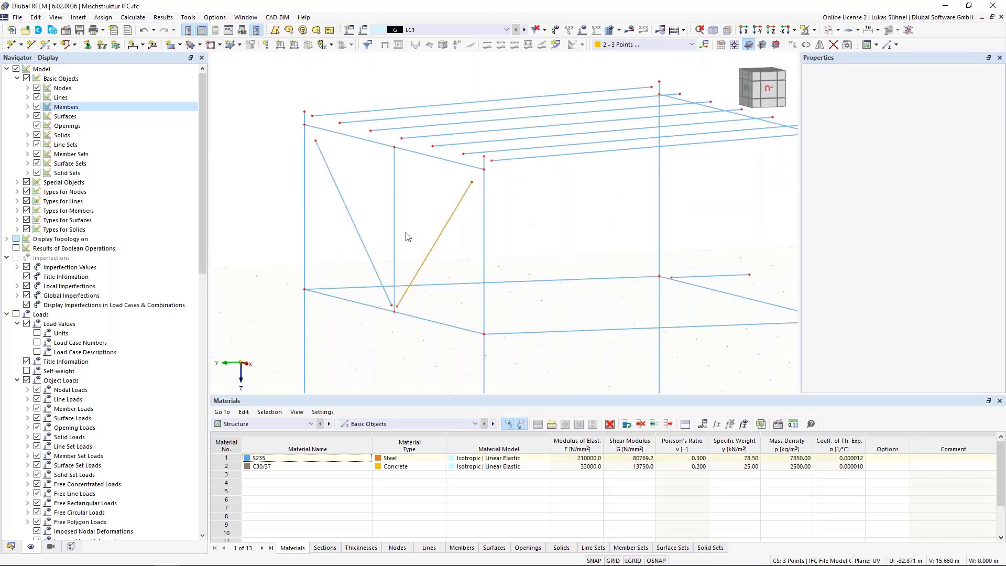
right_click(356, 227)
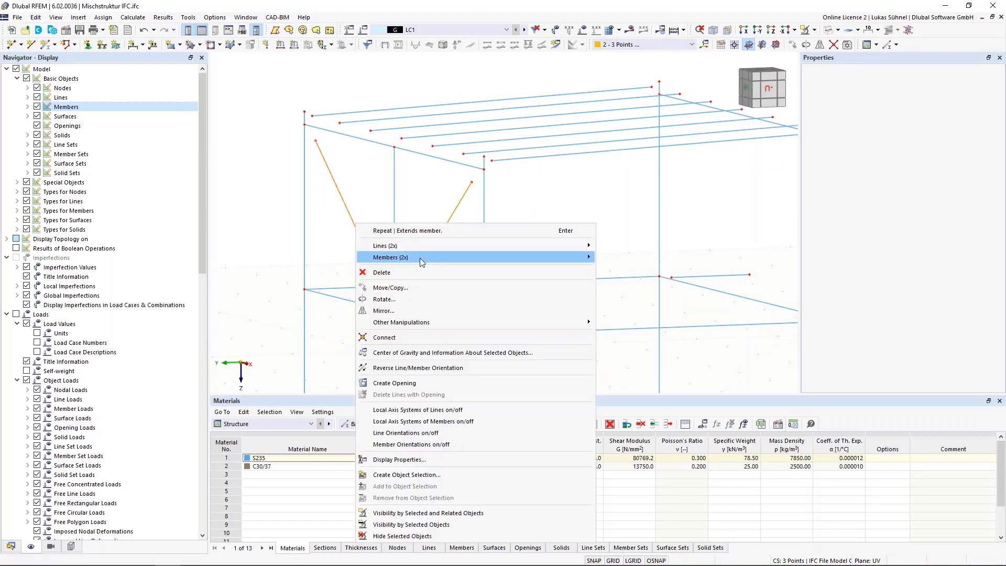
mouse_move(420, 257)
click(634, 356)
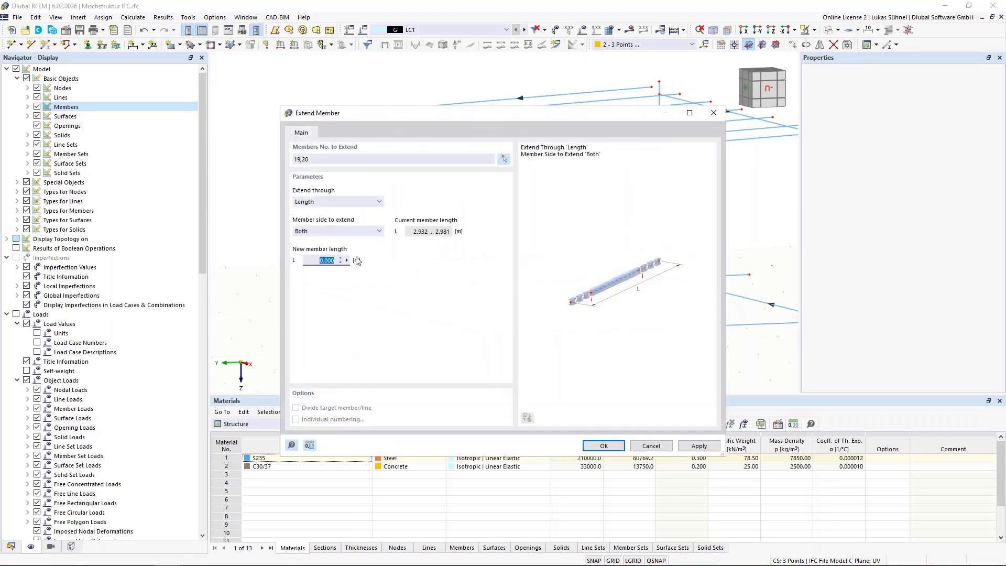
click(344, 204)
click(348, 227)
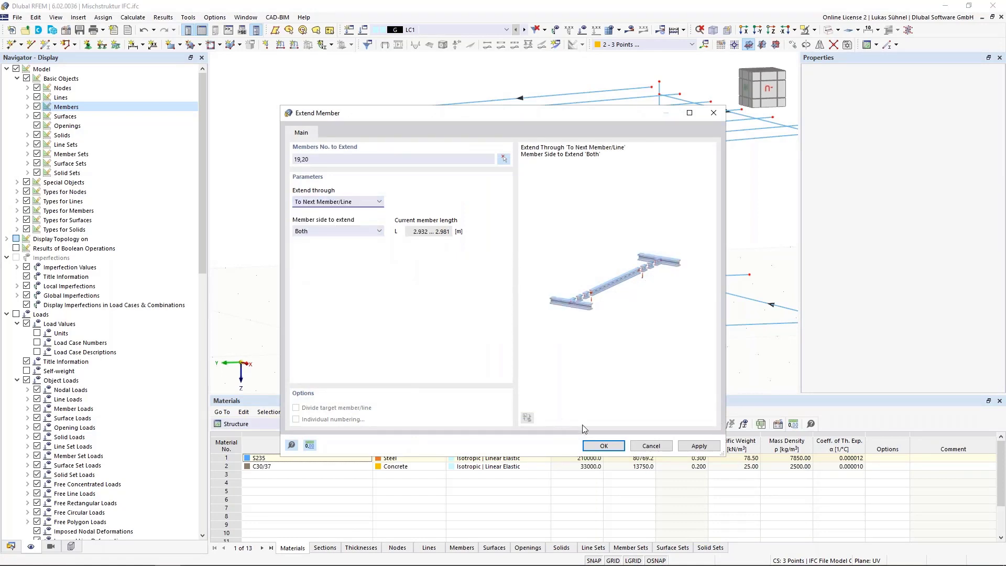
click(604, 446)
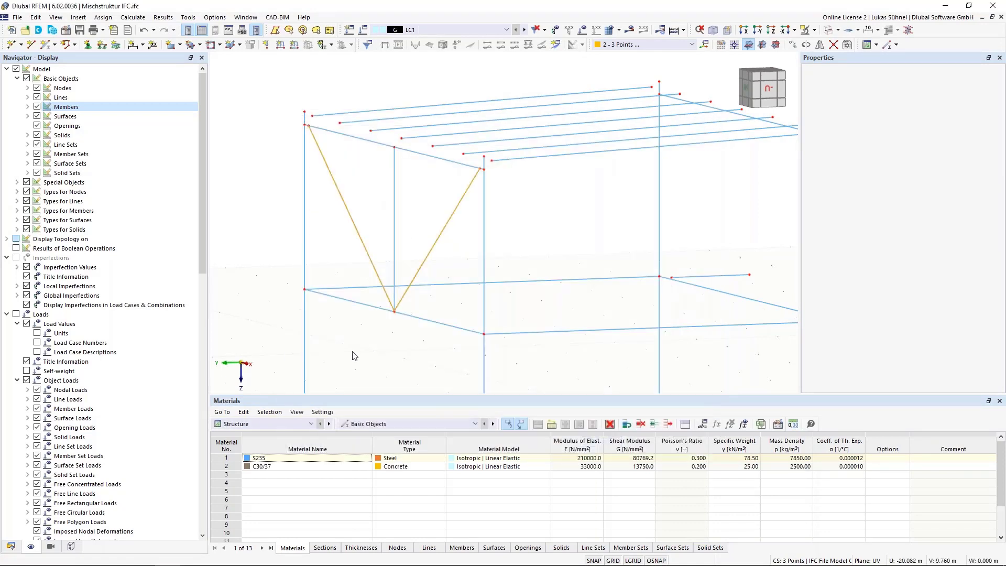
Select all seven parallel roof purlins in side view and start projecting them.
scroll(355, 356, down, 2)
ctrl+middle_drag(533, 263, 494, 251)
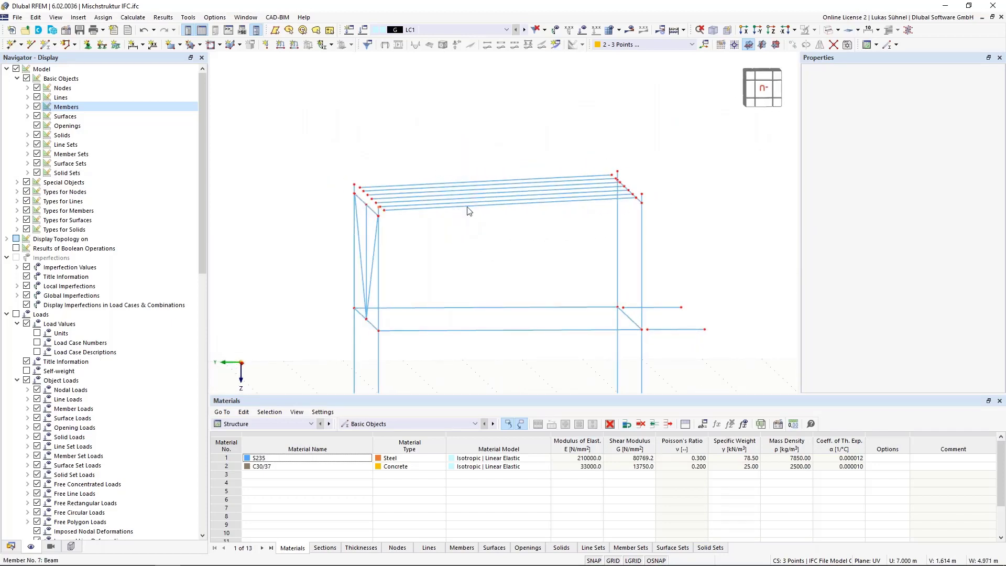
middle_drag(512, 236, 467, 267)
scroll(388, 218, up, 5)
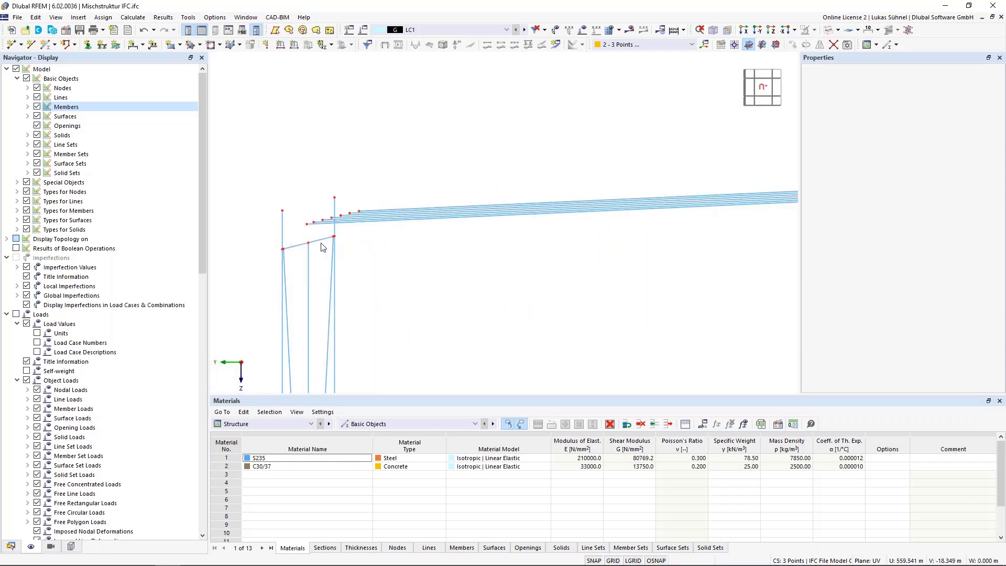
scroll(406, 273, down, 1)
scroll(456, 265, down, 3)
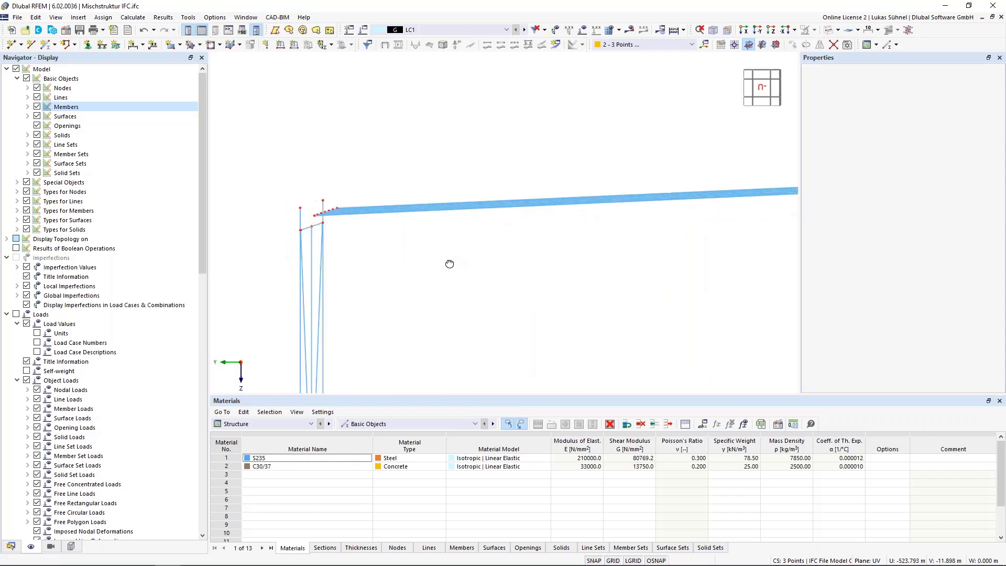
click(506, 229)
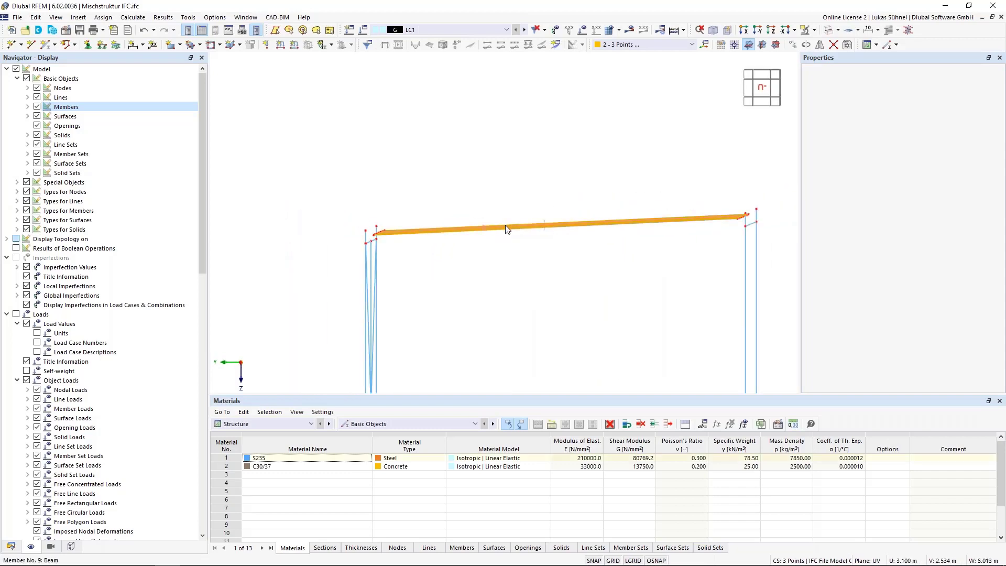
right_click(506, 229)
mouse_move(538, 324)
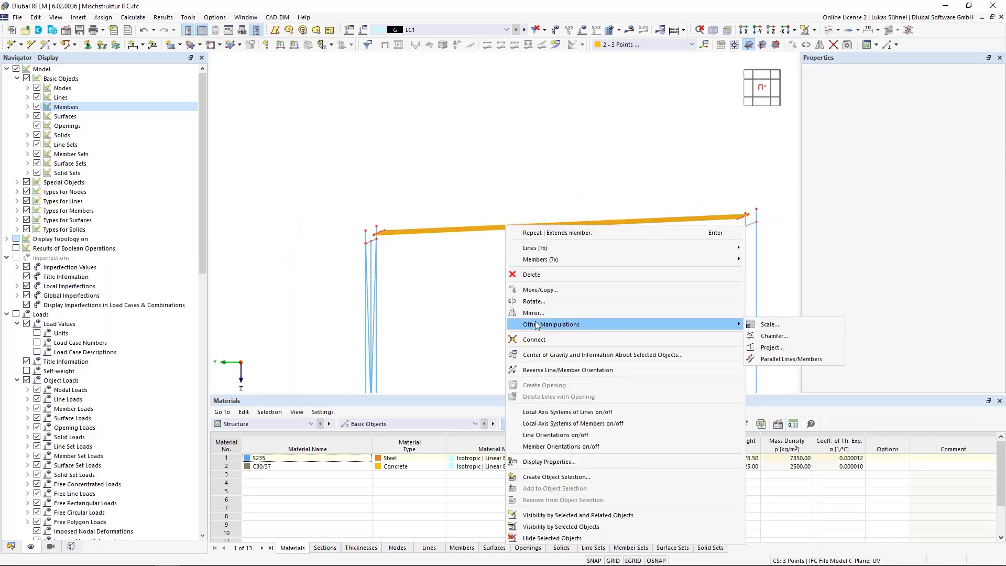
click(782, 347)
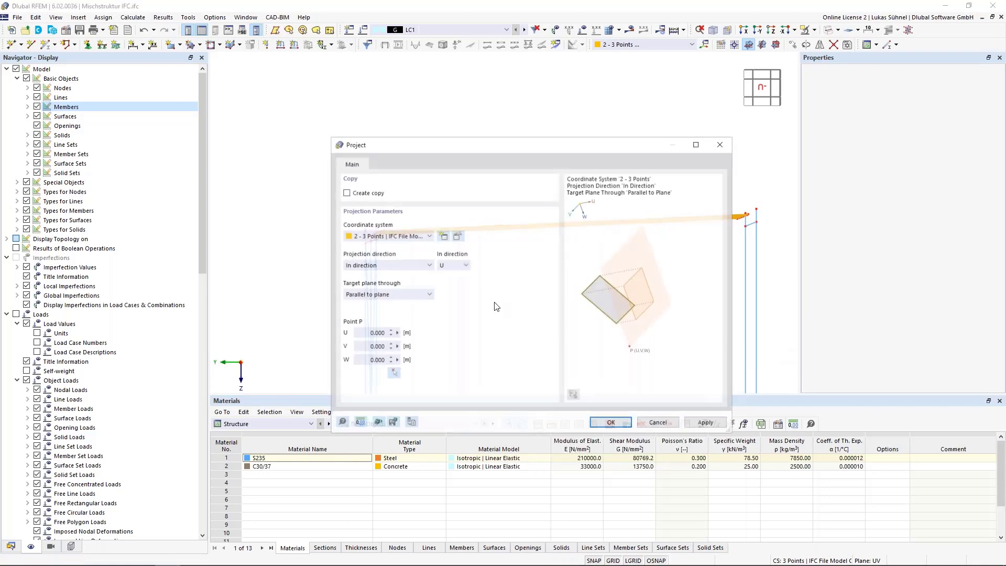
Define a 3-point coordinate system through roof corner nodes (1.200, -1.000, -4.850), (7.000, -1.000, -4.850) and (7.000, -5.400, -5.050) m and set it active.
click(443, 237)
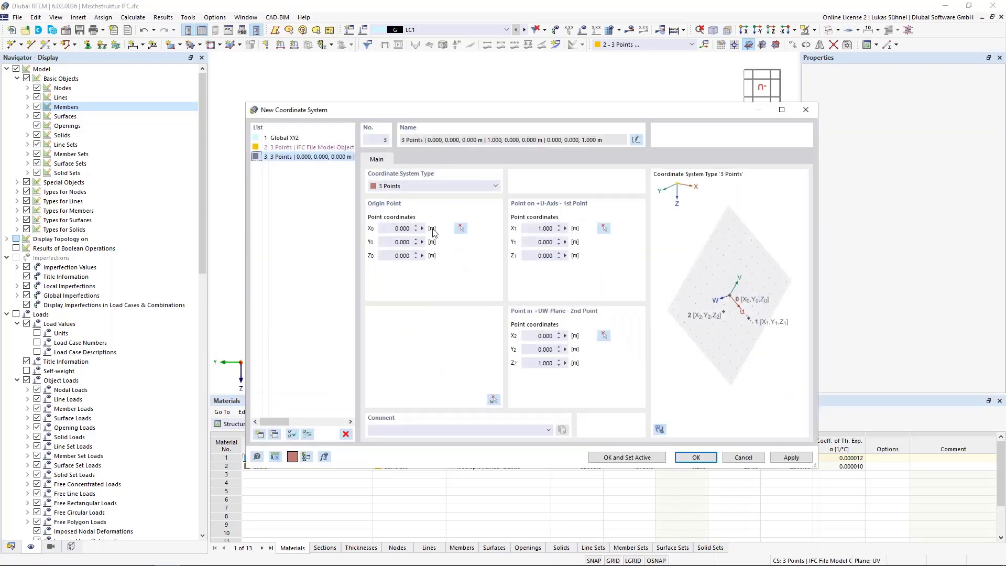
click(495, 399)
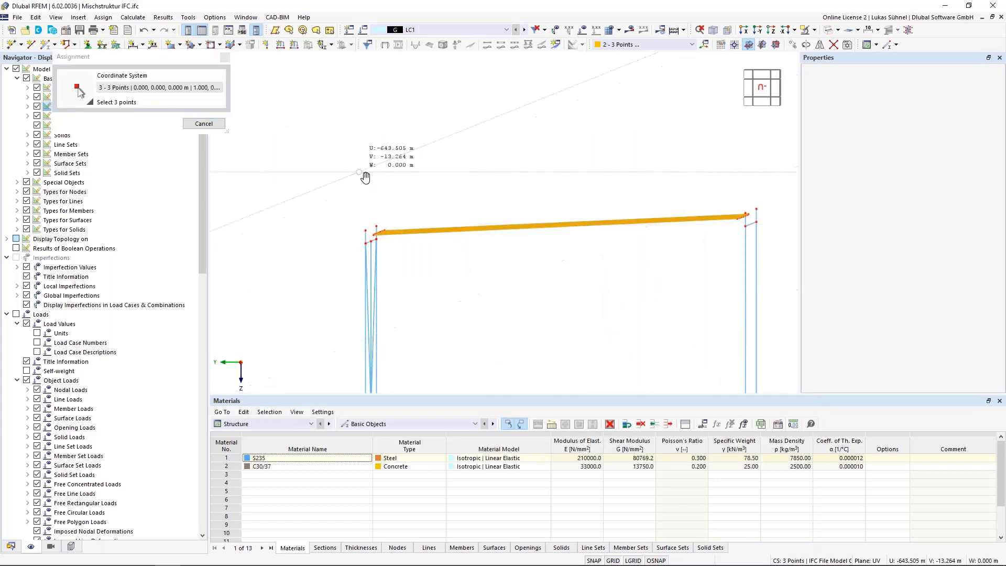
scroll(393, 195, up, 5)
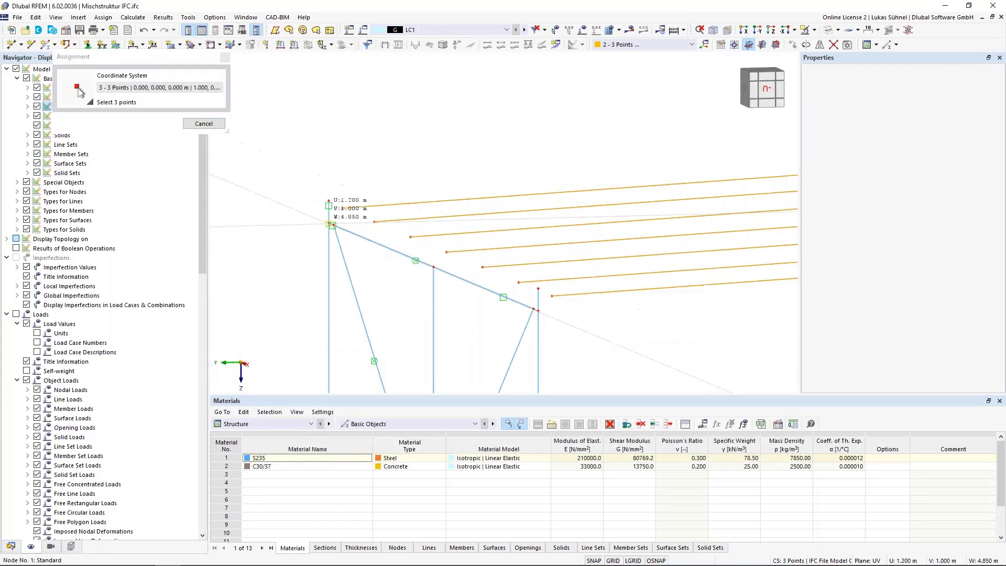
scroll(260, 183, down, 5)
scroll(431, 257, up, 4)
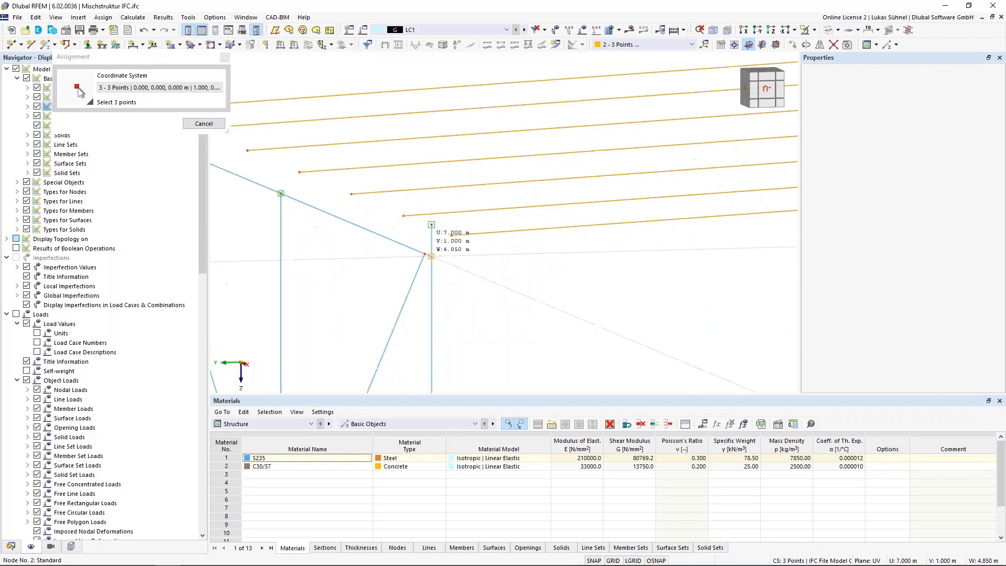
scroll(281, 195, down, 5)
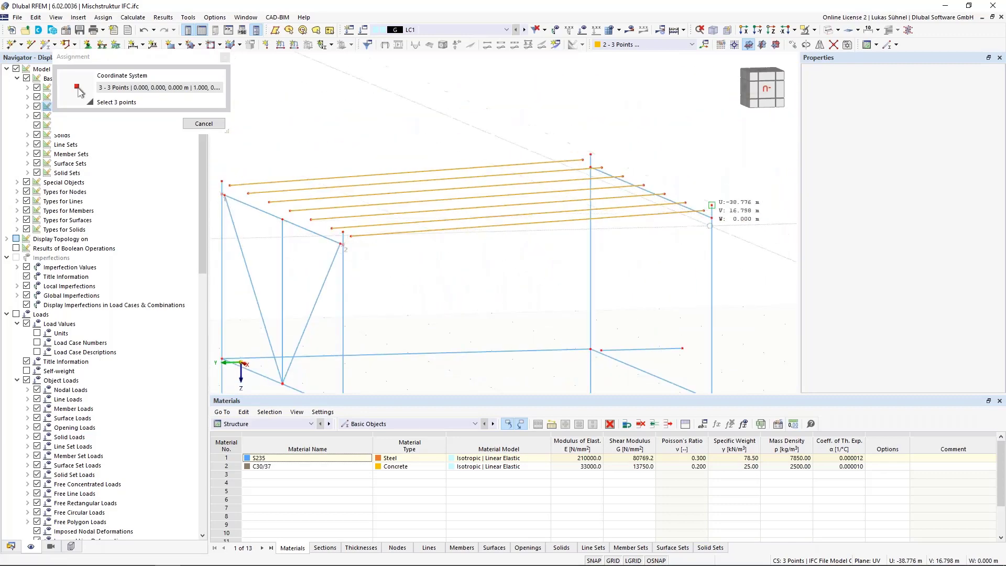
click(712, 217)
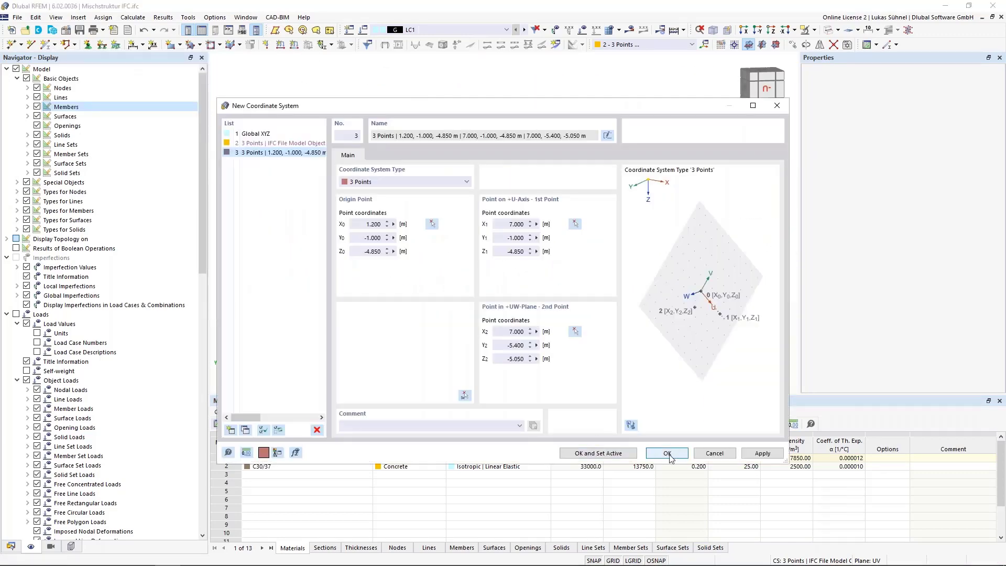
click(600, 454)
Project the selected purlins in direction V onto the parallel plane through the roof corner node at U 5.800, V 0.000, W 0.000 m.
click(436, 261)
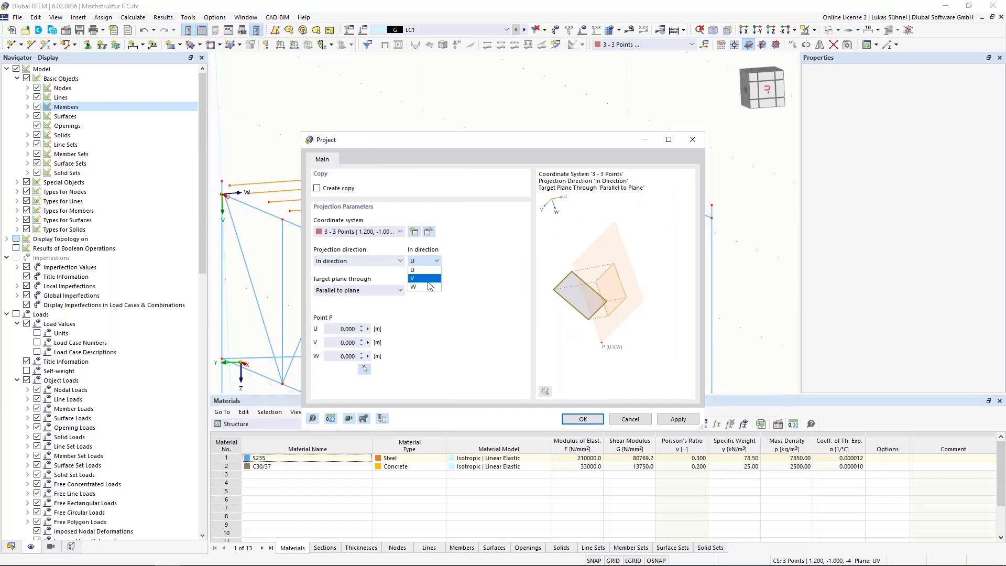
click(419, 278)
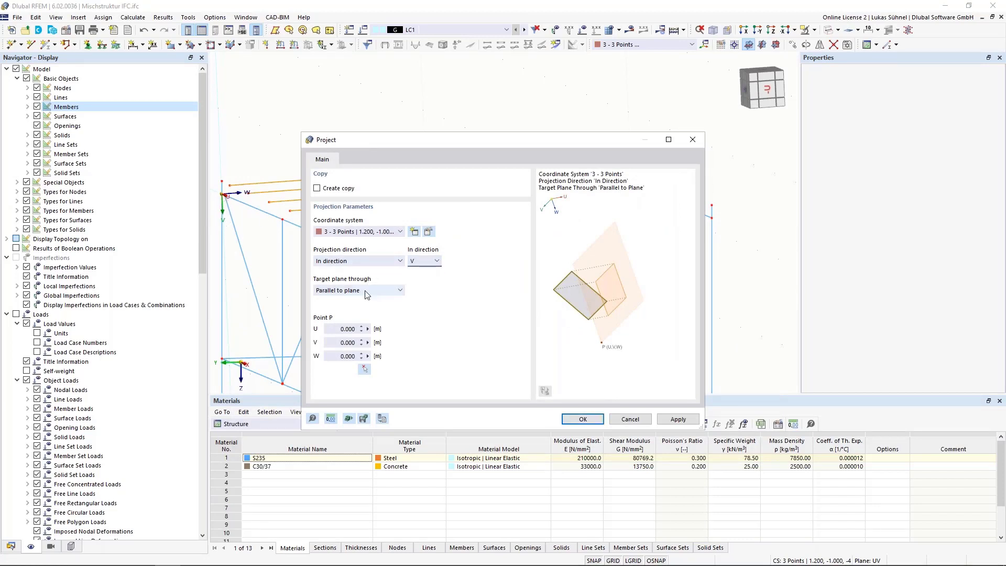
click(366, 370)
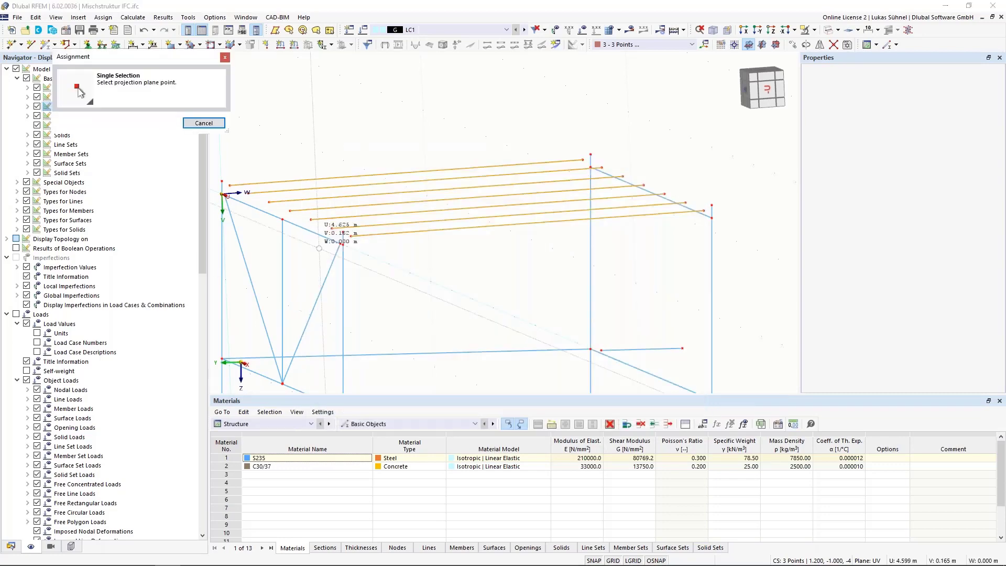
scroll(349, 247, up, 3)
click(341, 244)
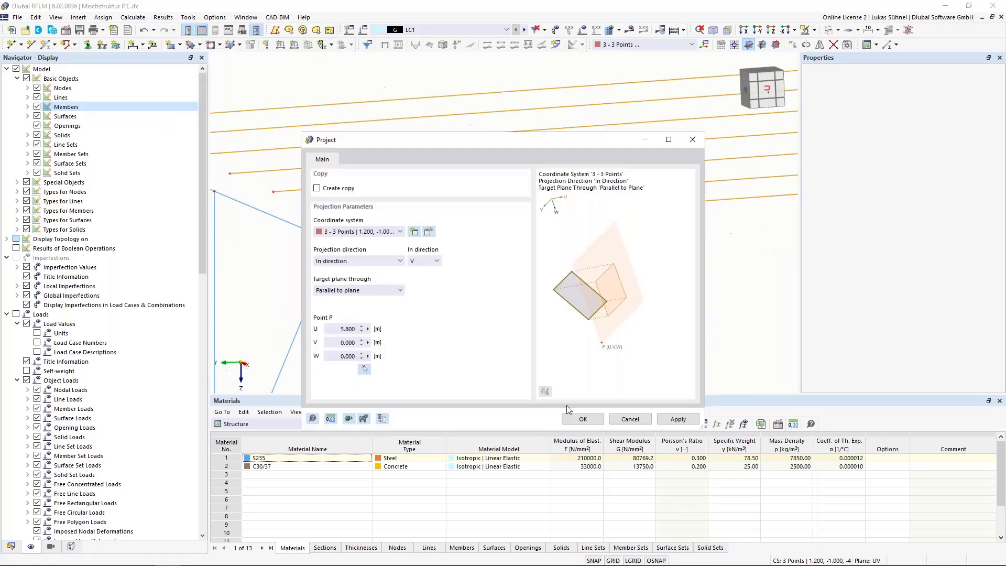
click(583, 419)
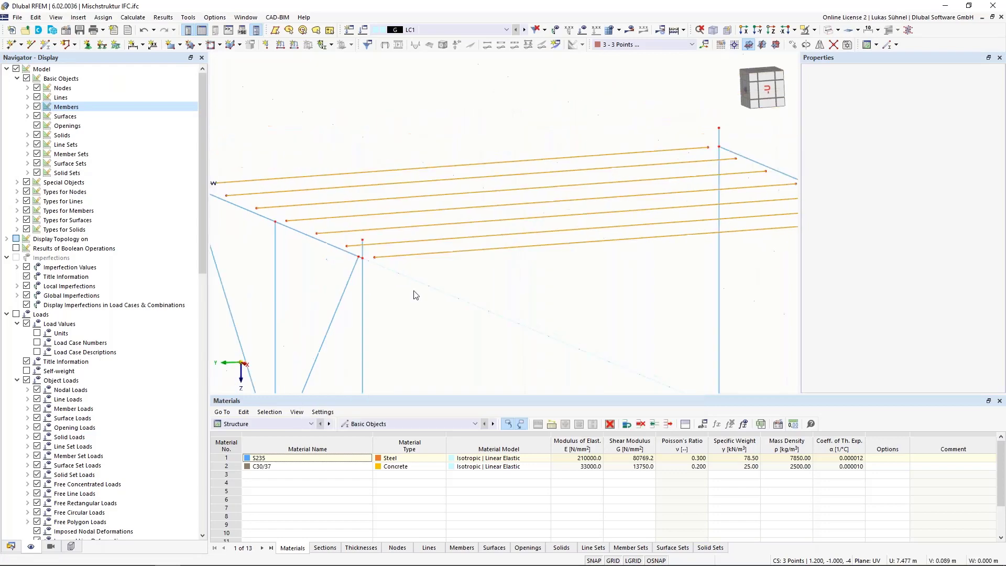
Extend the seven projected purlins at both ends to the next member or line.
mouse_move(513, 301)
middle_down()
mouse_move(487, 292)
mouse_move(496, 294)
middle_up()
drag(496, 294, 449, 203)
right_click(450, 230)
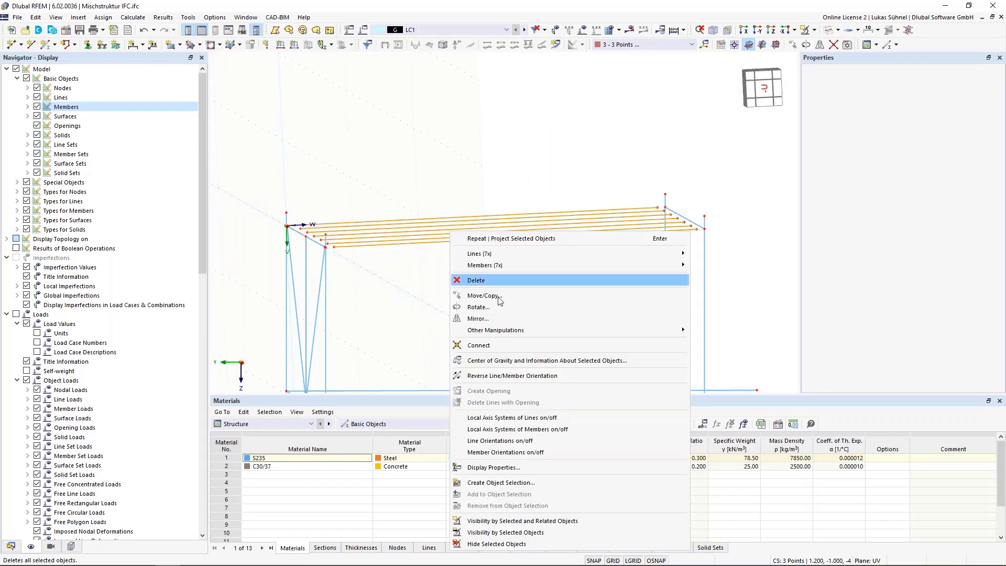
mouse_move(514, 266)
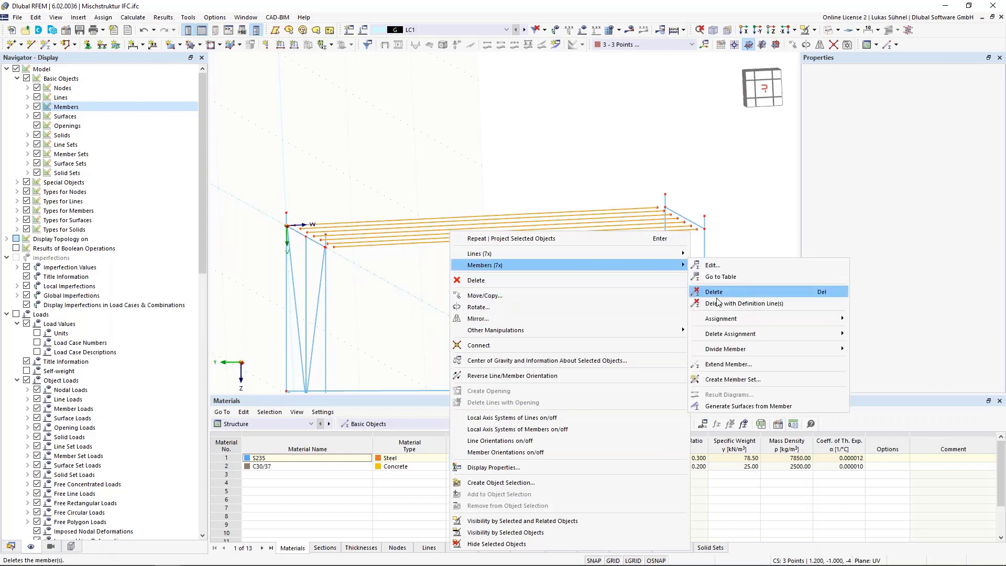
click(708, 365)
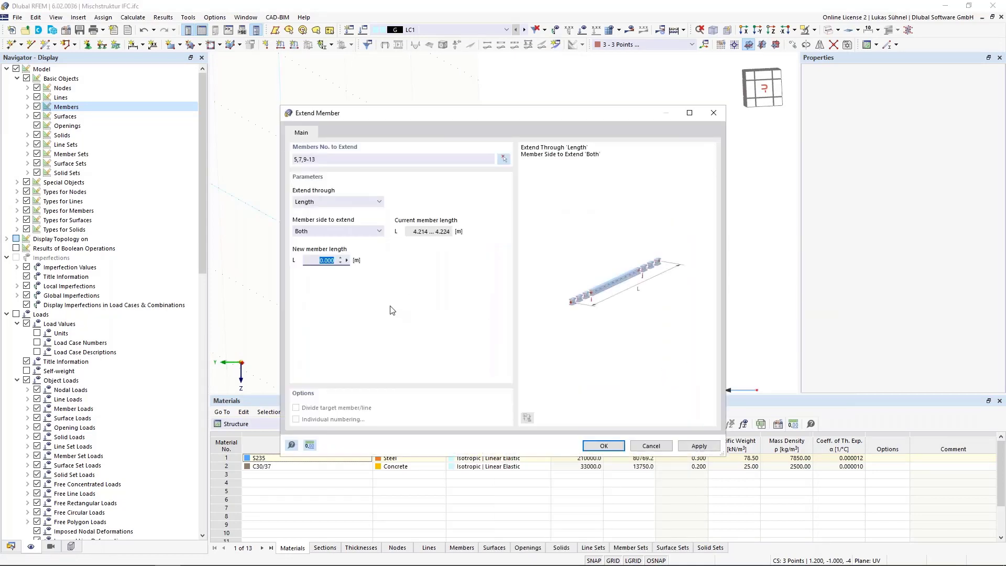
click(358, 231)
click(354, 204)
click(355, 203)
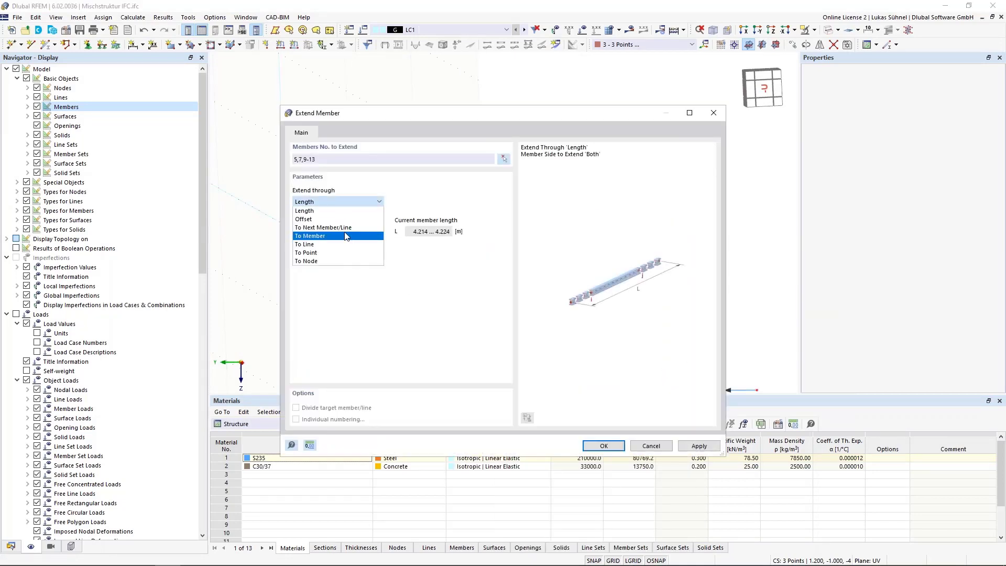
click(346, 236)
click(613, 447)
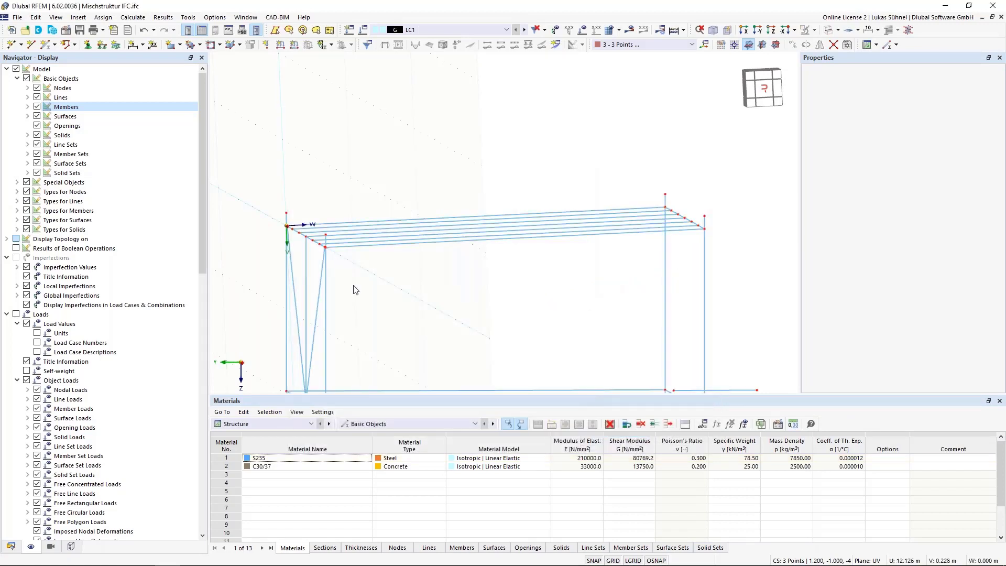
Move the upper end node of the truss diagonal near the coordinate system origin onto the roof corner node there.
middle_drag(354, 286, 450, 286)
scroll(463, 310, down, 3)
middle_drag(467, 341, 456, 272)
ctrl+middle_drag(455, 272, 446, 259)
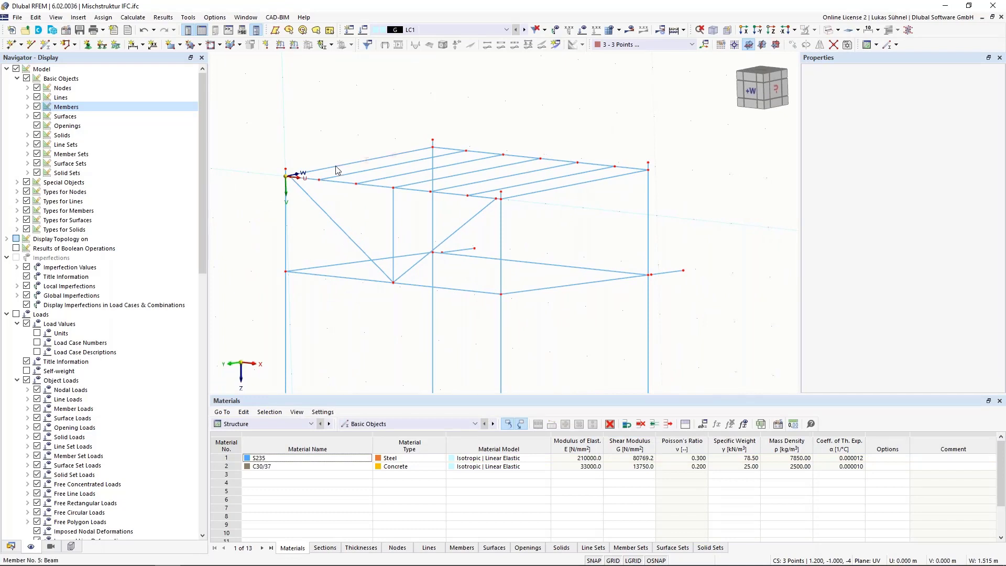
scroll(284, 163, up, 10)
scroll(355, 278, up, 5)
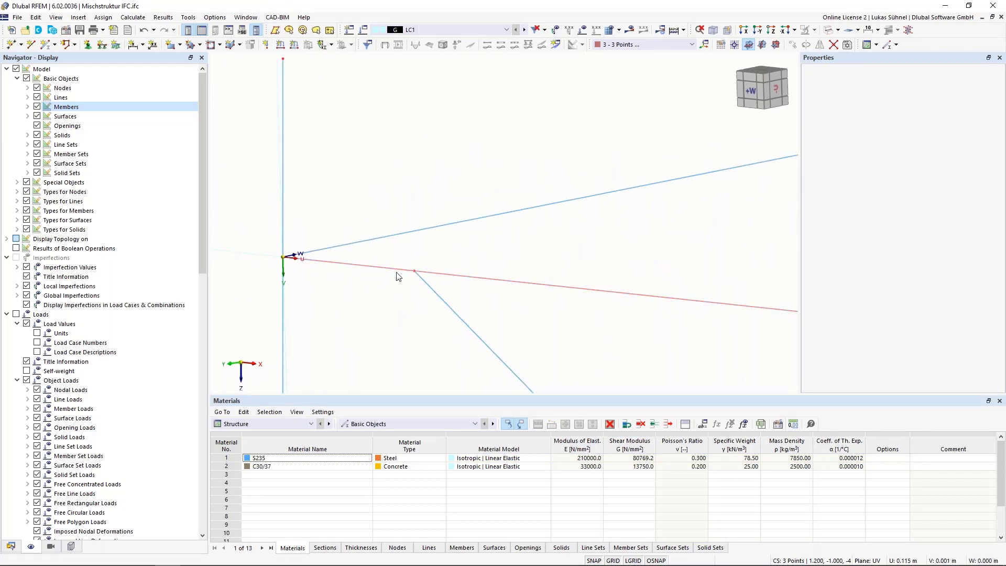
drag(414, 273, 283, 257)
Move the upper end node of the other truss diagonal onto the roof corner node at the opposite end of the truss.
scroll(279, 186, down, 5)
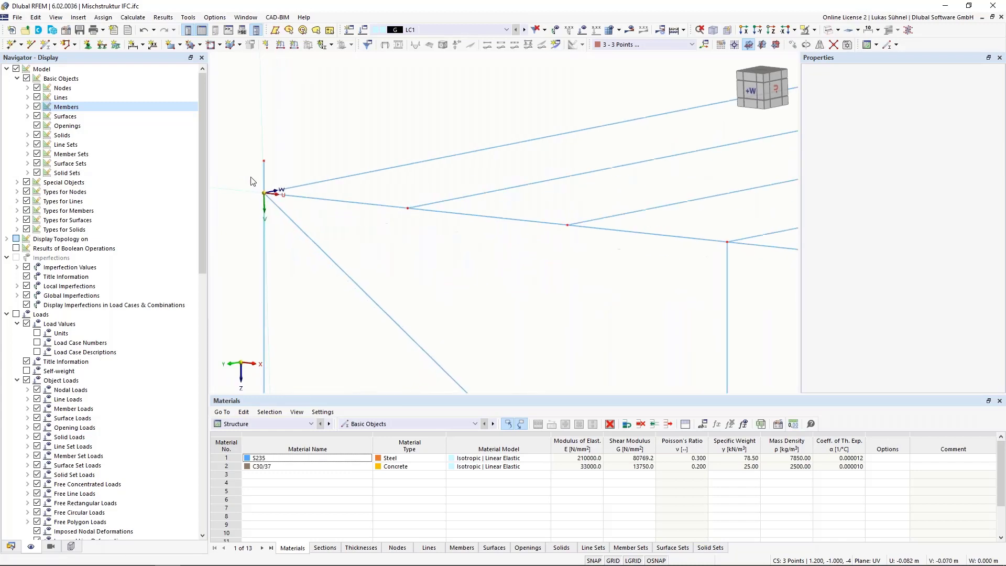
scroll(485, 240, up, 5)
scroll(485, 240, up, 3)
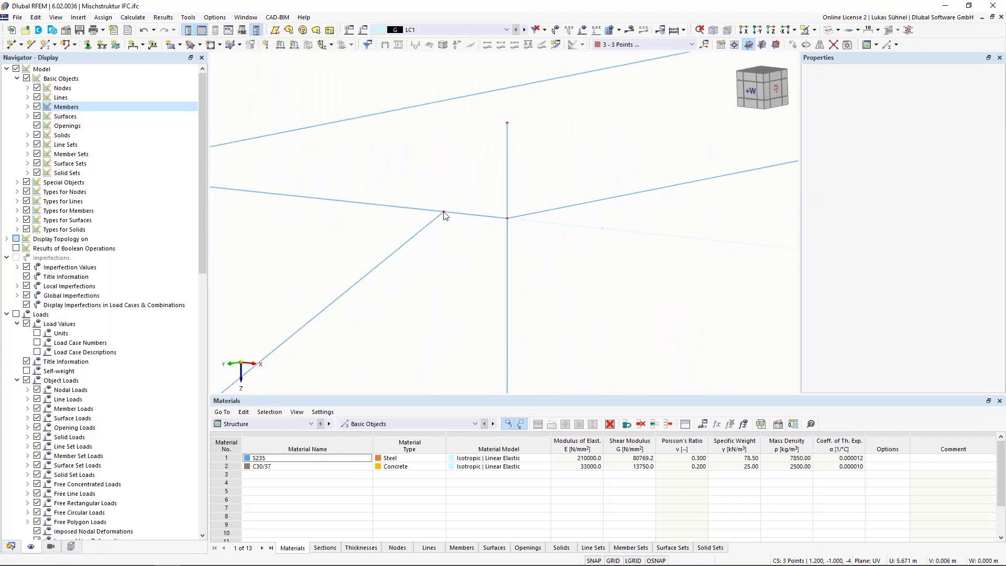
drag(444, 213, 507, 221)
scroll(490, 151, down, 6)
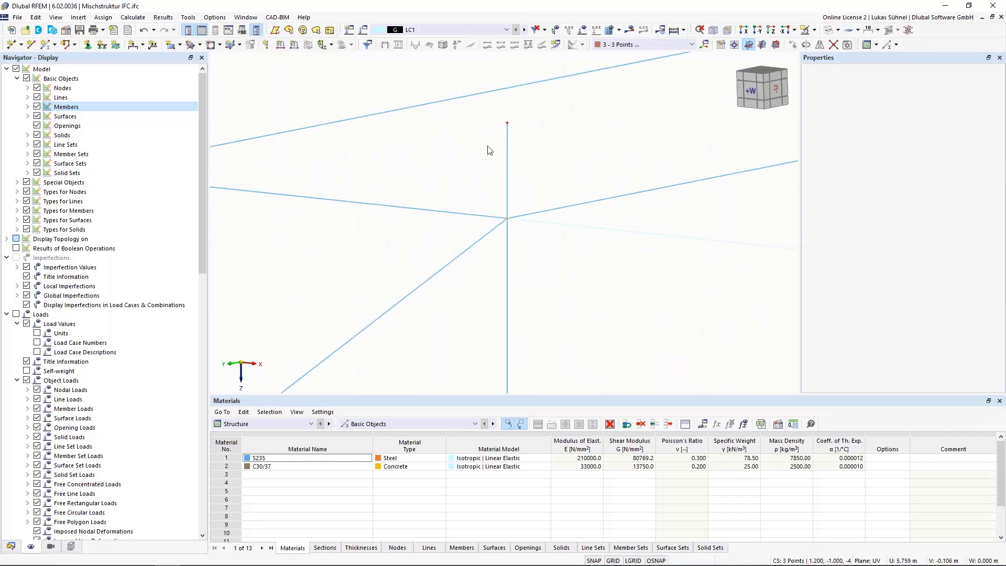
scroll(390, 277, down, 8)
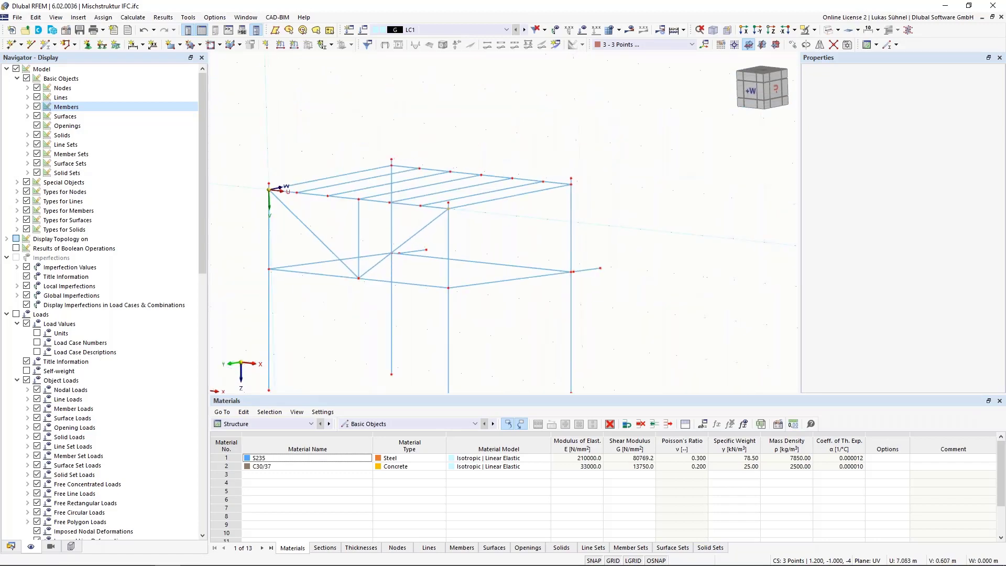
Show the IFC reference objects together with the converted members in solid display and inspect the frame beside the concrete building.
middle_drag(410, 233, 403, 220)
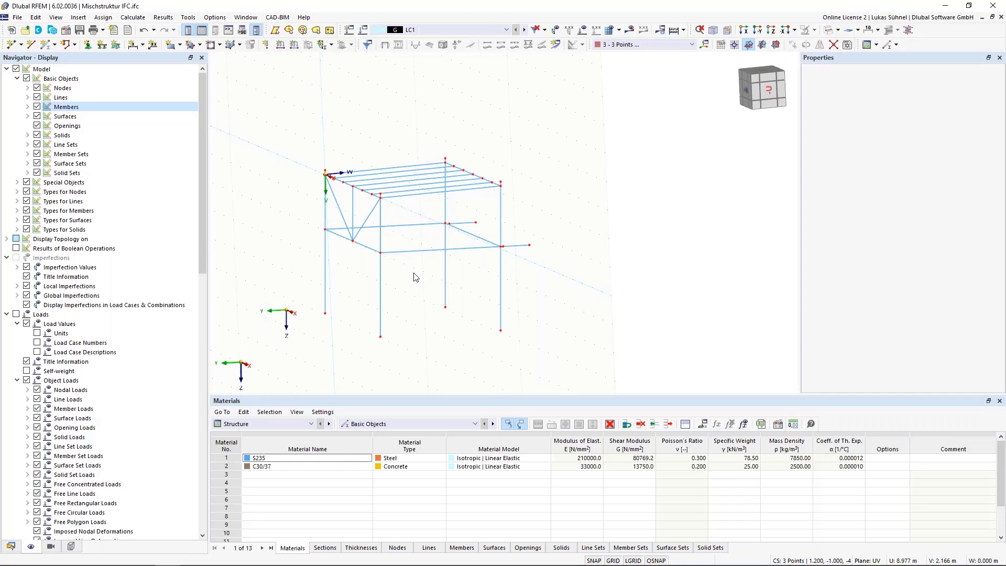
scroll(415, 277, down, 3)
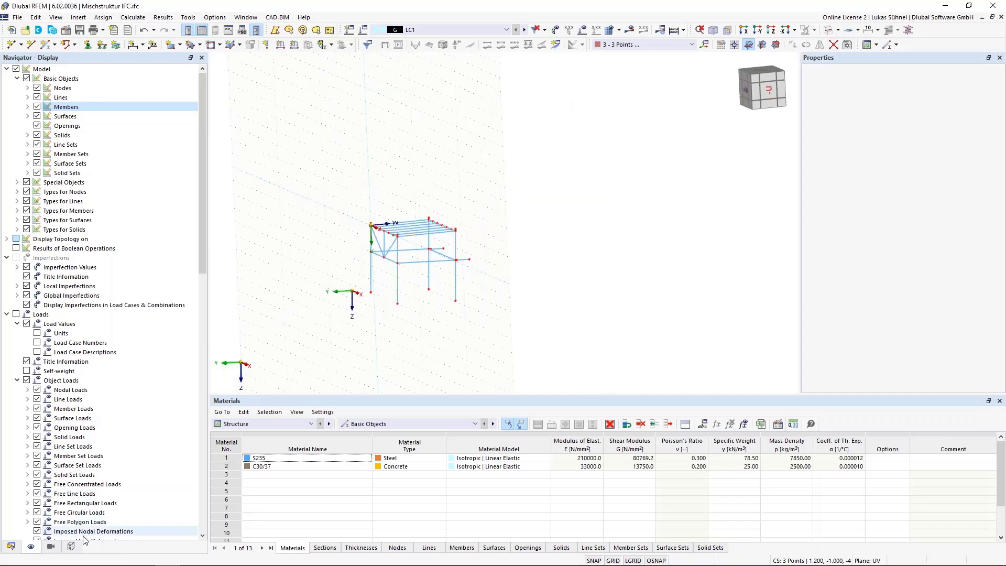
click(71, 546)
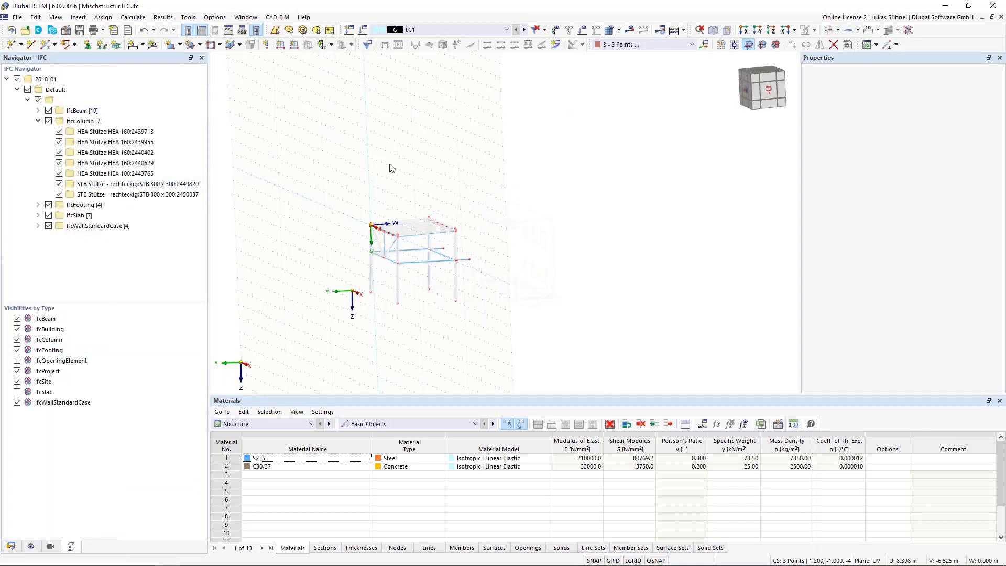
click(827, 31)
scroll(466, 275, up, 3)
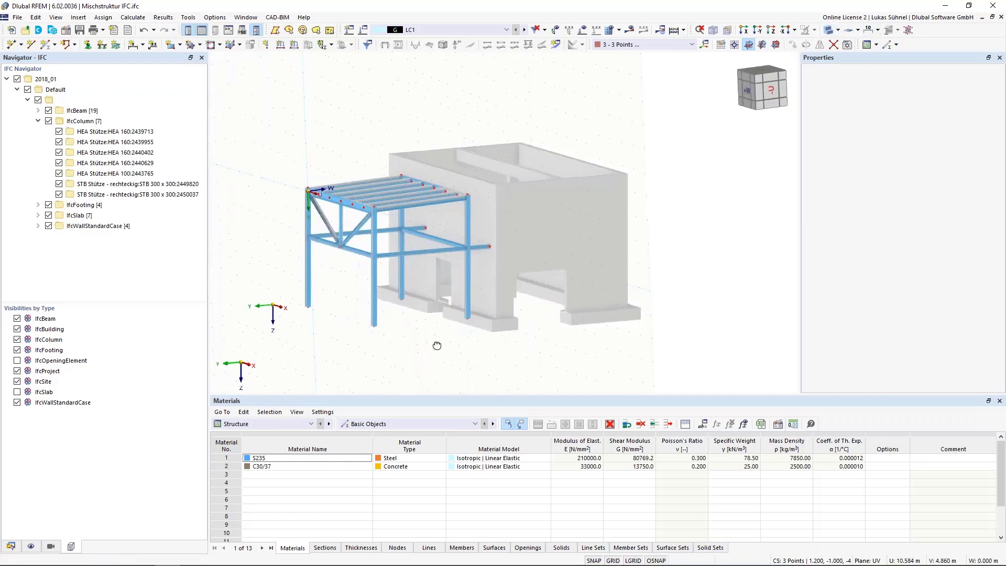
ctrl+middle_drag(437, 346, 405, 349)
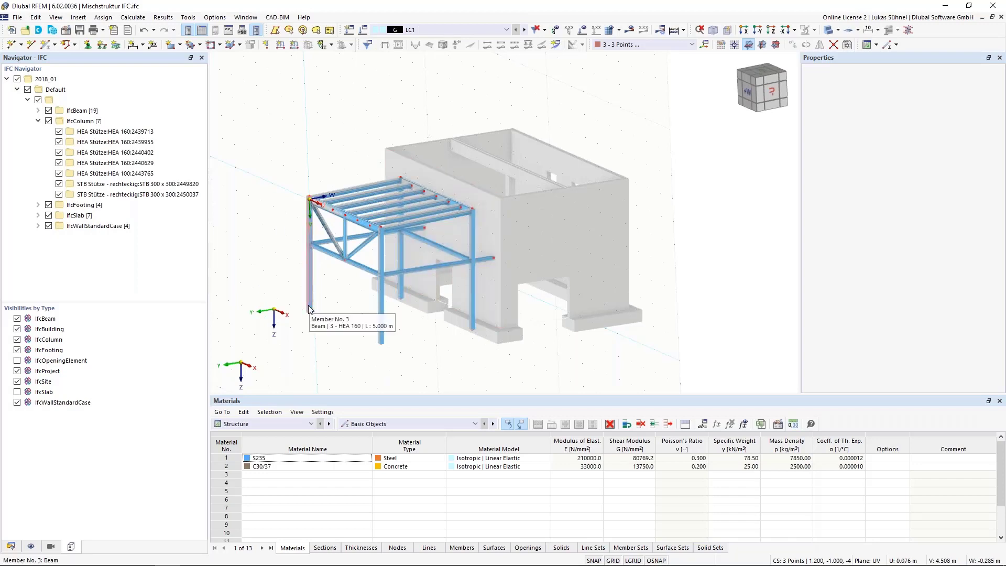
Close the Mischstruktur IFC model without saving the changes and open the recent model Stadion.rf6.
click(1001, 17)
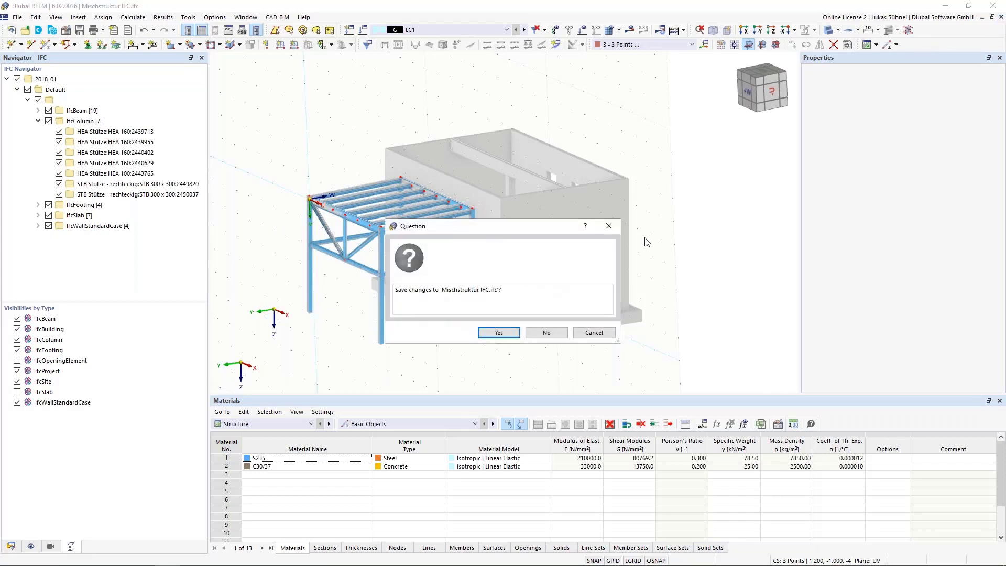
click(546, 334)
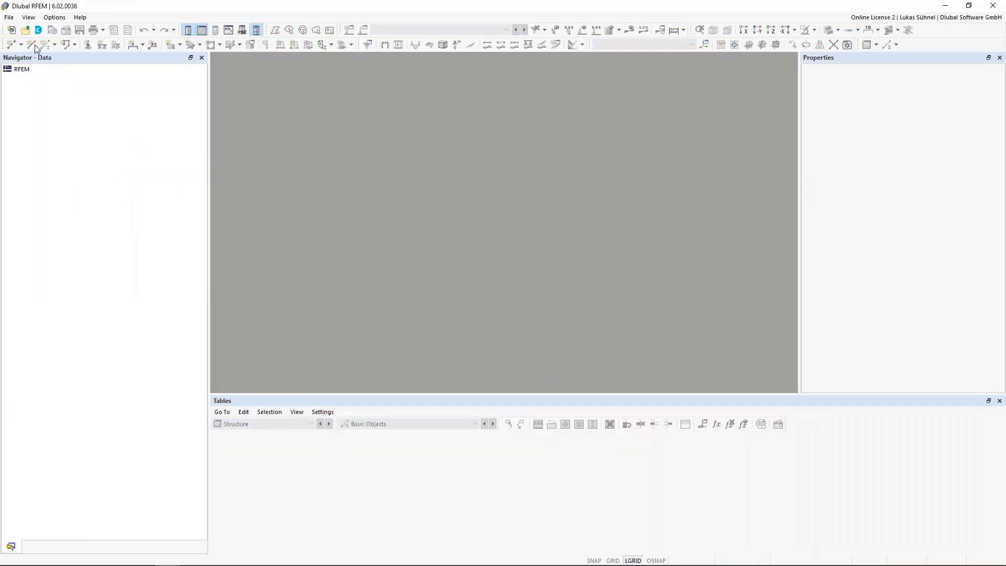
click(9, 18)
click(27, 85)
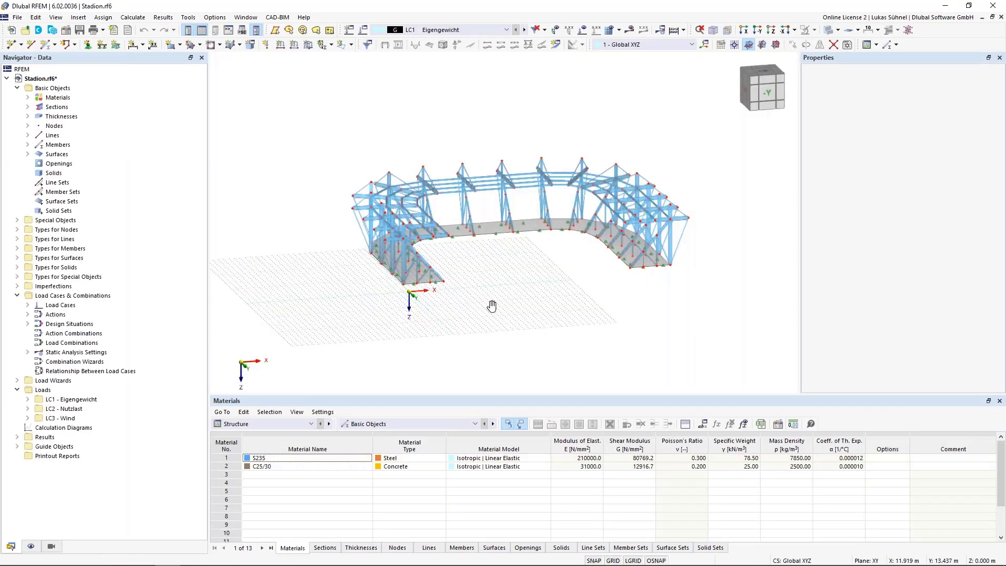
Start an IFC export of the stadium model with the Y and Z axes mirrored in the coordinate system transformation.
middle_drag(492, 306, 498, 341)
scroll(387, 339, up, 3)
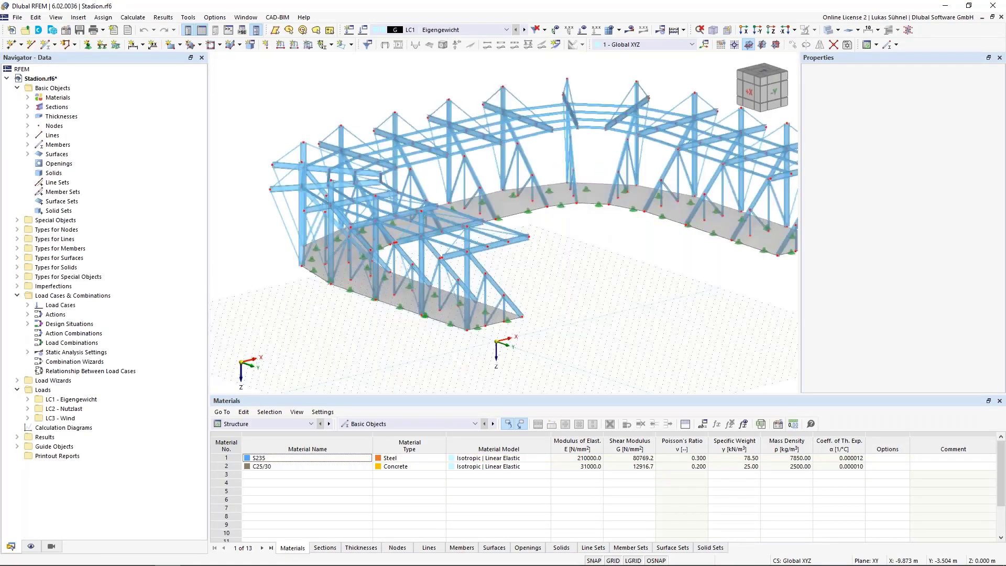
scroll(336, 360, down, 3)
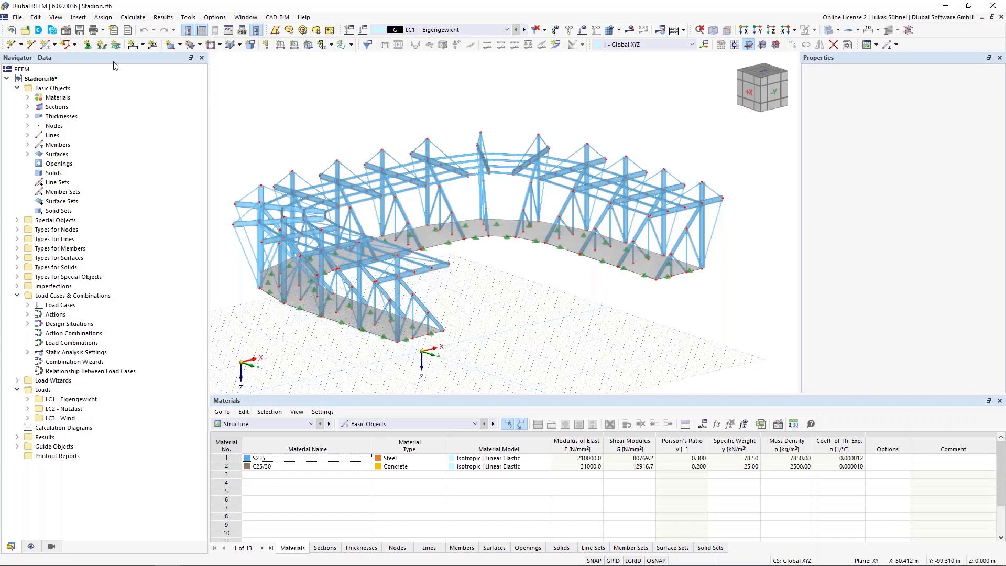
click(18, 17)
mouse_move(72, 290)
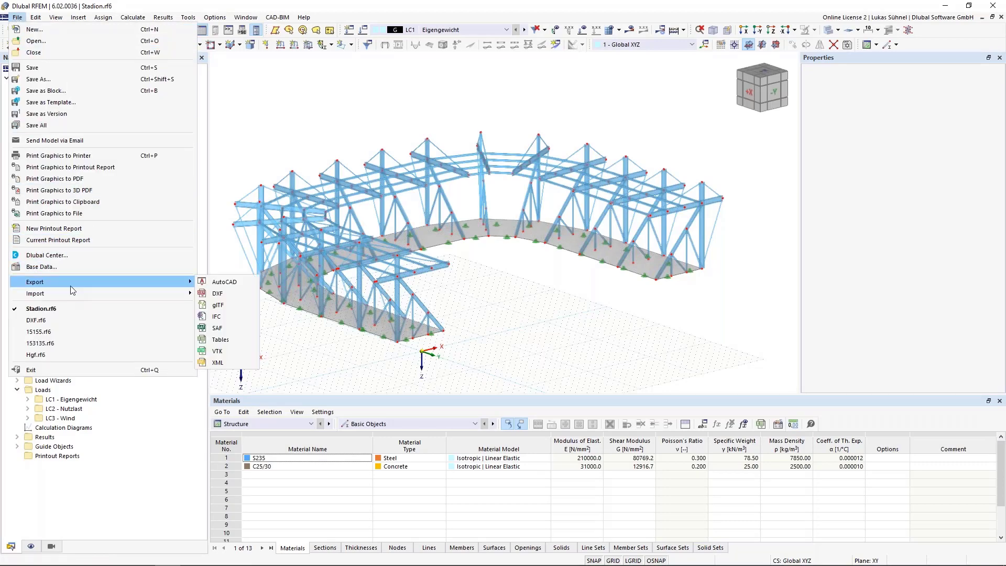
click(225, 316)
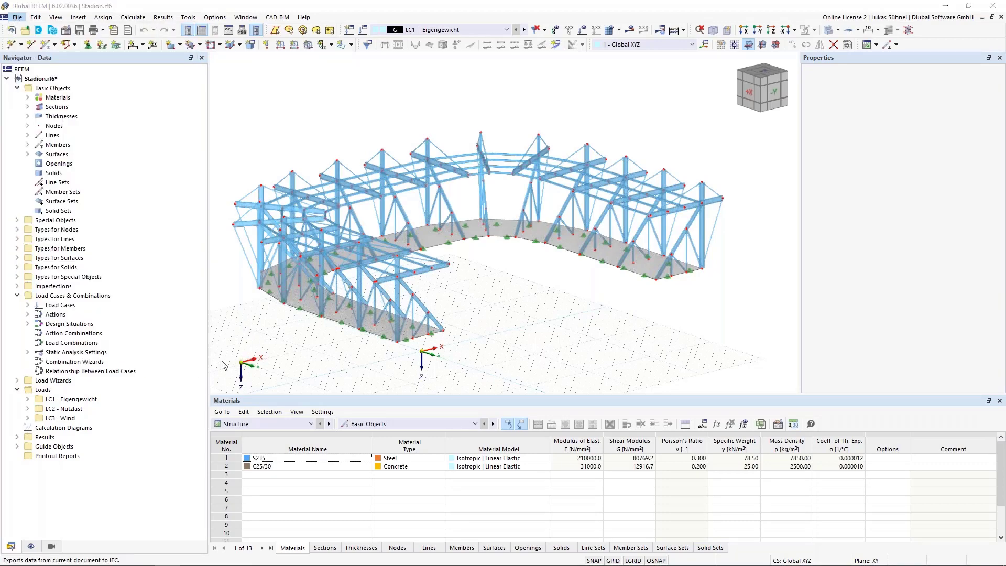
click(591, 237)
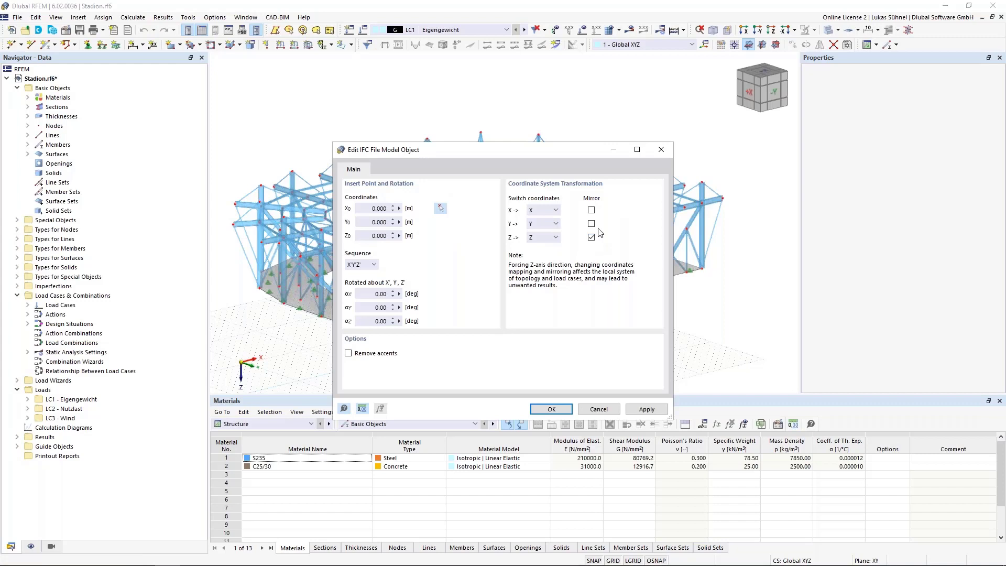
click(592, 224)
click(552, 409)
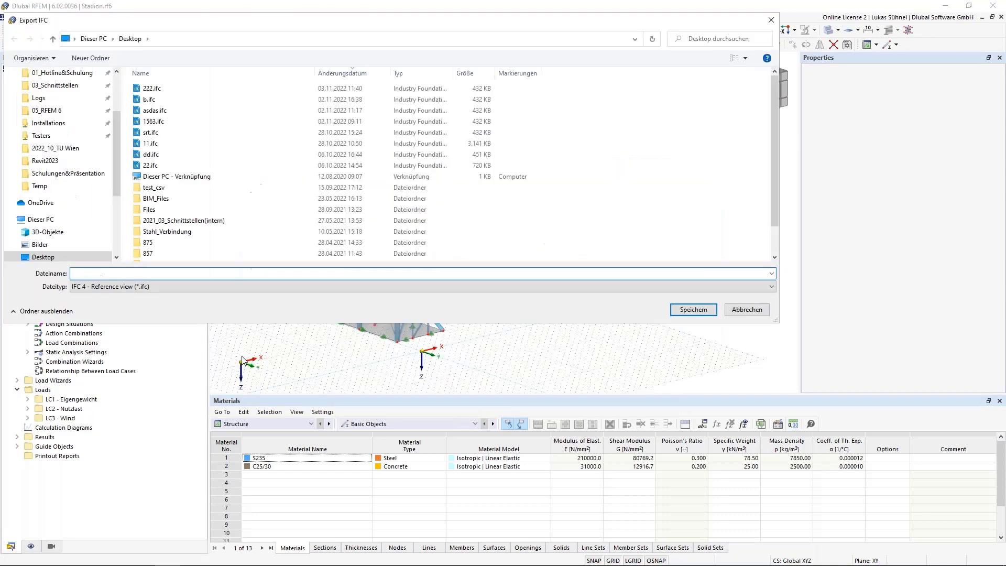
Save the export to the desktop as stadion in the IFC 4 - Reference view format.
text(stadion)
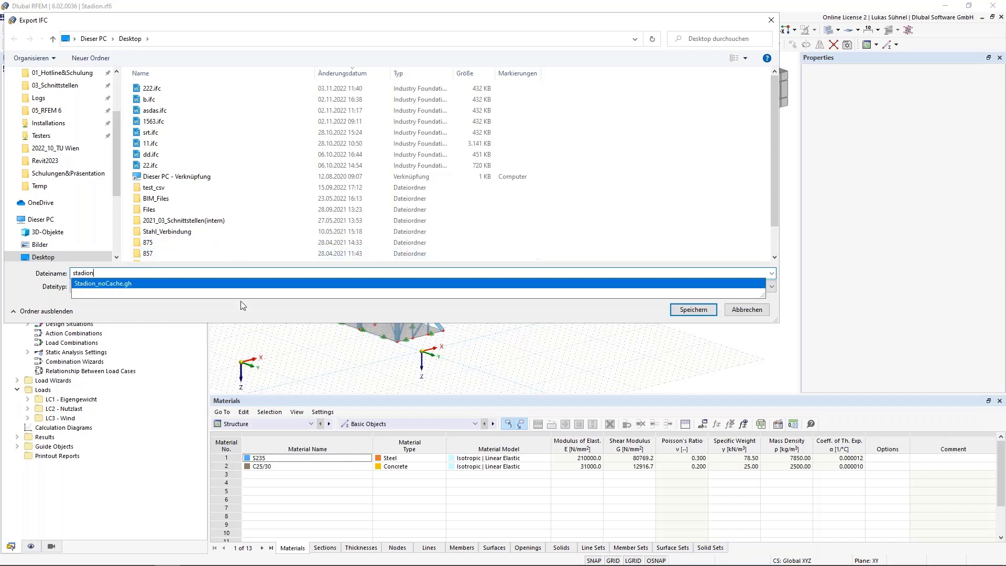
click(230, 313)
click(111, 288)
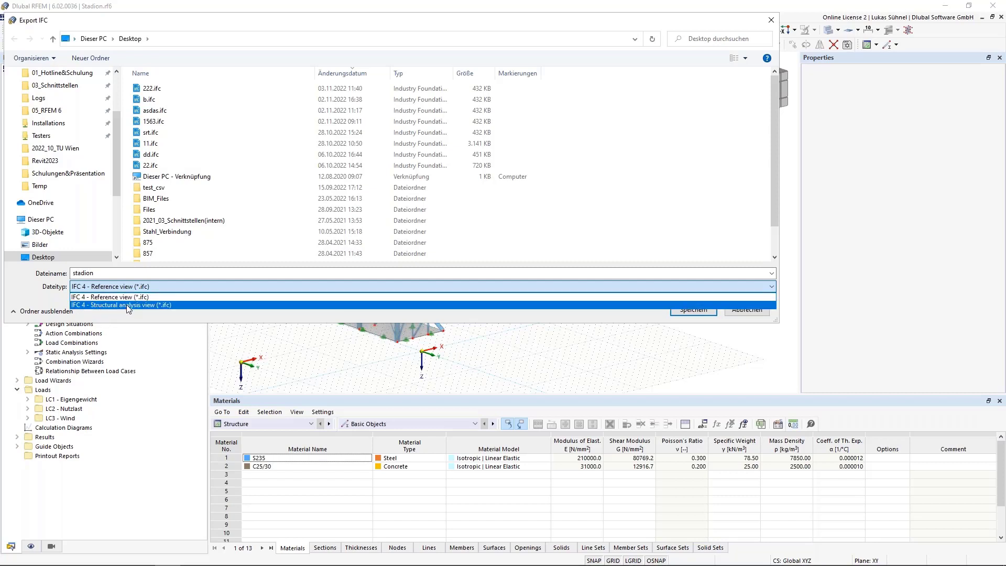
click(115, 298)
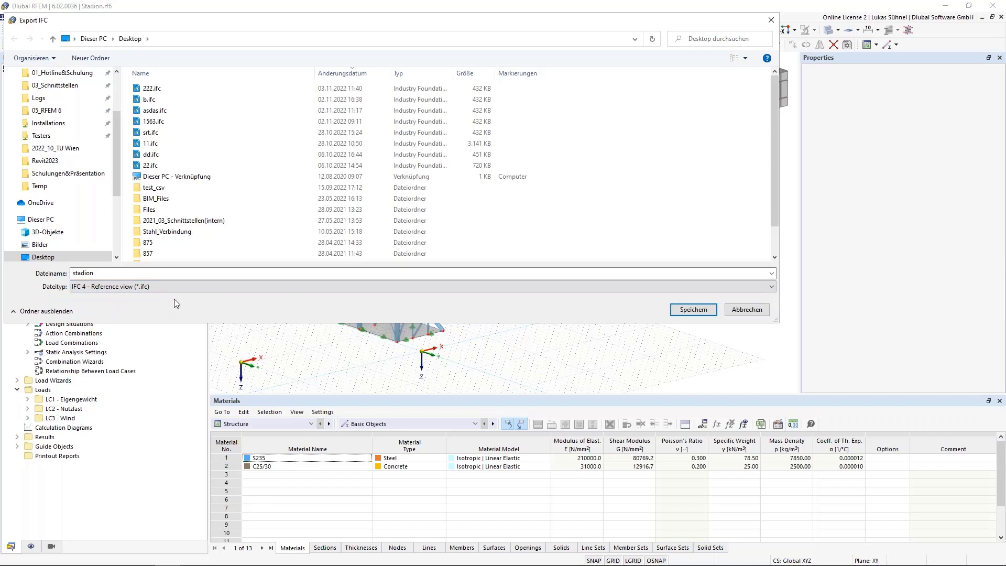
click(692, 310)
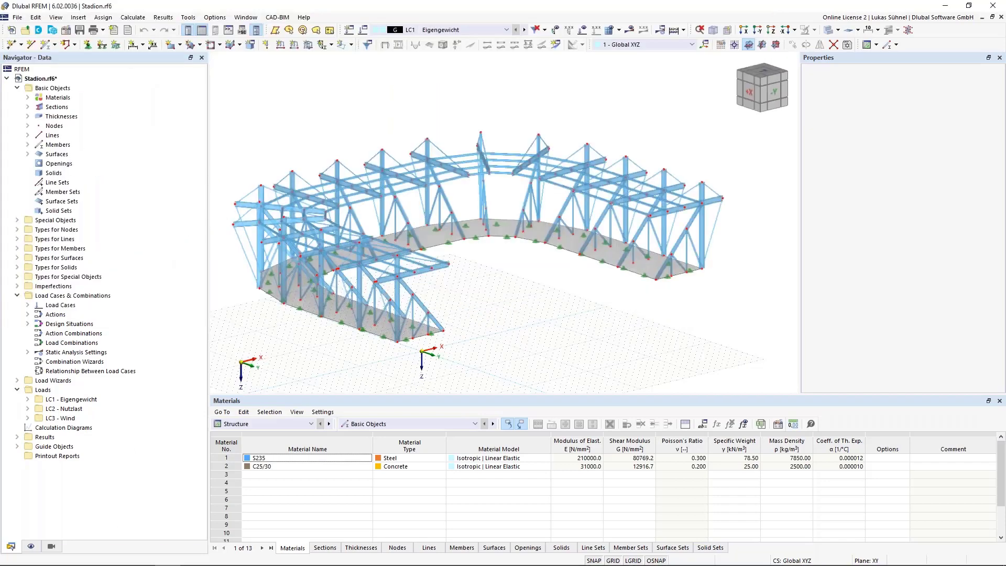
Switch to BIMvision with the exported stadion.ifc and inspect the stadium structure from close up and as a whole.
mouse_move(40, 556)
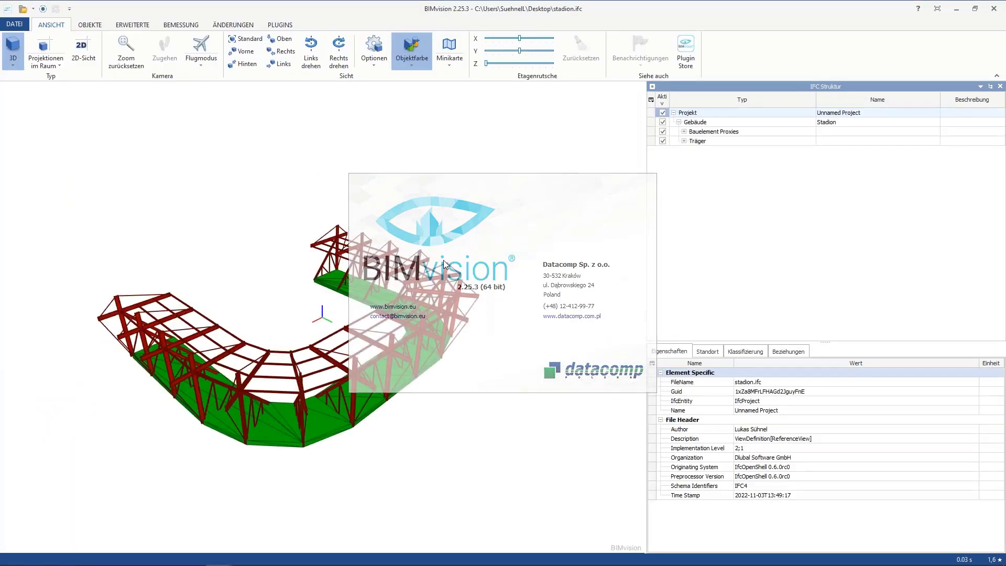
drag(506, 321, 332, 380)
scroll(260, 404, up, 5)
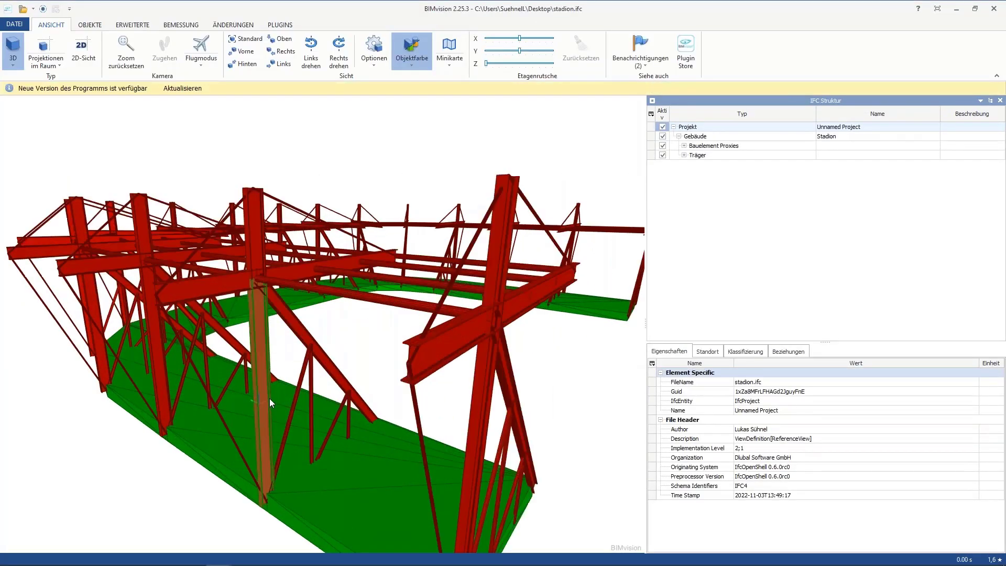
scroll(270, 396, down, 4)
Examine the profile name and material properties of an inclined brace in the front bay of the stadium frame.
click(287, 357)
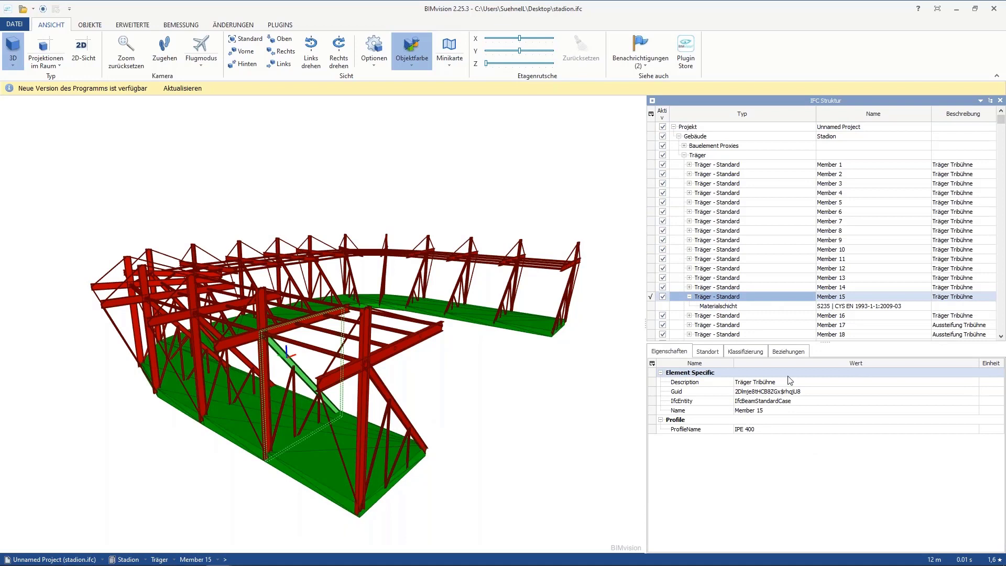
click(758, 433)
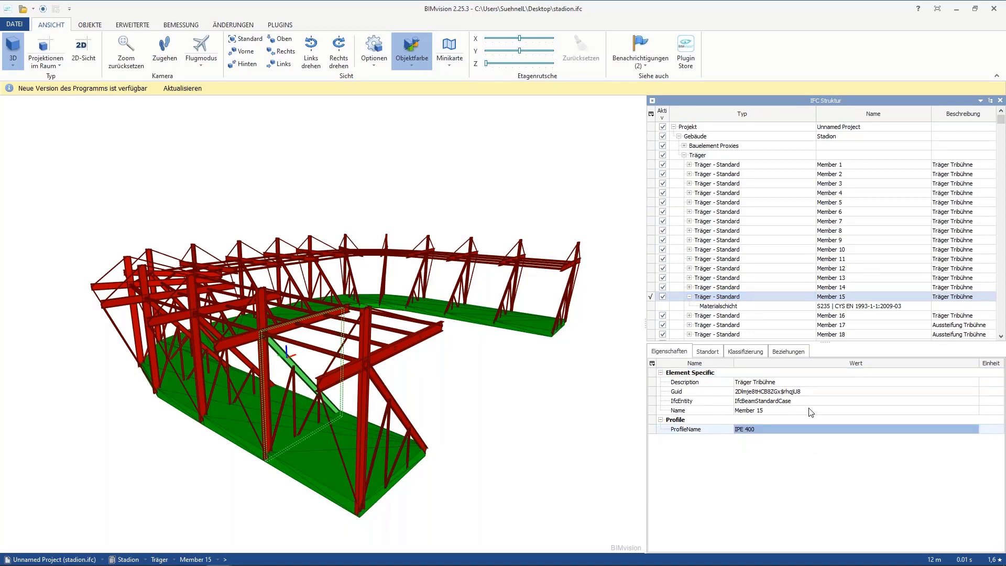
click(831, 307)
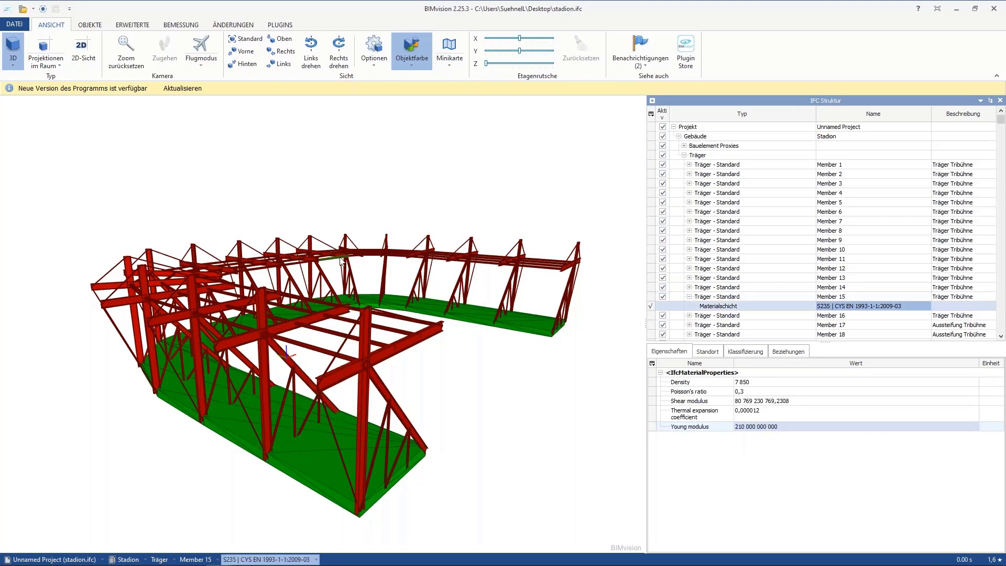
drag(442, 398, 420, 321)
scroll(396, 329, down, 2)
scroll(339, 329, down, 4)
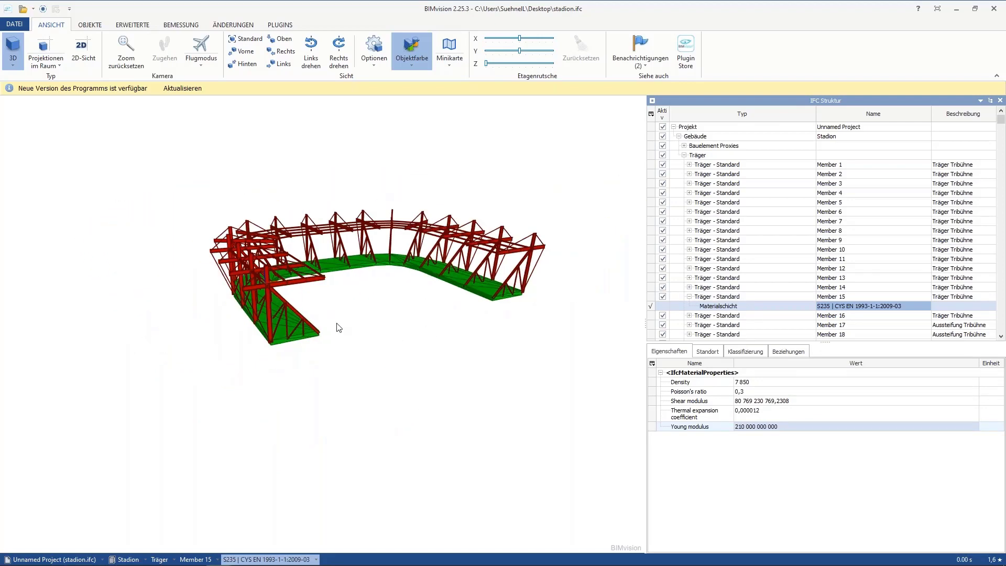
mouse_move(355, 307)
mouse_down()
mouse_move(350, 322)
mouse_move(360, 322)
mouse_up()
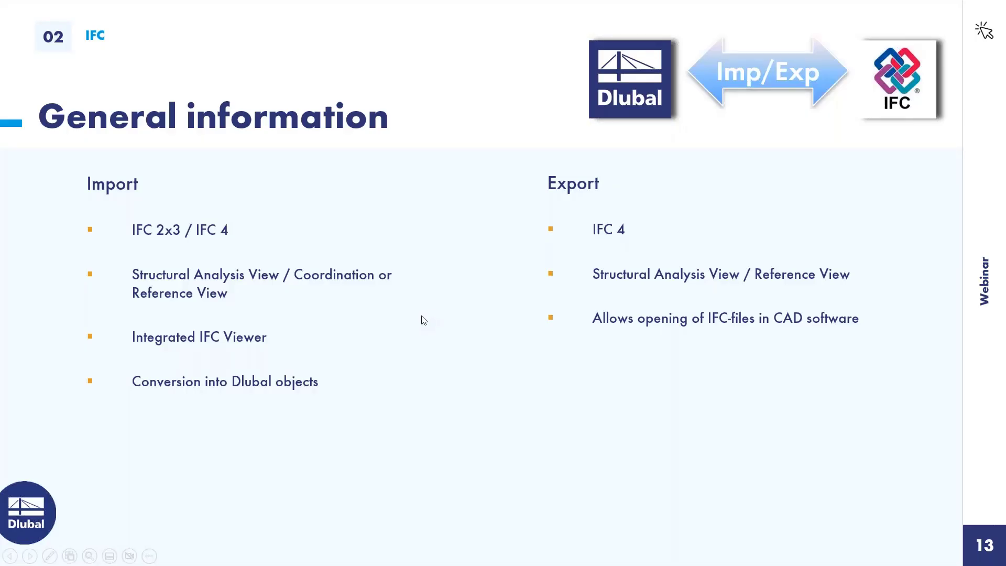
click(424, 320)
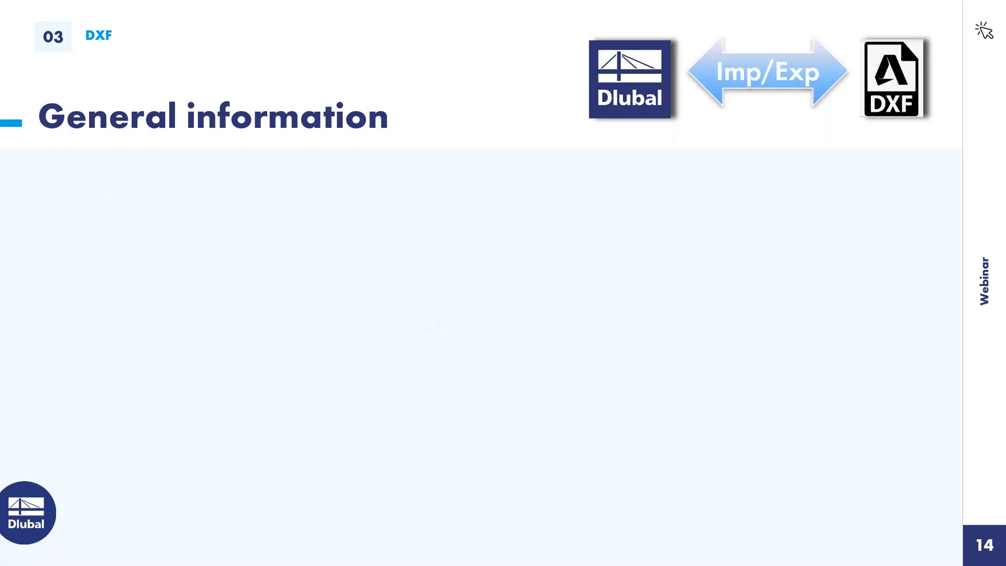
key(Right)
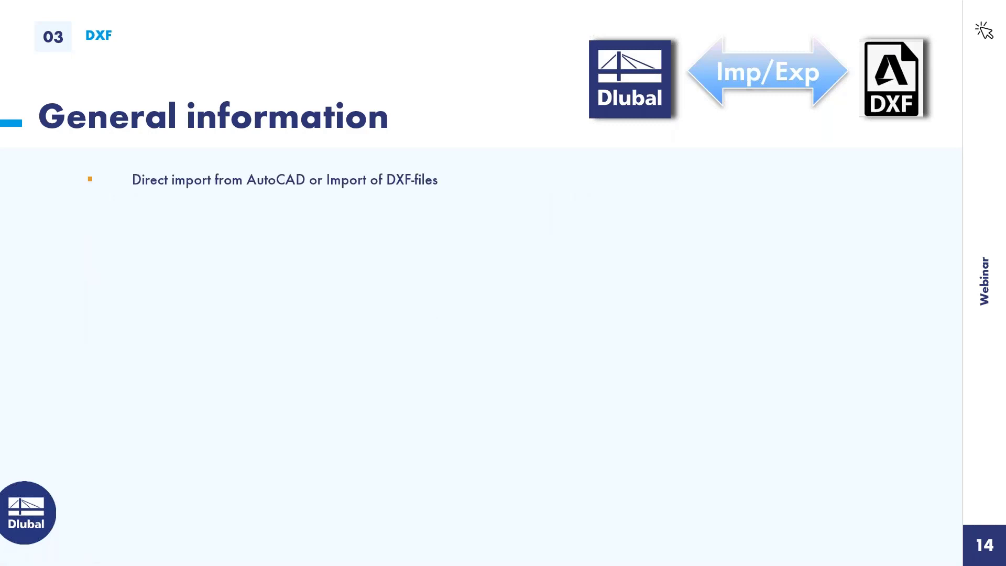
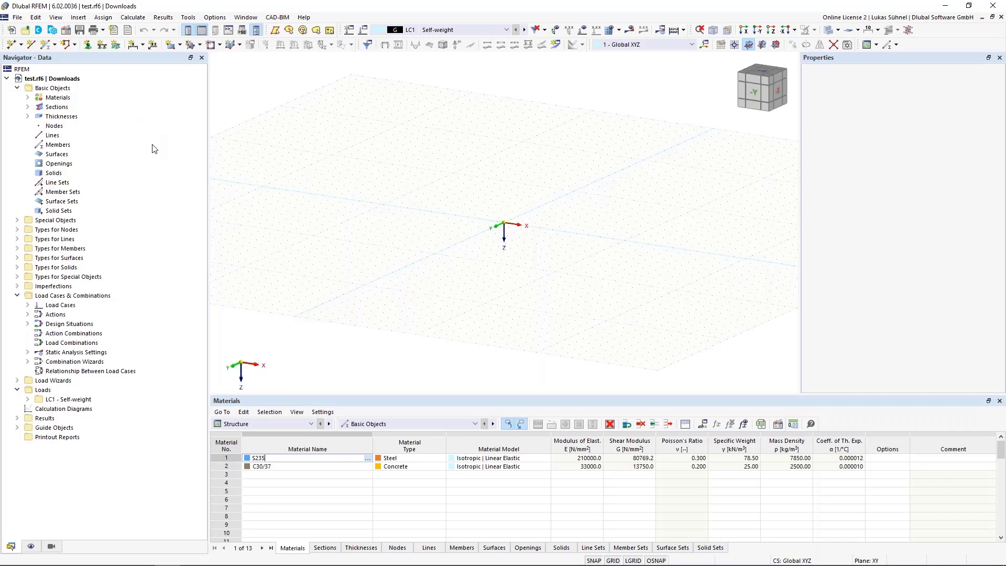
Start a new background layer among the guide objects of the empty test.rf6 model in RFEM.
click(18, 428)
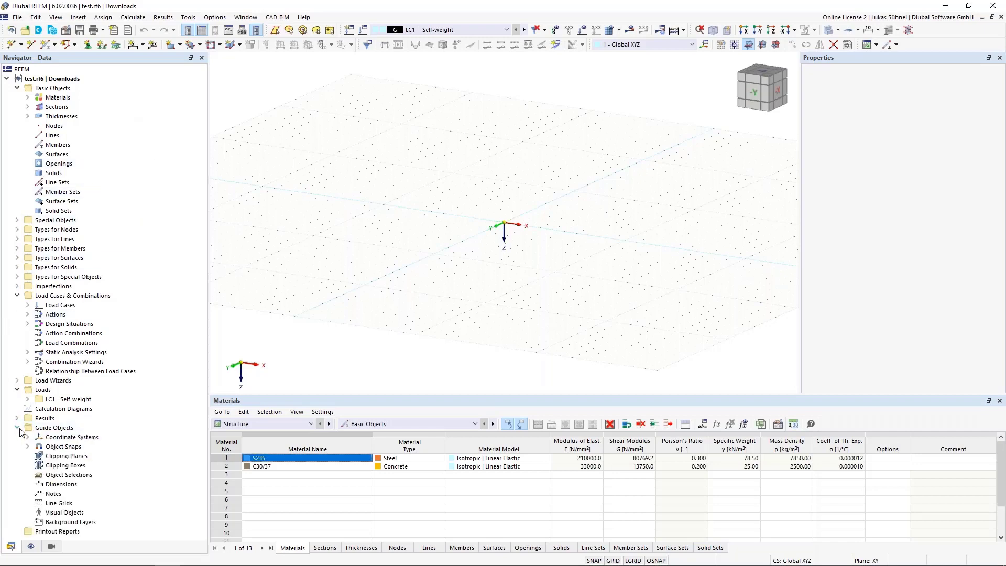
click(56, 522)
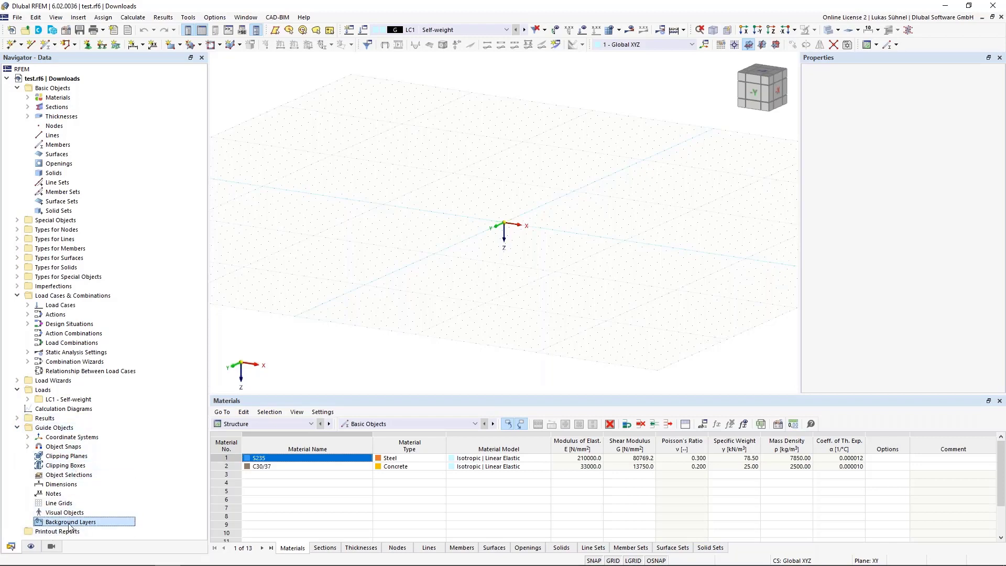
right_click(69, 526)
click(86, 419)
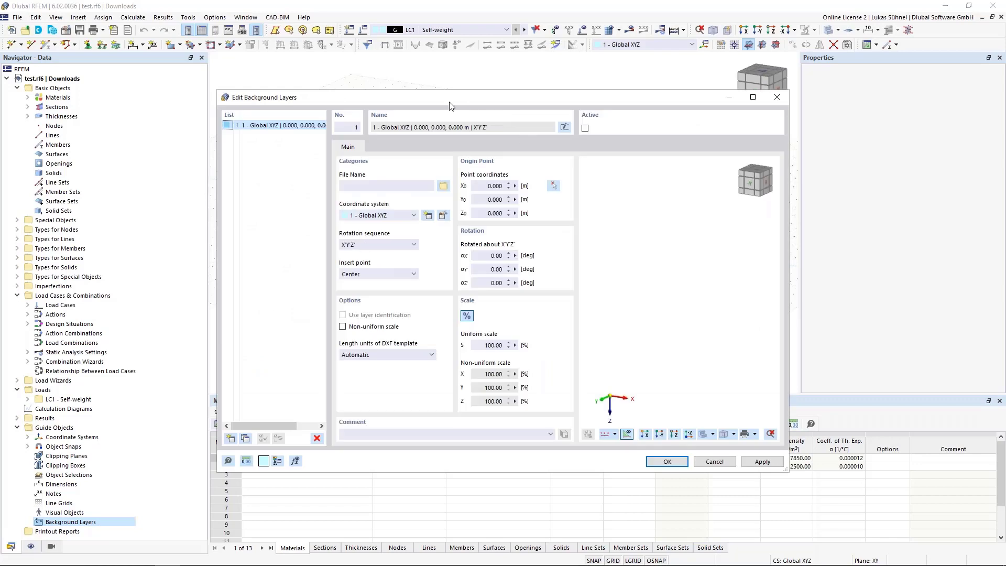
drag(450, 104, 459, 81)
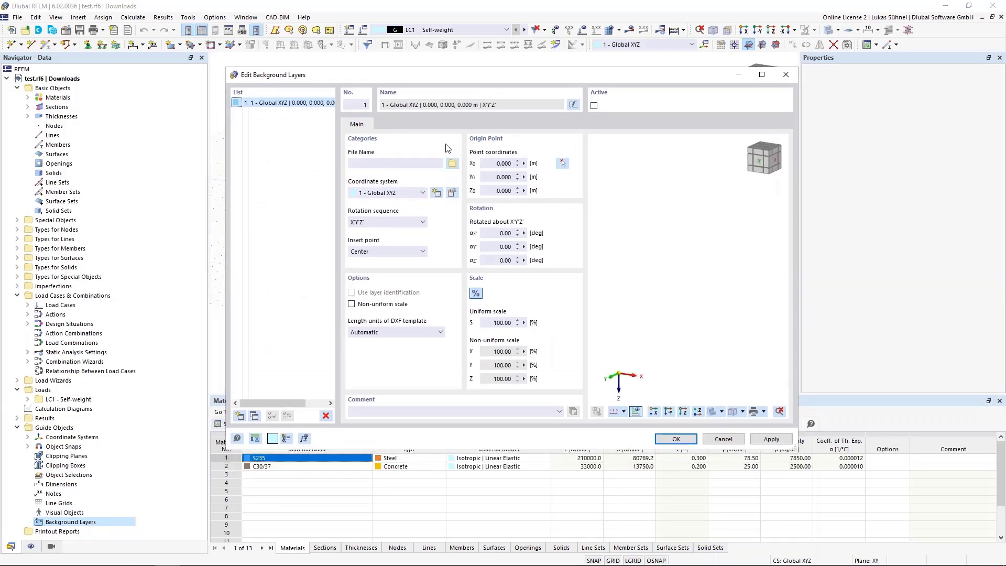
Load Stahlbühne_CAD.dxf from the webinar's dxf folder as the file of the background layer.
click(453, 163)
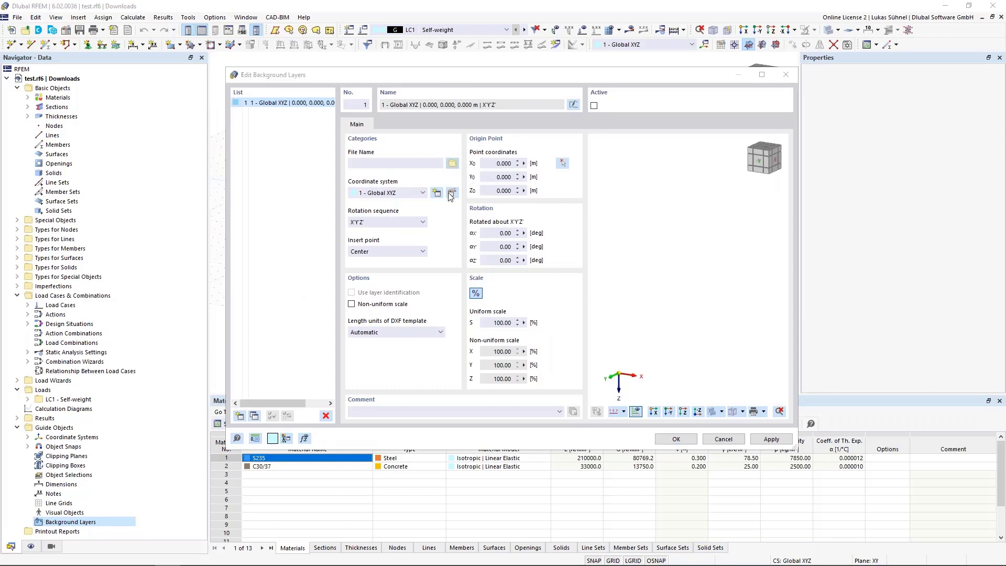
scroll(283, 220, up, 2)
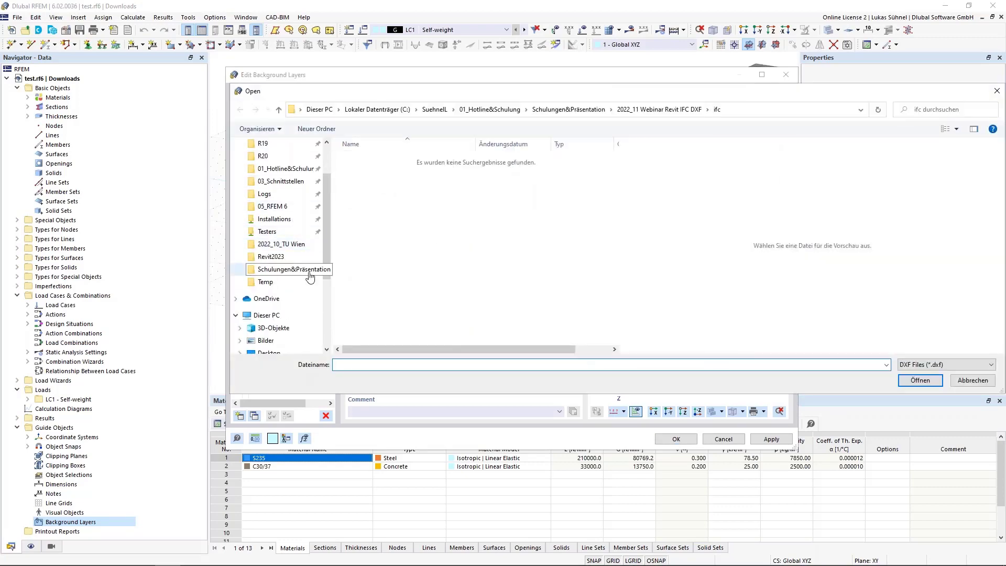
click(288, 269)
double_click(400, 227)
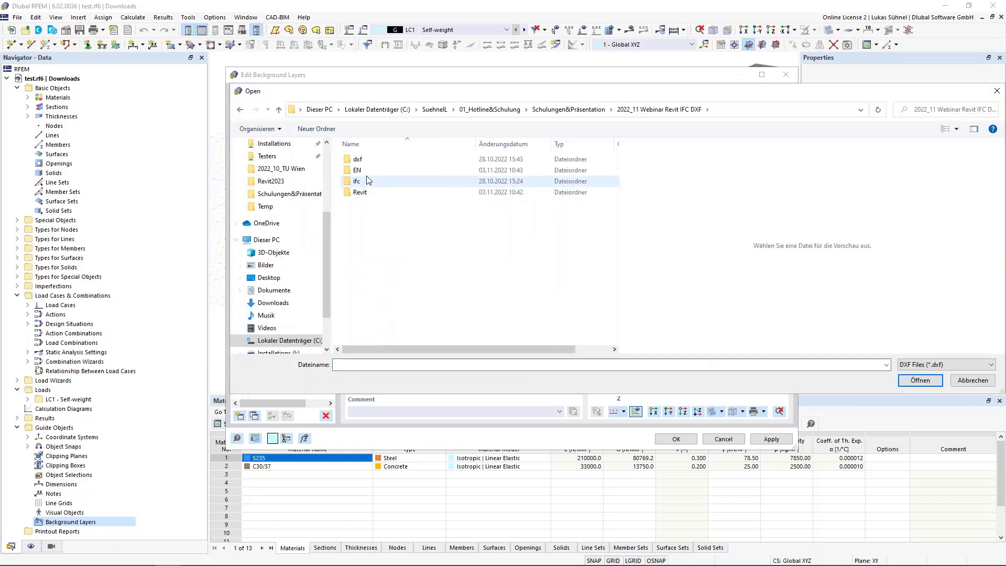
double_click(367, 172)
click(399, 204)
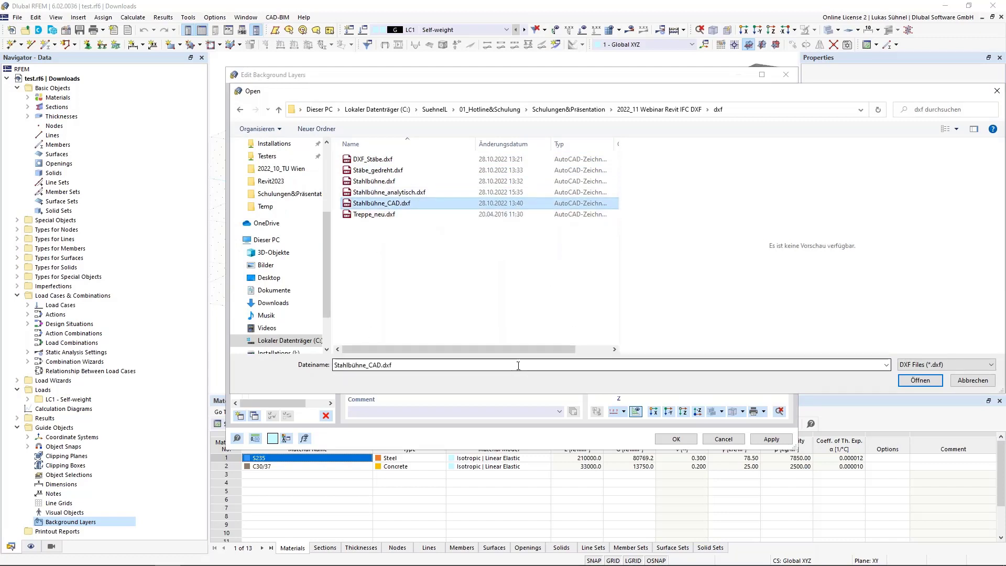
click(921, 381)
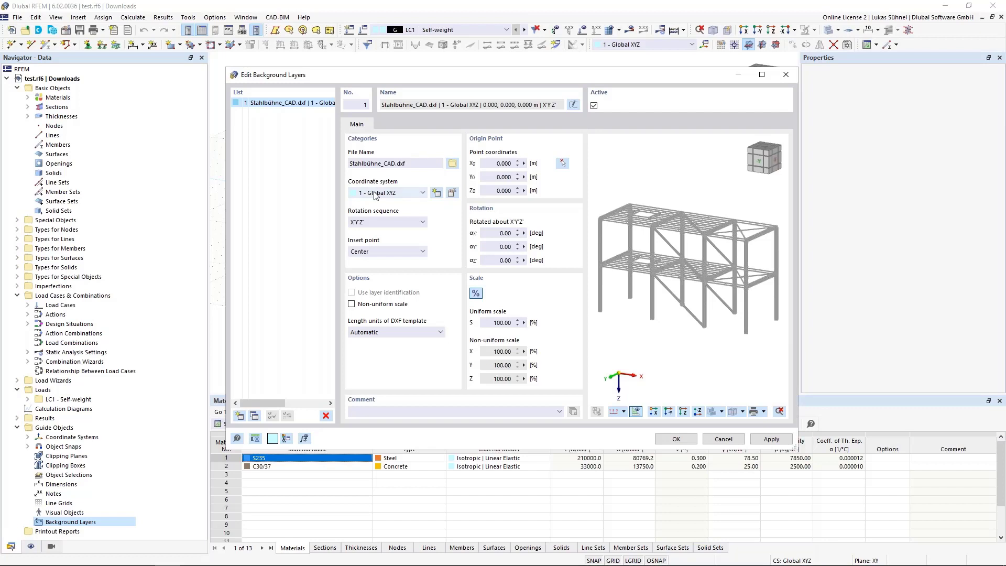
Try the +X and -X insert points for the background layer and return to Center.
click(377, 254)
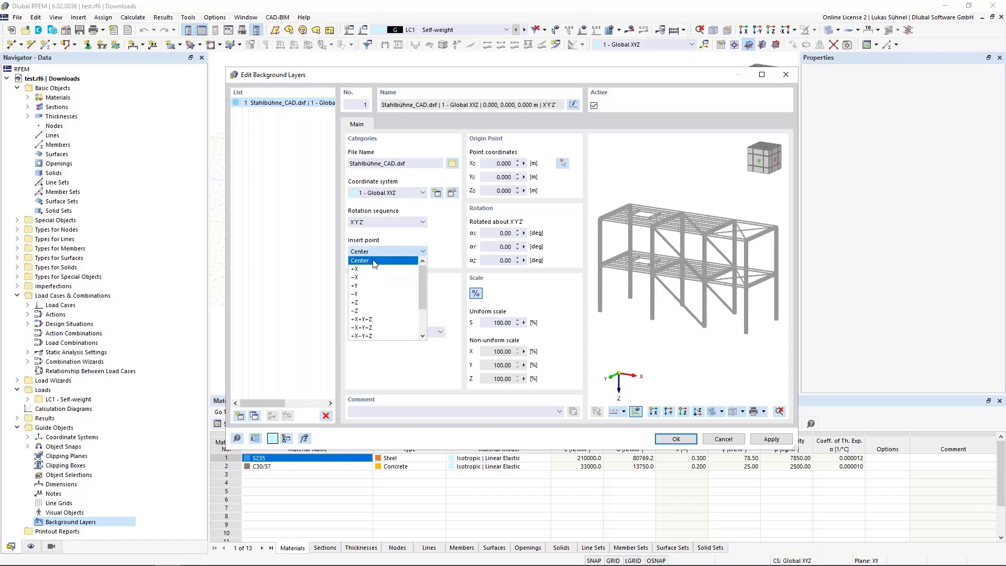
click(367, 269)
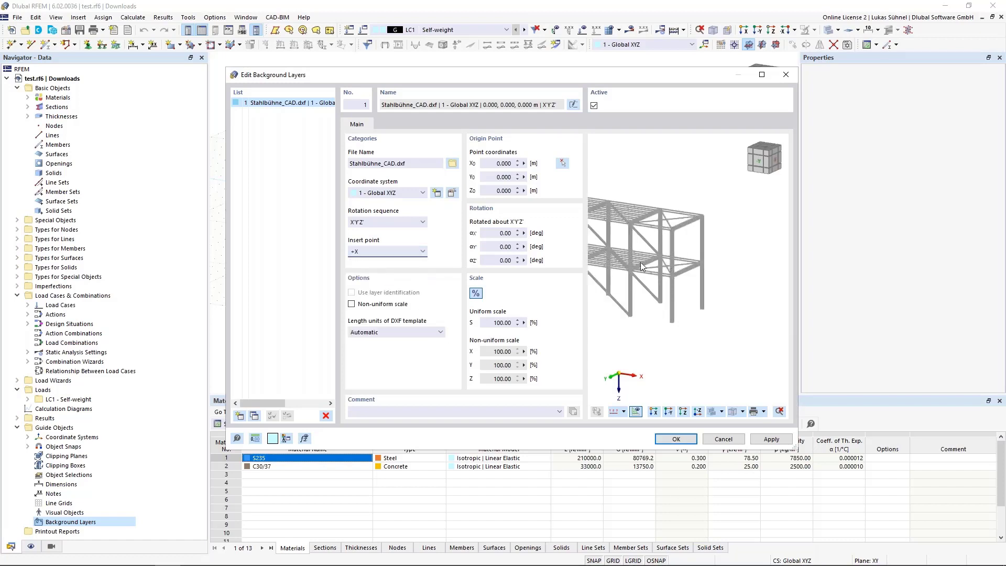
click(401, 253)
click(401, 277)
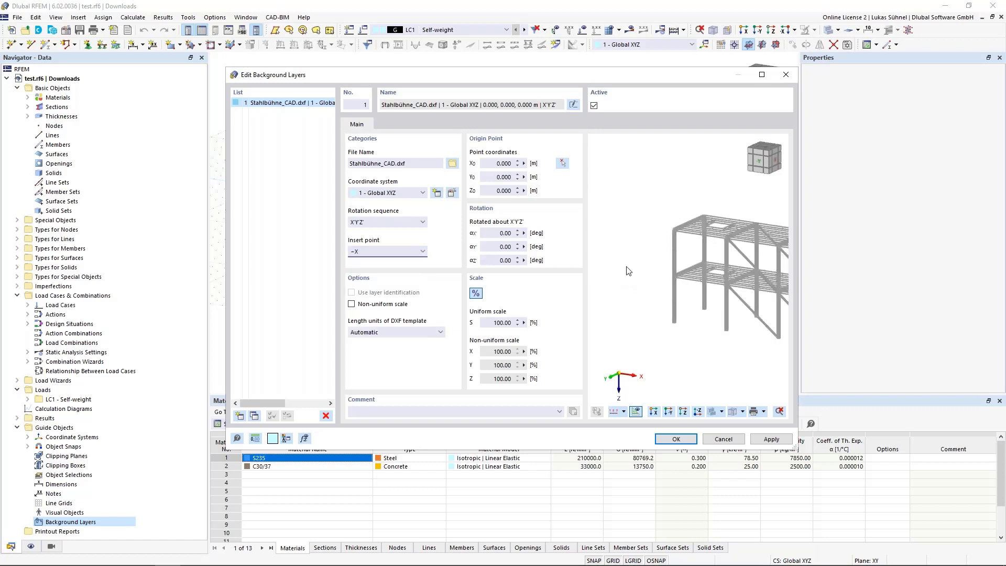
click(401, 251)
click(383, 261)
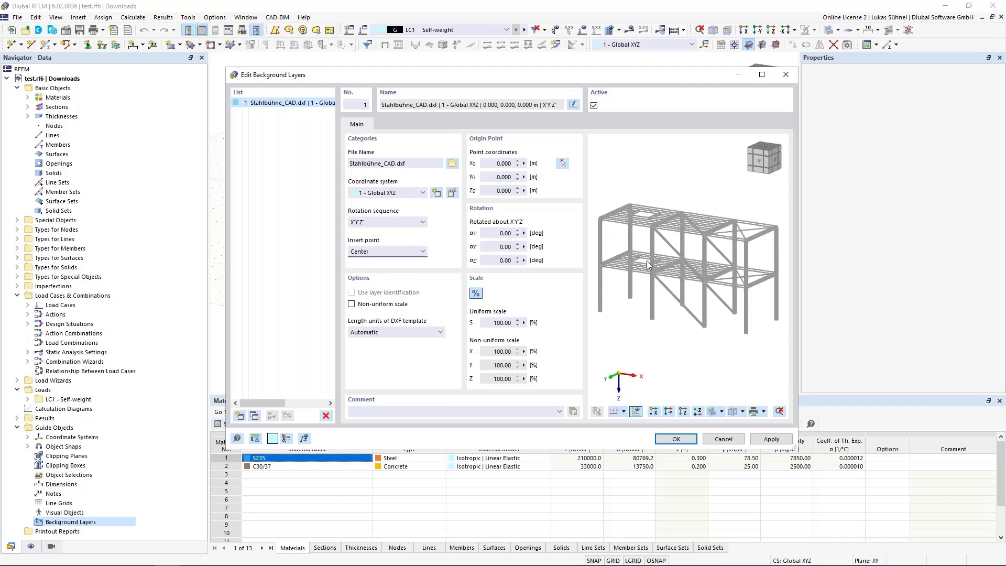
Examine the profile outlines and corner points of the steel frame in the background layer preview.
scroll(595, 214, up, 3)
scroll(600, 223, up, 5)
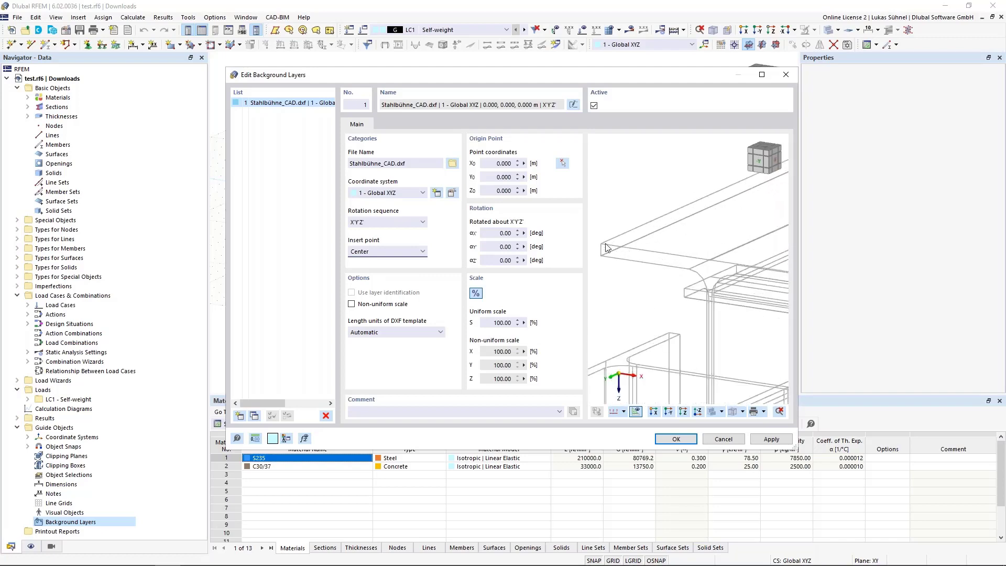
scroll(608, 247, down, 4)
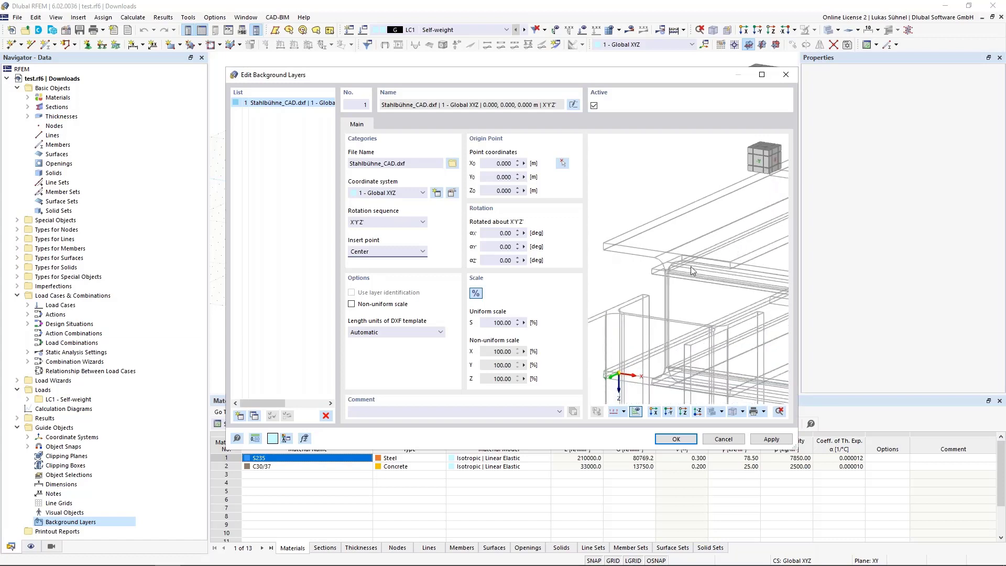
scroll(664, 226, up, 4)
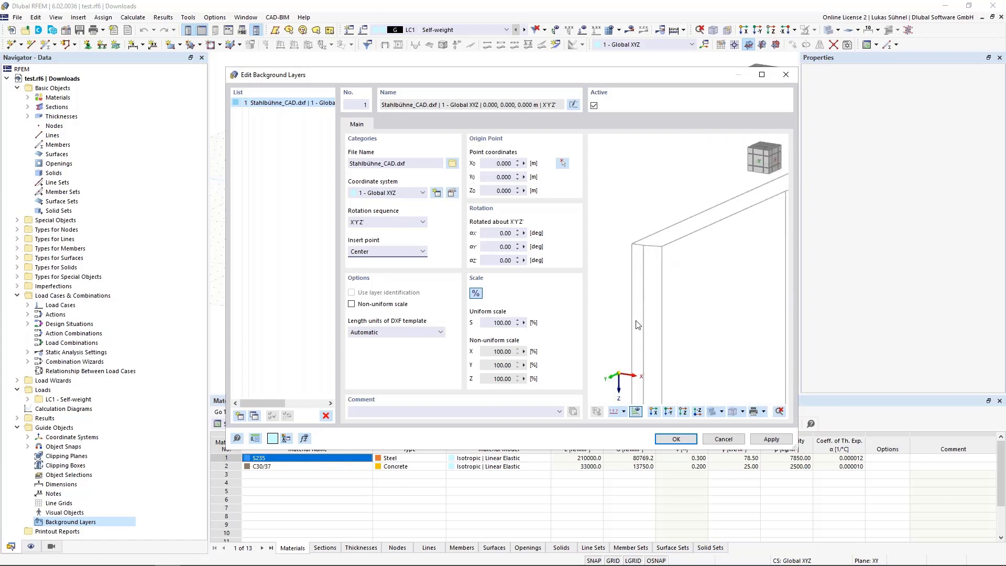
scroll(638, 324, down, 2)
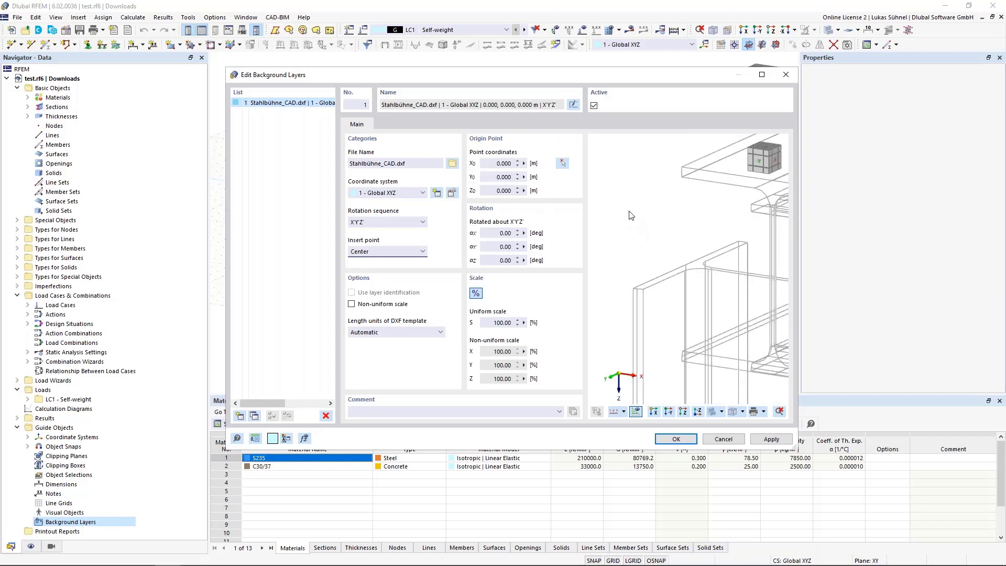
scroll(629, 215, down, 5)
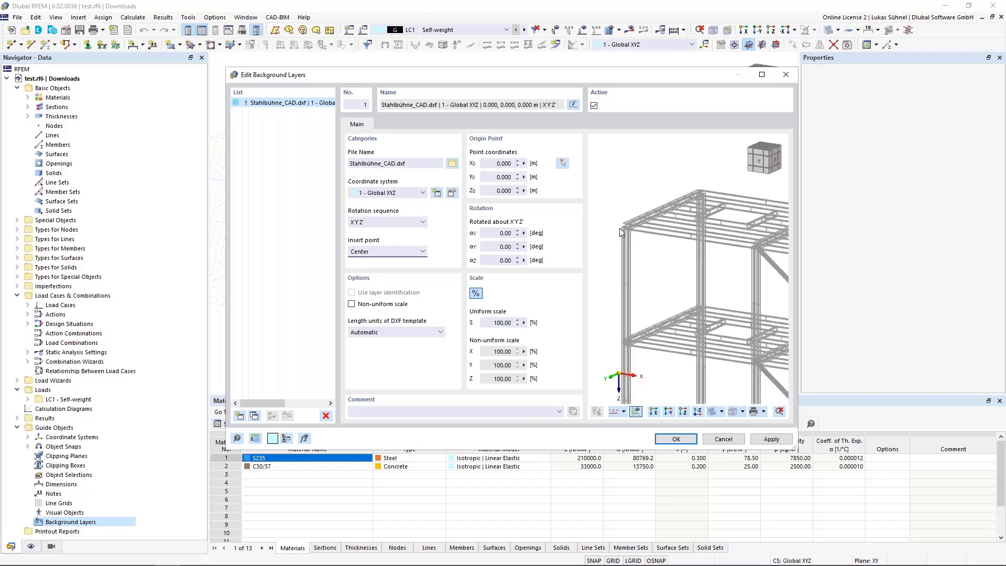
scroll(620, 230, down, 2)
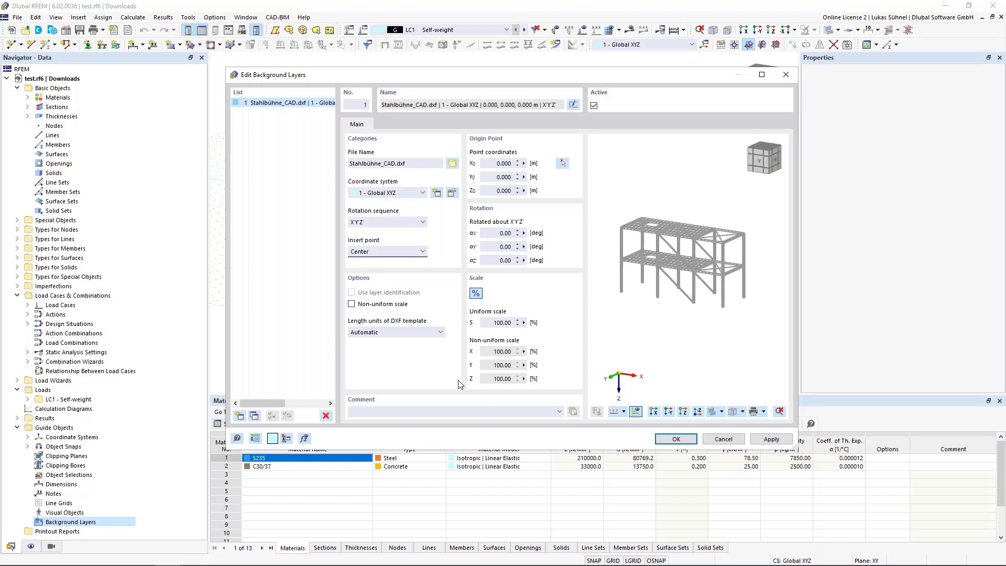
Set the length units of the DXF template to m and place the background layer in the model.
click(377, 332)
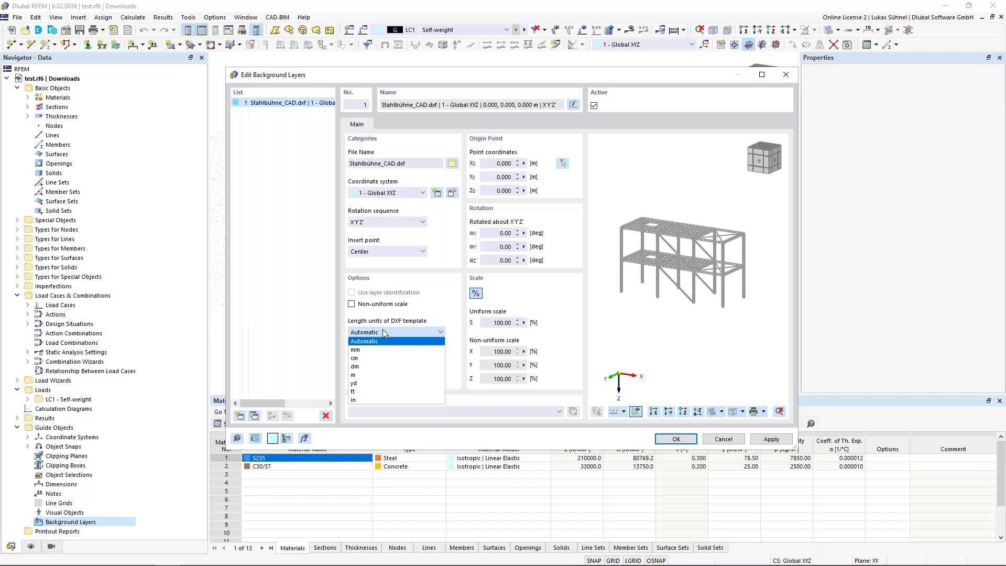
click(370, 375)
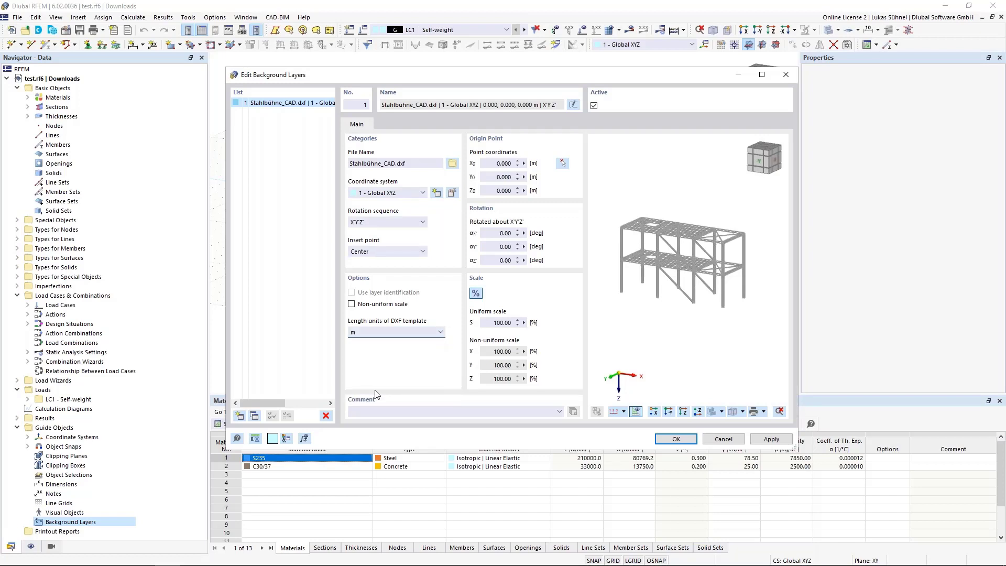
click(363, 333)
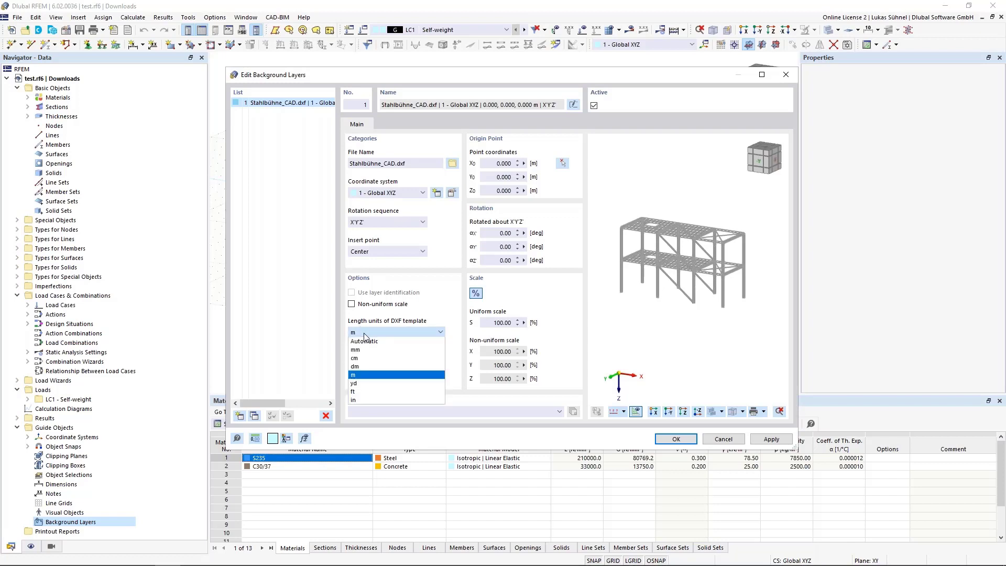
click(365, 335)
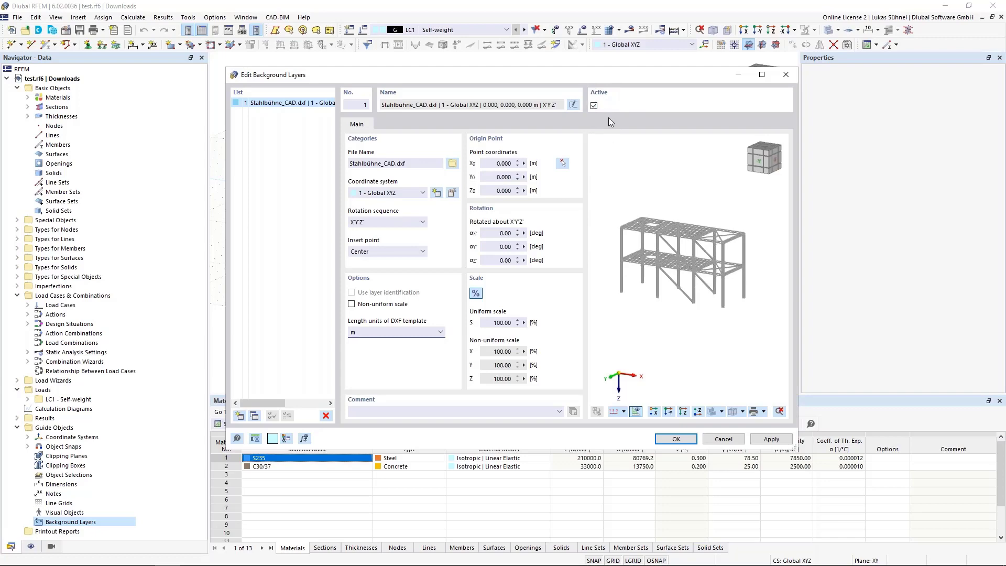
click(663, 439)
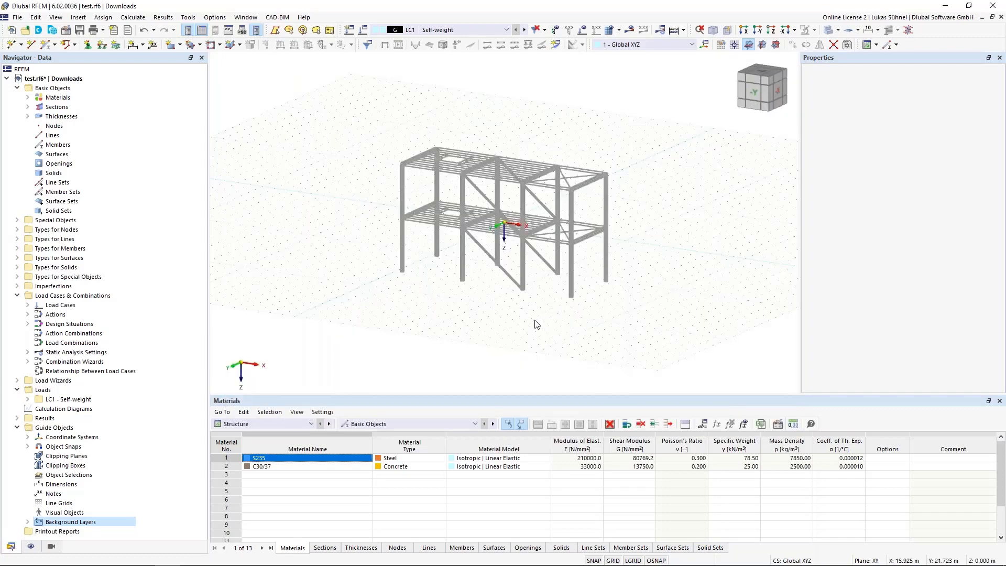
ctrl+middle_drag(534, 324, 430, 294)
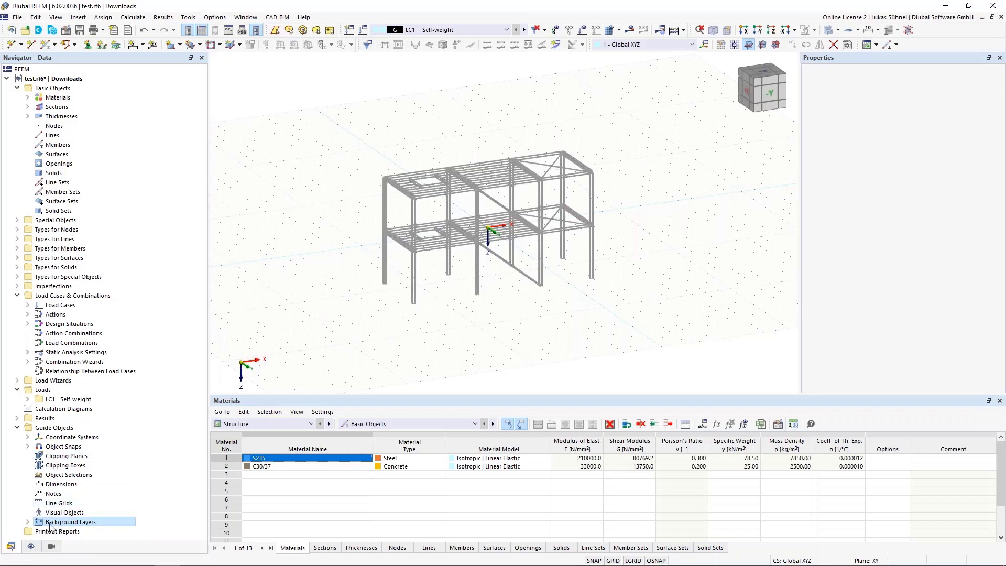
Deactivate the Stahlbühne_CAD.dxf background layer in the model and activate it again.
click(28, 522)
right_click(103, 512)
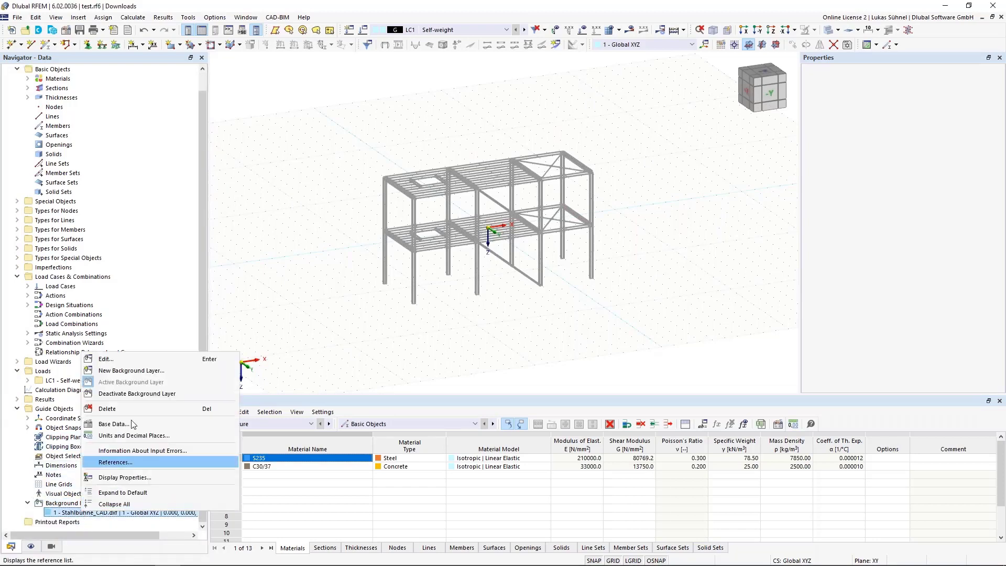
click(126, 395)
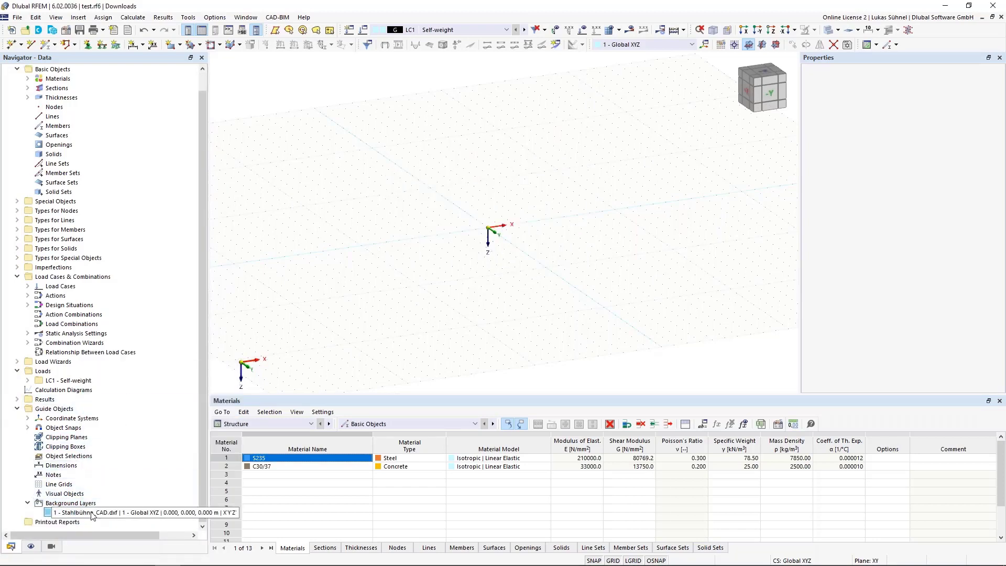
right_click(93, 512)
click(147, 383)
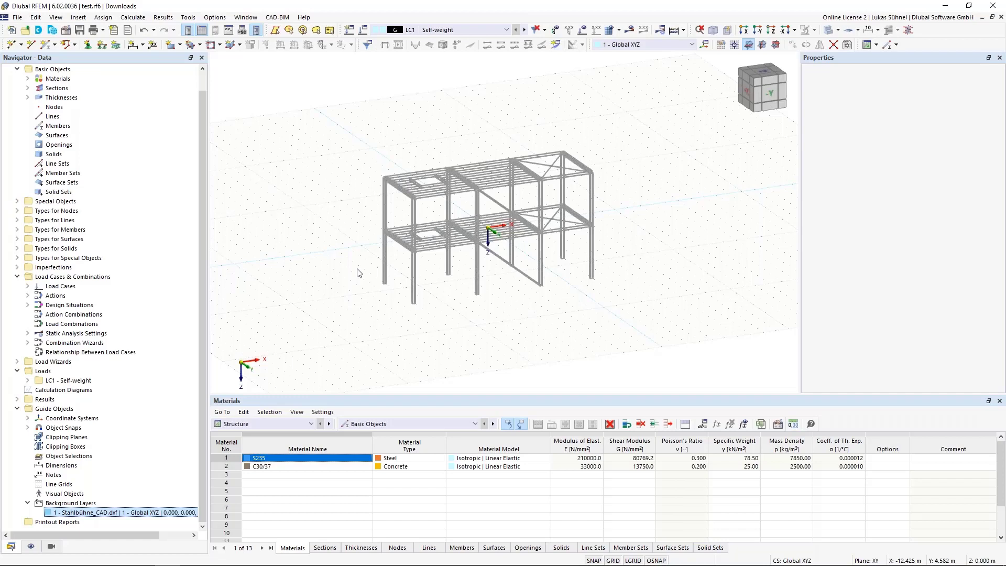
Check the object snap options for snapping to background layers, with the corner column's base in close view.
mouse_move(449, 289)
ctrl+middle_down()
mouse_move(419, 286)
mouse_move(441, 301)
ctrl+middle_up()
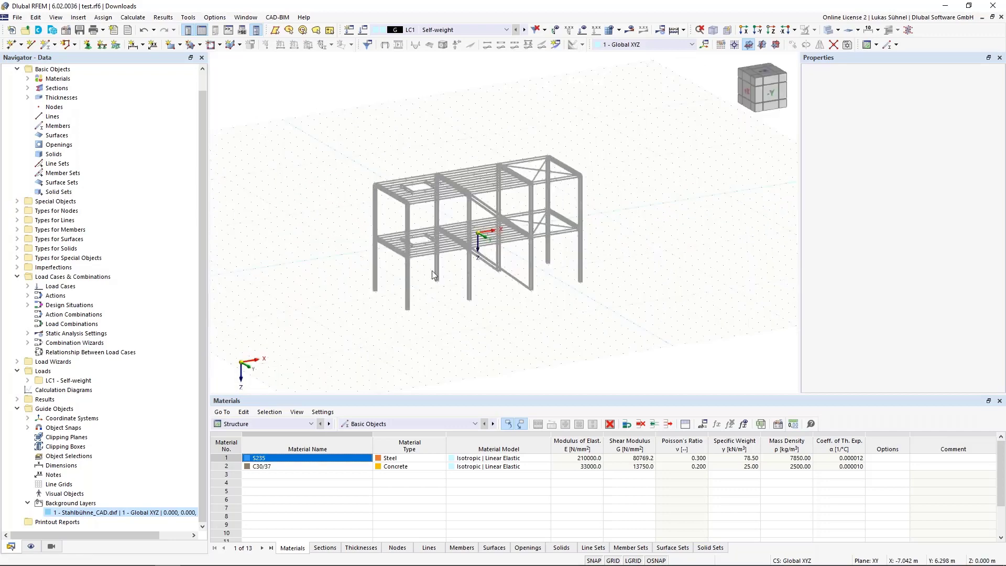
scroll(429, 284, up, 2)
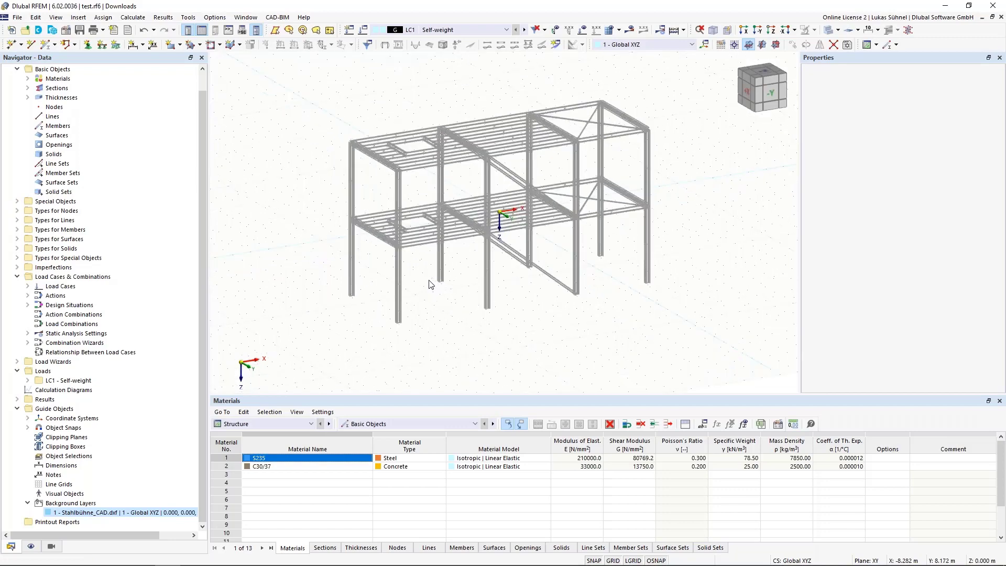
scroll(429, 284, up, 5)
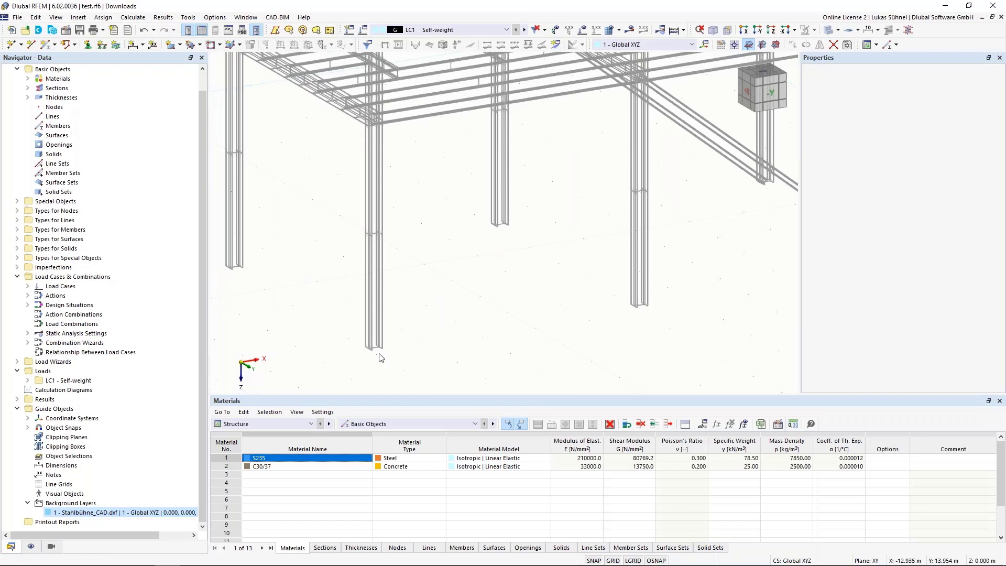
right_click(655, 559)
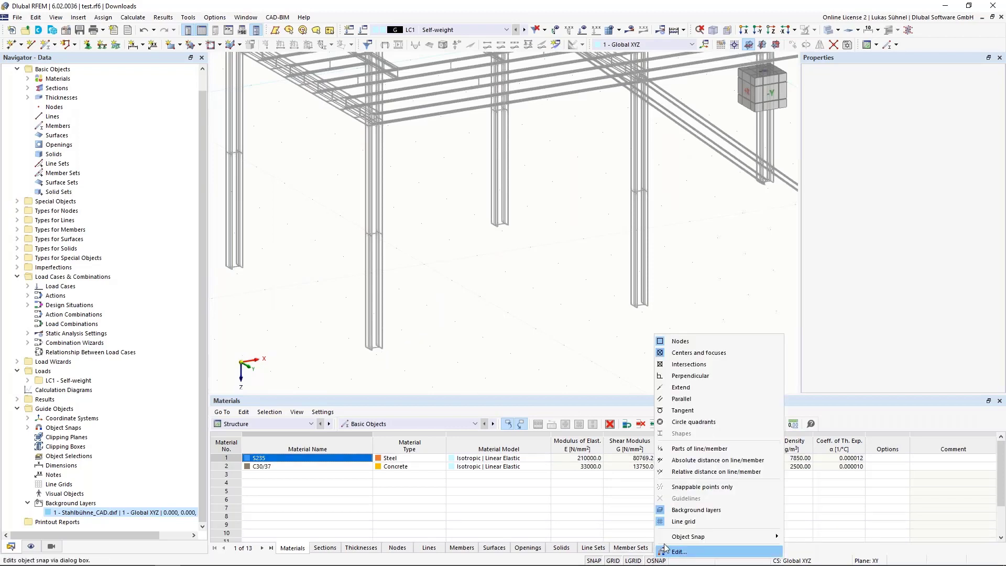
click(685, 512)
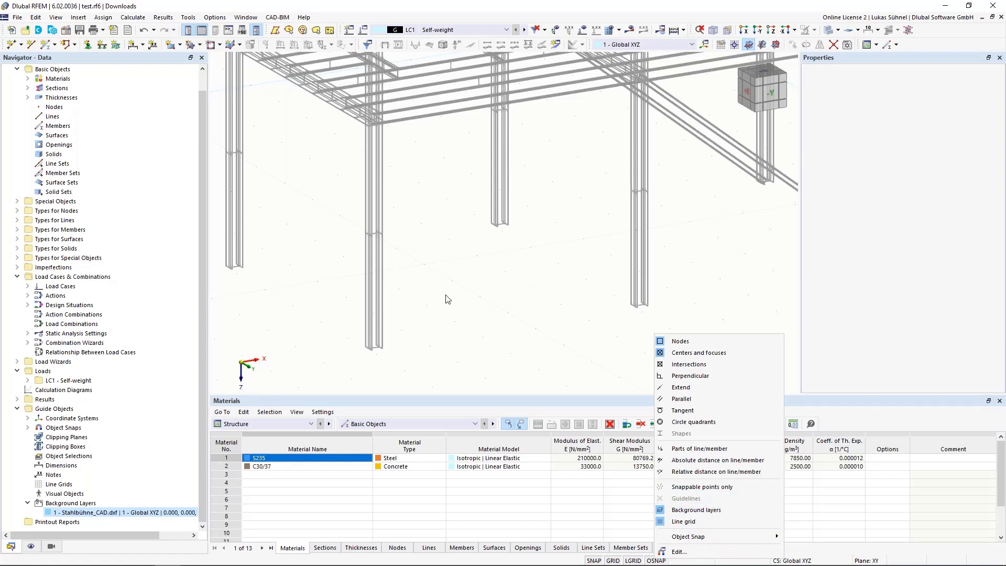
Place a node at 50 % between the diagonally opposite flange corners (-6.895, 2.610, 4.034) and (-7.105, 2.390, 4.034) of the front corner column's base.
click(15, 46)
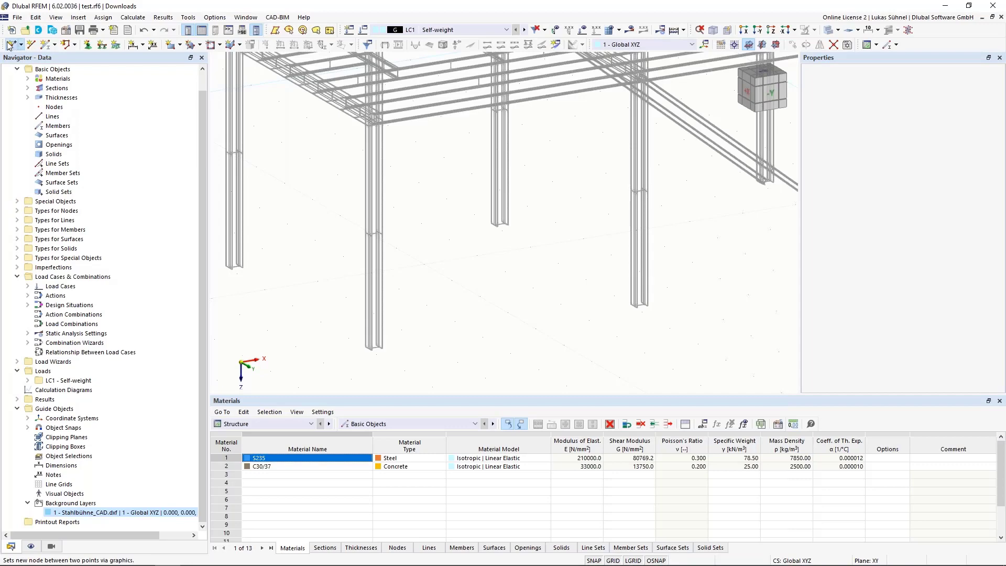
drag(187, 69, 727, 126)
scroll(414, 360, up, 5)
scroll(414, 360, up, 3)
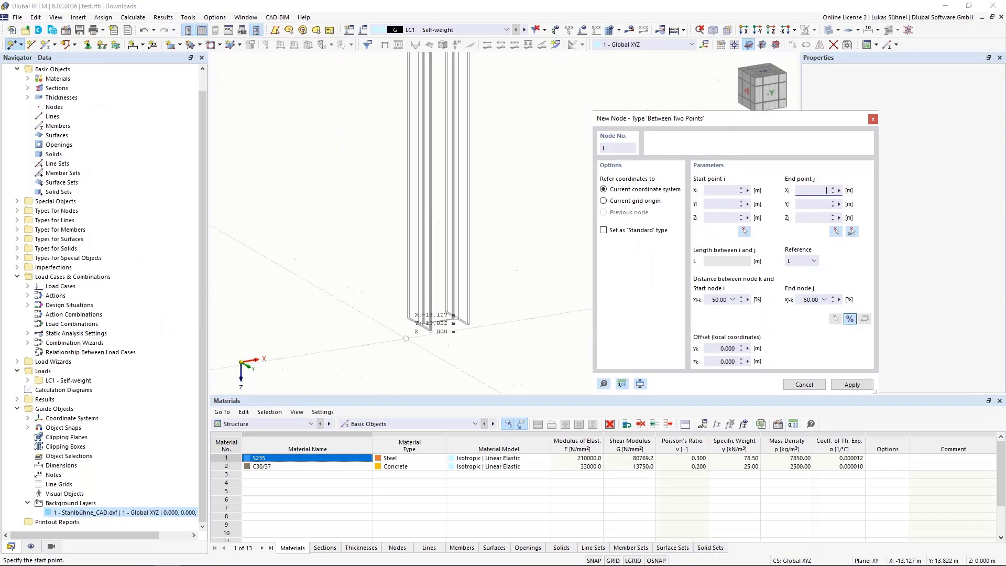
scroll(303, 298, up, 2)
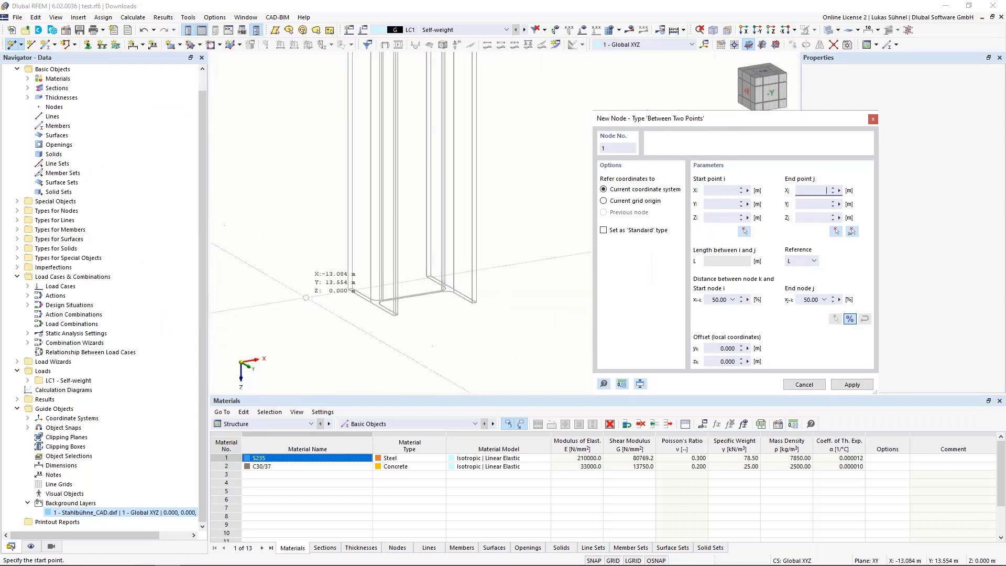
scroll(398, 304, up, 2)
scroll(398, 304, up, 1)
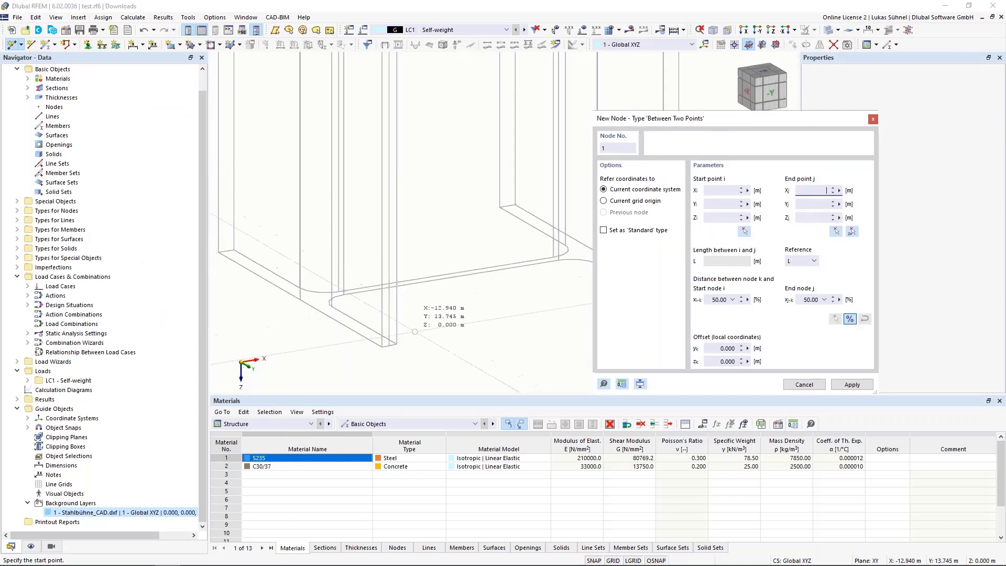
scroll(425, 319, up, 1)
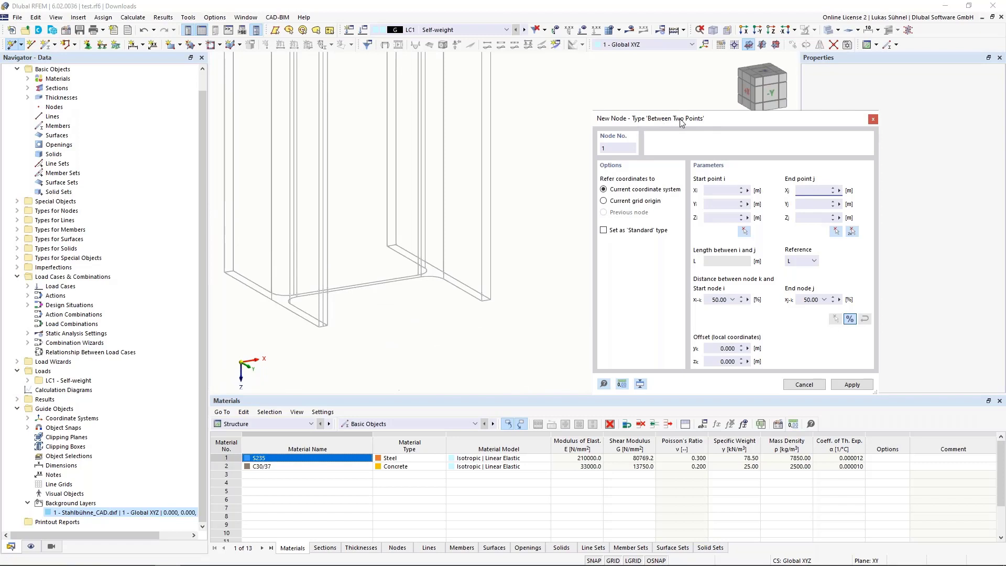
click(487, 300)
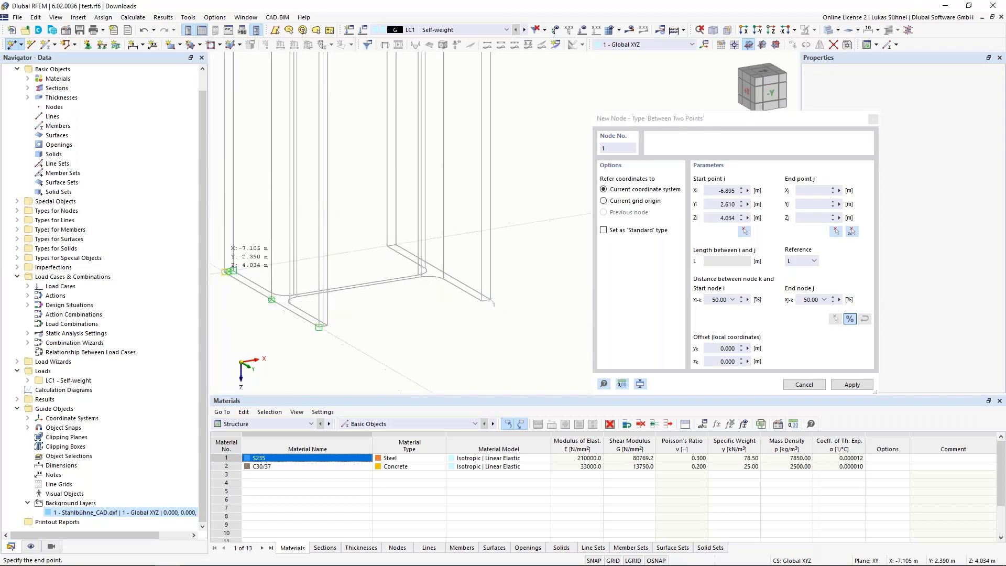
click(225, 273)
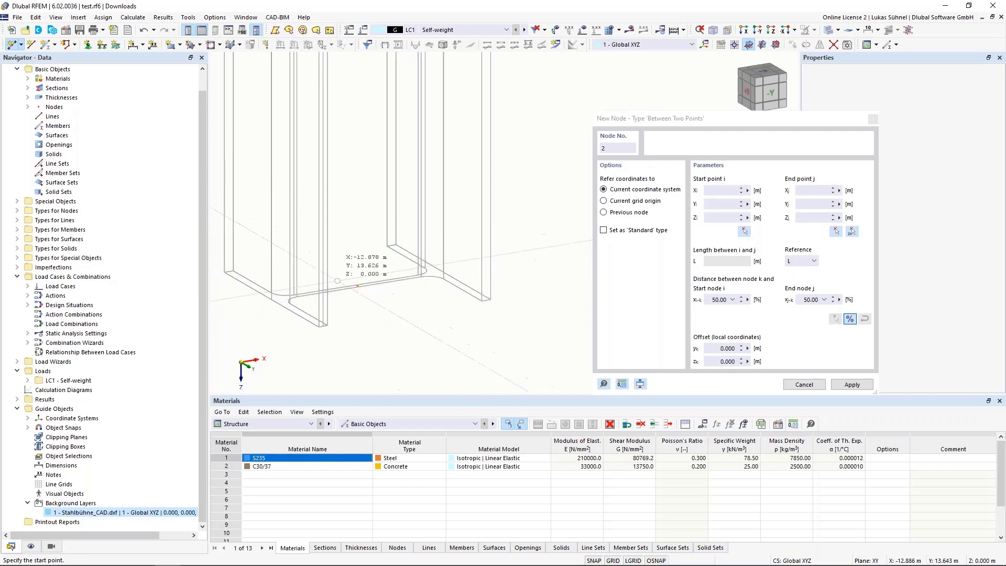
Place a node at 50 % between the diagonally opposite flange corners (-6.895, 2.390, -3.966) and (-7.105, 2.610, -3.966) of the same column's head.
scroll(379, 368, down, 3)
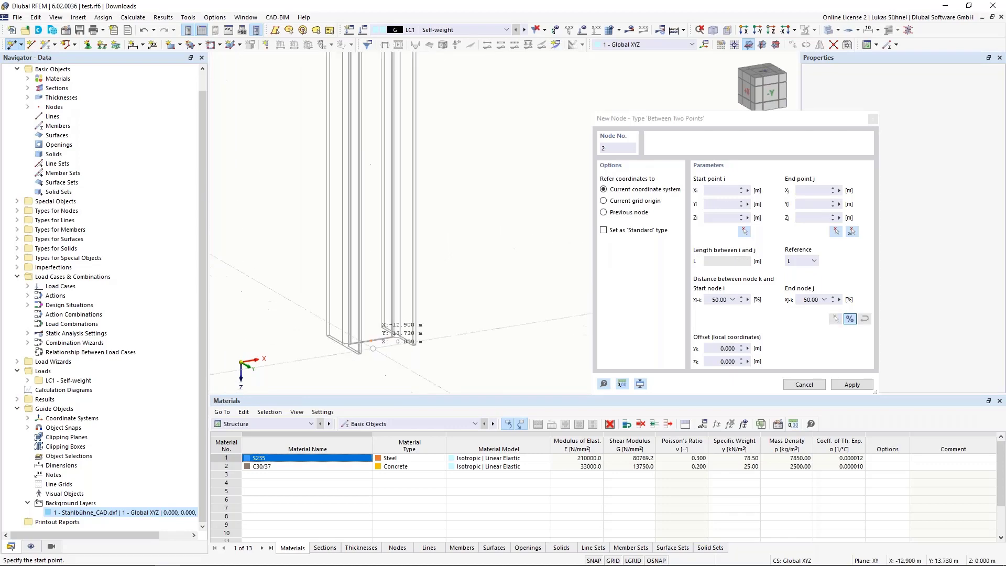
scroll(374, 348, down, 5)
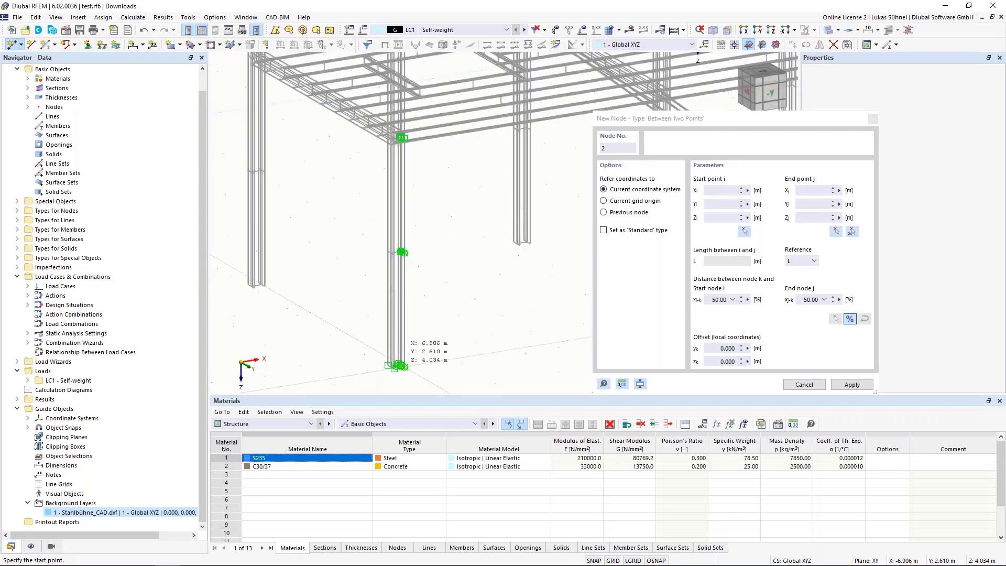
scroll(403, 366, down, 5)
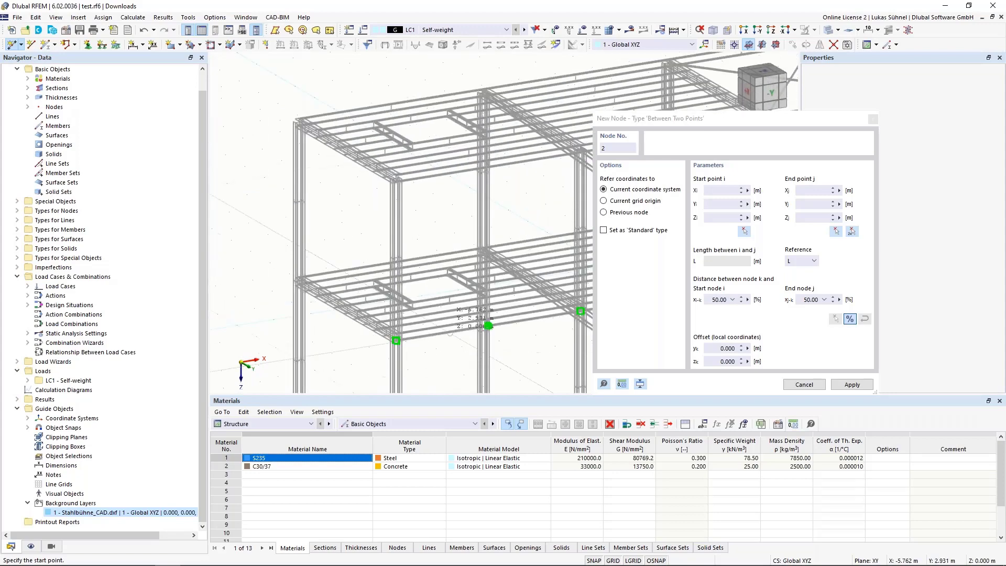
scroll(414, 178, up, 10)
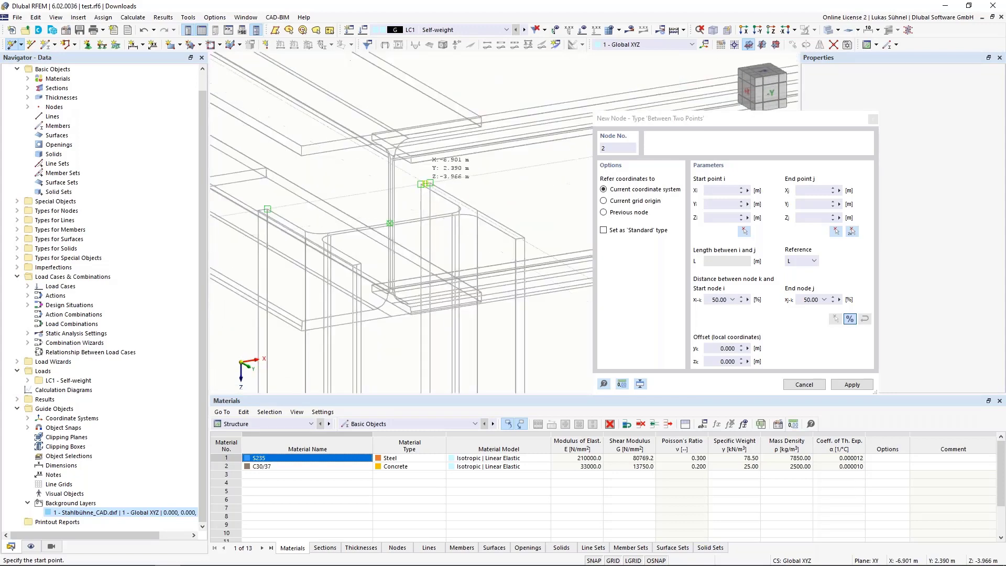
scroll(422, 184, up, 2)
click(422, 184)
scroll(419, 189, down, 2)
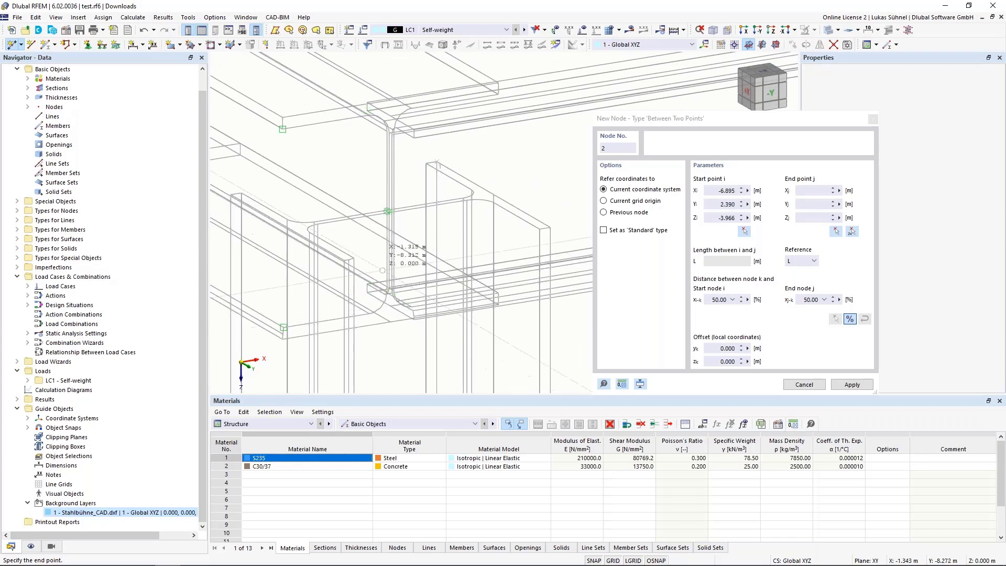
middle_drag(396, 222, 443, 192)
scroll(378, 232, up, 3)
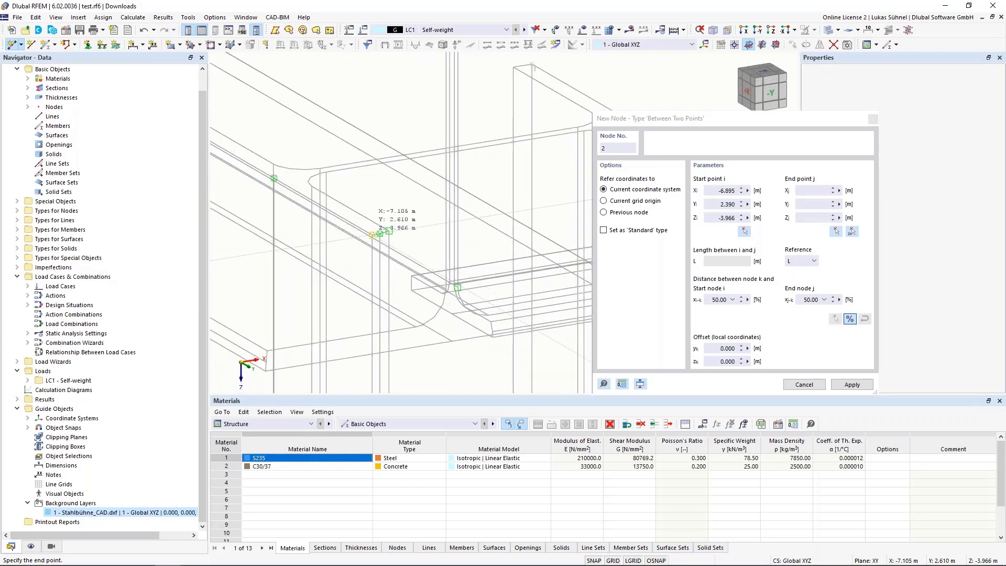
click(380, 233)
scroll(461, 180, down, 3)
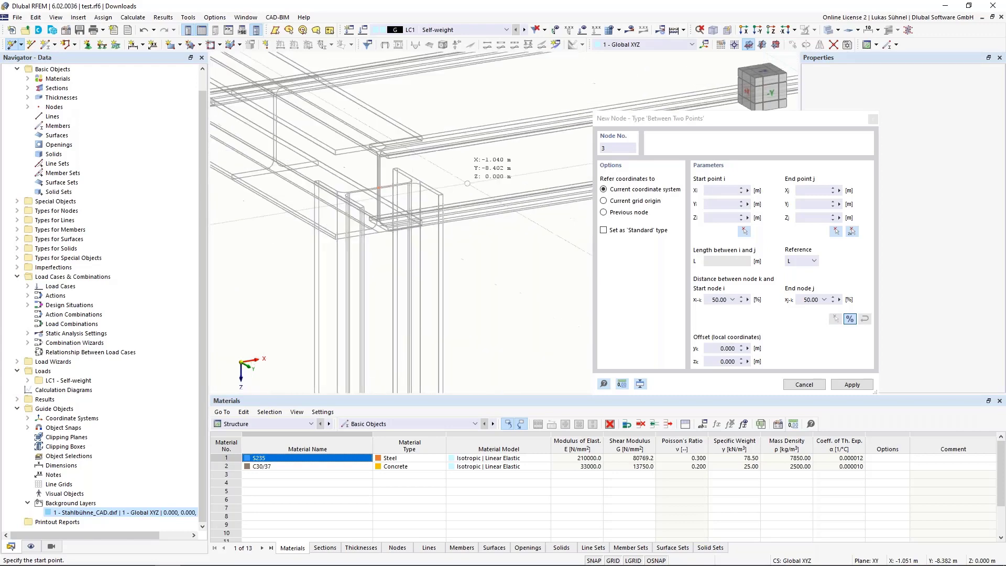
key(Escape)
Start a single Beam member with section HEB 200 at the node in the corner column's base.
scroll(407, 203, down, 3)
scroll(405, 211, down, 2)
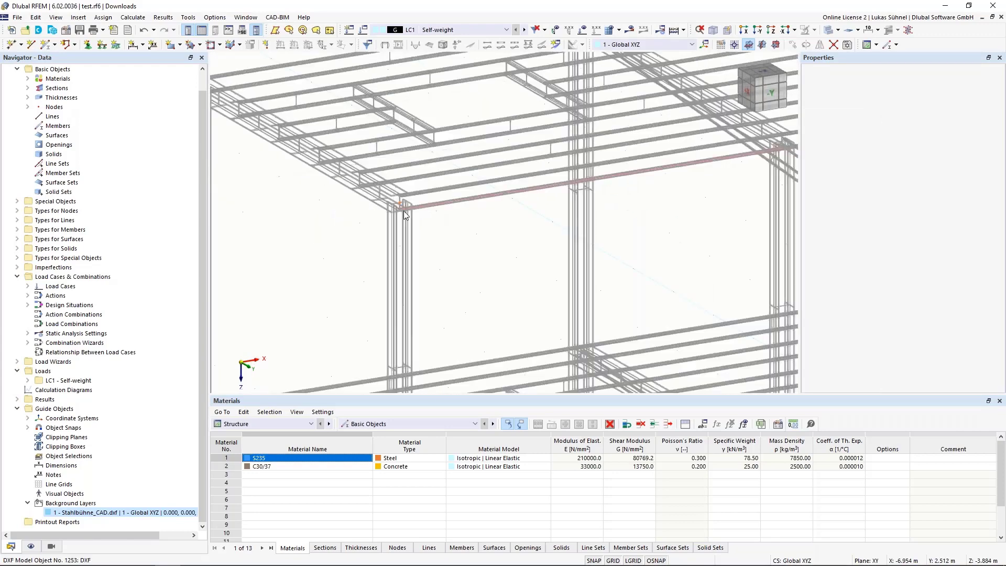
middle_drag(406, 296, 399, 226)
scroll(400, 224, down, 4)
middle_drag(405, 182, 371, 124)
click(45, 45)
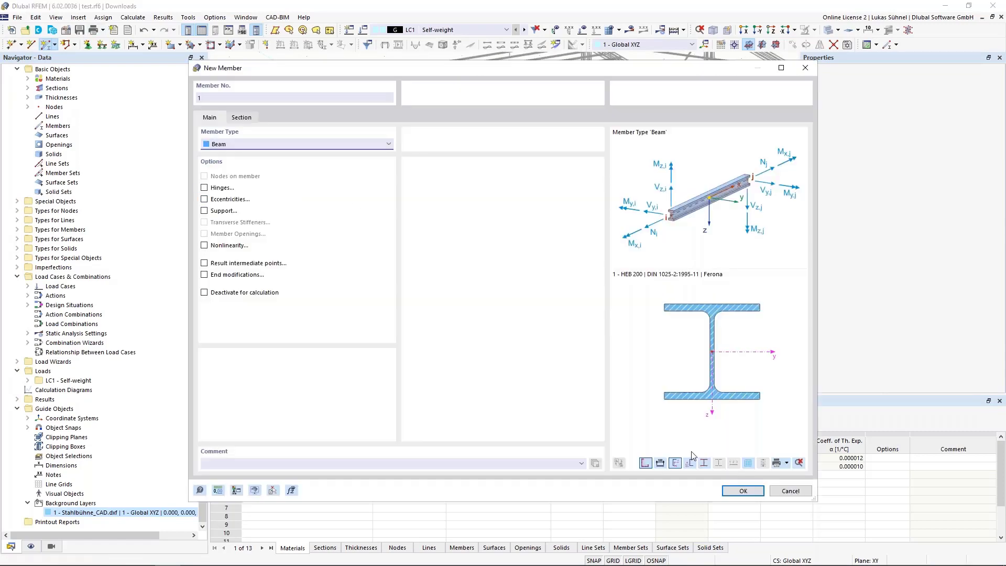
click(743, 490)
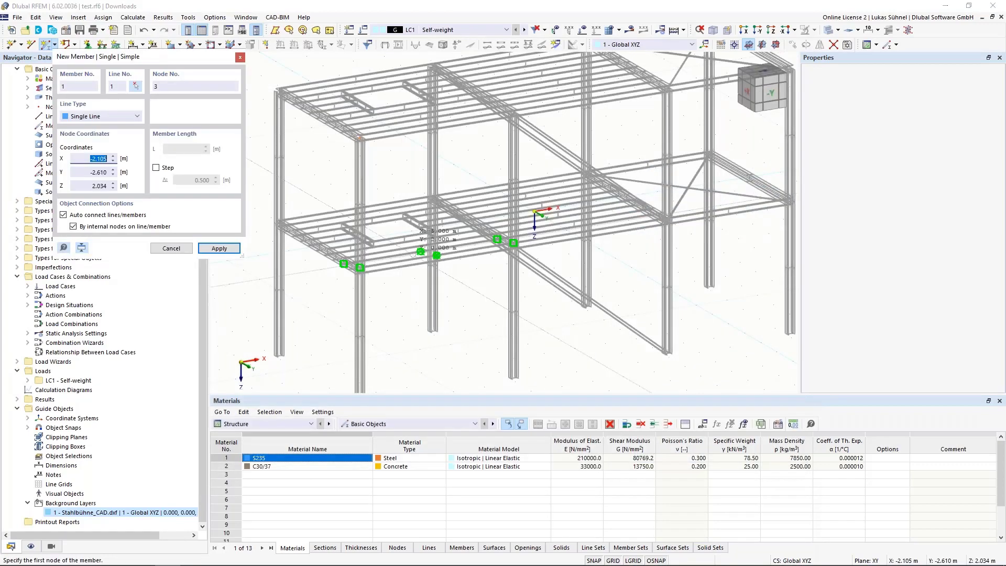
scroll(413, 256, down, 1)
scroll(373, 385, up, 8)
middle_drag(374, 384, 292, 282)
scroll(291, 282, up, 10)
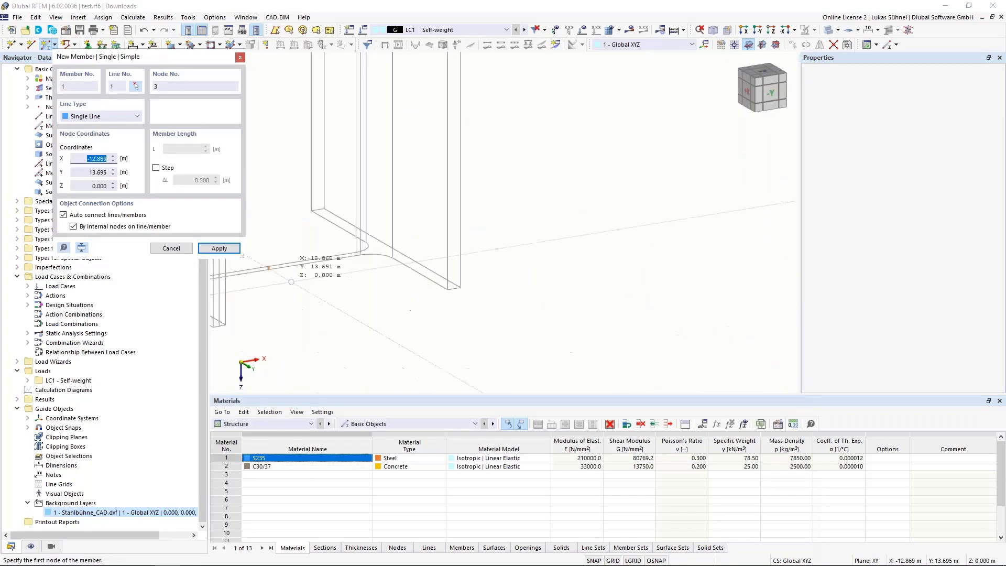
scroll(377, 317, down, 3)
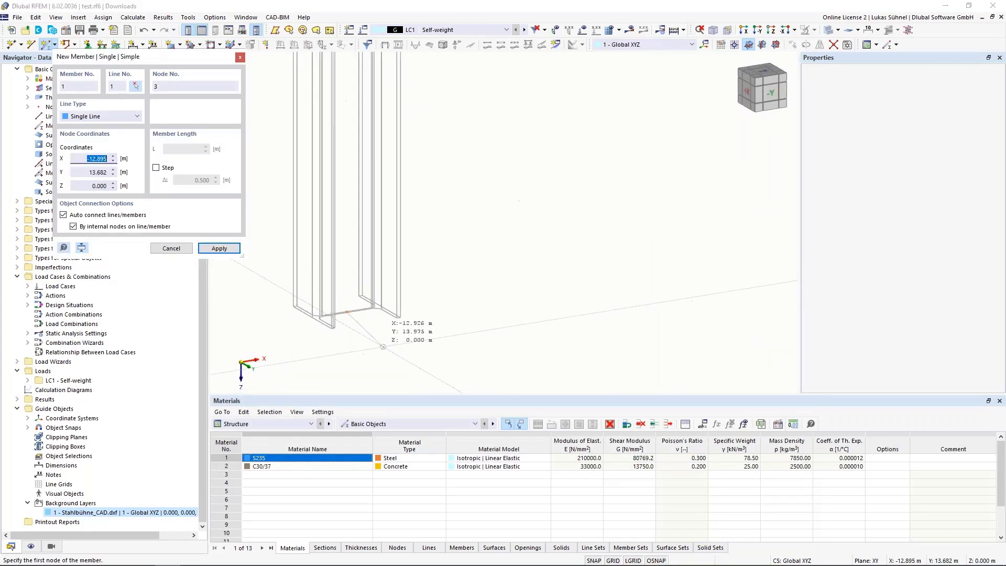
scroll(383, 346, up, 6)
click(403, 343)
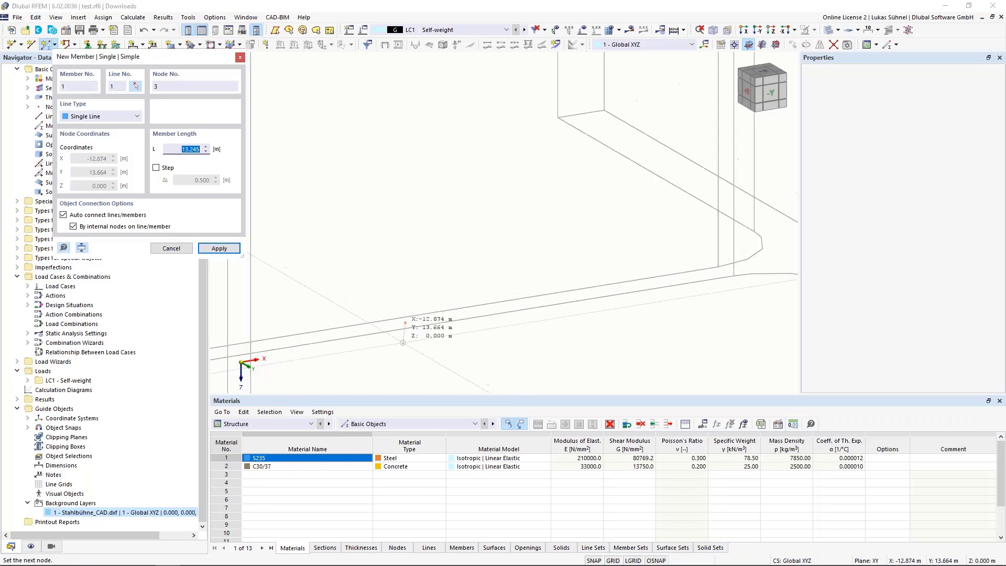
End the HEB 200 column member at the node in the column's head and finish member placement.
scroll(406, 323, down, 8)
middle_drag(457, 182, 459, 386)
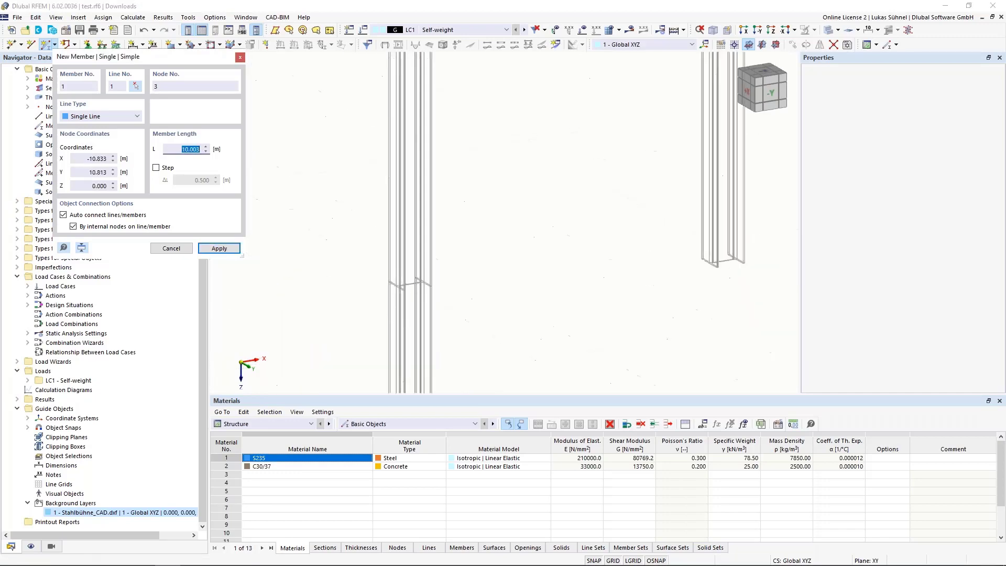
scroll(465, 281, down, 5)
middle_drag(484, 297, 479, 446)
scroll(436, 78, up, 6)
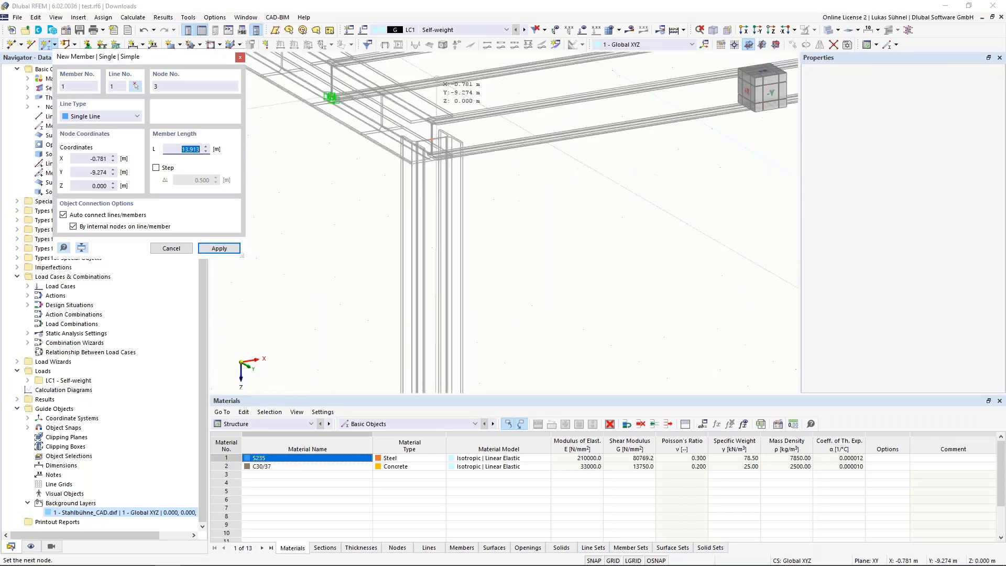
scroll(436, 78, up, 2)
scroll(433, 134, up, 6)
scroll(440, 312, up, 4)
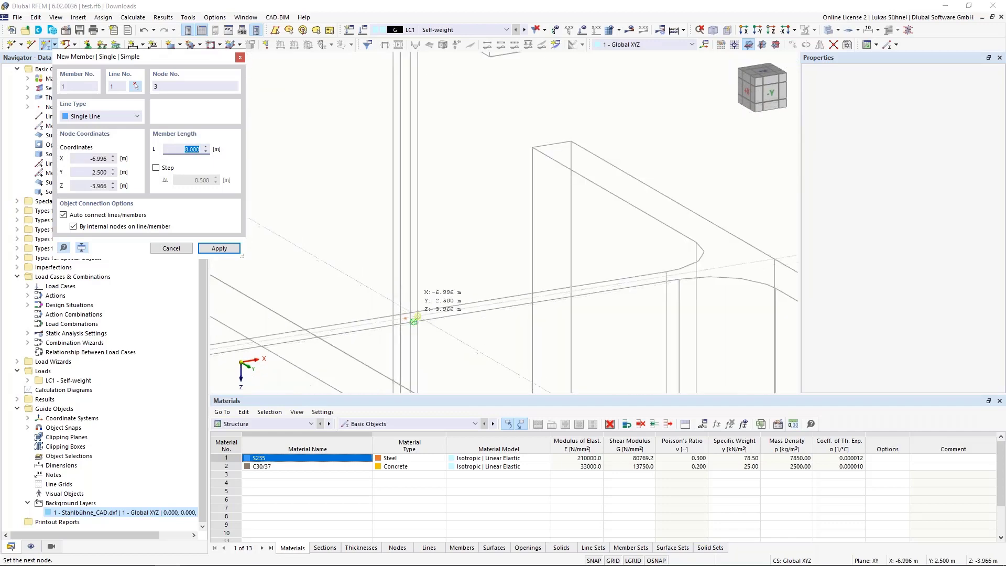
scroll(461, 210, down, 5)
key(Escape)
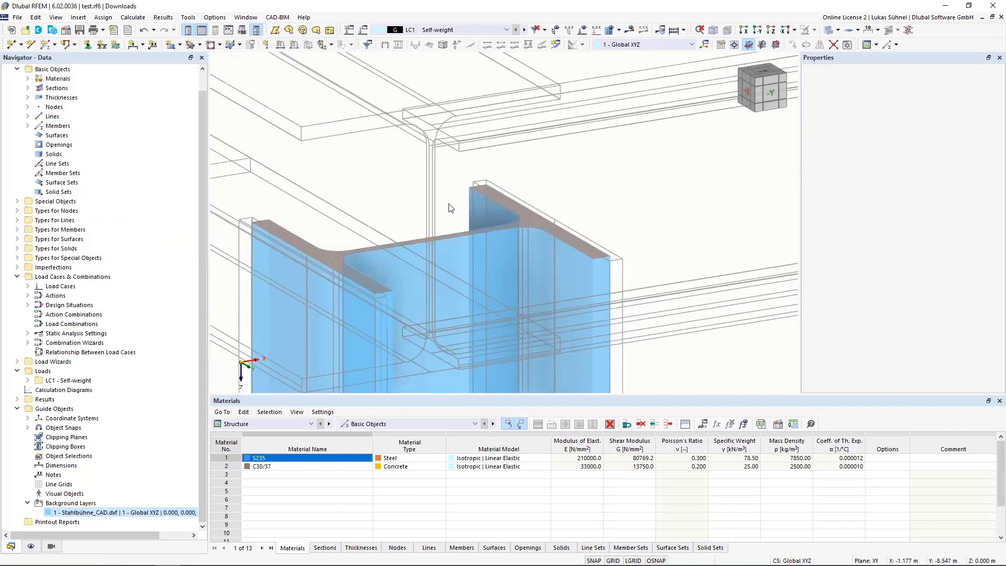
Close the test.rf6 model.
scroll(450, 208, down, 10)
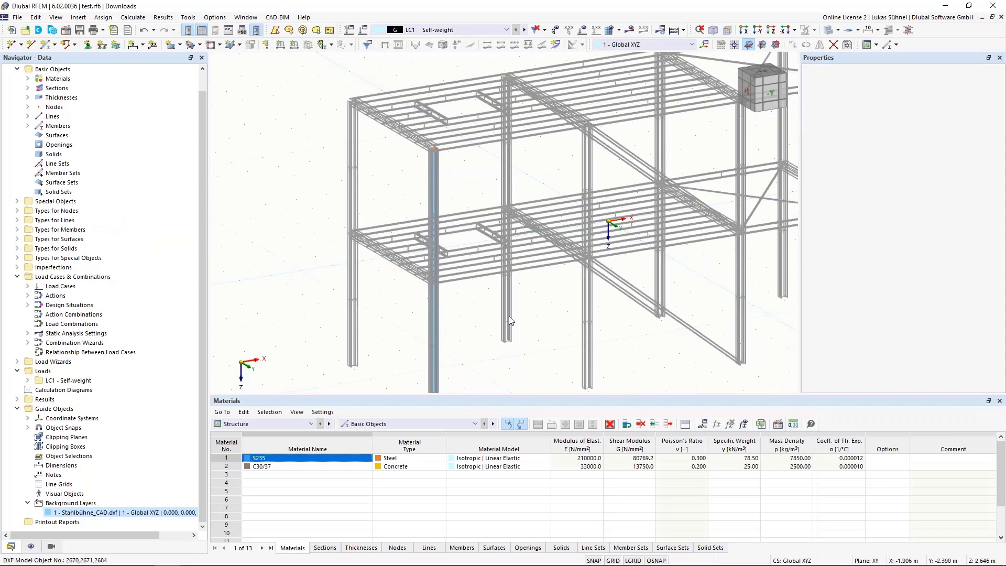
scroll(511, 320, down, 6)
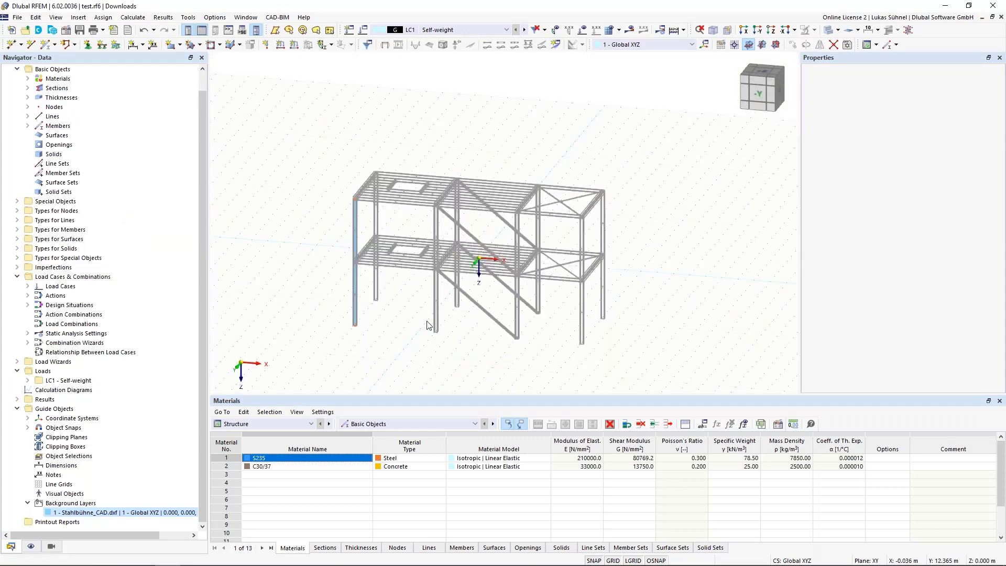
drag(282, 144, 485, 375)
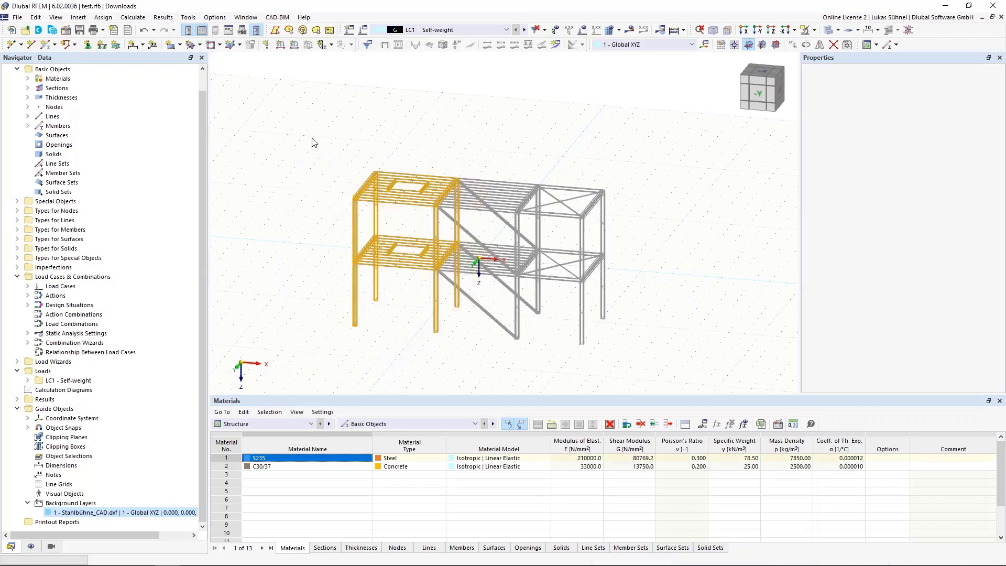
click(297, 145)
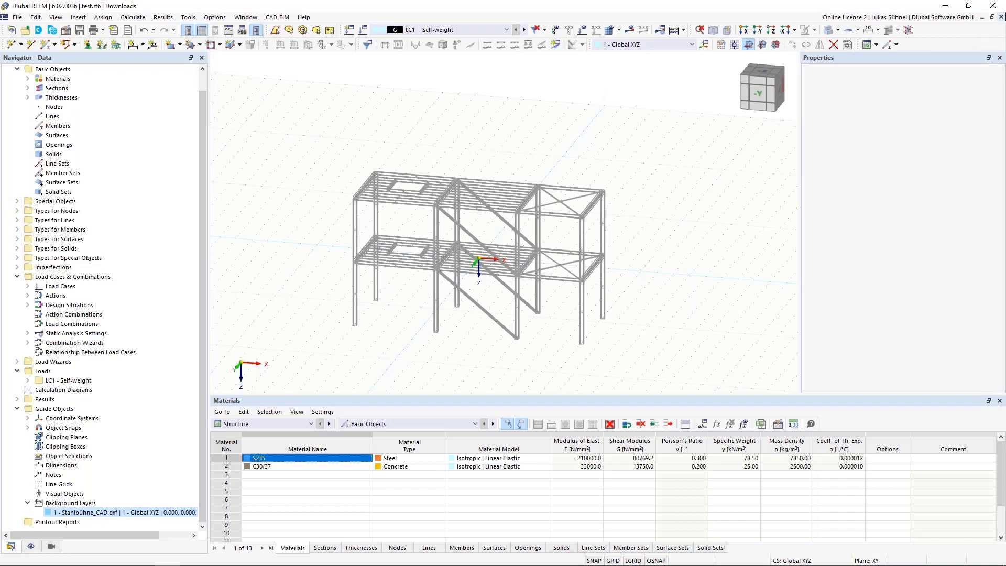
click(1001, 17)
click(547, 333)
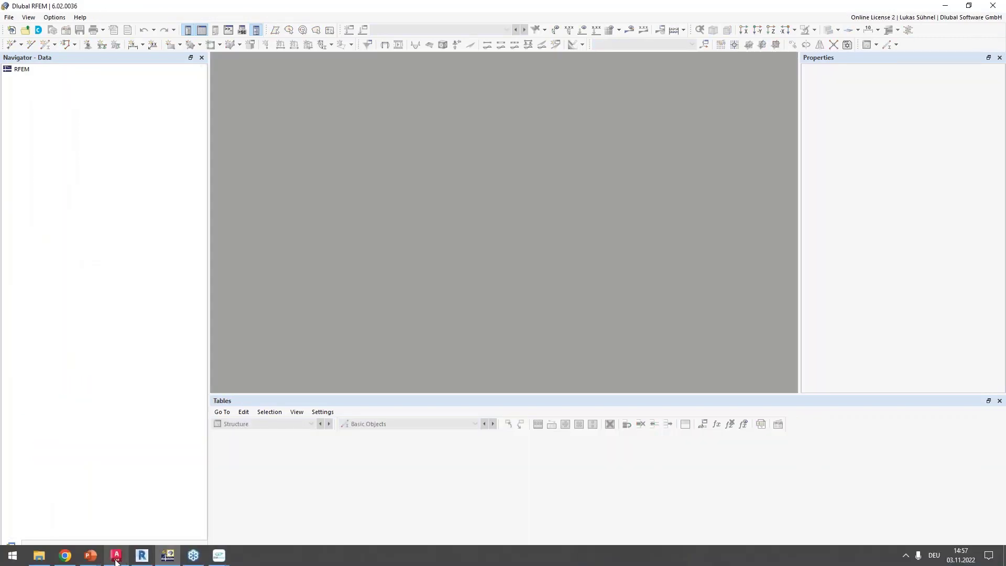
Switch to AutoCAD and examine the red axis line inside the corner column of Stahlbühne_analytisch.dxf.
click(116, 557)
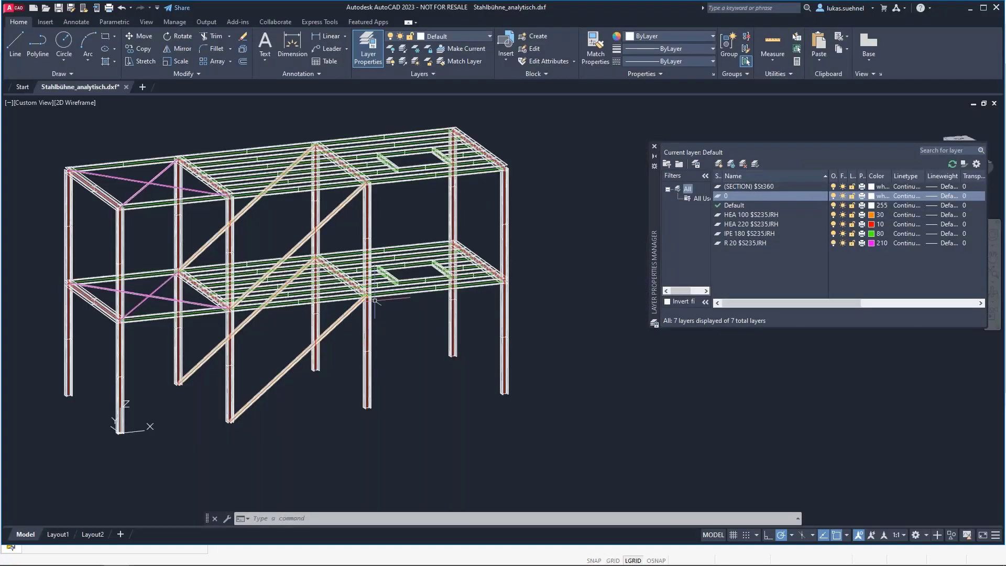
scroll(559, 323, down, 3)
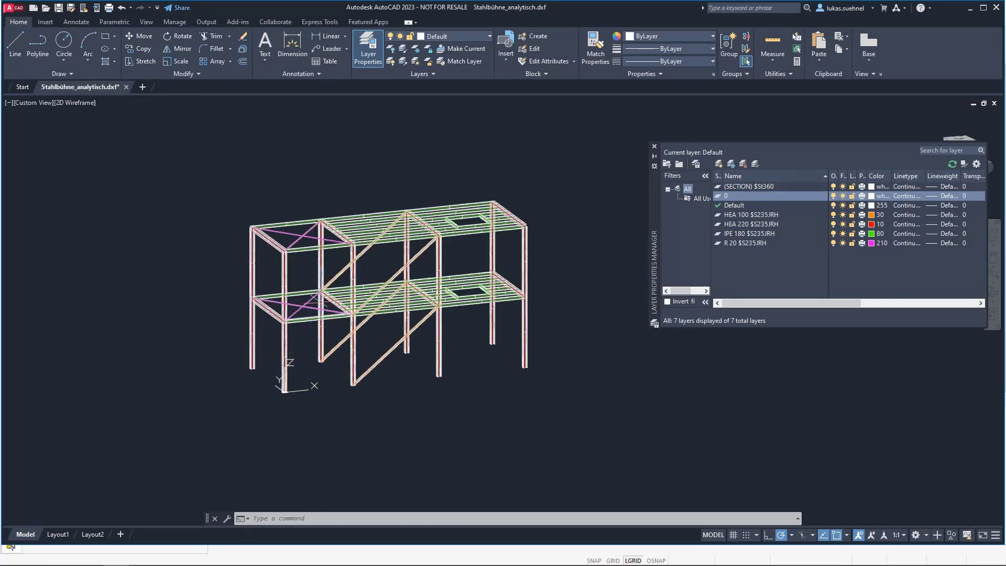
scroll(325, 270, up, 2)
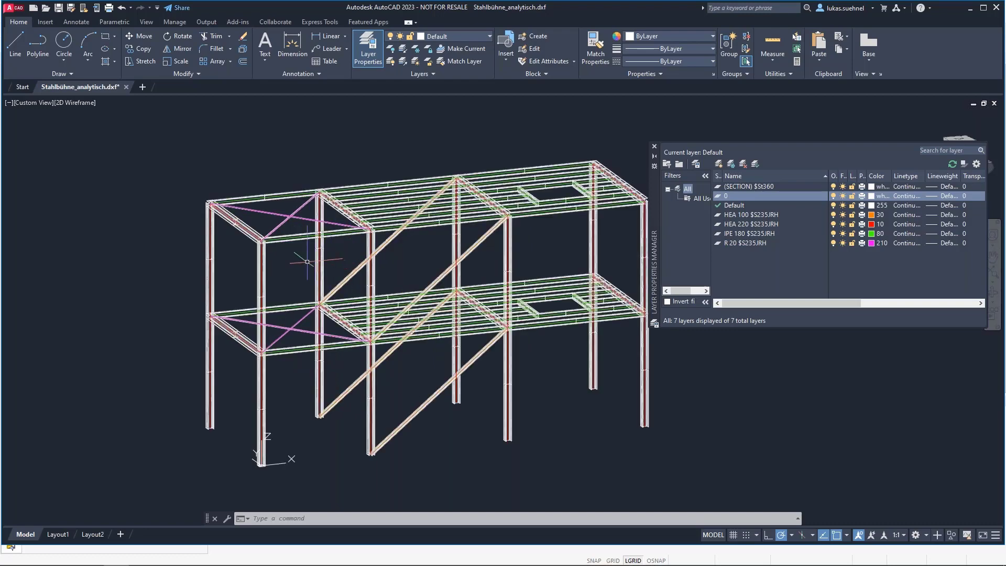
middle_drag(301, 257, 244, 242)
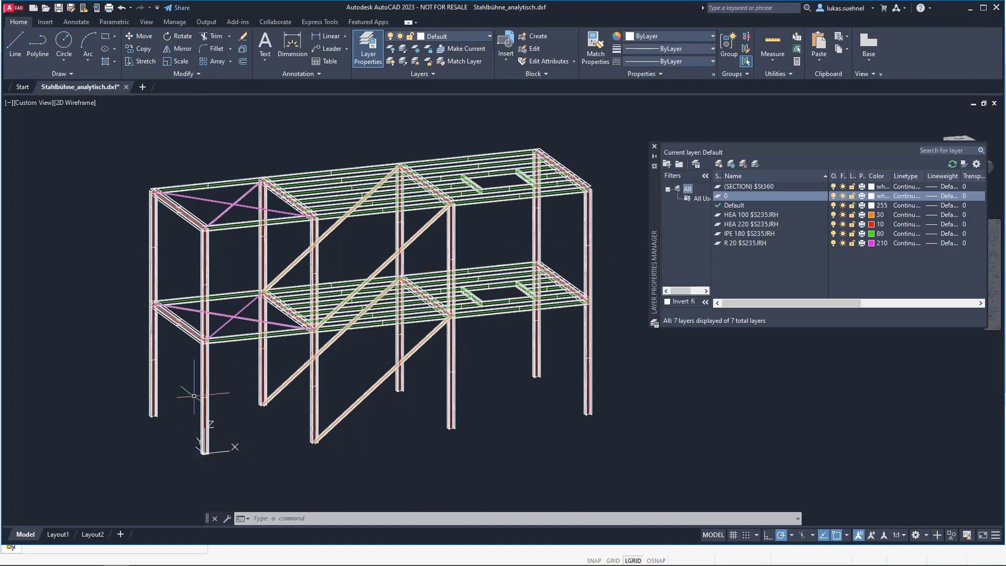
scroll(139, 213, up, 6)
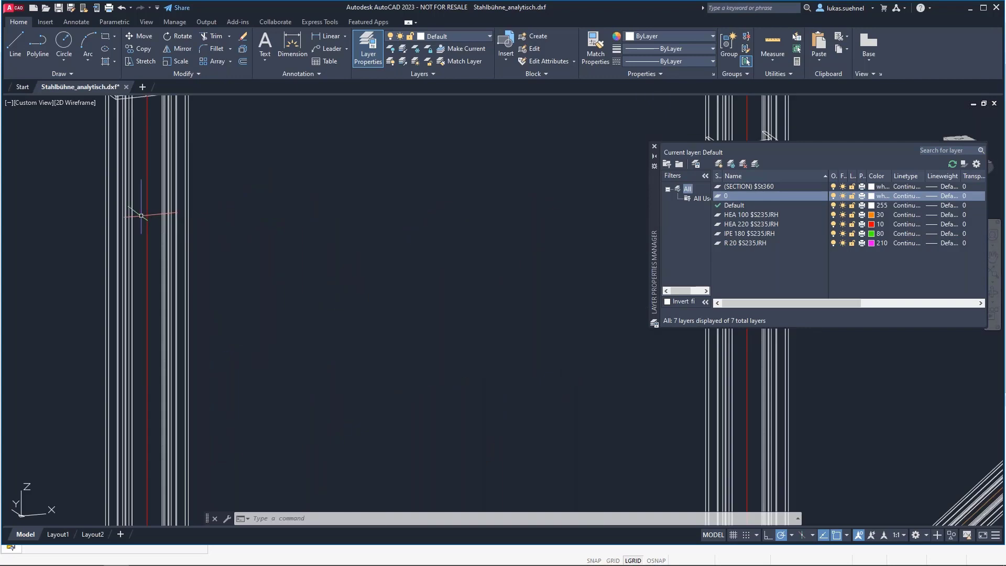
middle_drag(238, 195, 360, 320)
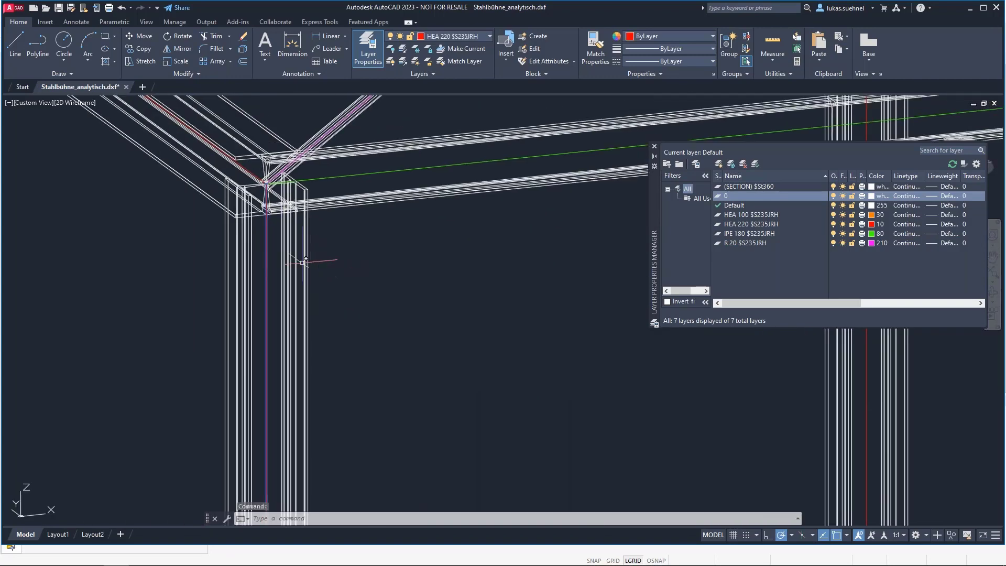
scroll(307, 256, down, 6)
key(Escape)
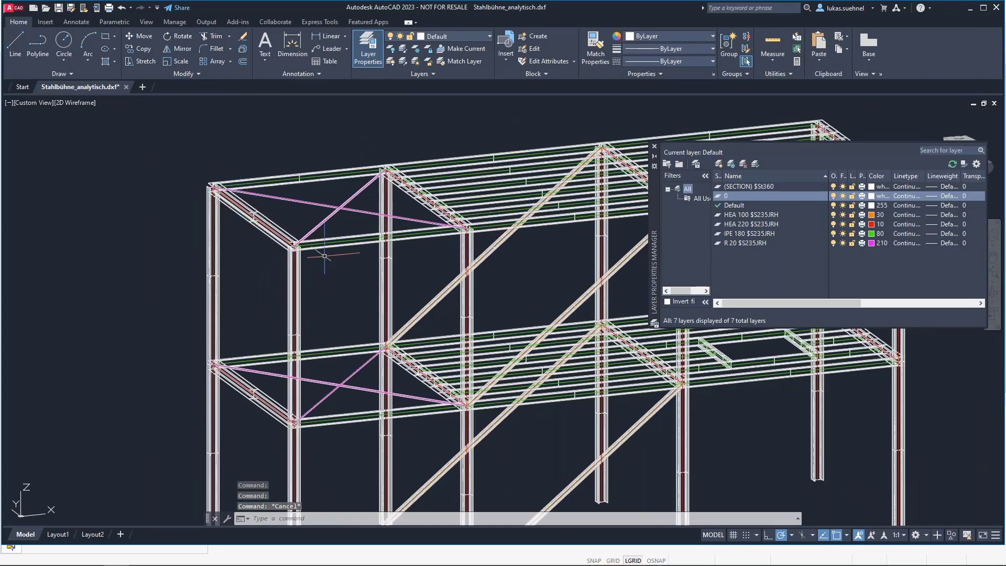
Examine the axis lines of the lower platform's cross bracing and highlight the HEA 100 $S235JRH layer in the layer list.
middle_drag(332, 301, 308, 278)
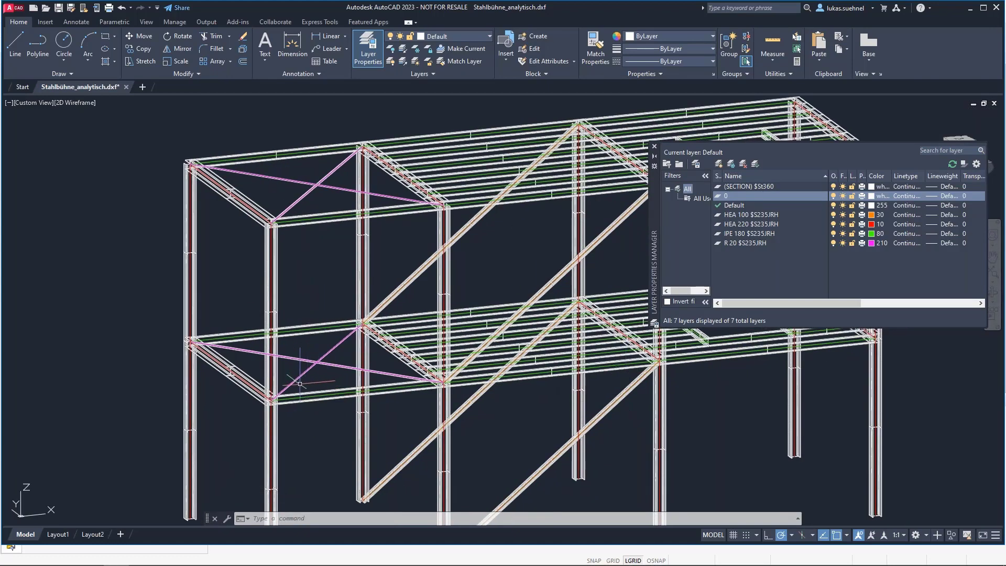
scroll(301, 388, up, 2)
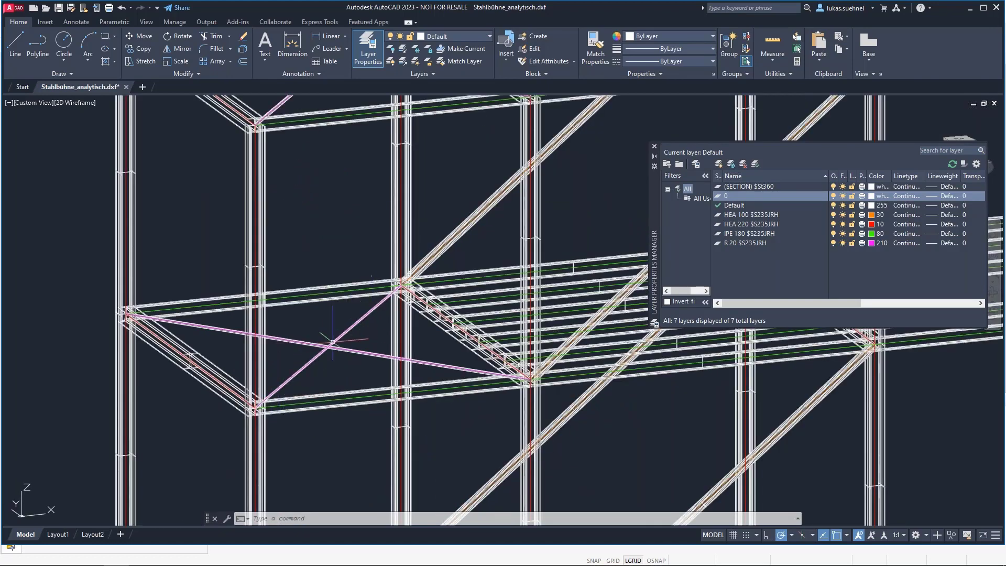
scroll(321, 371, up, 7)
scroll(321, 370, down, 6)
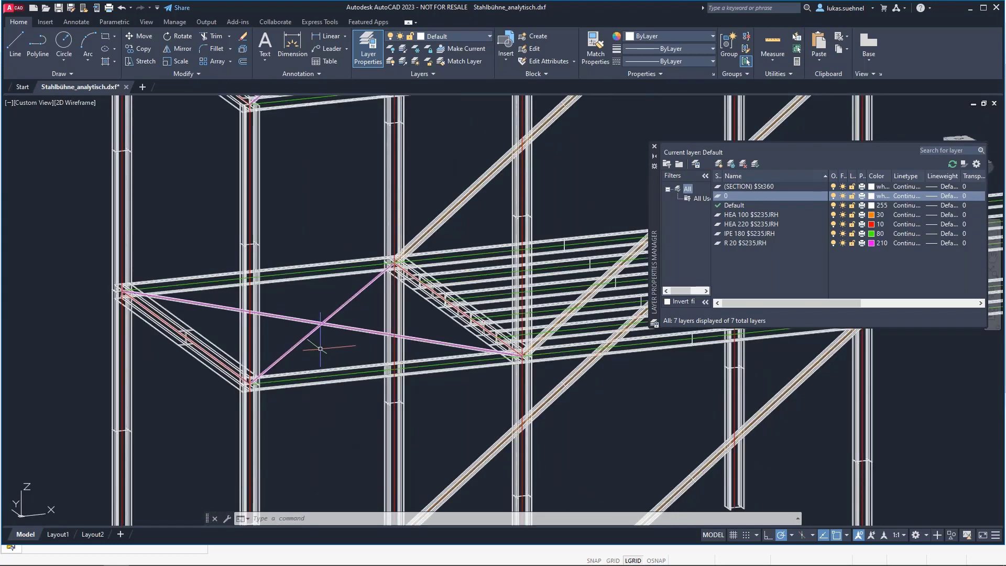
scroll(297, 270, down, 3)
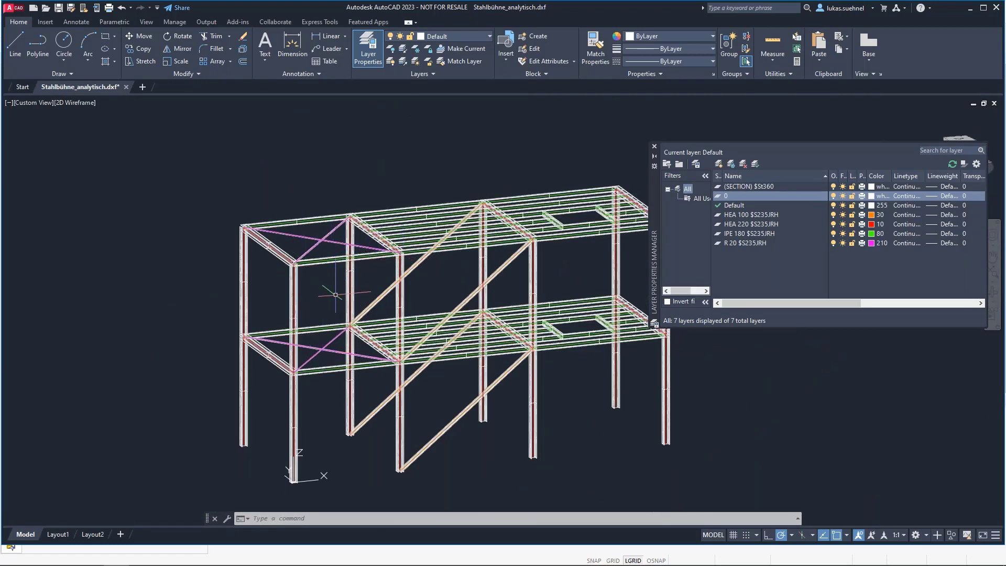
middle_drag(330, 307, 341, 207)
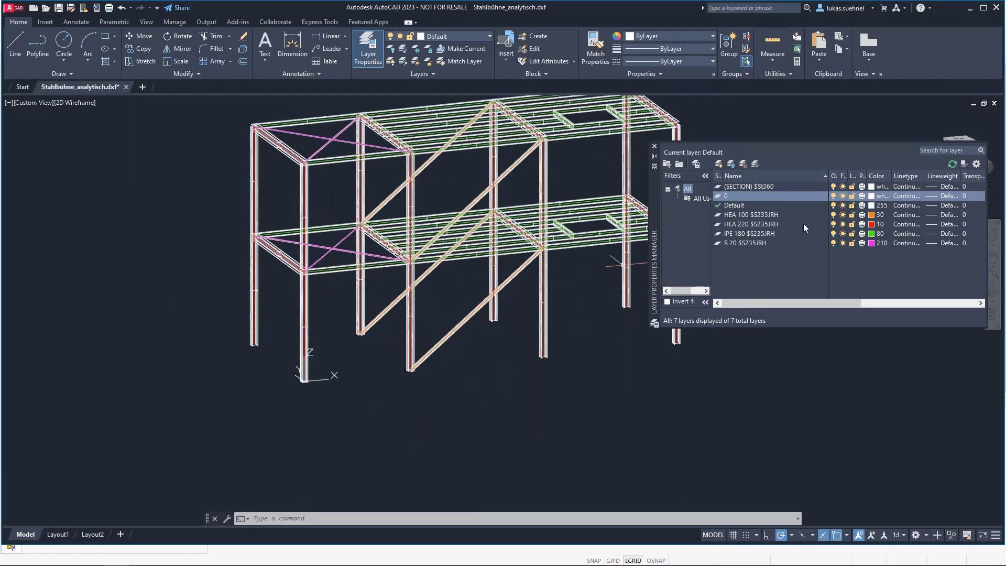
click(781, 217)
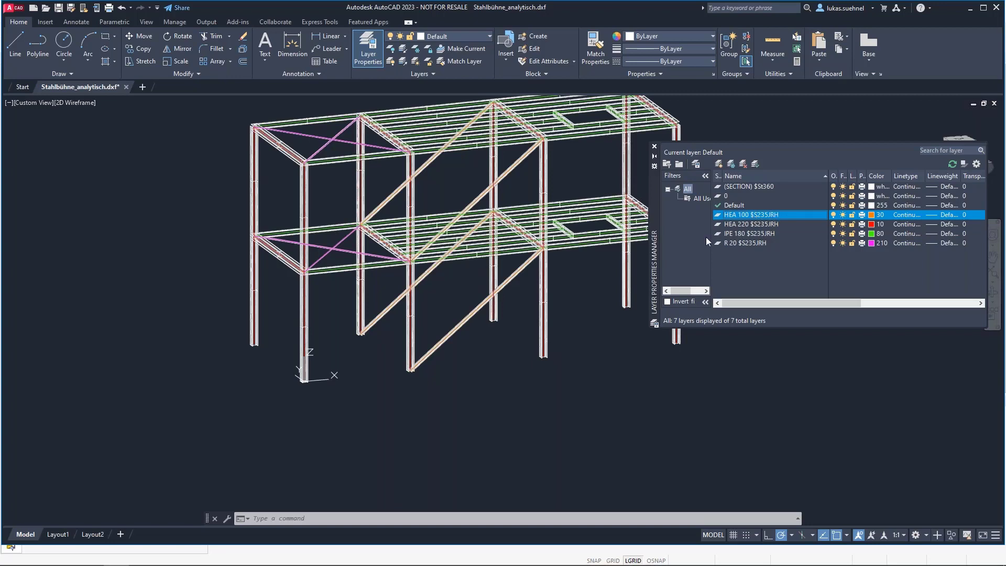
middle_drag(484, 385, 367, 403)
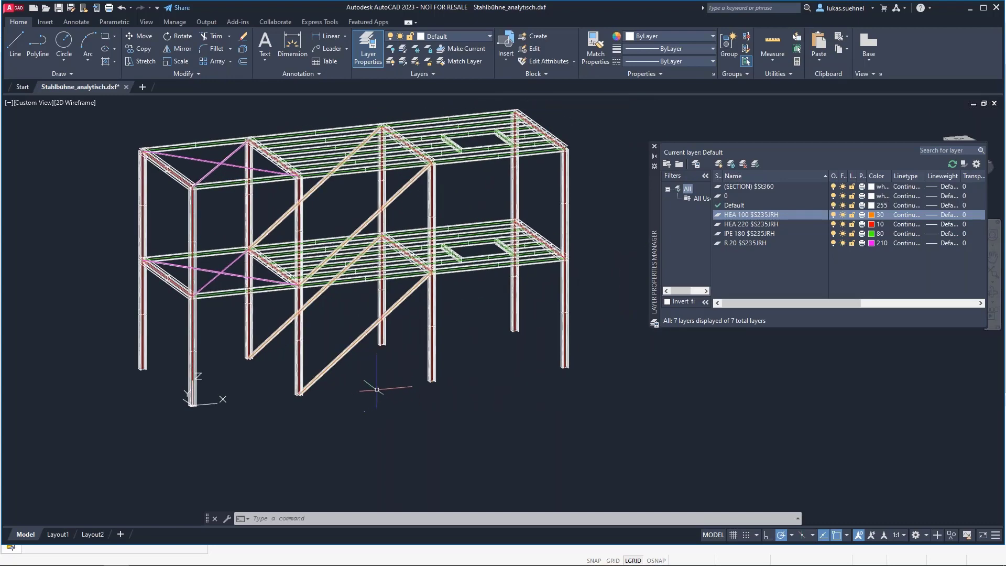
Switch to RFEM and start a direct import of the model open in AutoCAD.
key(alt+Tab)
click(9, 18)
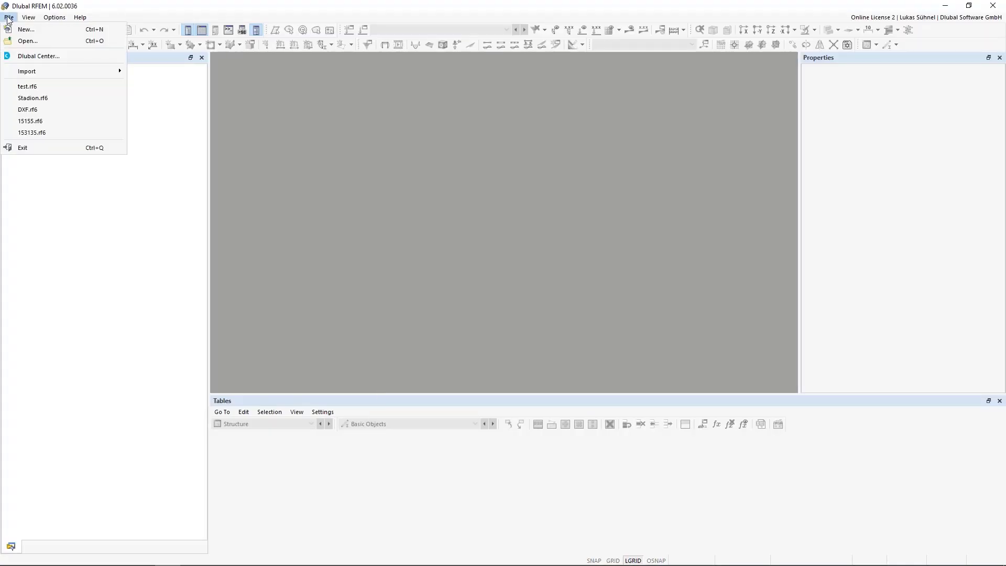
mouse_move(92, 70)
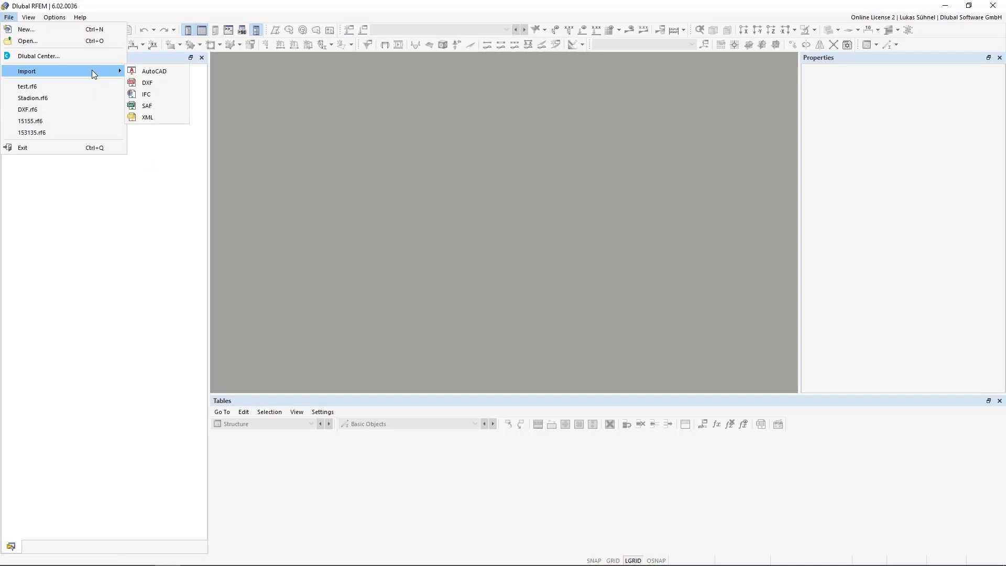
click(138, 73)
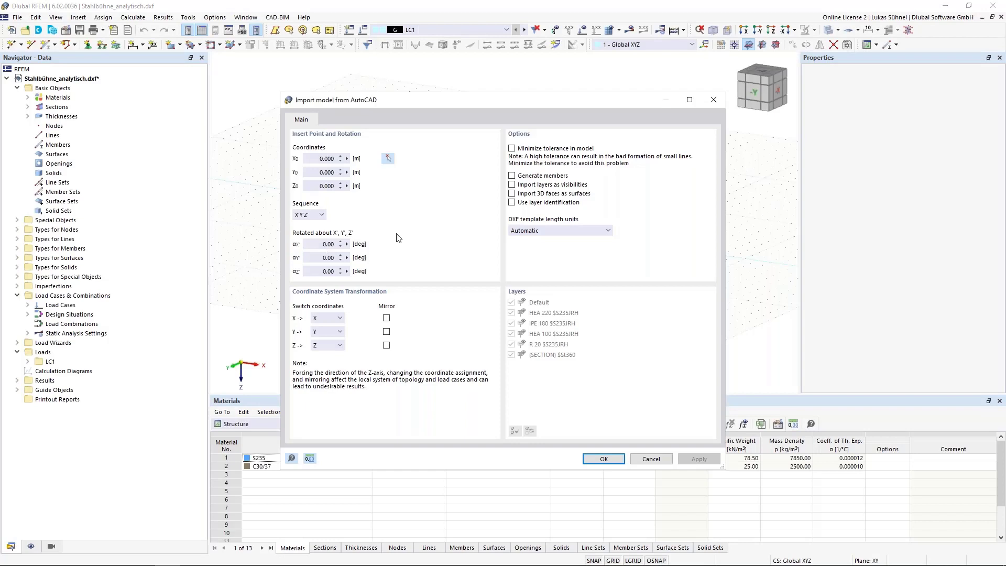
Enable member generation and layer identification, and exclude the Default and (SECTION) $St360 layers from the import.
click(512, 176)
click(512, 202)
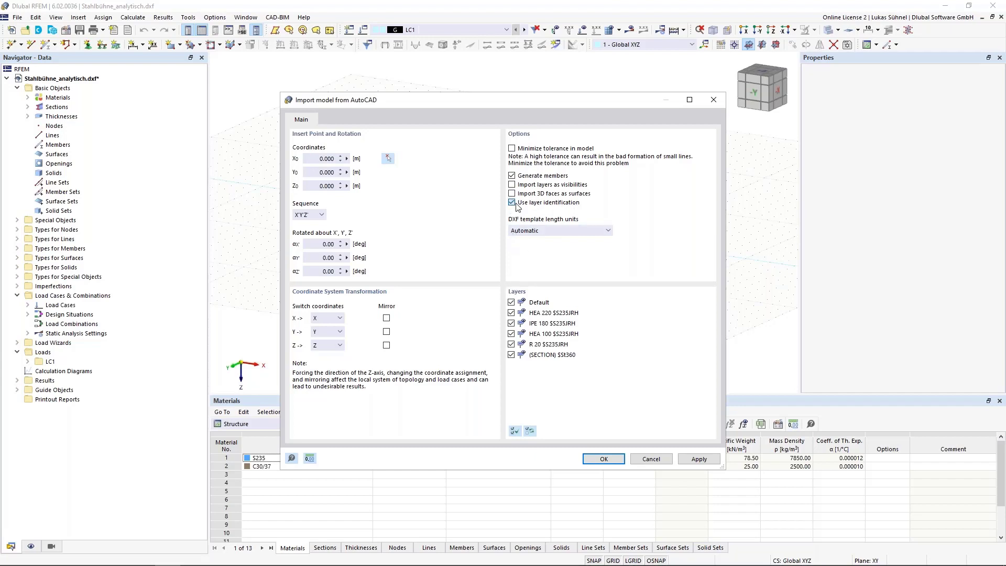
click(511, 302)
click(512, 355)
Run the AutoCAD import with the Default conversion table and dismiss the import log.
click(603, 458)
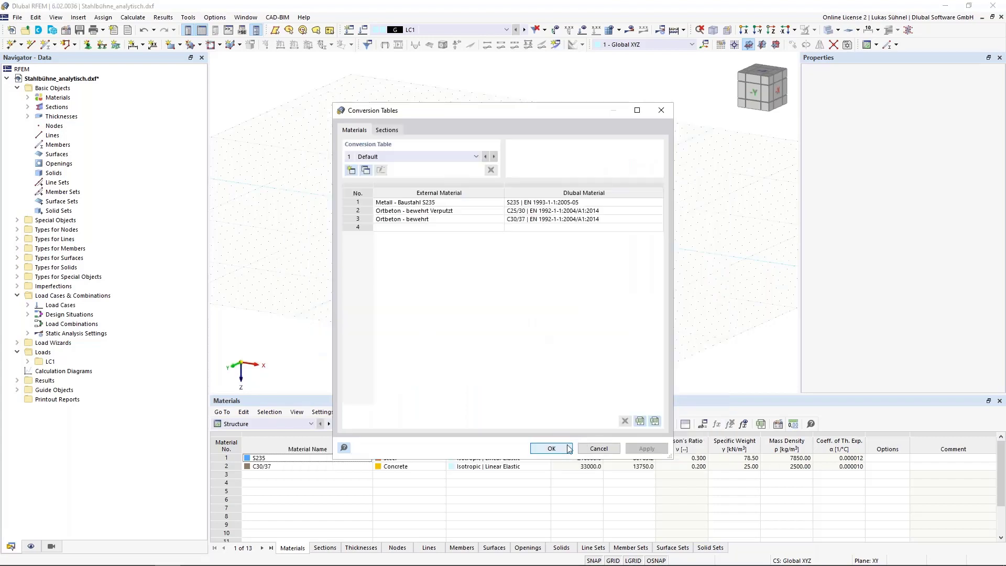
click(568, 448)
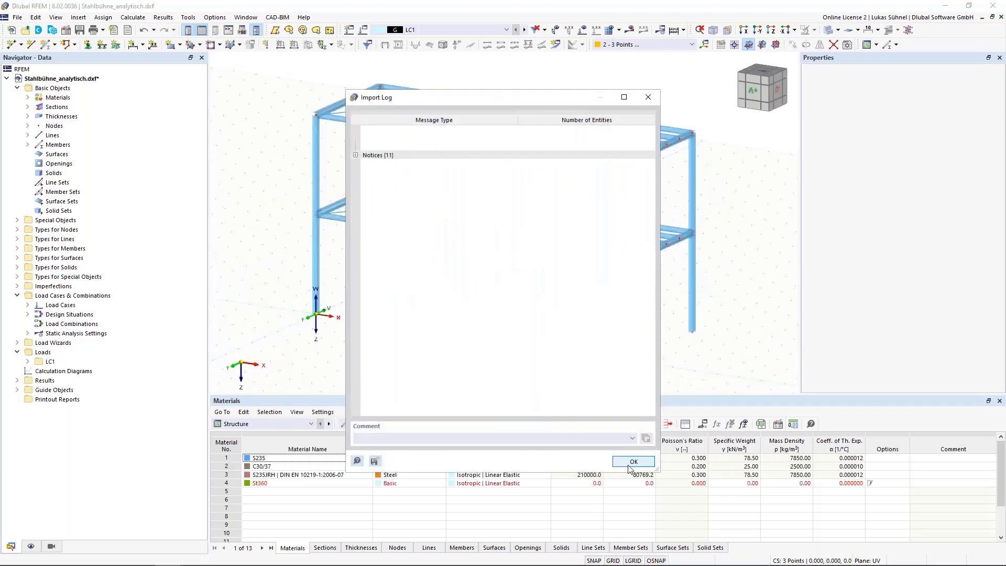
click(629, 466)
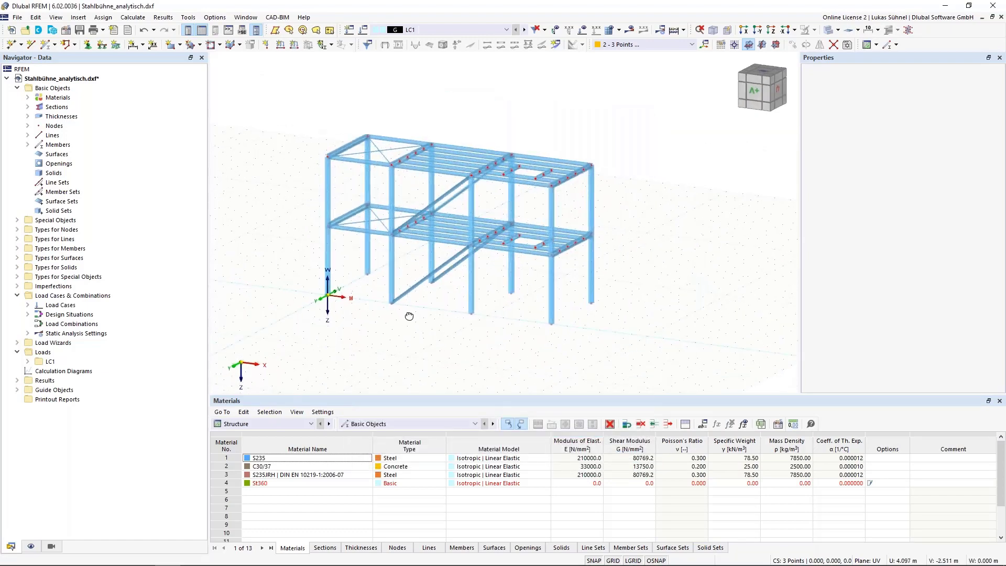
View the imported frame in wireframe mode and return to the solid member display.
click(831, 31)
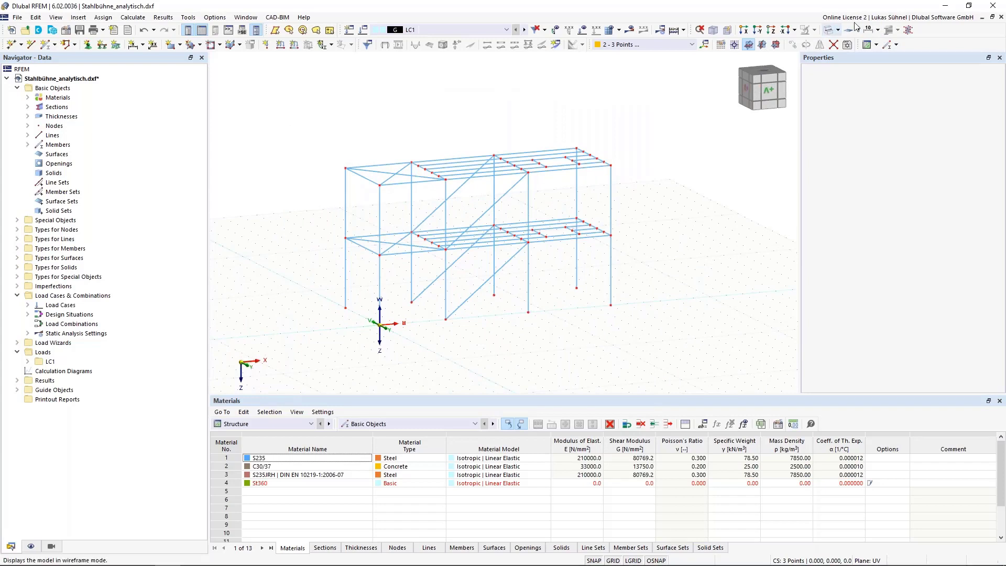
click(831, 30)
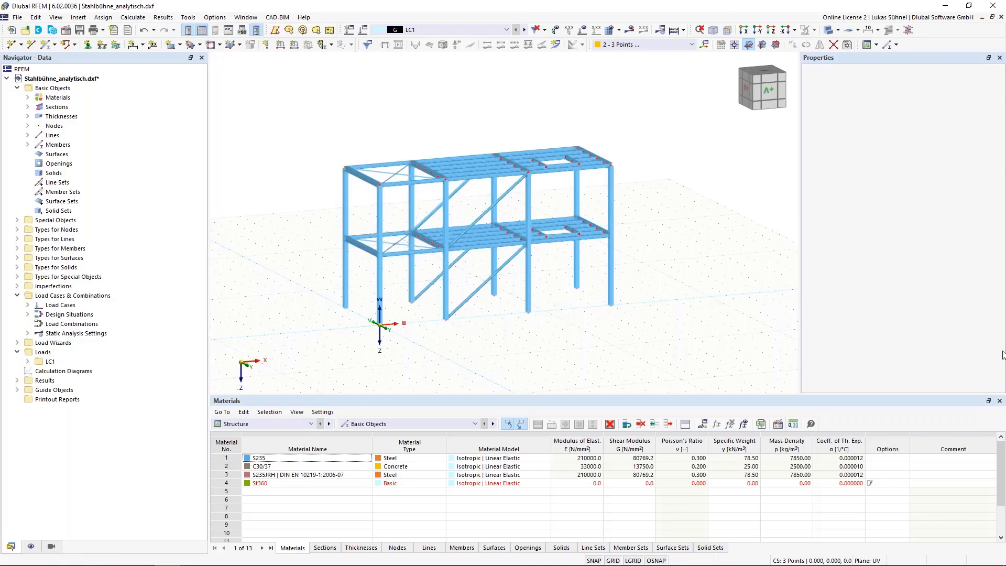
Switch to AutoCAD and examine the rear corner column's base and the surrounding frame's axis lines and section outlines.
key(alt+Tab)
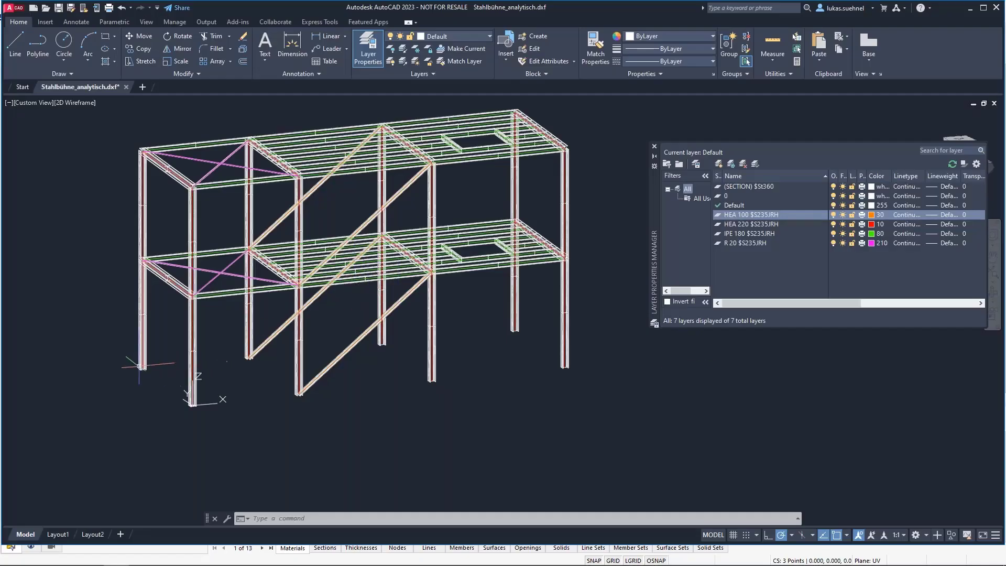
scroll(138, 366, up, 8)
scroll(138, 365, up, 2)
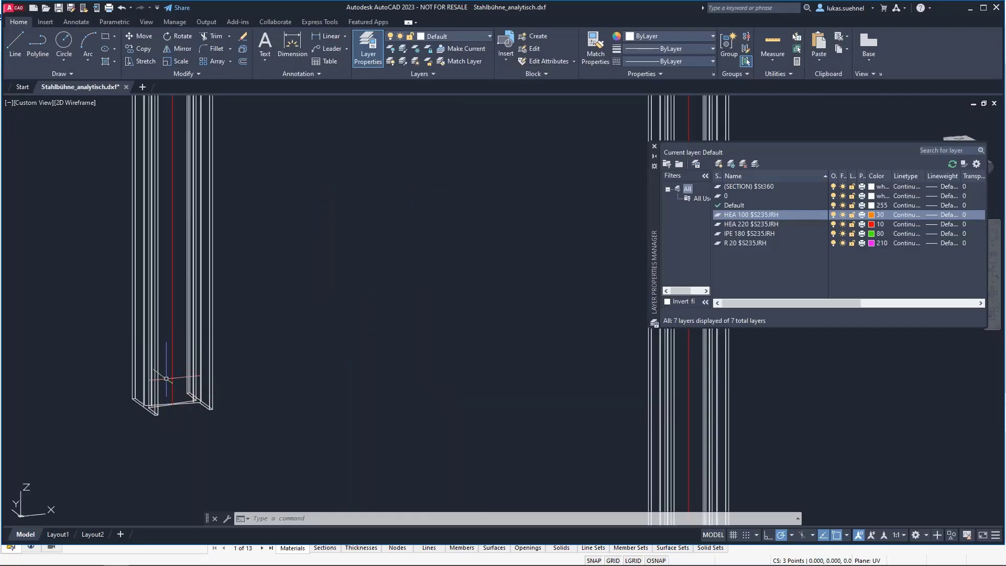
scroll(191, 426, down, 4)
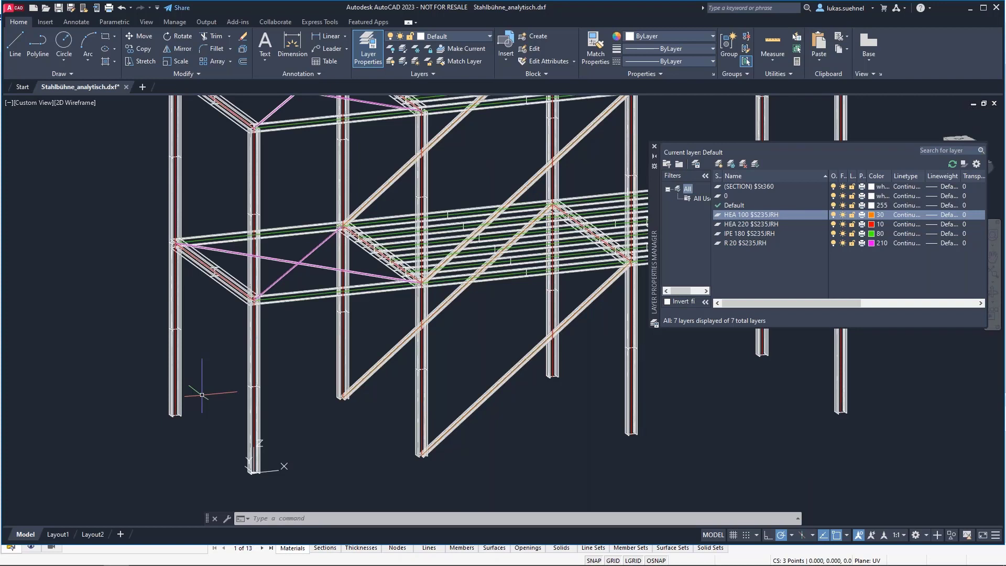
scroll(202, 395, down, 4)
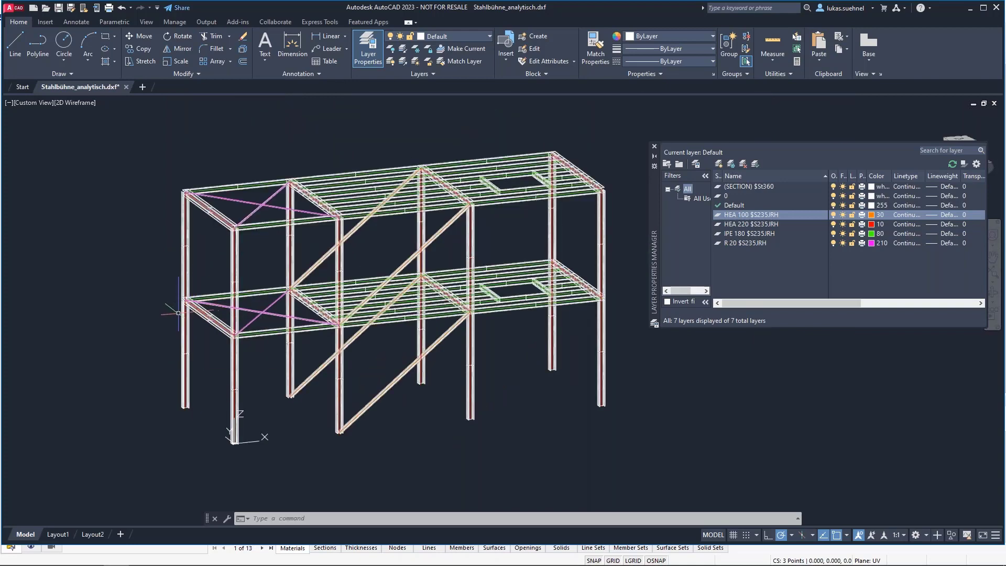
scroll(144, 312, up, 2)
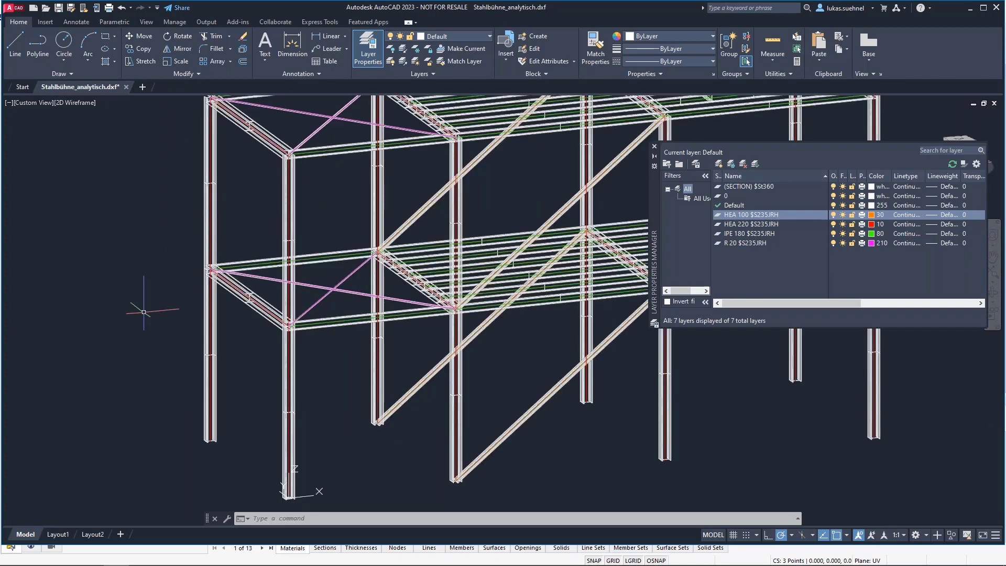
middle_drag(129, 267, 161, 294)
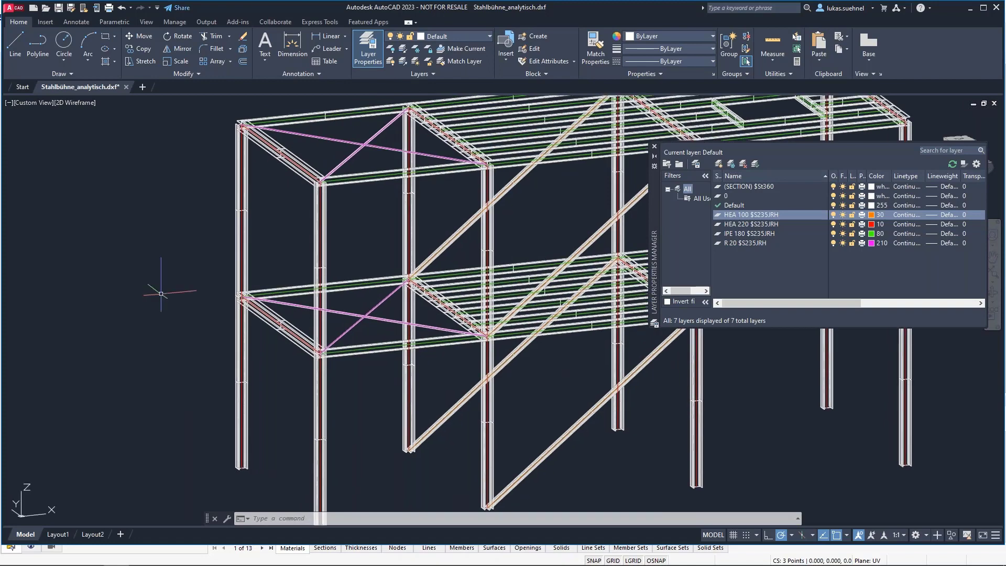
scroll(161, 294, down, 2)
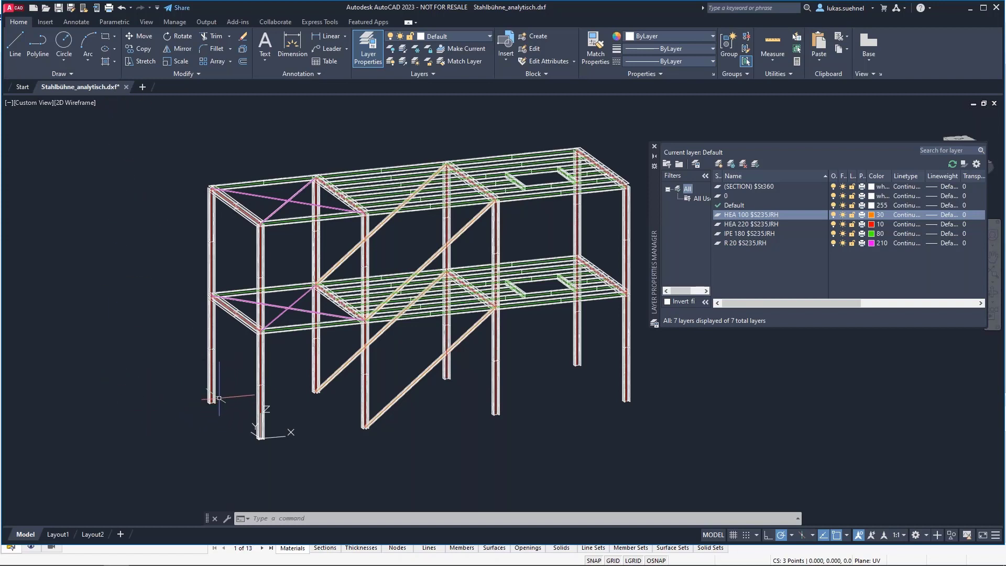
scroll(223, 404, up, 8)
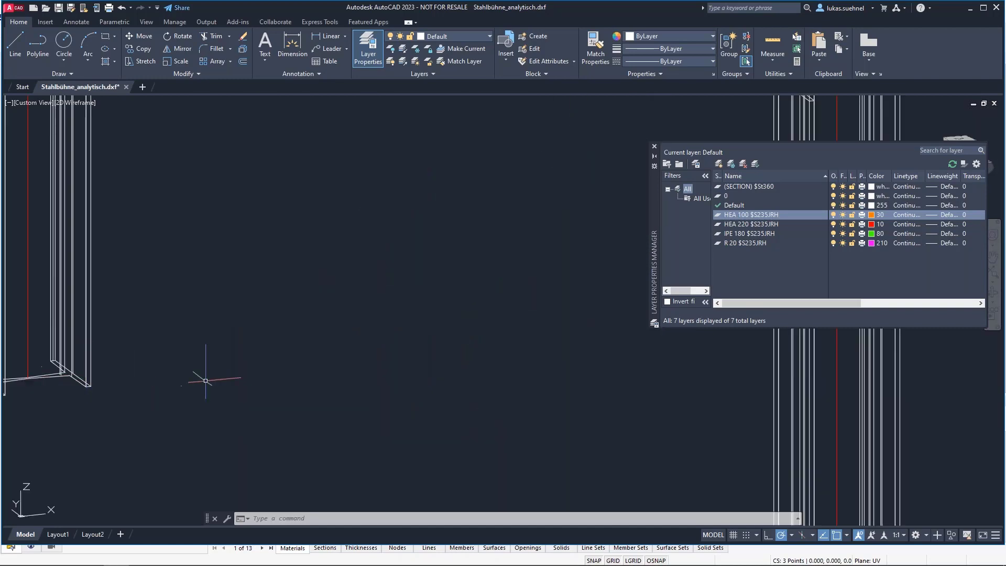
scroll(202, 377, down, 4)
scroll(174, 391, down, 5)
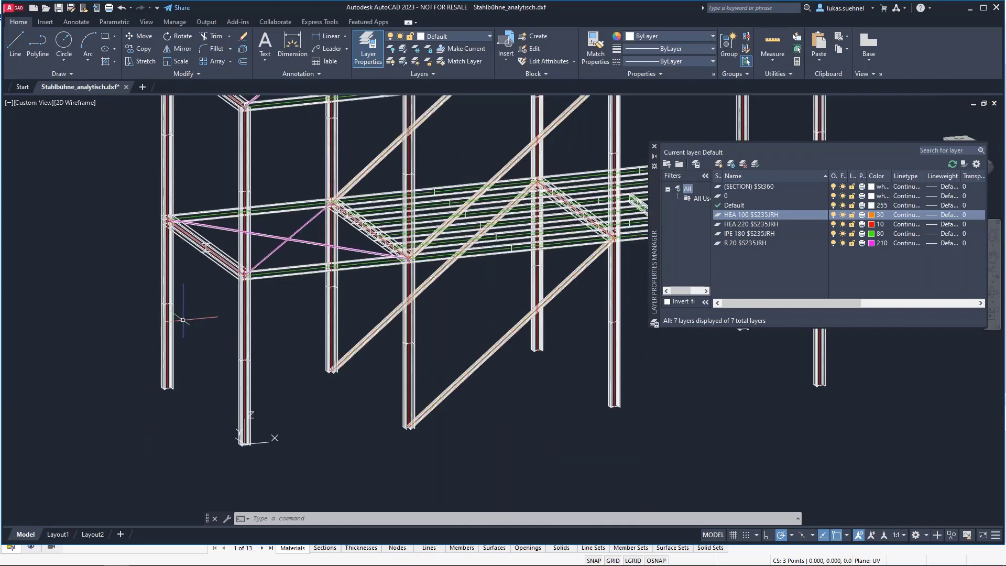
scroll(181, 371, down, 3)
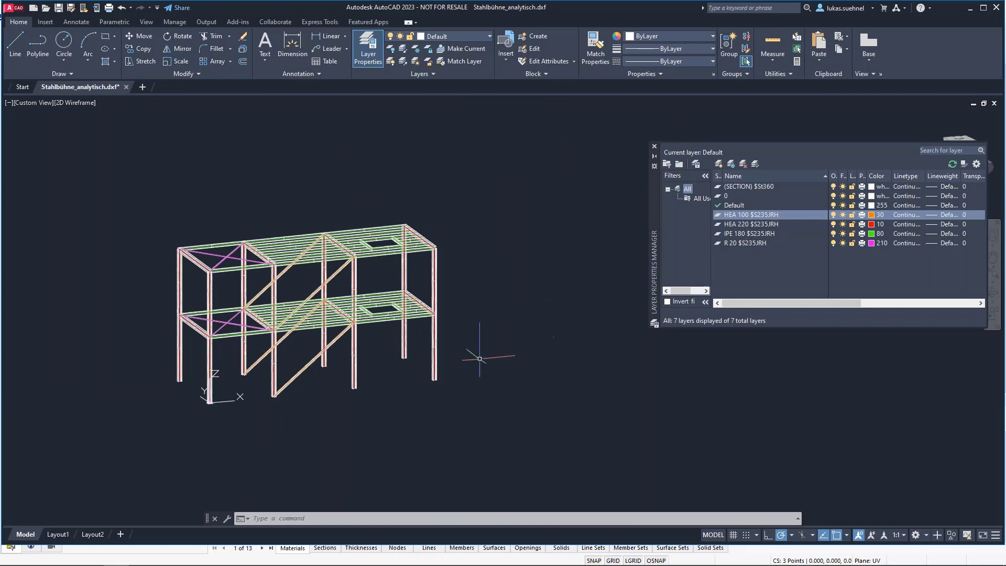
scroll(207, 401, up, 2)
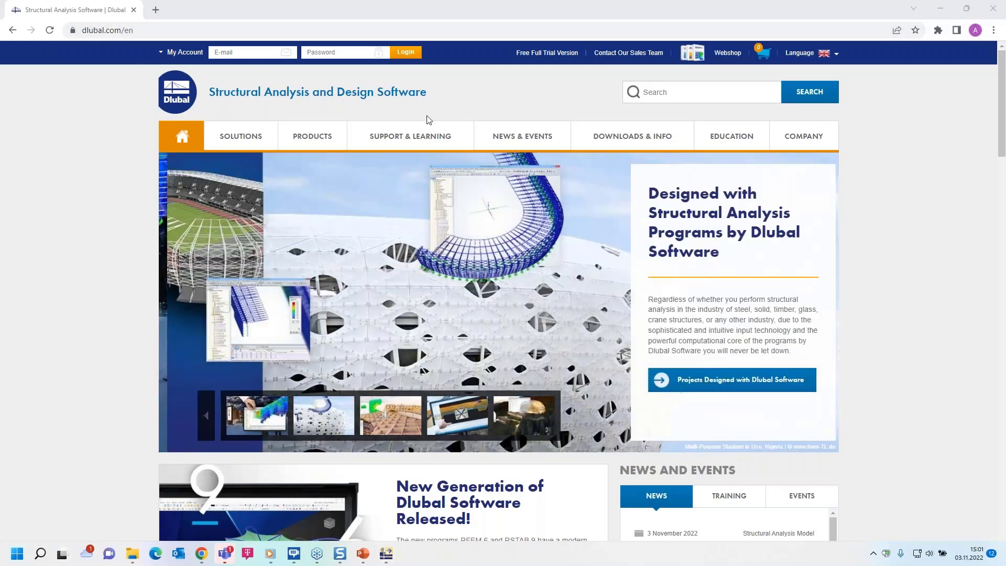
Switch to the Dlubal website in the browser, open the Webinars page under events and look through the upcoming webinars.
mouse_move(518, 136)
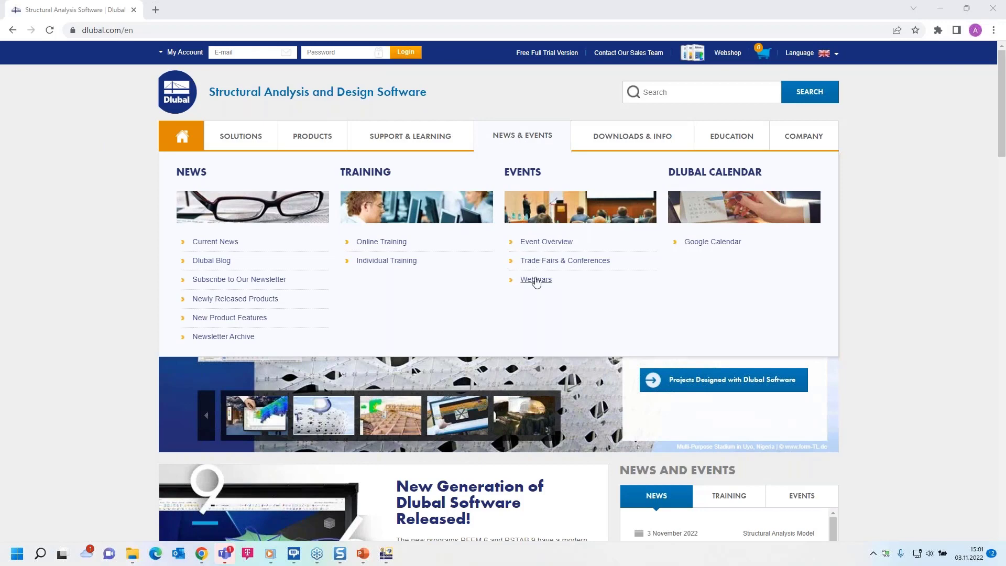
click(535, 280)
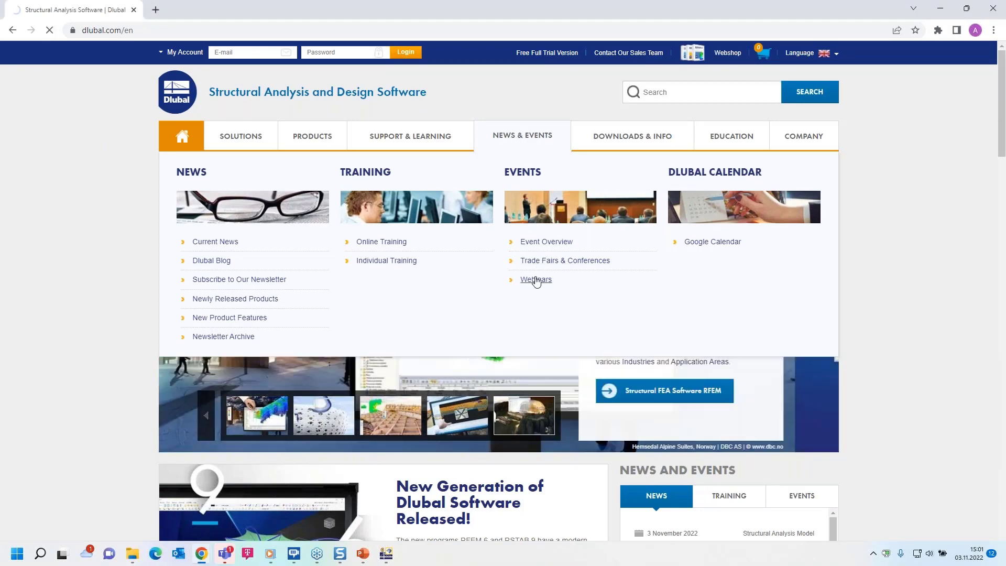
scroll(417, 166, down, 5)
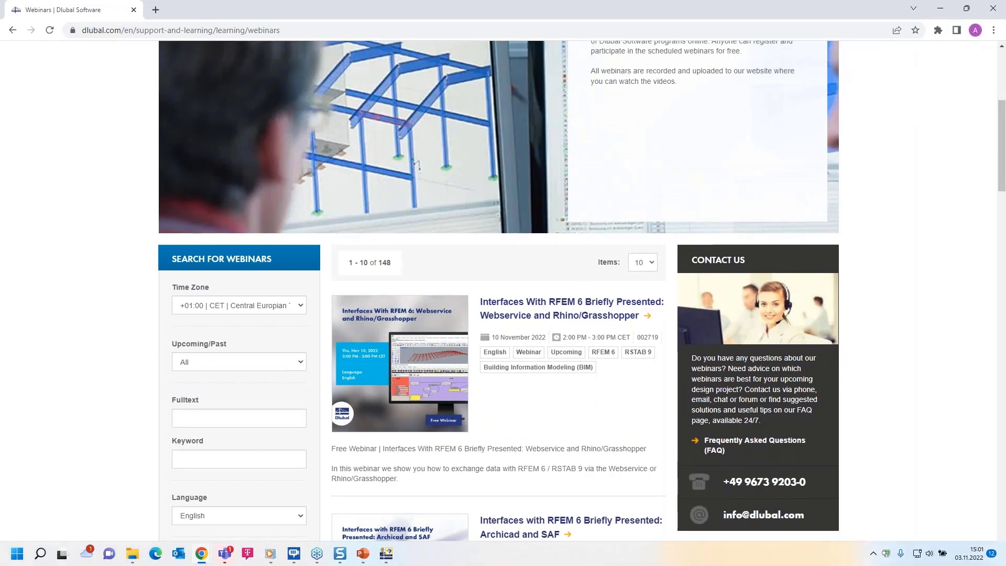
scroll(418, 166, down, 3)
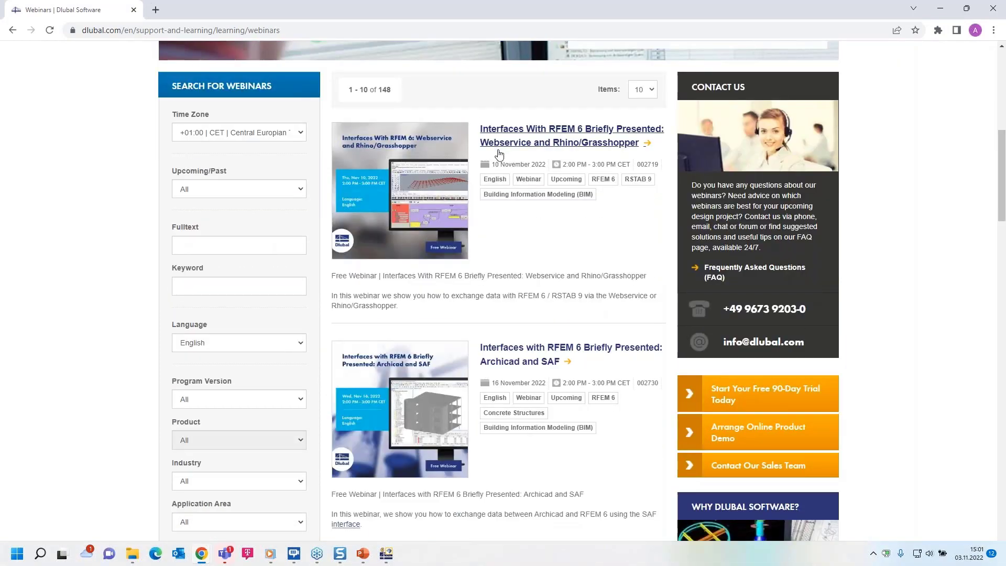
scroll(535, 272, down, 3)
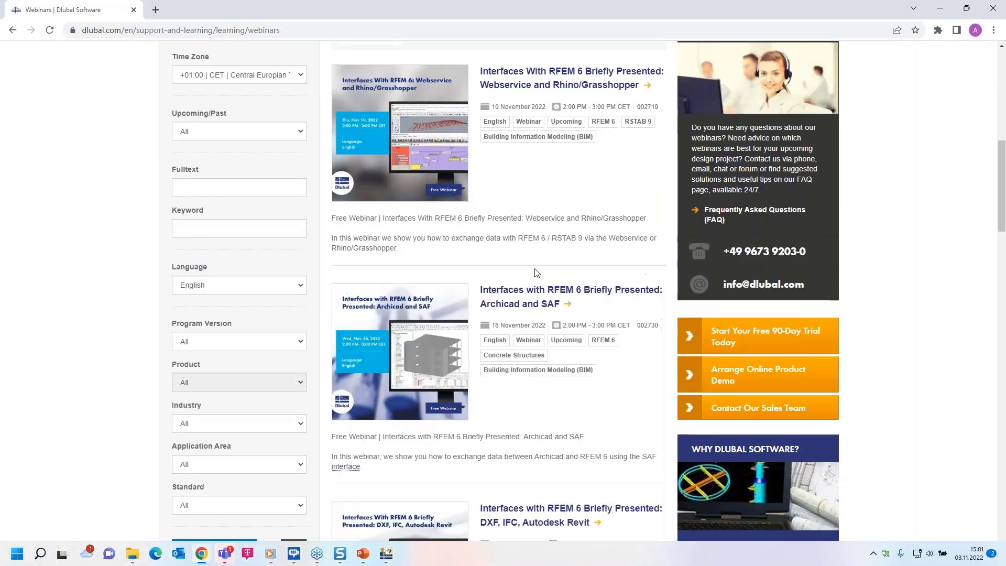
scroll(552, 303, down, 1)
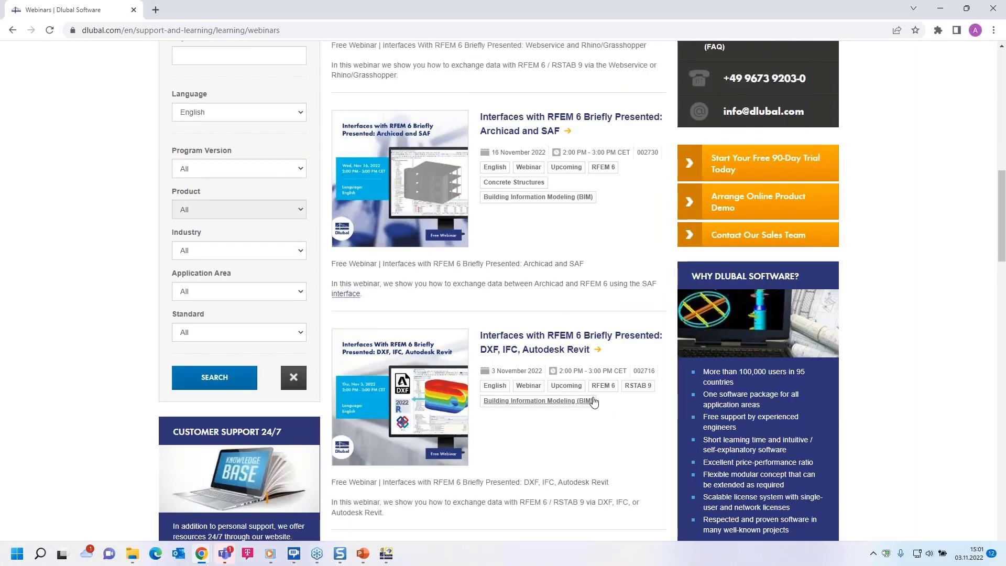
scroll(592, 401, down, 2)
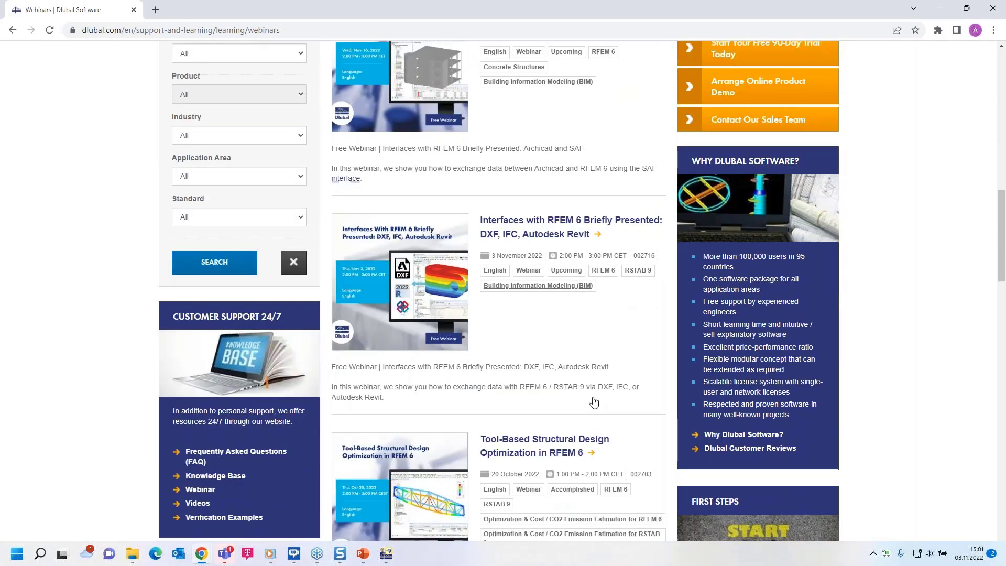
Open the webinar "Interfaces with RFEM 6 Briefly Presented: DXF, IFC, Autodesk Revit" and review its content, presentation slides download and Models to Download.
click(524, 236)
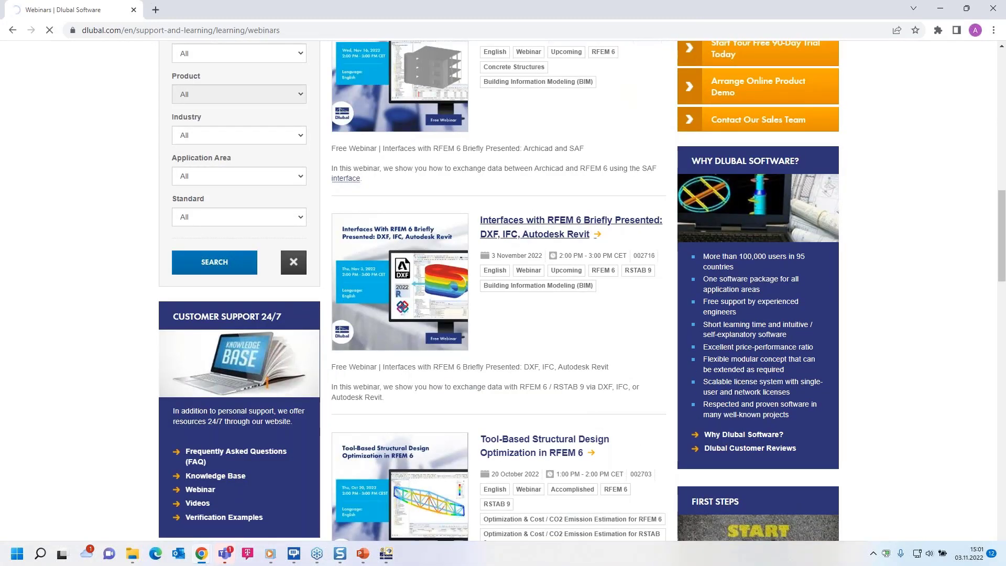
scroll(408, 426, down, 6)
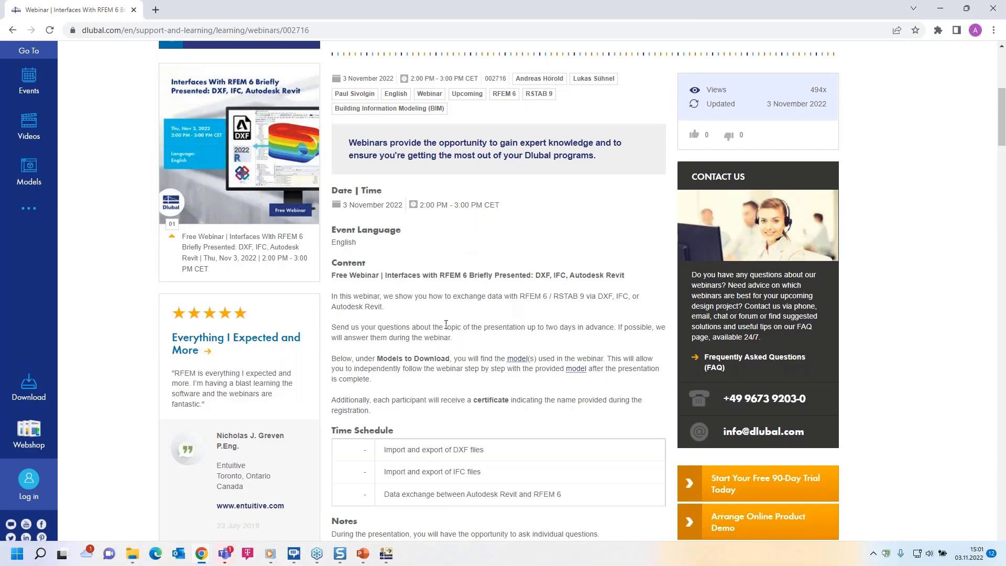
scroll(446, 323, down, 3)
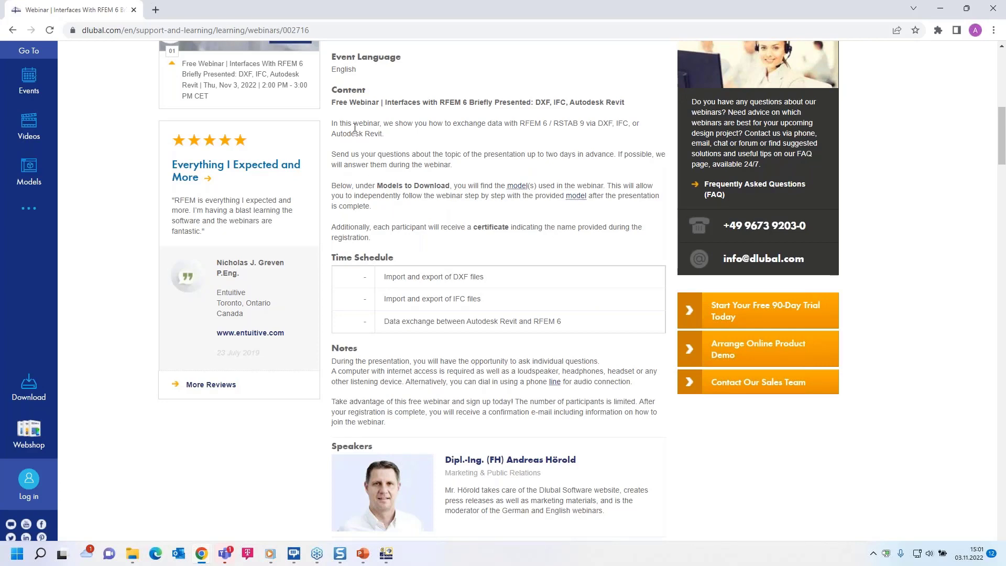
scroll(428, 245, down, 9)
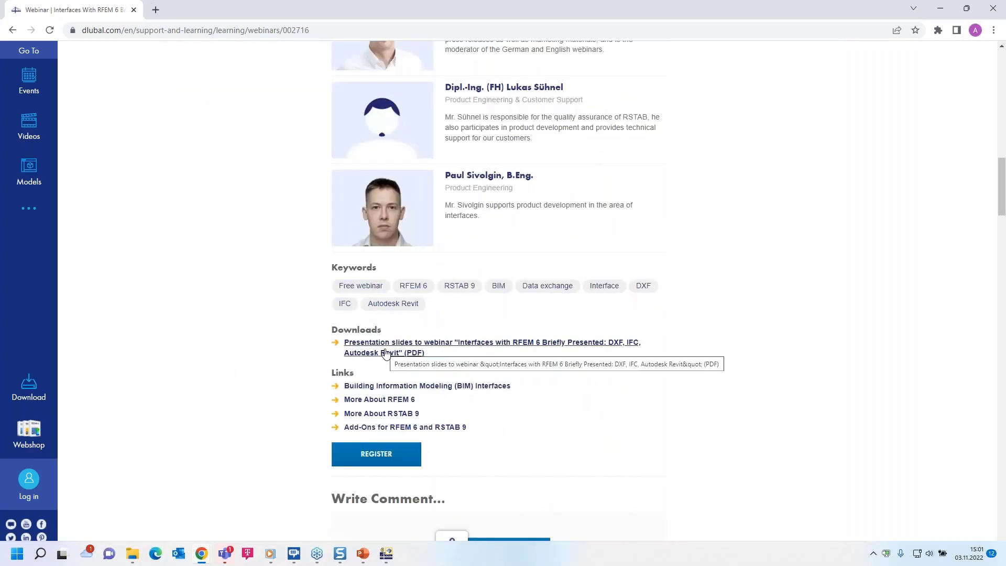
scroll(424, 329, down, 11)
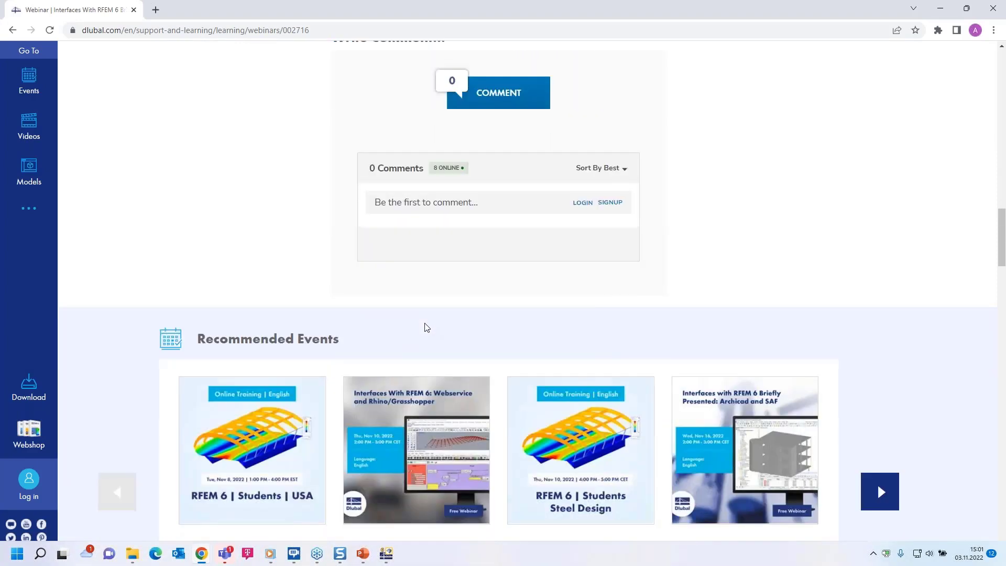
scroll(262, 322, down, 12)
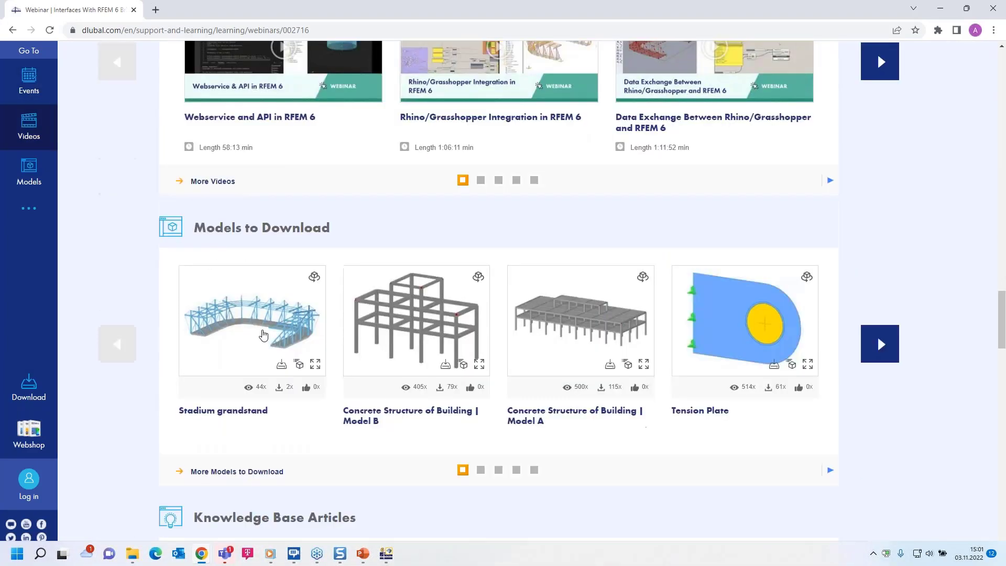
Open the website's Free Full Trial Version page and view the RFEM 6 and RSTAB 9 trial downloads.
scroll(334, 310, up, 20)
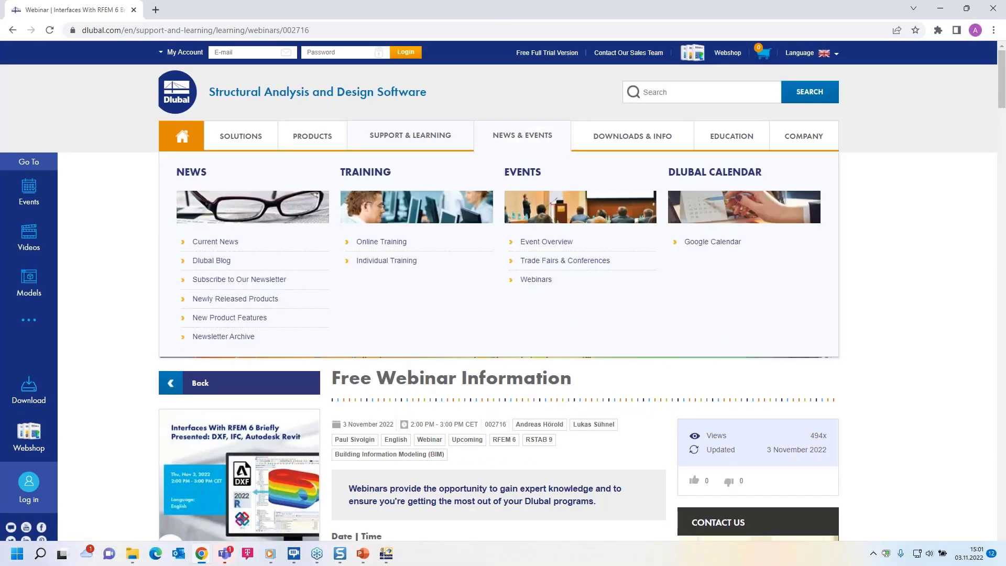
click(540, 55)
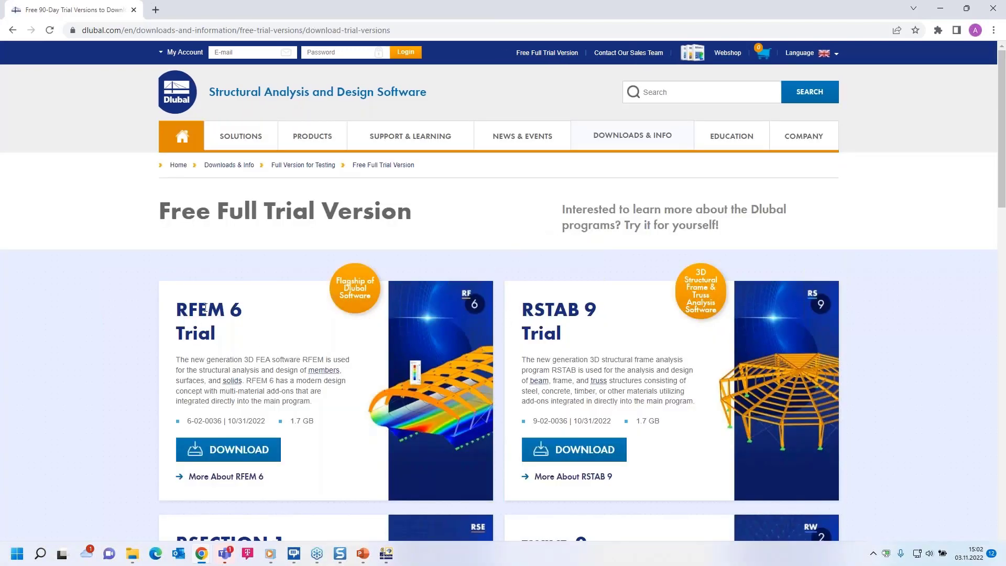
scroll(289, 355, down, 3)
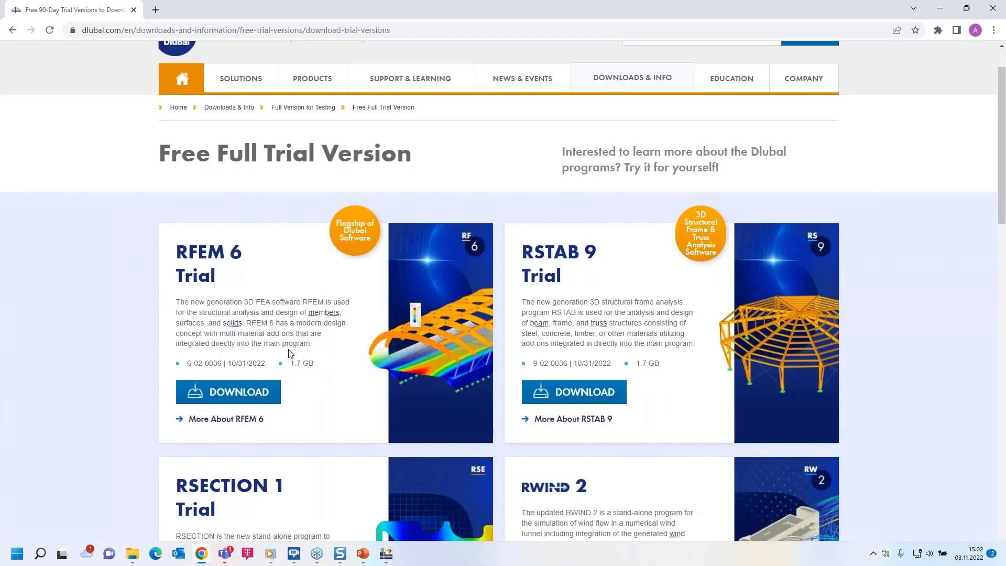